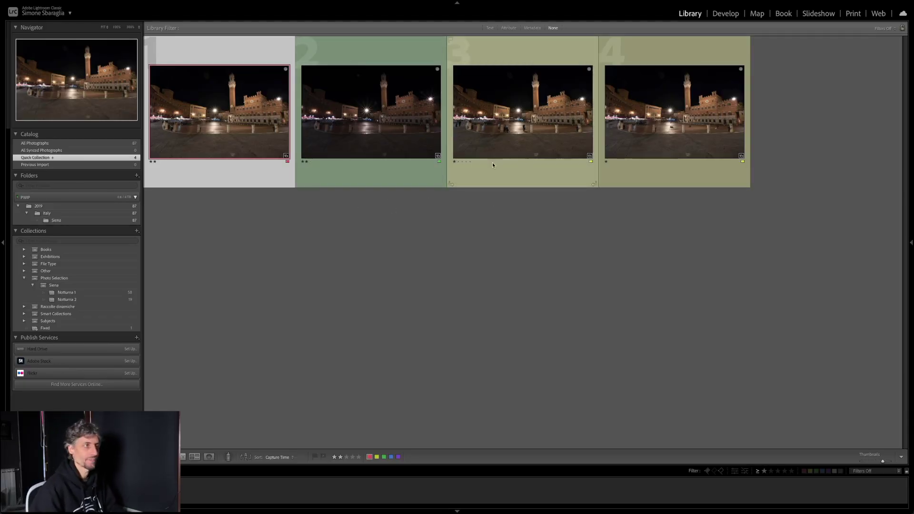
Open the Notturna 2 collection and view its first five exposures of the square at full size, then return to the grid
key(super)
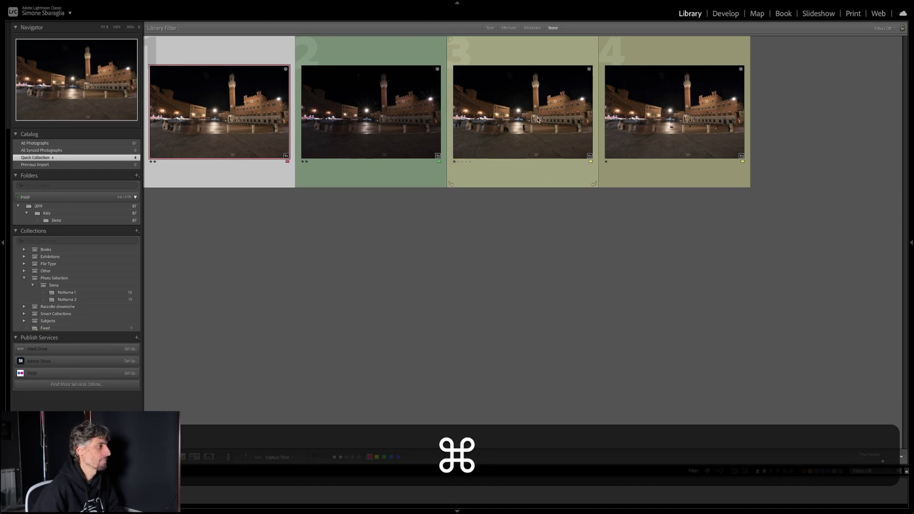
click(102, 300)
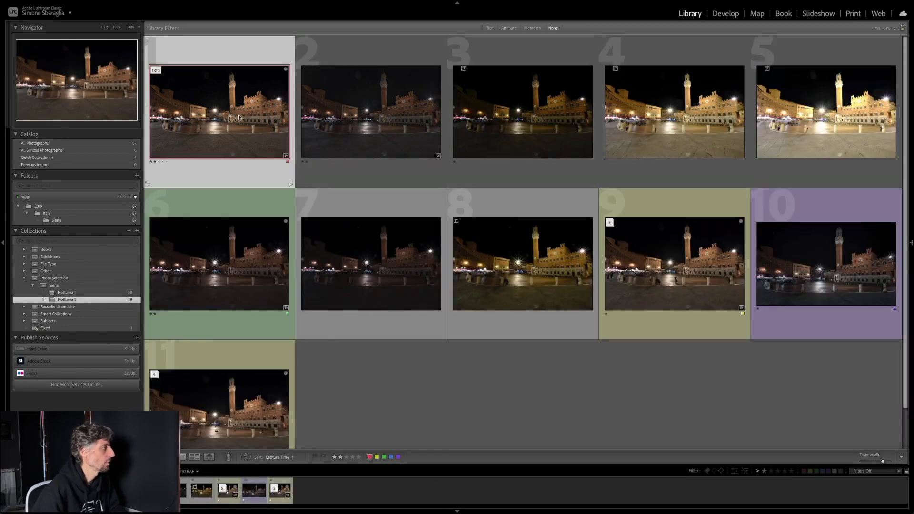
key(Return)
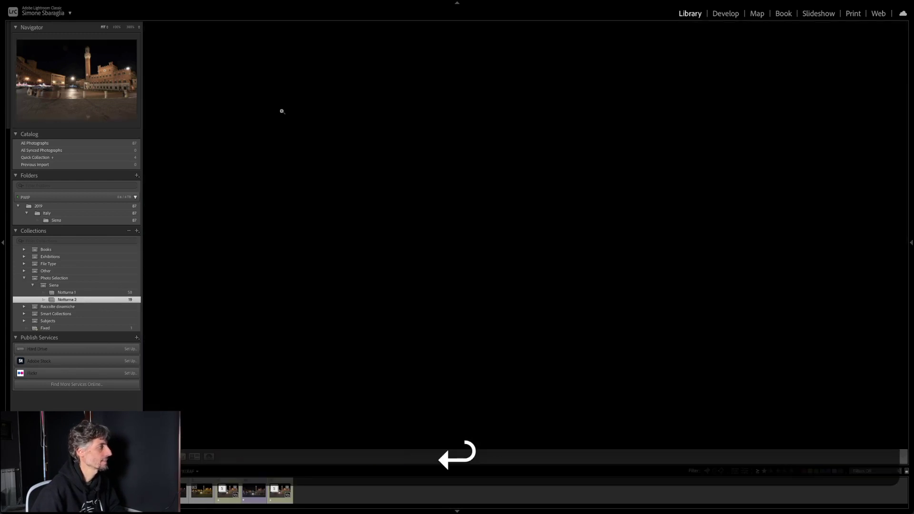
key(Right)
key(Right)
key(Right)
key(Right)
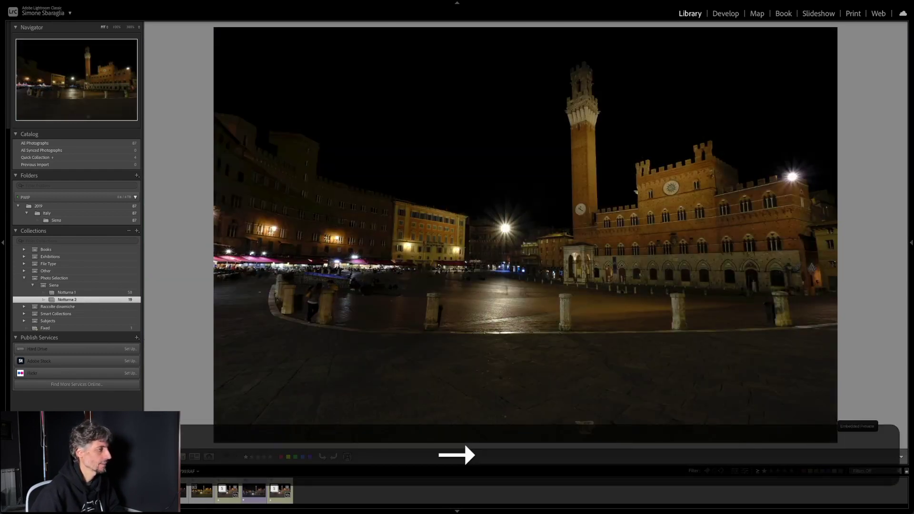
key(Escape)
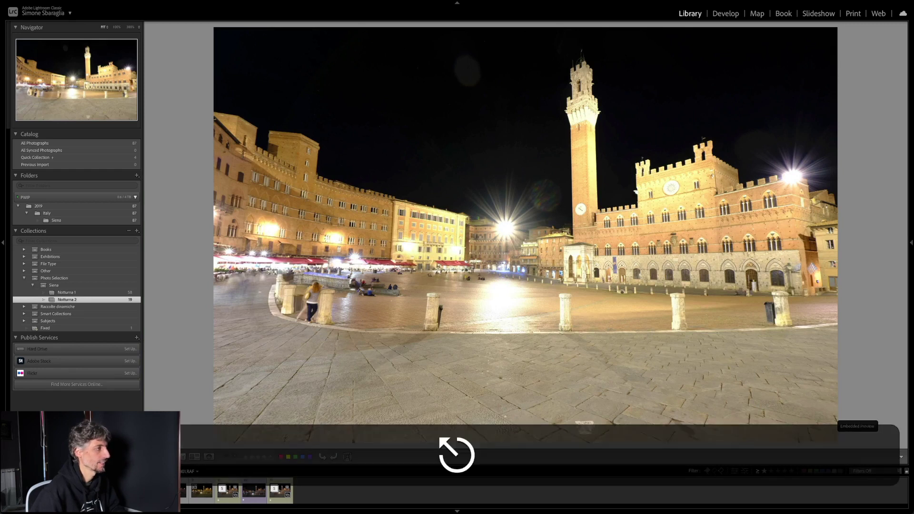
View the sixth, green-labelled photo of the Notturna 2 collection at full size
key(Right)
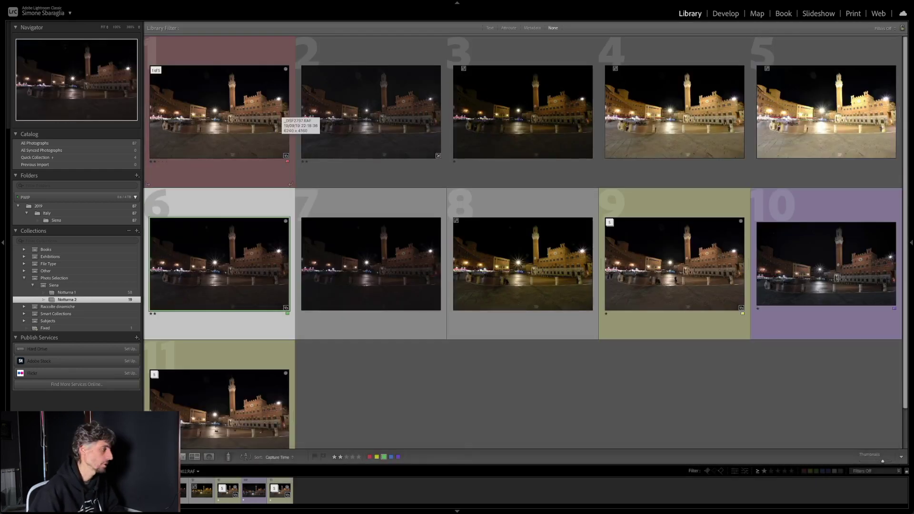
key(Return)
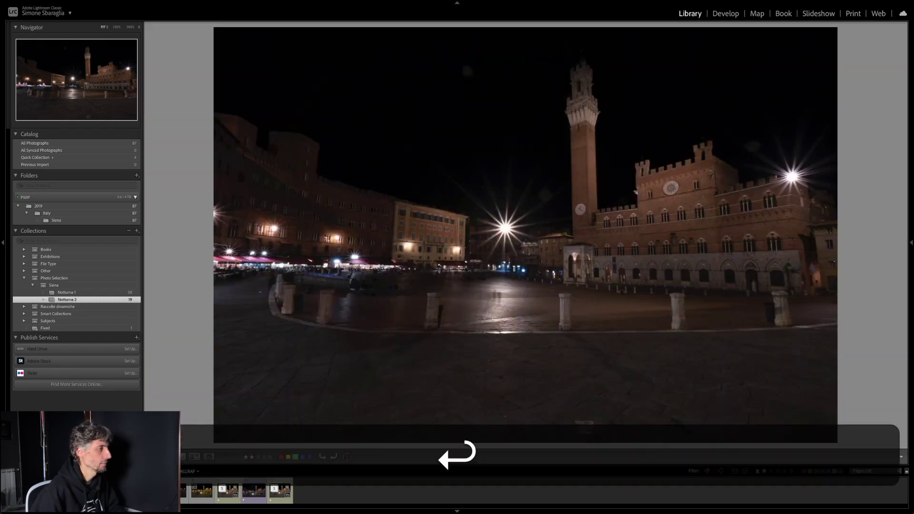
mouse_move(910, 87)
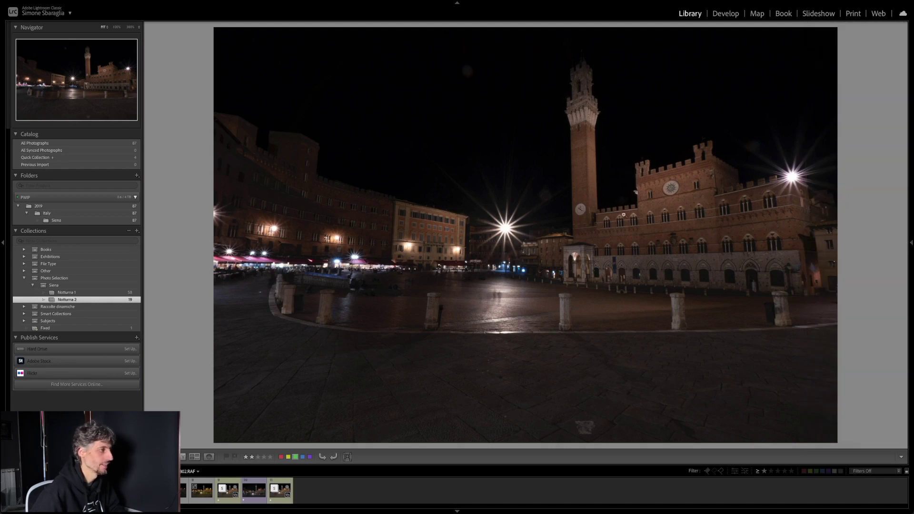
Return to the Quick Collection and view its first, red-labelled photo at full size
click(90, 158)
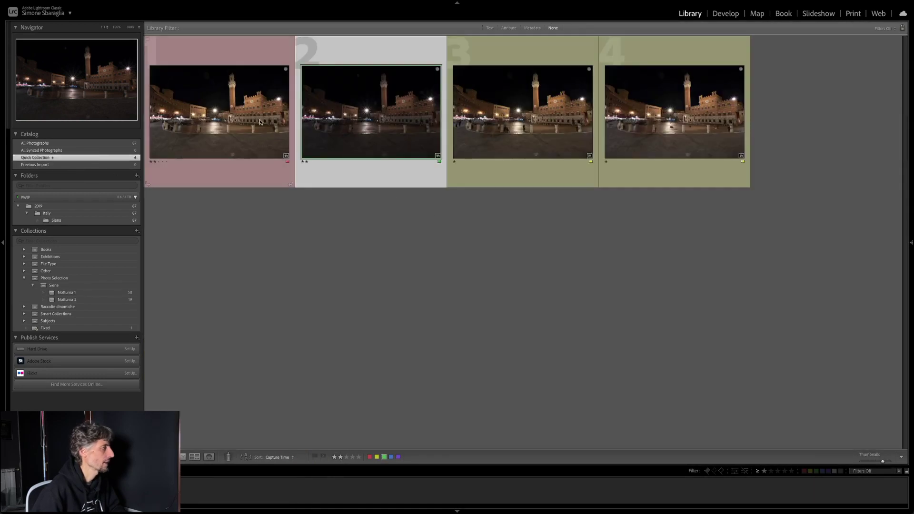
double_click(270, 140)
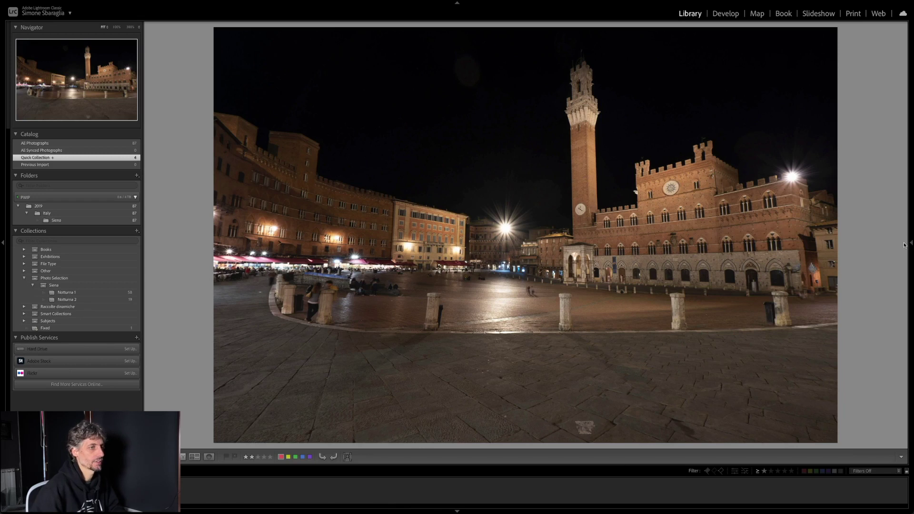
mouse_move(906, 245)
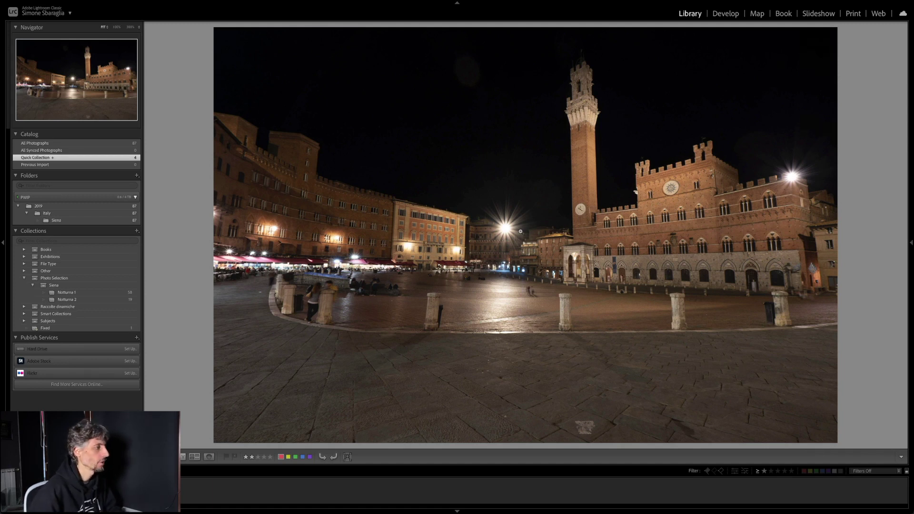
Add the two yellow-labelled photos to the selection with the red-labelled one and open the red-labelled photo at full size
key(Escape)
super+click(532, 131)
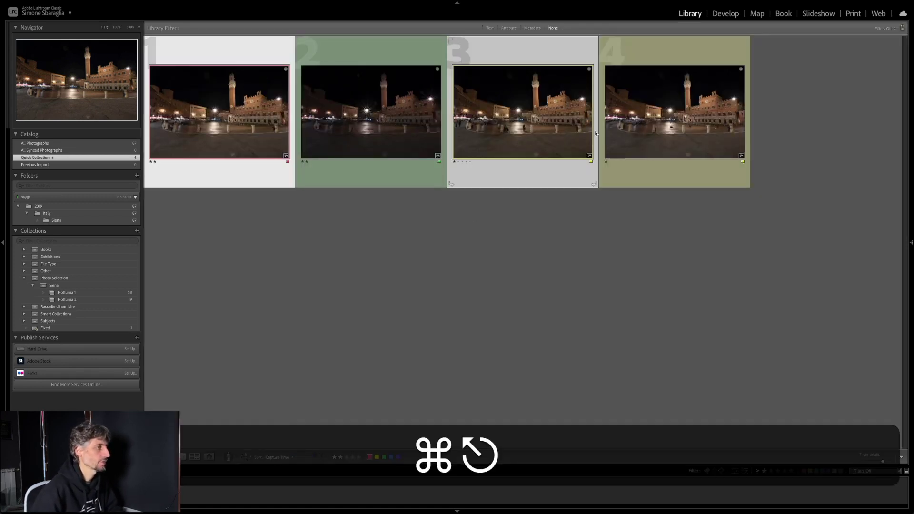
super+click(644, 130)
double_click(258, 124)
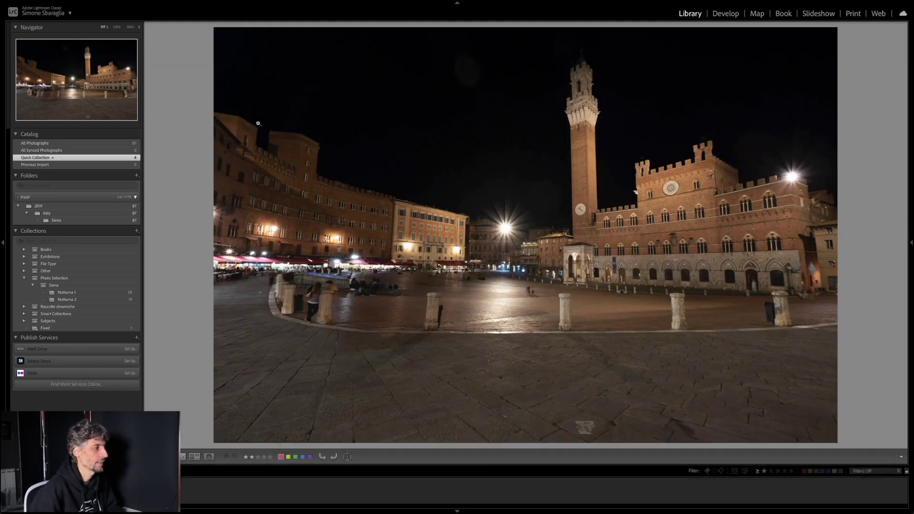
Compare the people in the square across the three selected photos, examining the areas around the stone bollards
key(Right)
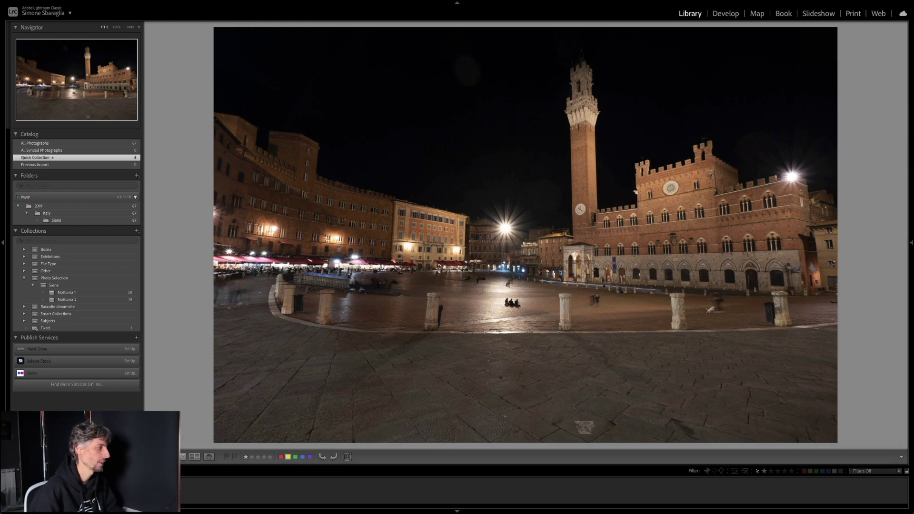
key(Left)
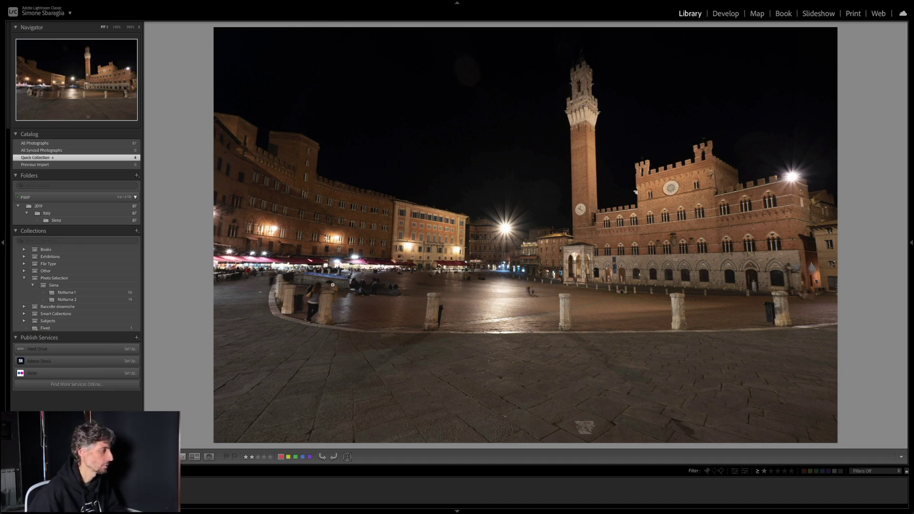
click(333, 284)
click(342, 316)
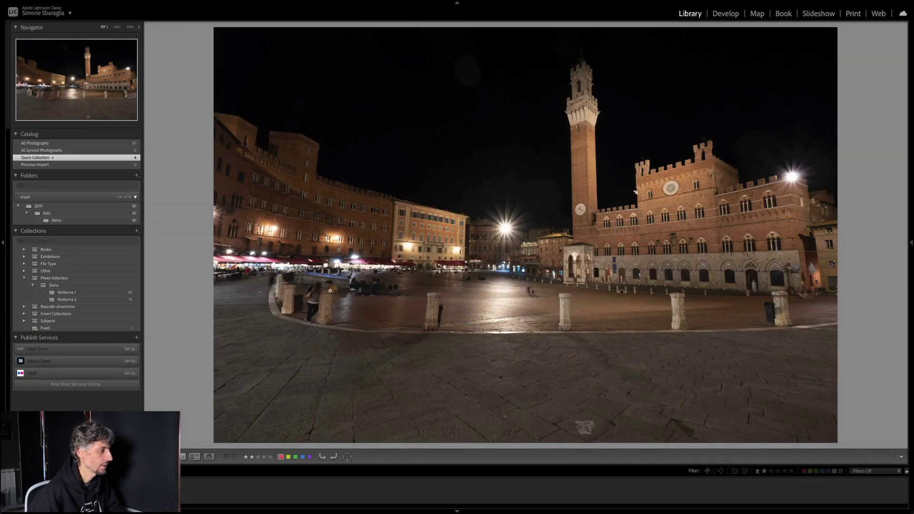
key(Right)
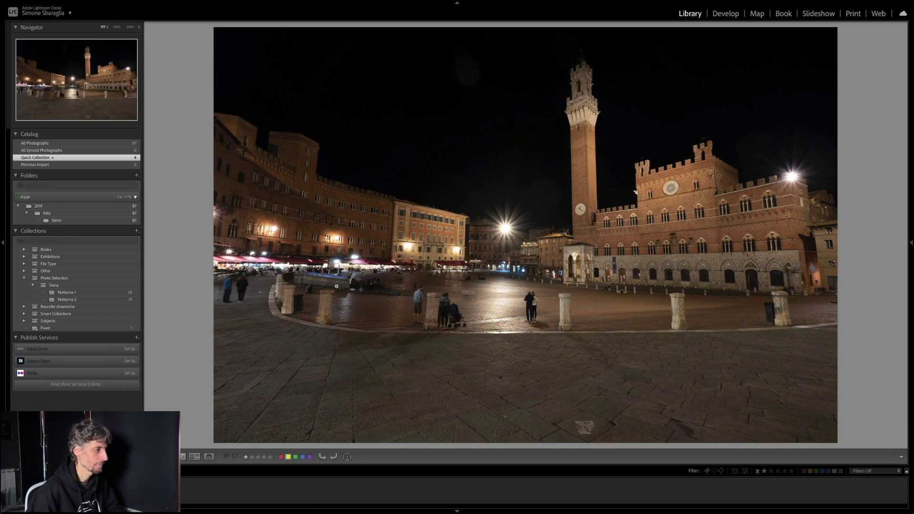
key(Left)
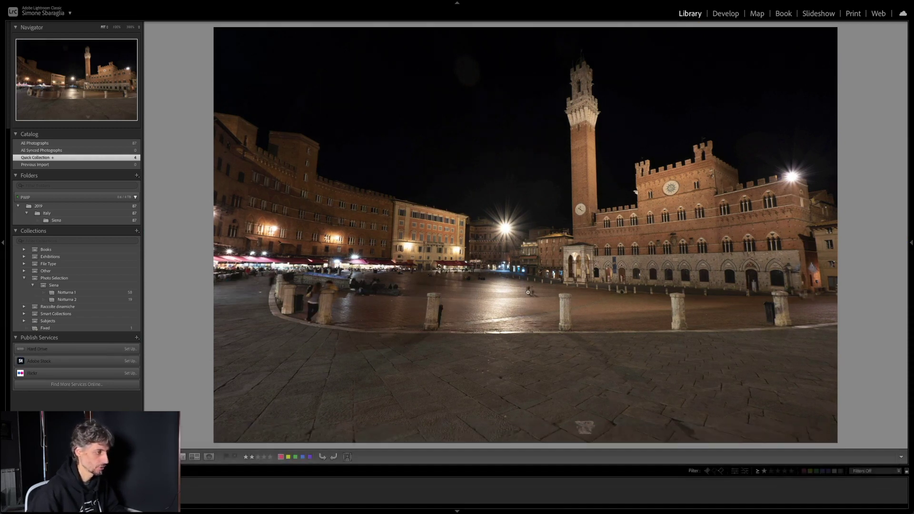
key(Right)
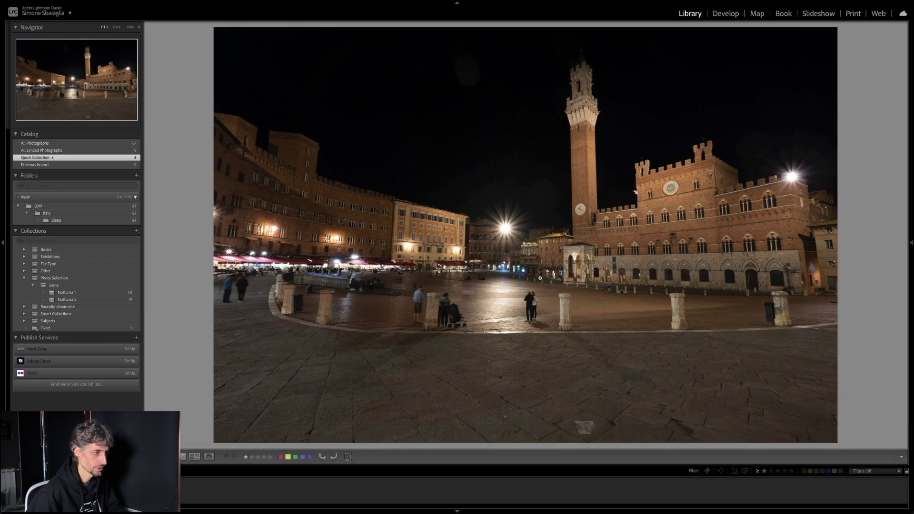
key(Right)
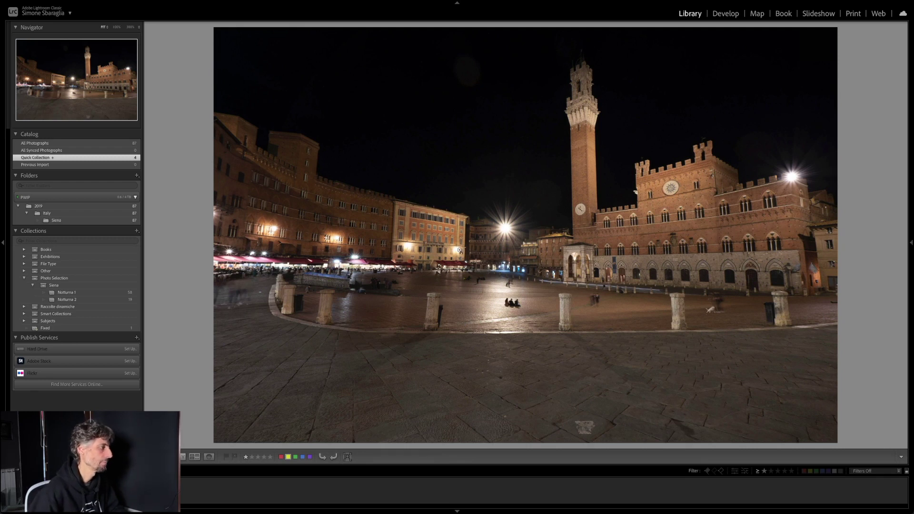
key(Left)
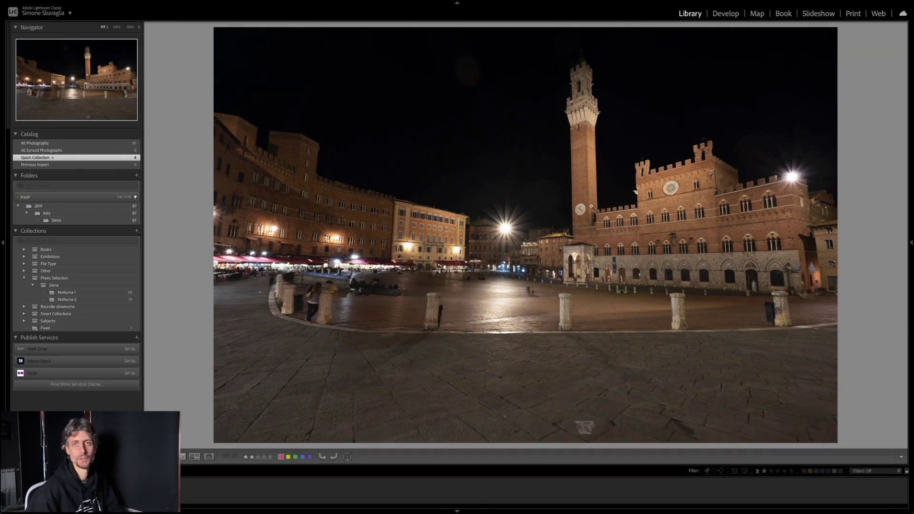
key(Right)
key(Left)
key(Right)
key(Right)
key(Left)
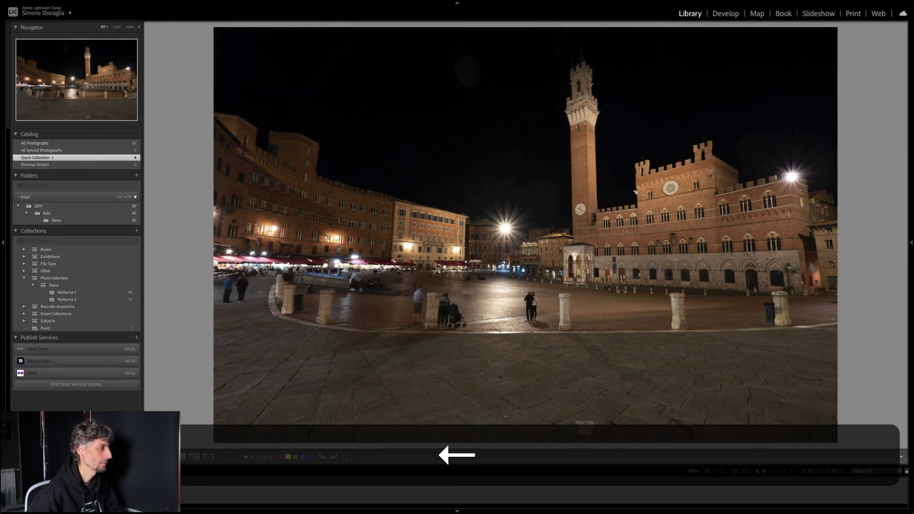
key(Left)
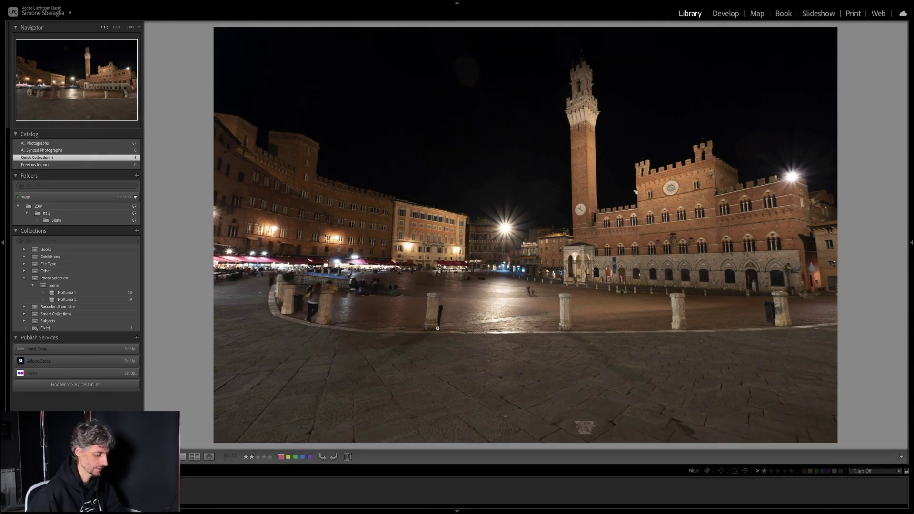
key(Right)
key(Right)
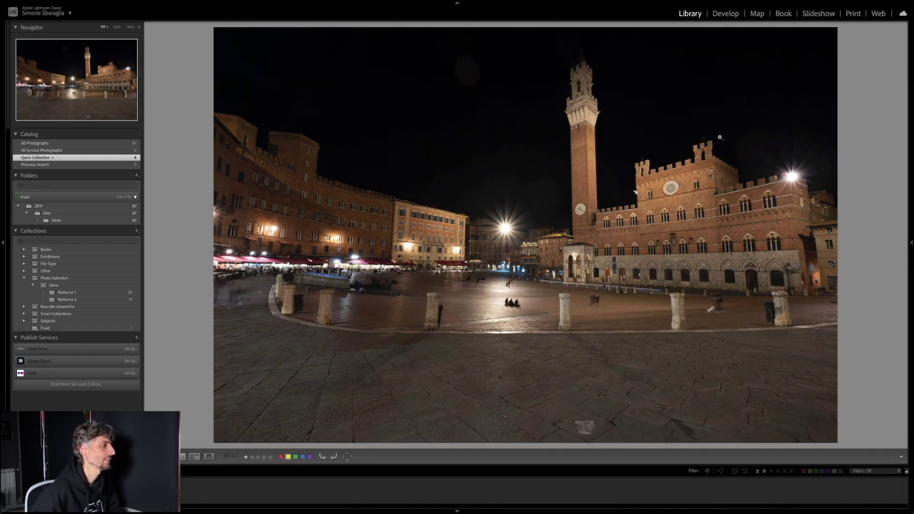
Return to the grid, clear the selection and view the darker green-labelled photo at full size
key(Escape)
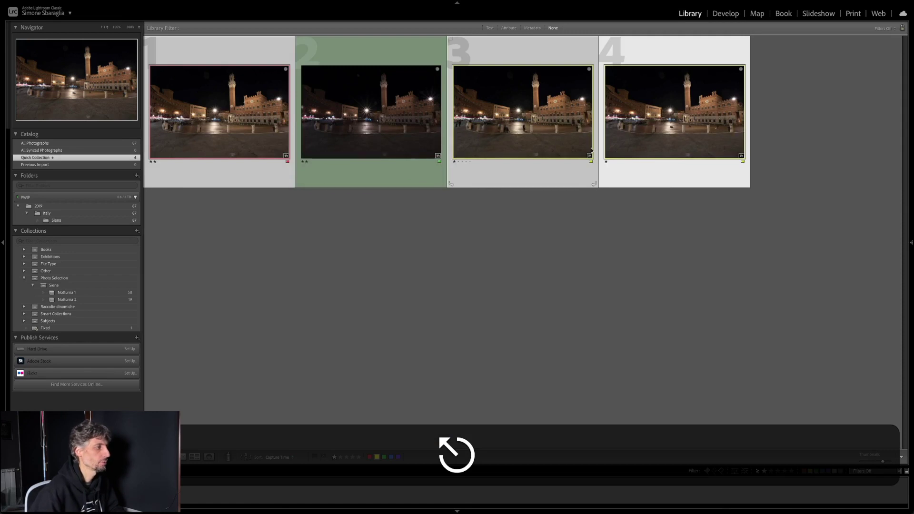
click(491, 207)
double_click(387, 185)
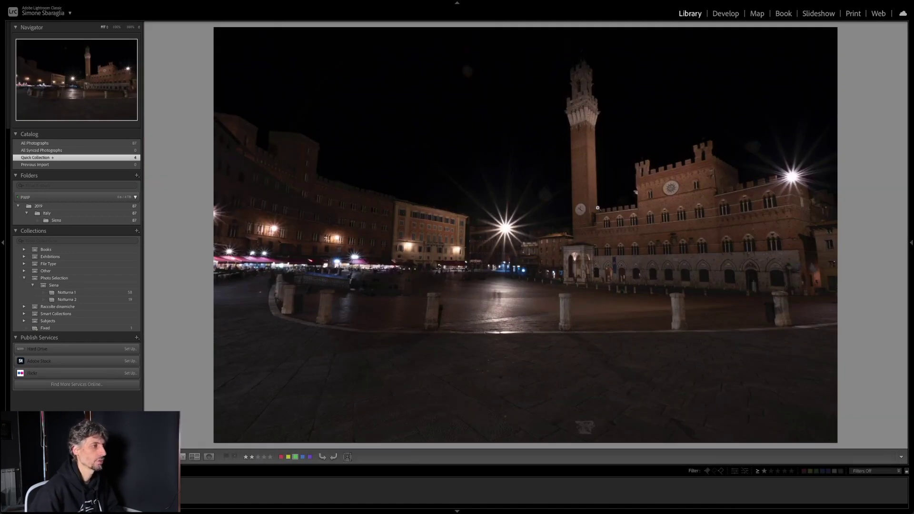
mouse_move(912, 243)
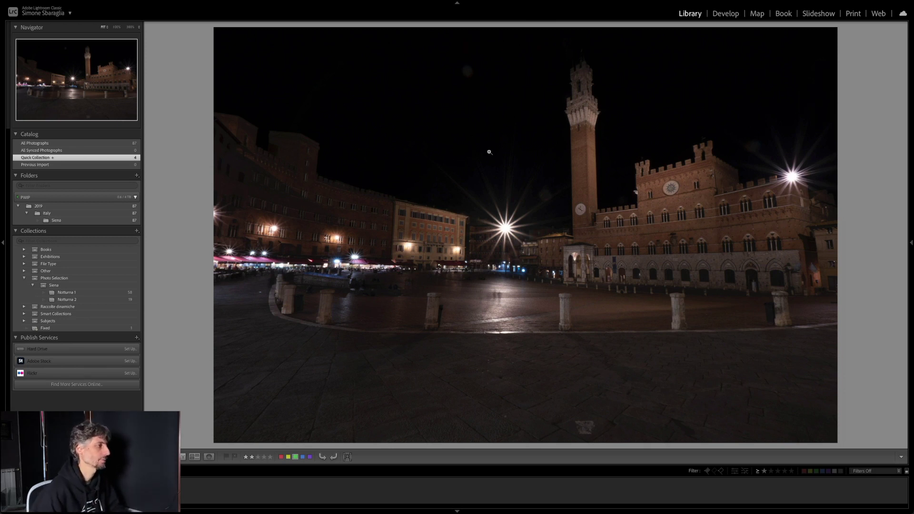
Select the red-labelled and both yellow-labelled photos, view the first in the Develop module and return to the grid
key(g)
click(288, 133)
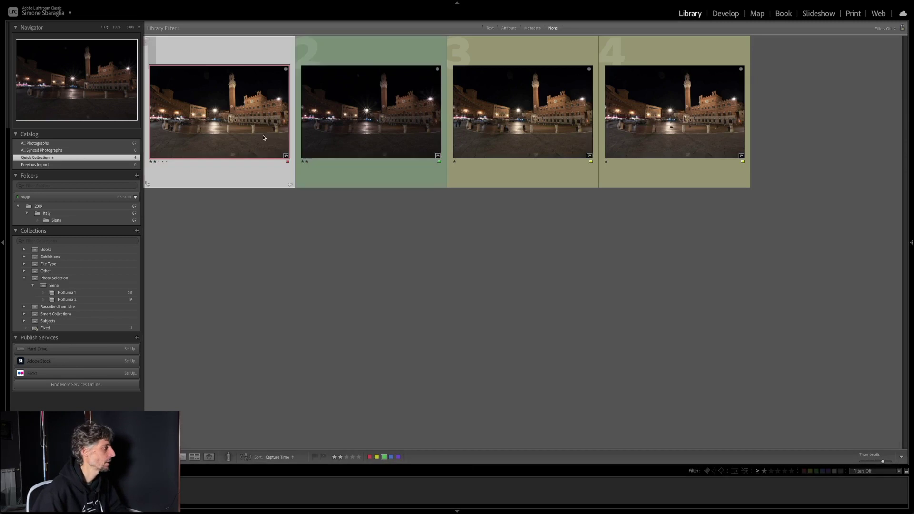
super+click(570, 126)
super+click(622, 135)
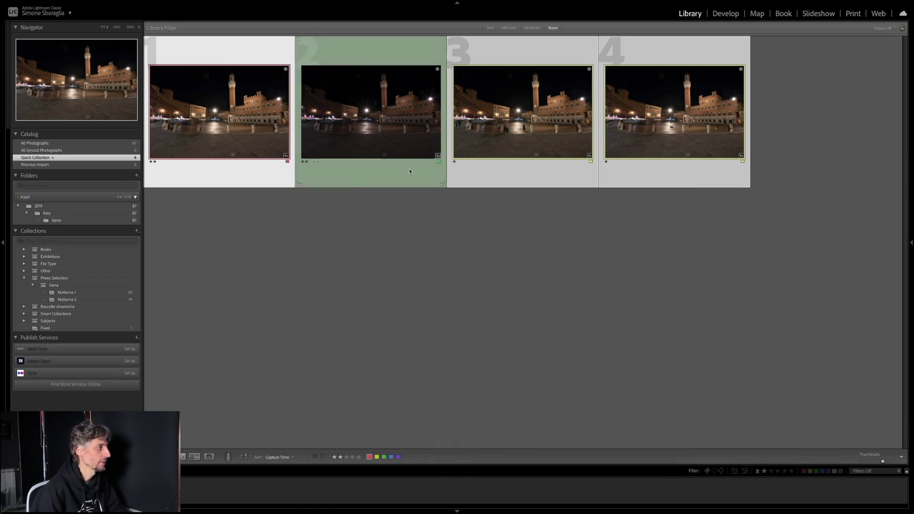
key(d)
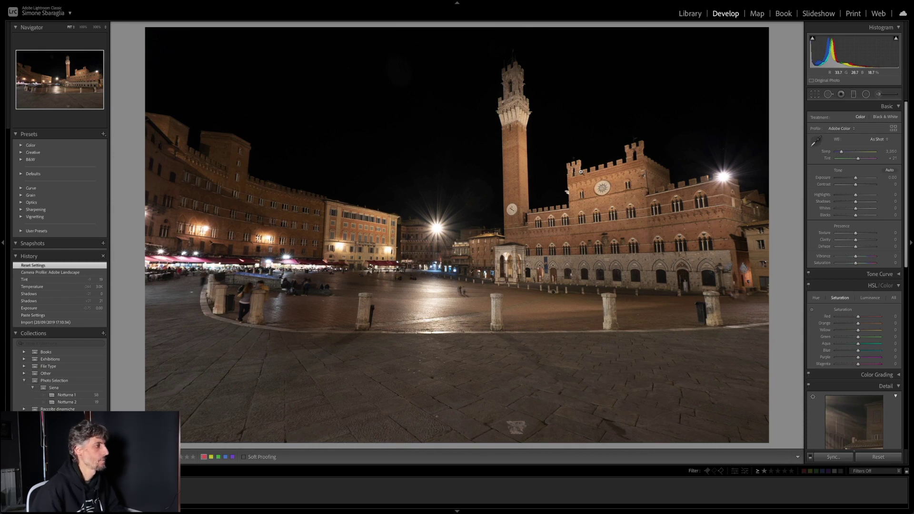
key(g)
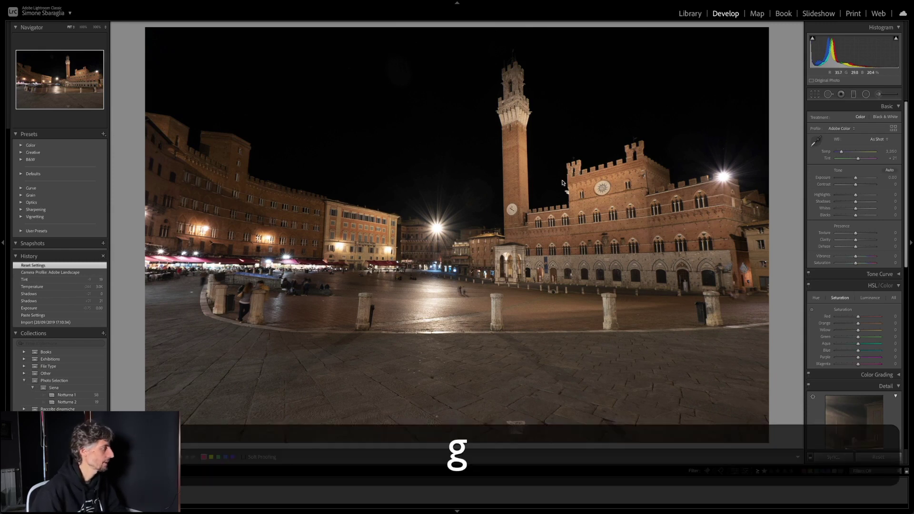
Reselect the red-labelled photo and both yellow-labelled photos and open the red-labelled one at full size in the Library
click(222, 119)
super+click(550, 148)
super+click(708, 136)
double_click(260, 130)
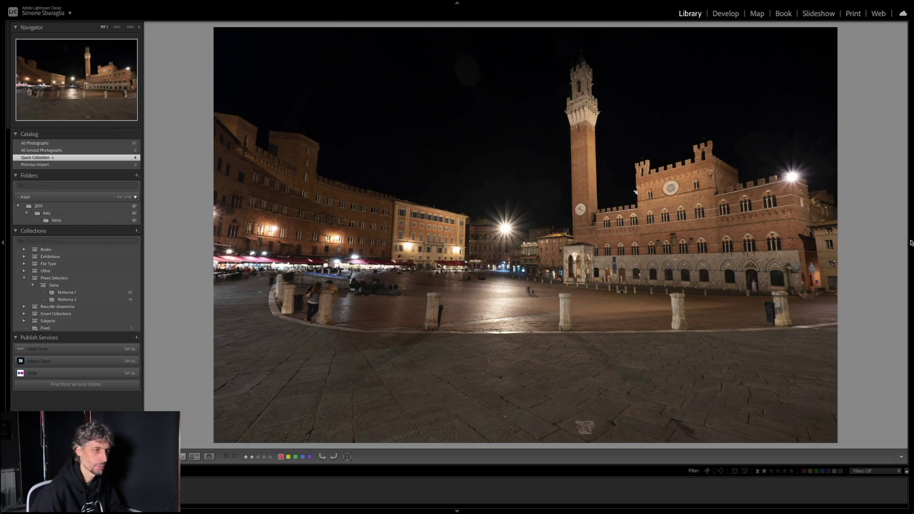
Show the histogram and metadata and check the exposure settings of the three selected photos
click(911, 243)
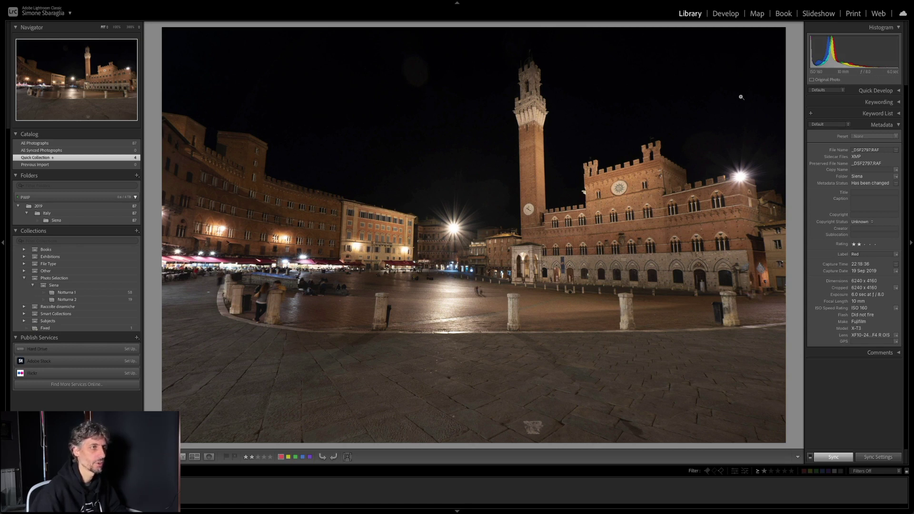
key(Right)
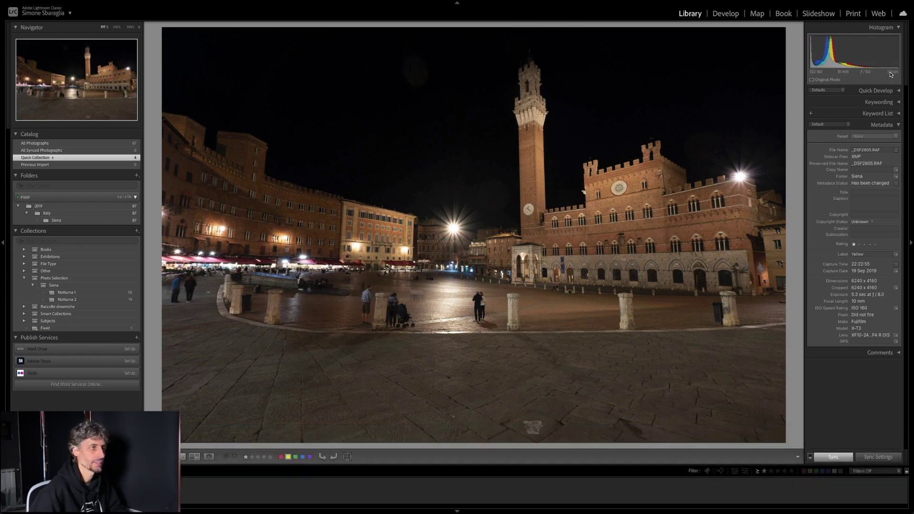
key(Right)
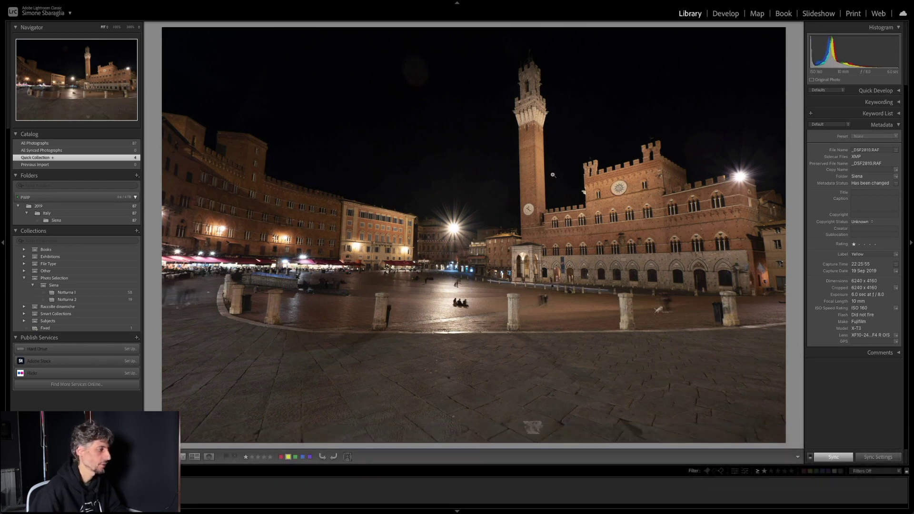
Compare the selected night exposures by switching back and forth between them at full size, and return to the grid
key(Left)
key(Right)
key(Left)
key(Right)
key(Left)
key(Right)
key(Left)
key(Right)
key(Left)
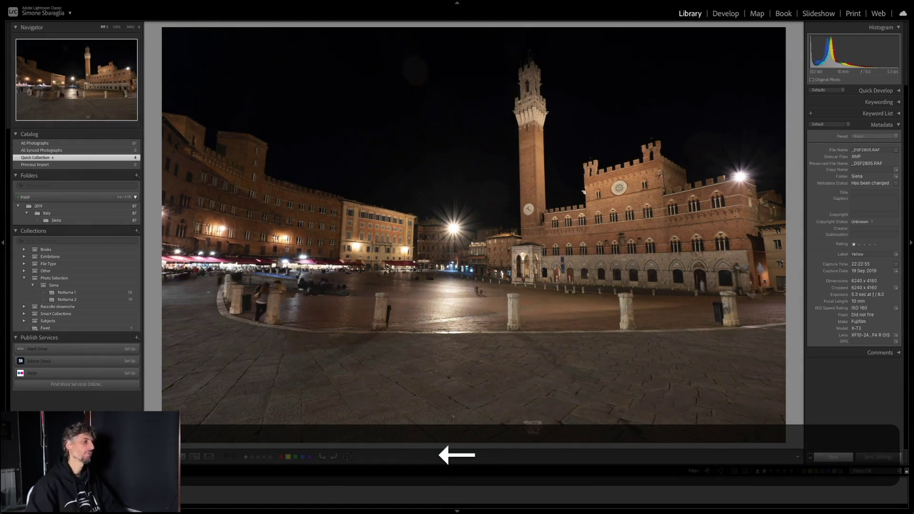
key(Escape)
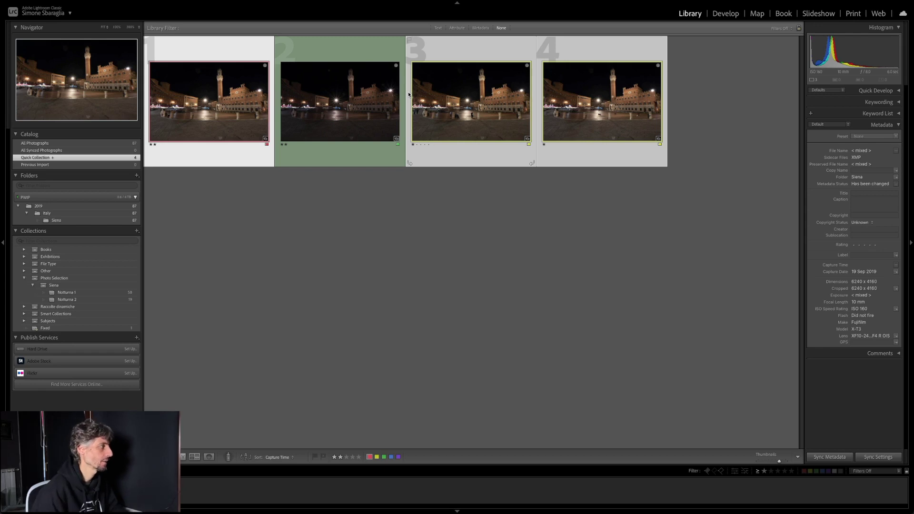
Turn on Auto Sync for the three selected photos in the Develop module and apply the Adobe Landscape profile to them
key(d)
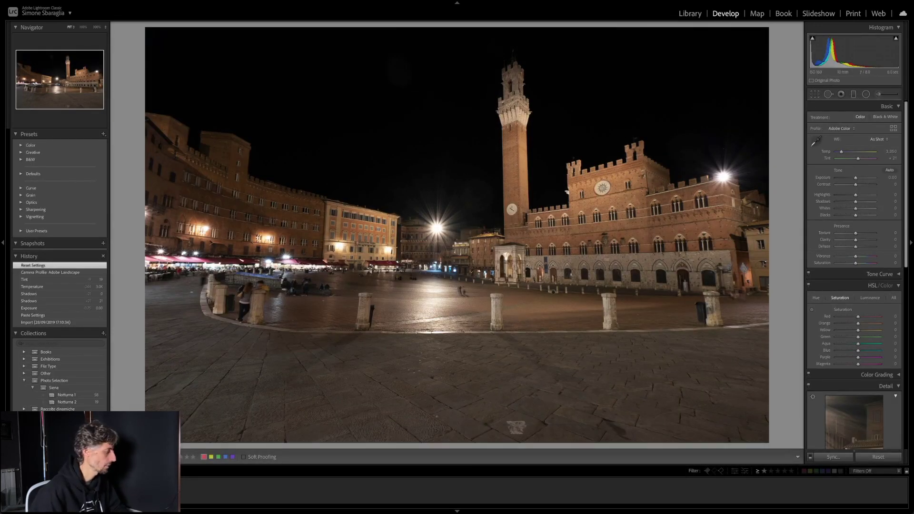
click(810, 457)
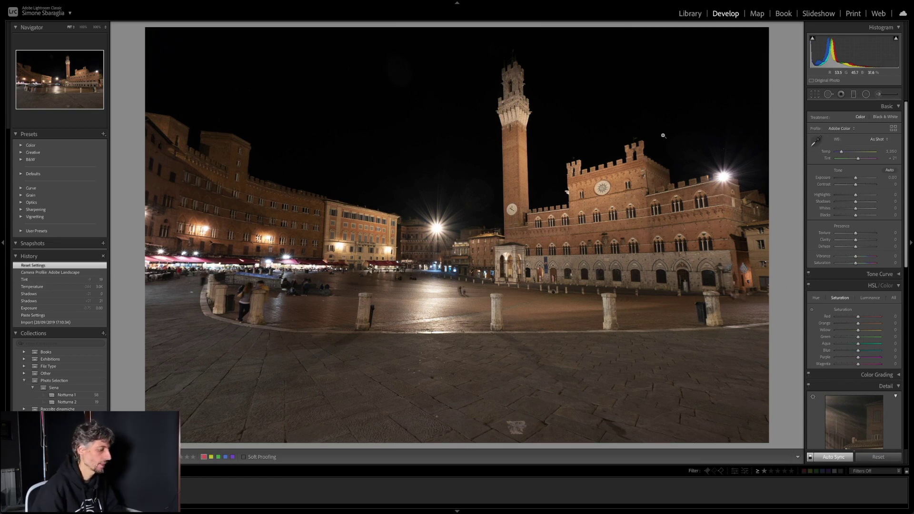
click(860, 129)
click(847, 139)
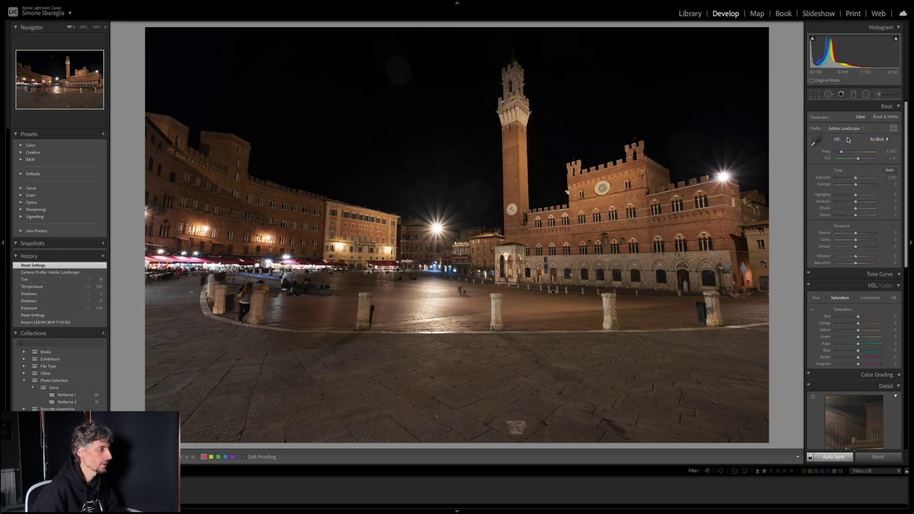
Try the Adobe Vivid profile on the three photos and switch back to Adobe Landscape
click(852, 129)
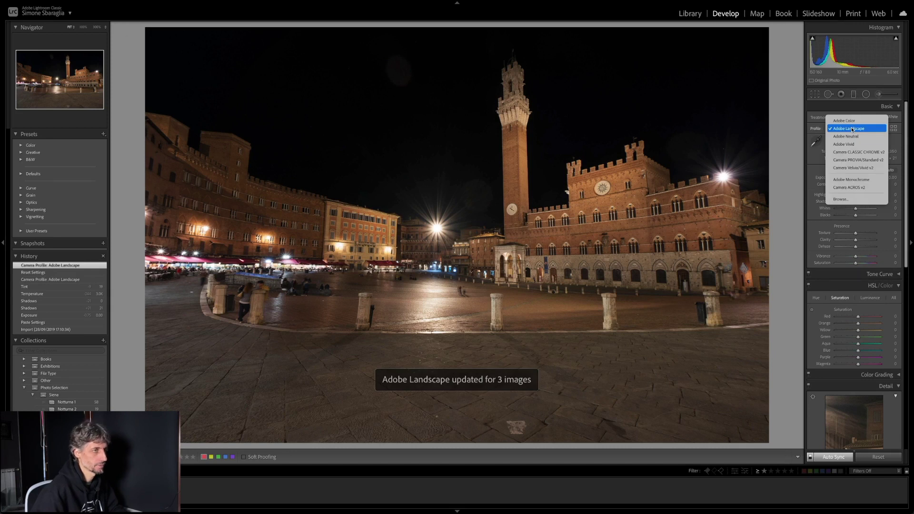
click(852, 144)
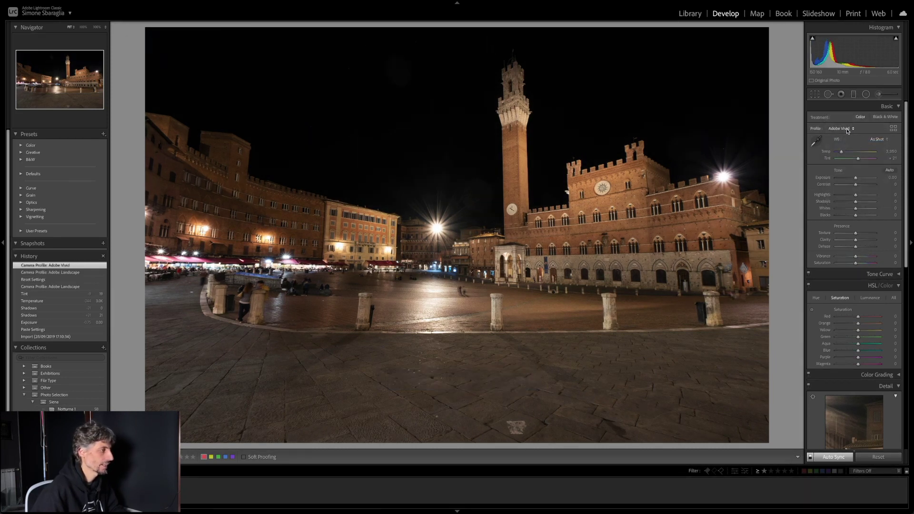
click(840, 129)
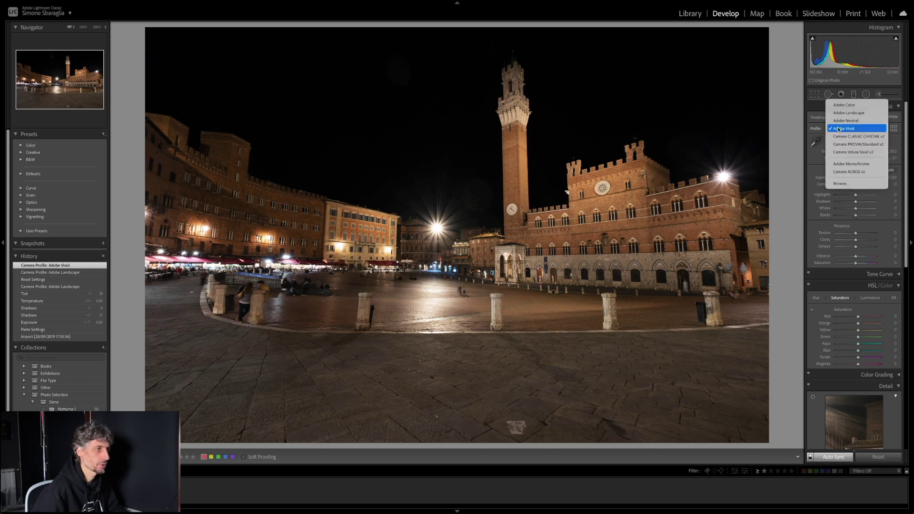
click(838, 114)
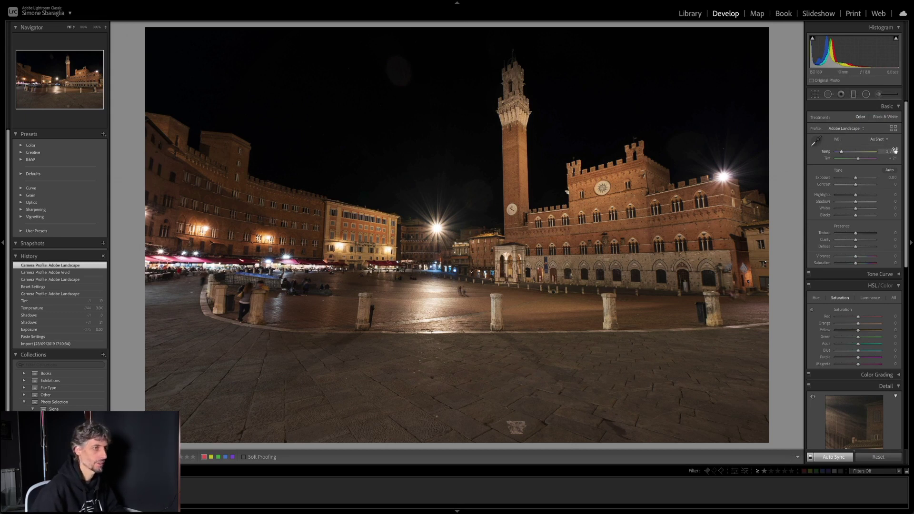
Cool the white balance of the three photos by setting the temperature to 2950
drag(842, 153, 840, 153)
click(890, 152)
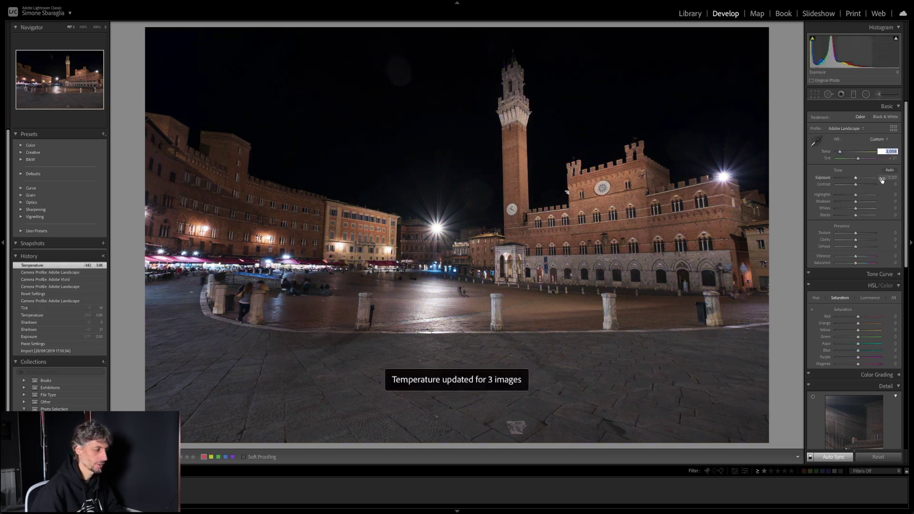
text(2900)
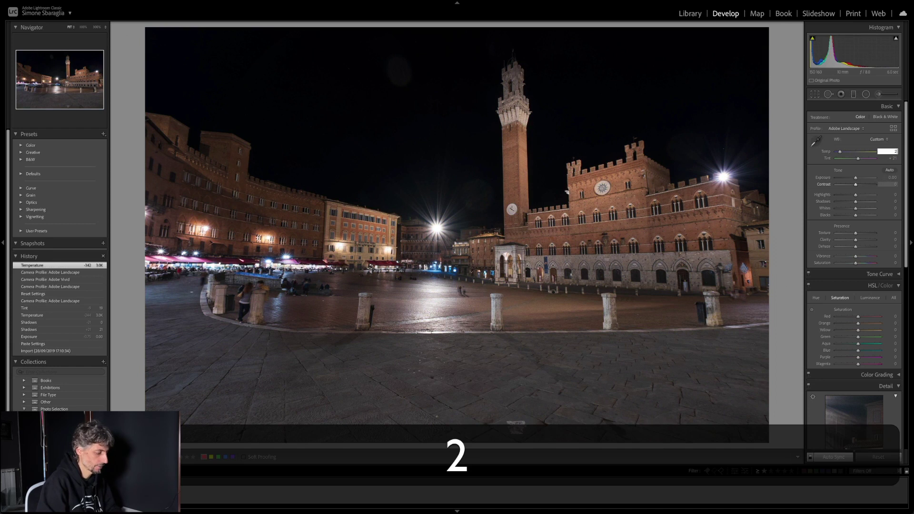
key(BackSpace)
key(BackSpace)
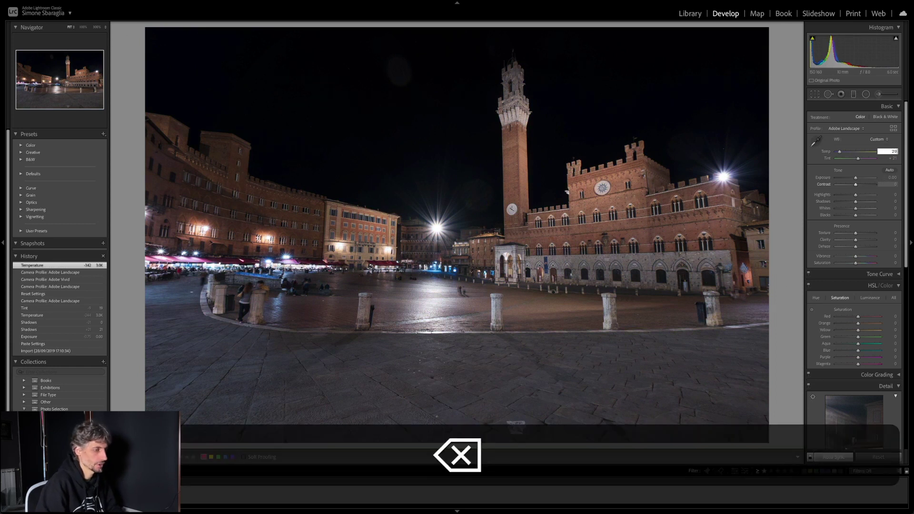
text(50)
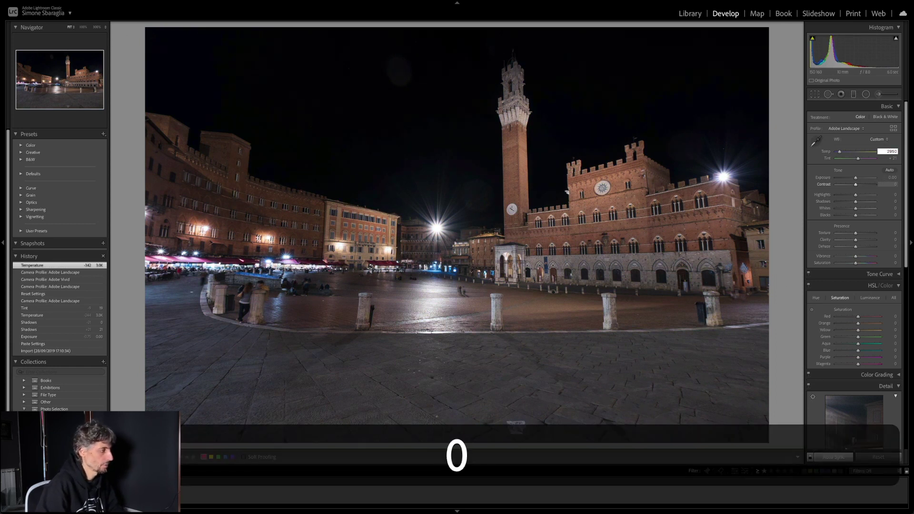
key(Return)
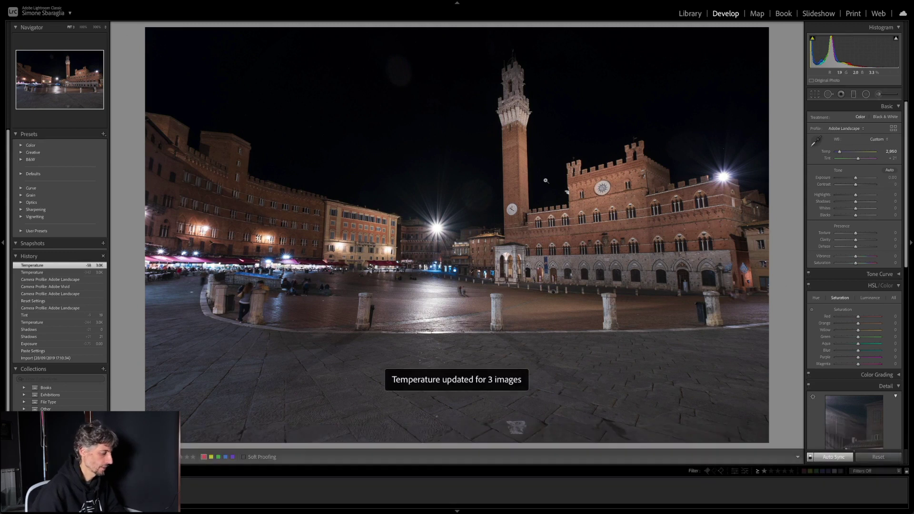
Set the tint of the three photos to +19 and lower their blue saturation to -100
click(888, 158)
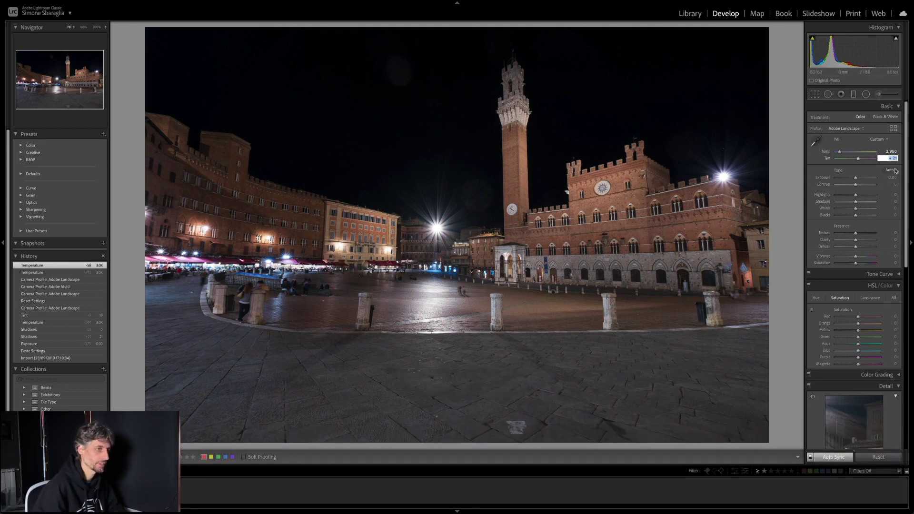
text(19)
key(Return)
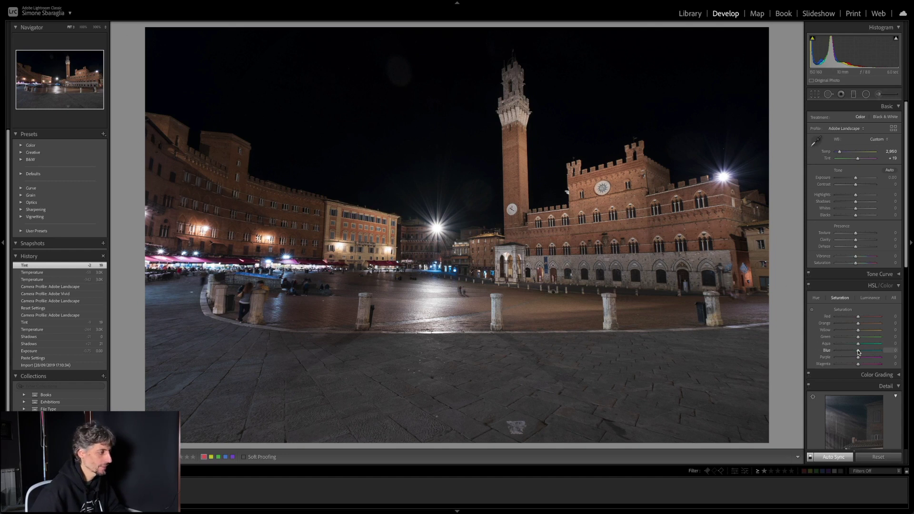
drag(858, 352, 827, 359)
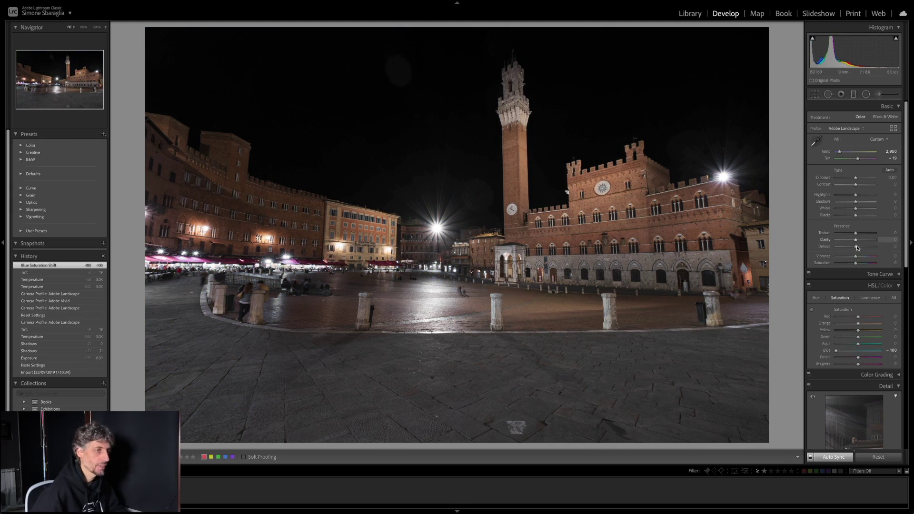
Try the highlights at -100 and at -43, resetting them to zero each time
drag(855, 195, 836, 195)
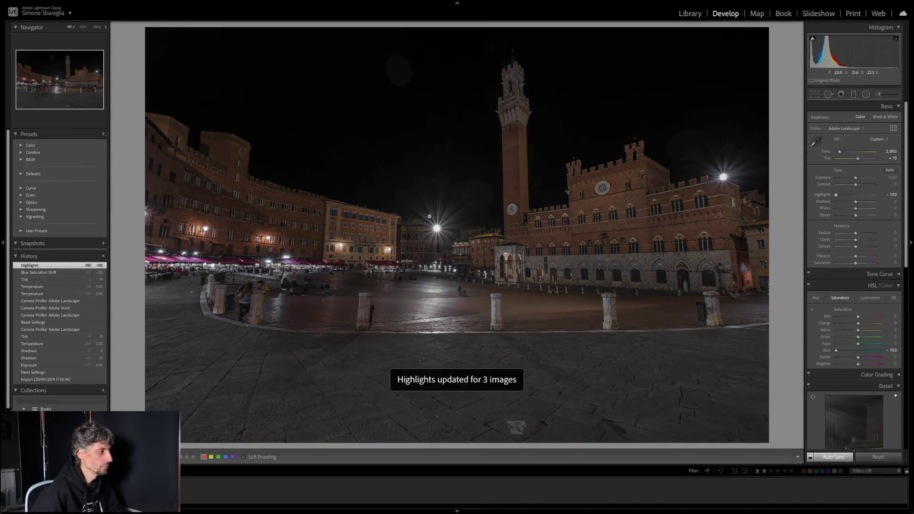
double_click(822, 195)
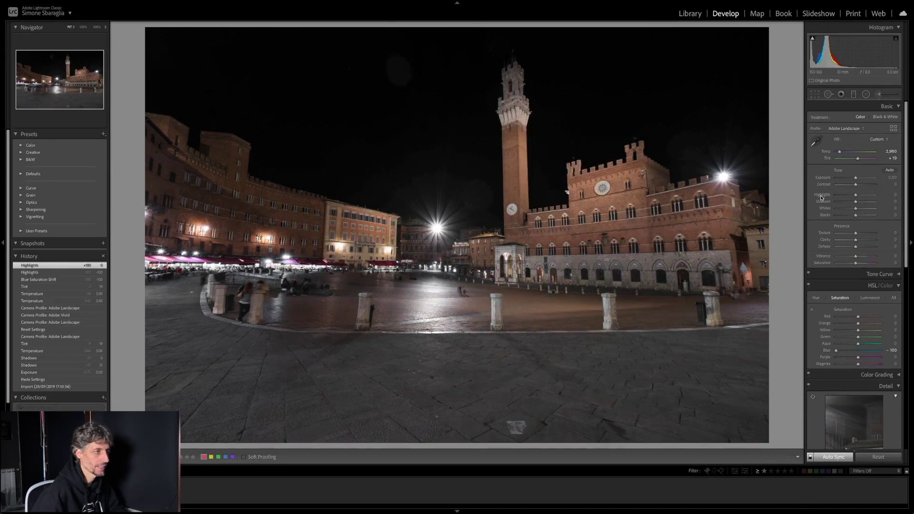
click(847, 195)
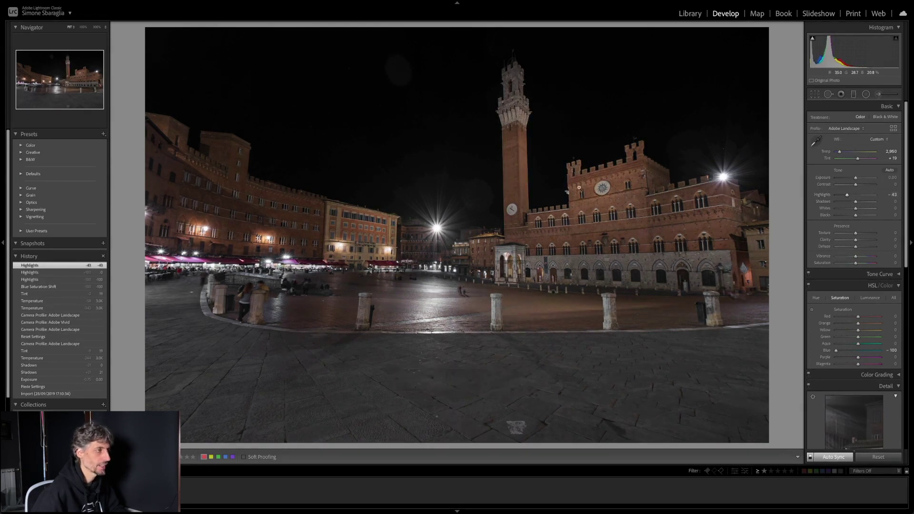
double_click(826, 195)
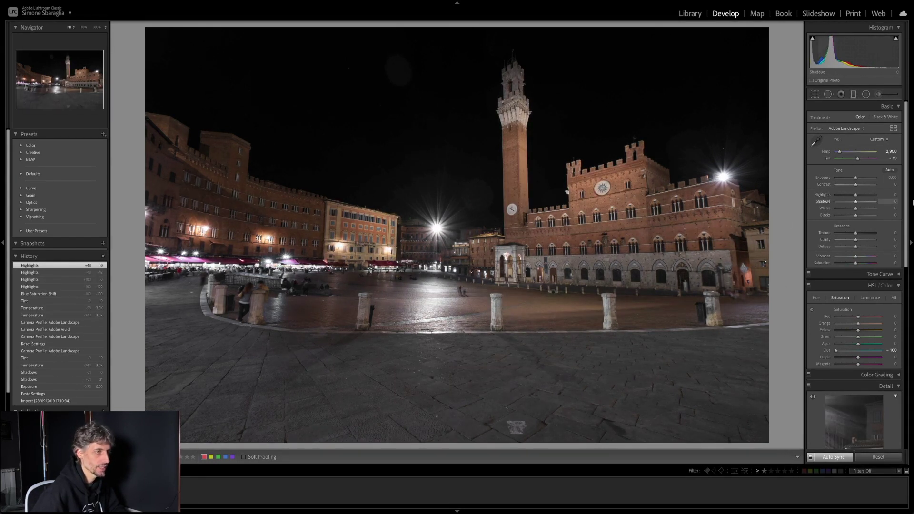
Set the highlights to -20 and the dehaze to +20 for the three photos
text(-20)
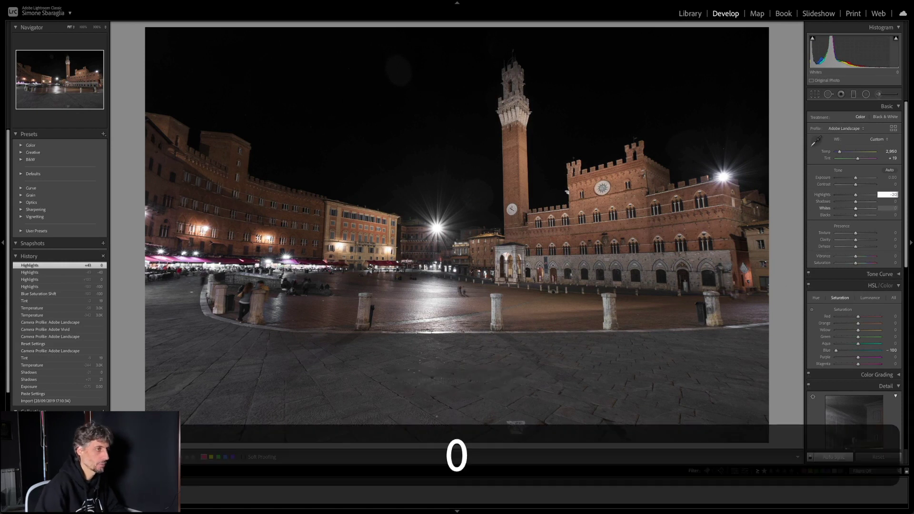
key(Return)
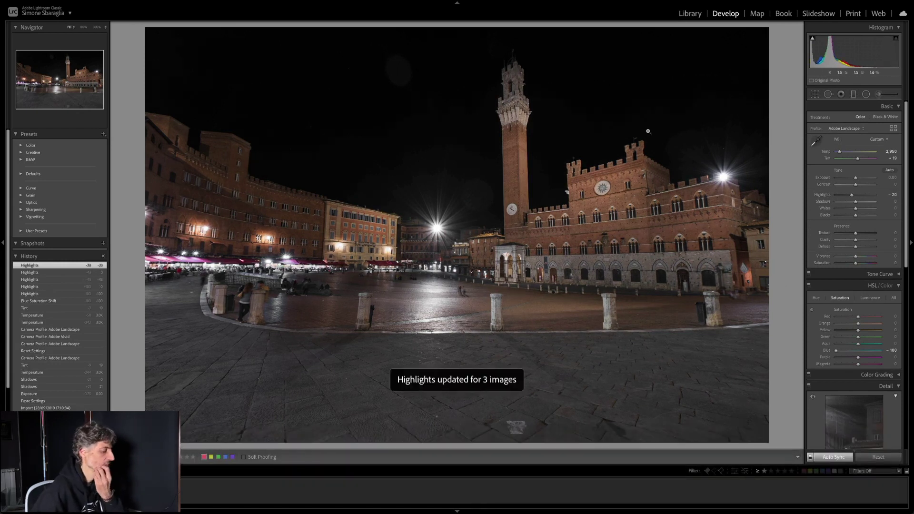
click(895, 246)
text(20)
key(Return)
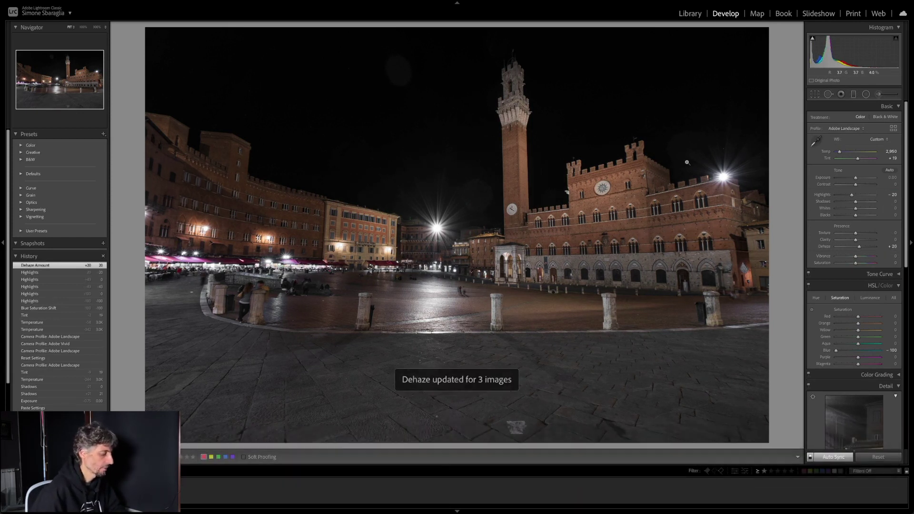
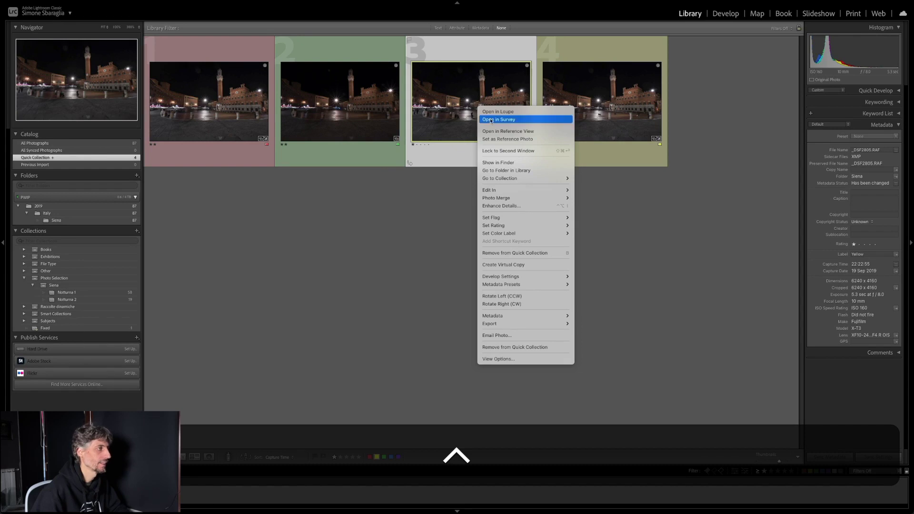
Compare the third photo with the reference photo and set its exposure to +0.10
click(495, 131)
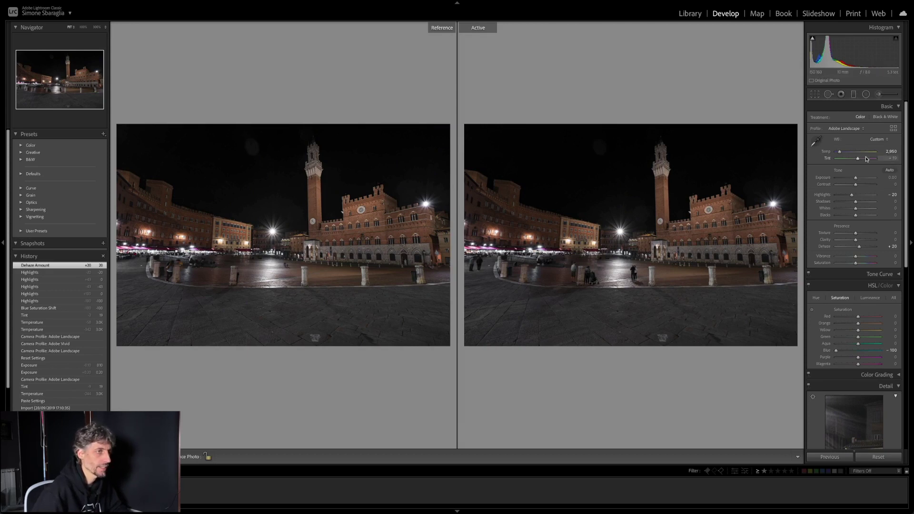
click(892, 178)
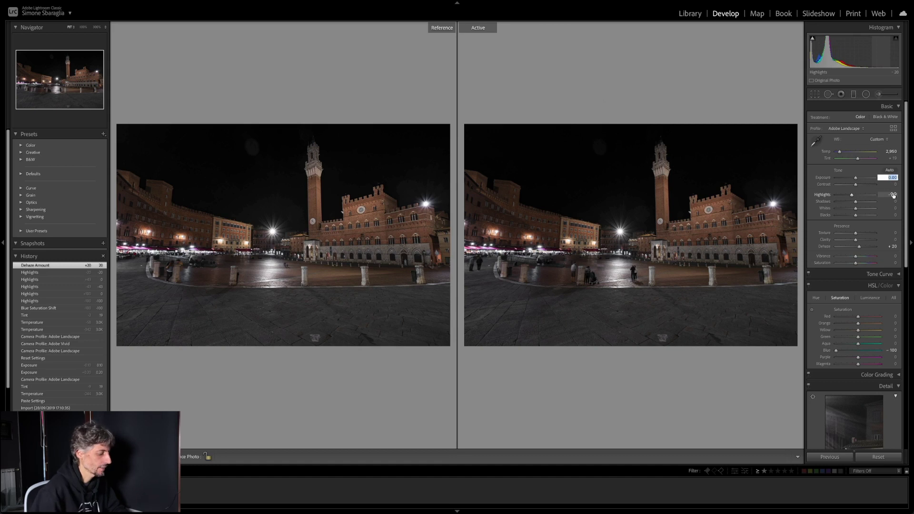
key(Up)
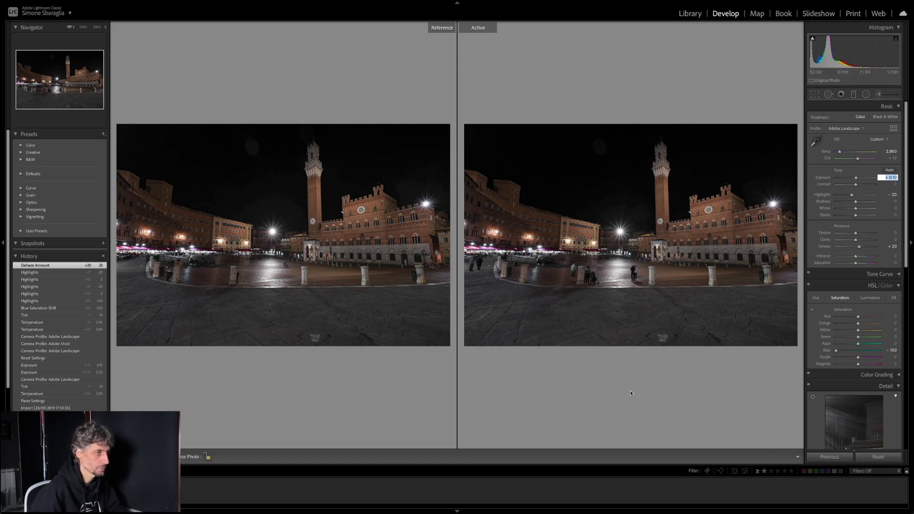
key(g)
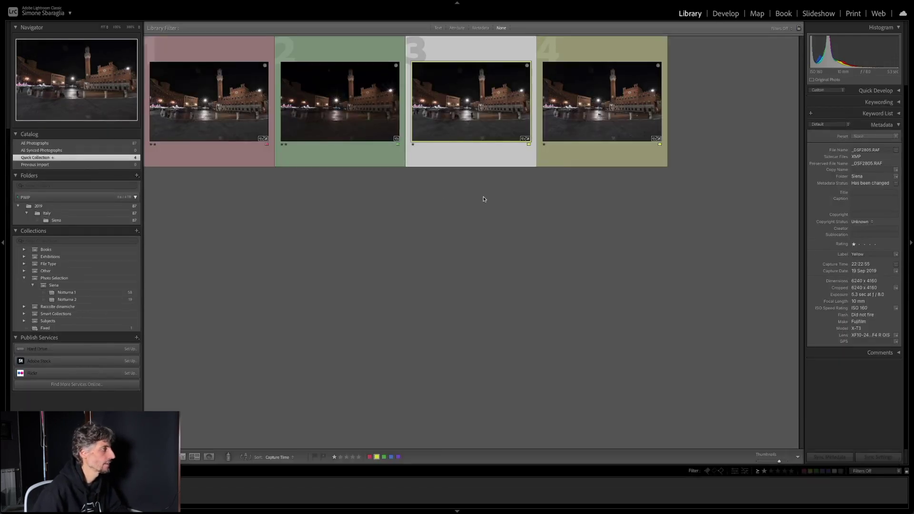
Examine the first and third photos at full size in alternation to compare their brightness
click(233, 115)
super+click(429, 122)
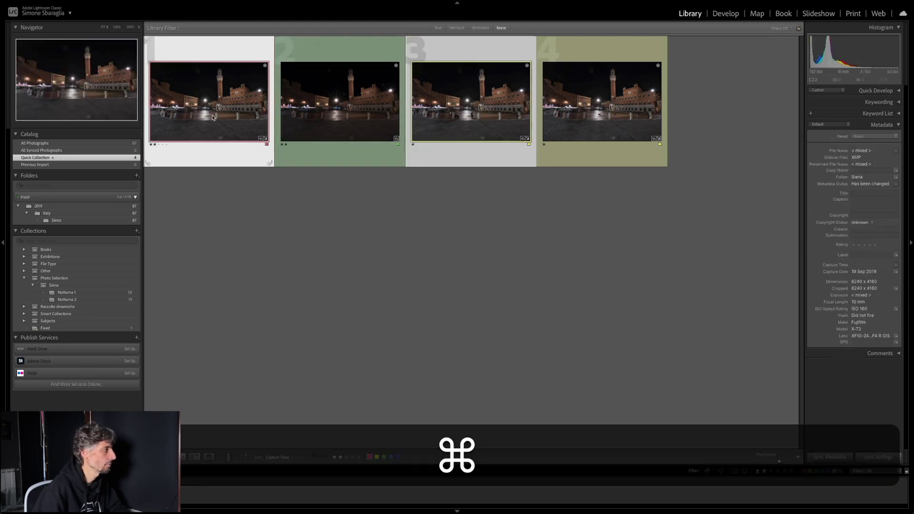
double_click(212, 116)
key(Right)
key(Left)
key(Left)
key(Right)
key(Right)
key(Left)
key(Right)
key(Left)
key(Right)
key(Left)
key(Right)
key(Left)
key(Right)
key(Left)
key(Left)
key(Right)
key(Left)
key(Right)
key(Left)
key(Right)
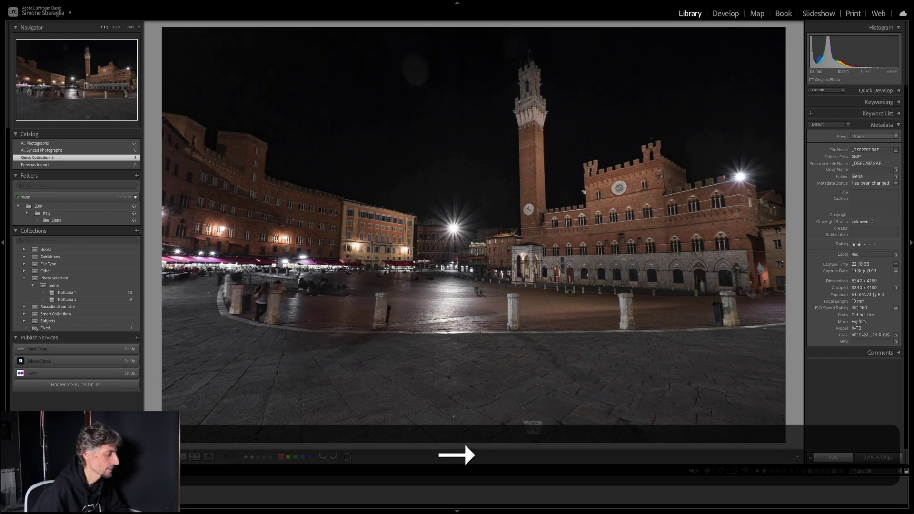
key(Escape)
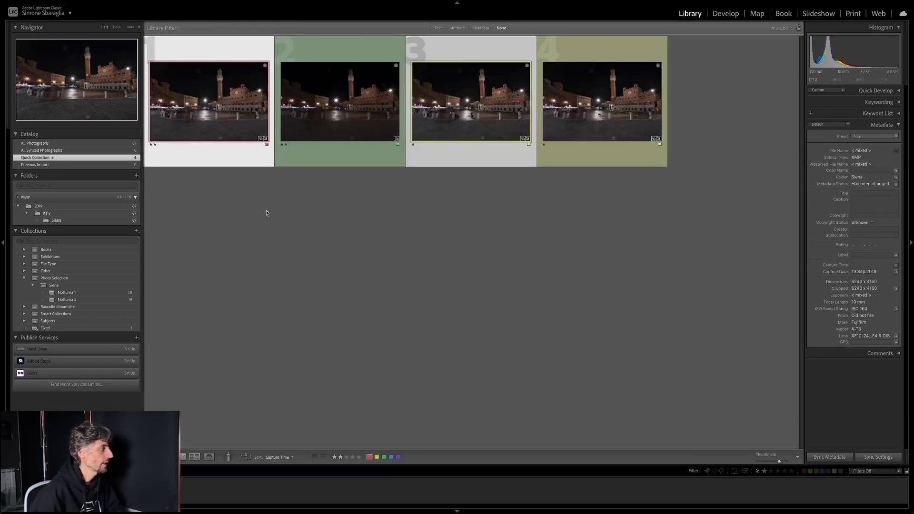
Open the first, third and fourth photos together as layers in Photoshop
click(266, 213)
click(216, 126)
super+click(477, 121)
super+click(565, 122)
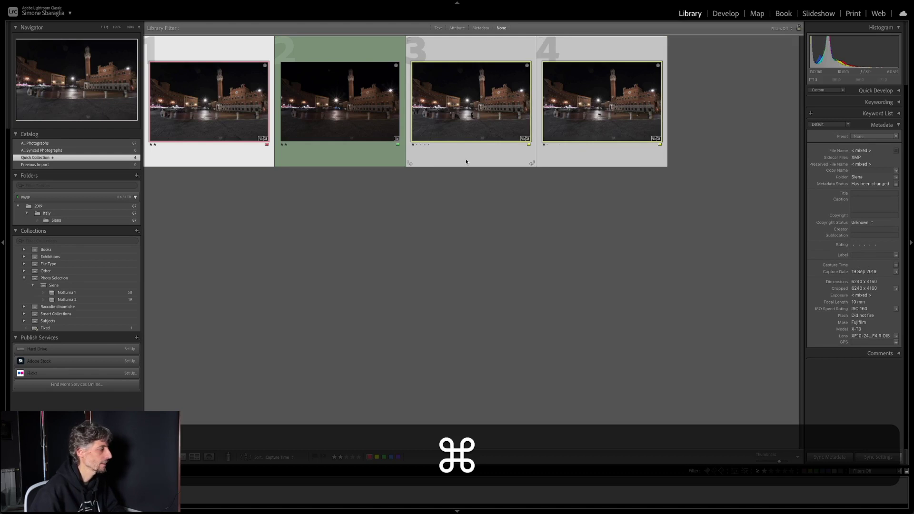
ctrl+click(209, 115)
mouse_move(269, 197)
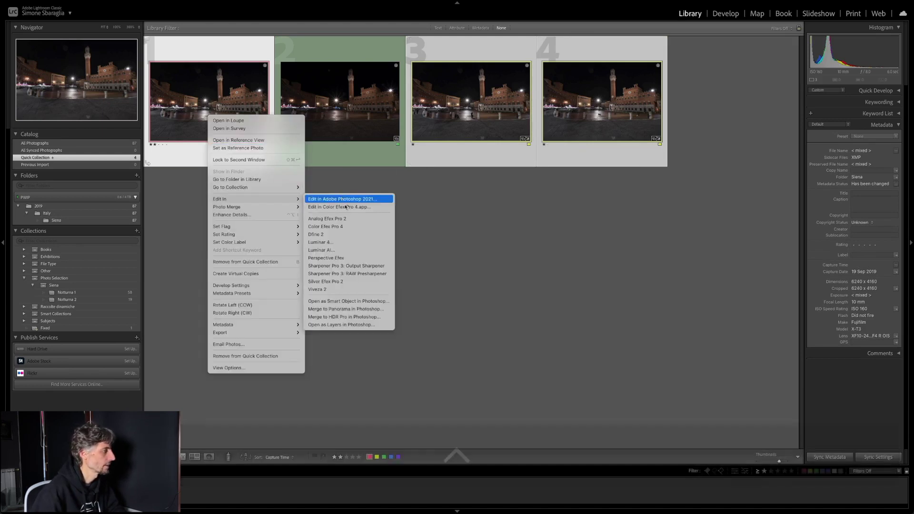
click(369, 325)
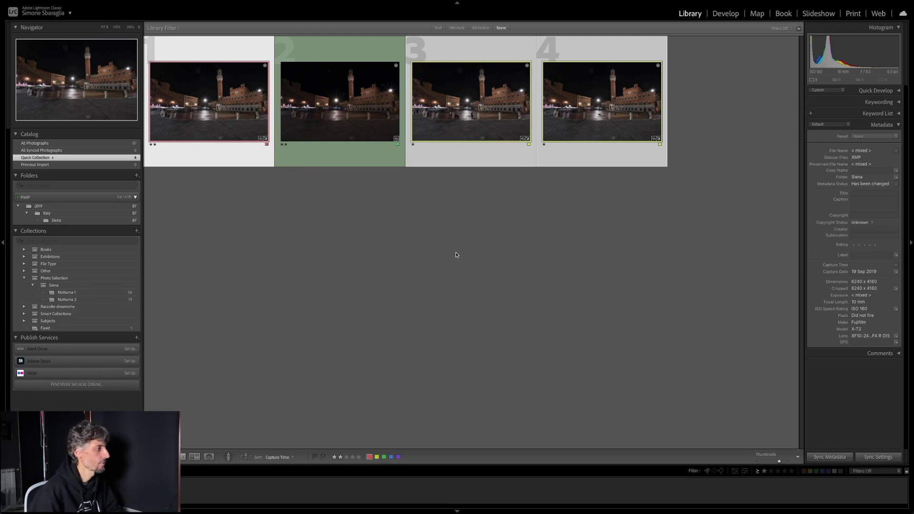
key(super+Tab)
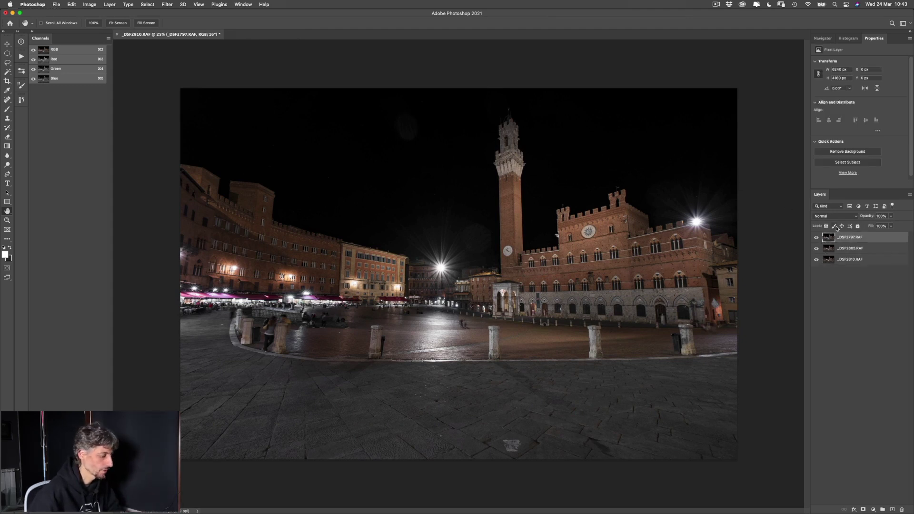
Arrange the _DSF2797.RAF layer at the base of the stack and group the other two layers
drag(829, 236, 831, 256)
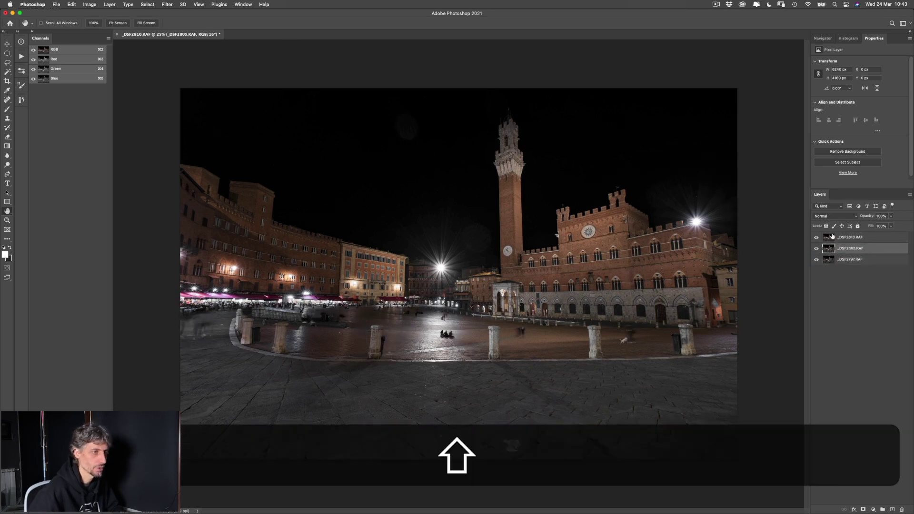
shift+click(832, 237)
key(super+g)
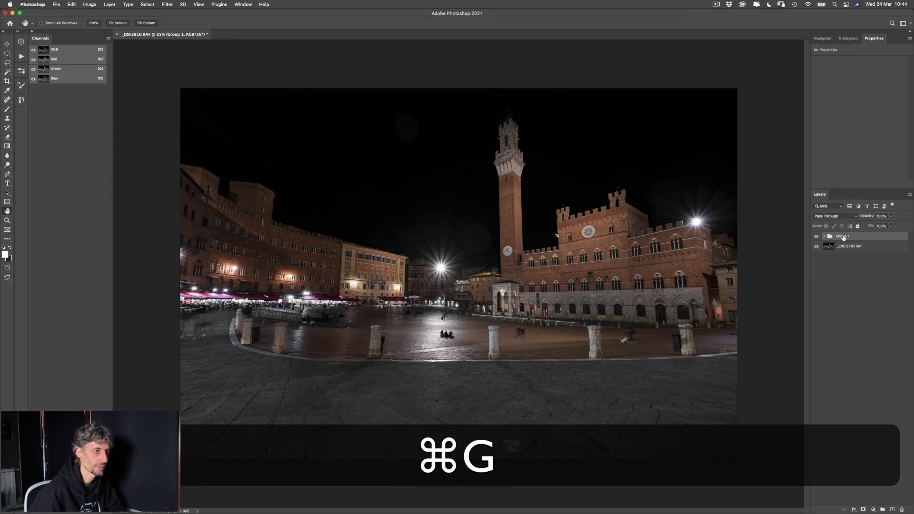
Rename the layer group as Remove People and hide it
double_click(842, 237)
text(Remove People)
key(Return)
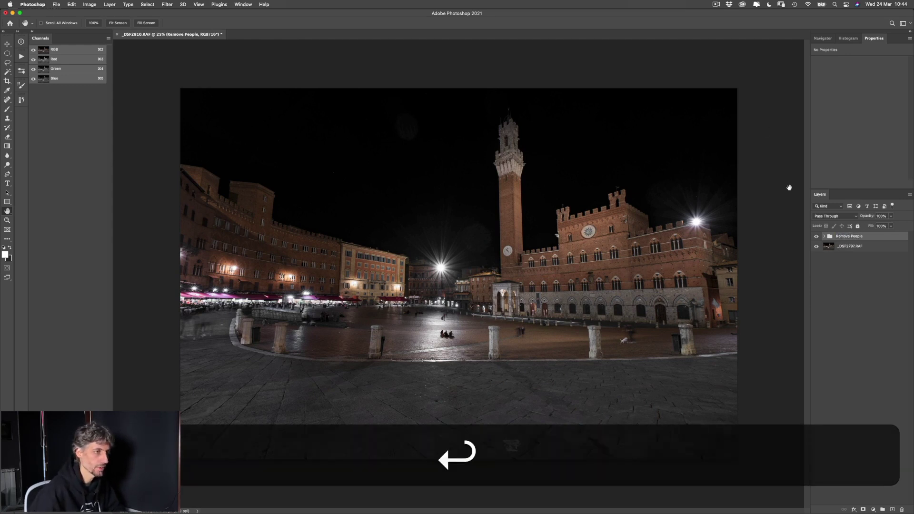
click(817, 236)
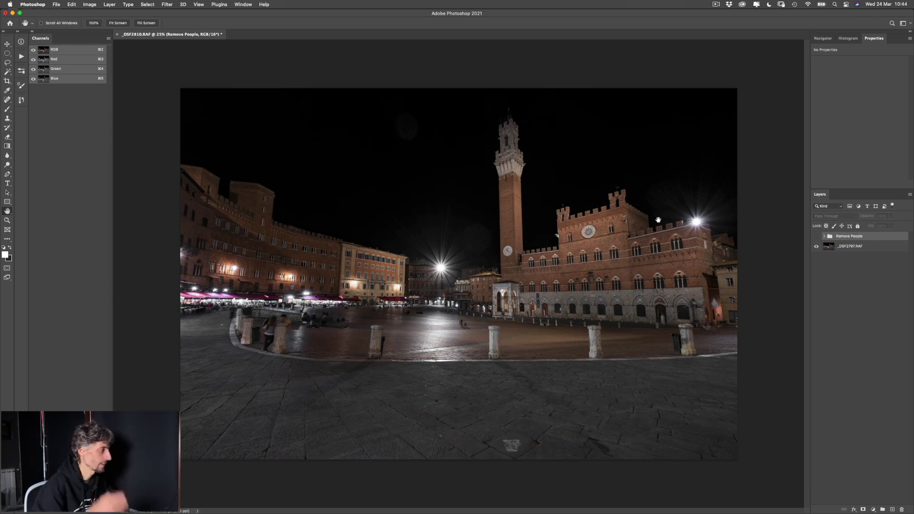
Switch to Lightroom, create a virtual copy of _DSF2797.RAF and reset the copy's develop settings
key(super)
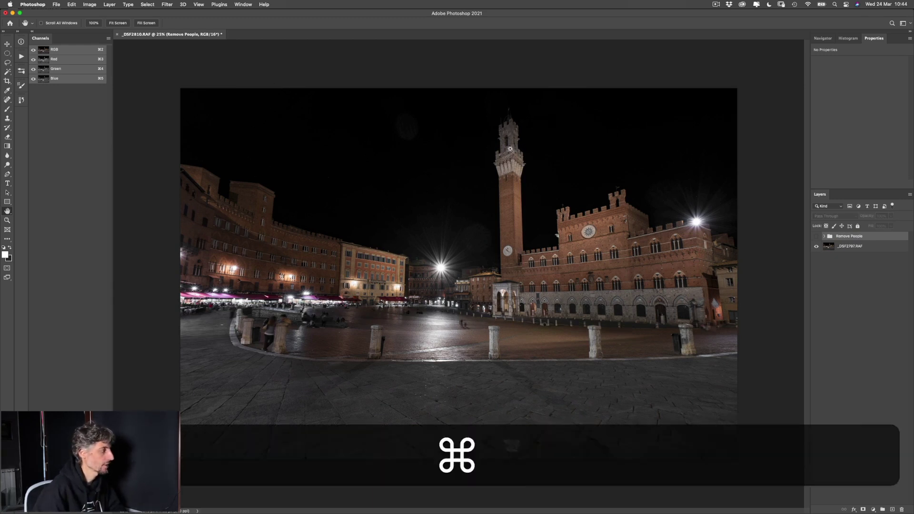
key(super+Tab)
click(270, 211)
click(241, 157)
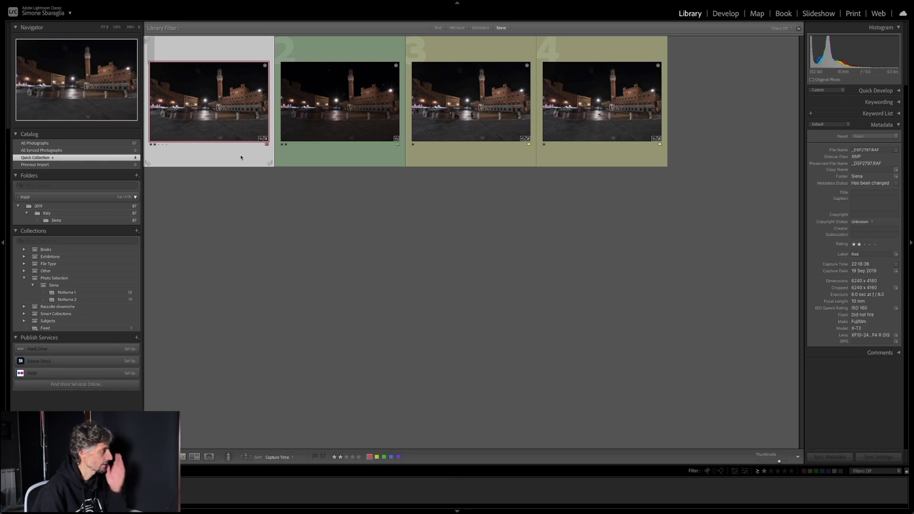
key(super+apostrophe)
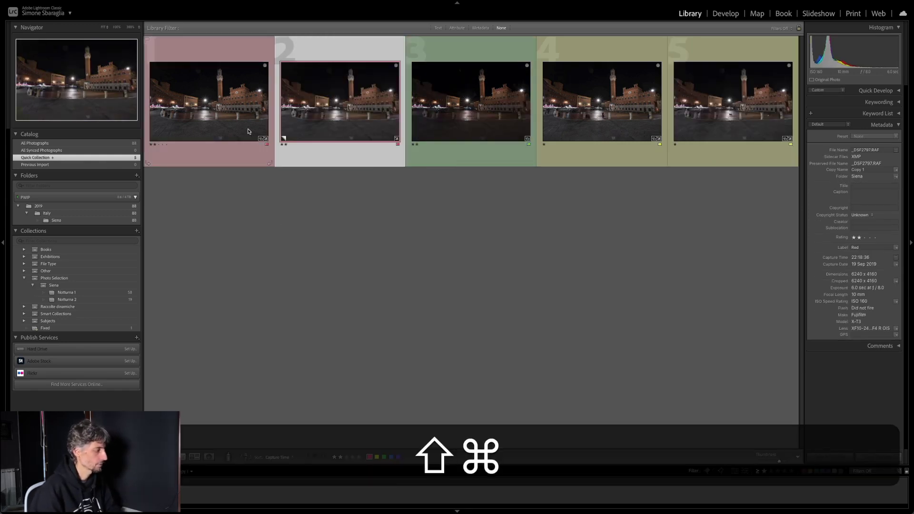
key(super+shift+r)
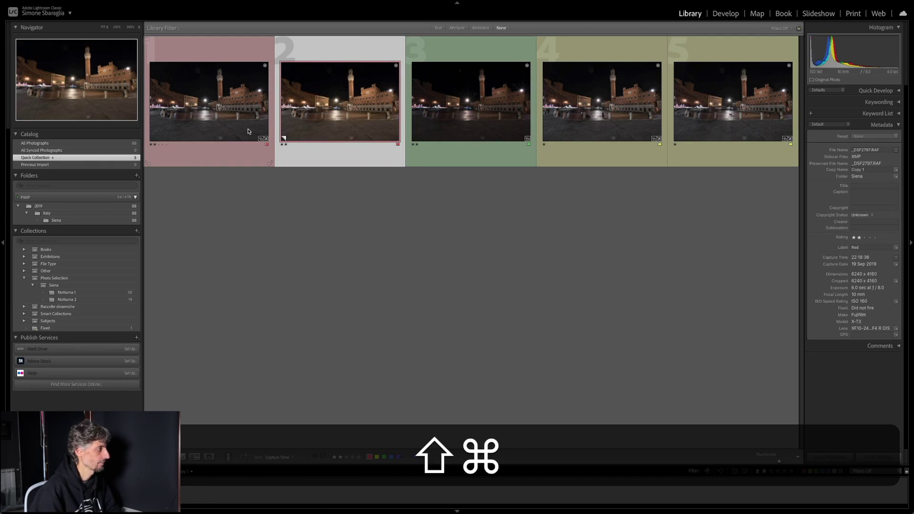
Export the reset virtual copy to the tmp folder using the PSD tmp preset
key(super+shift+e)
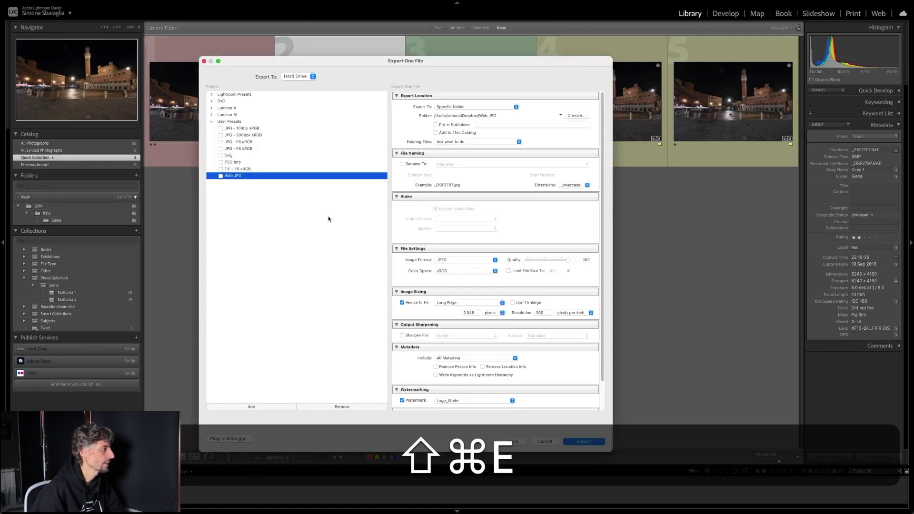
click(233, 162)
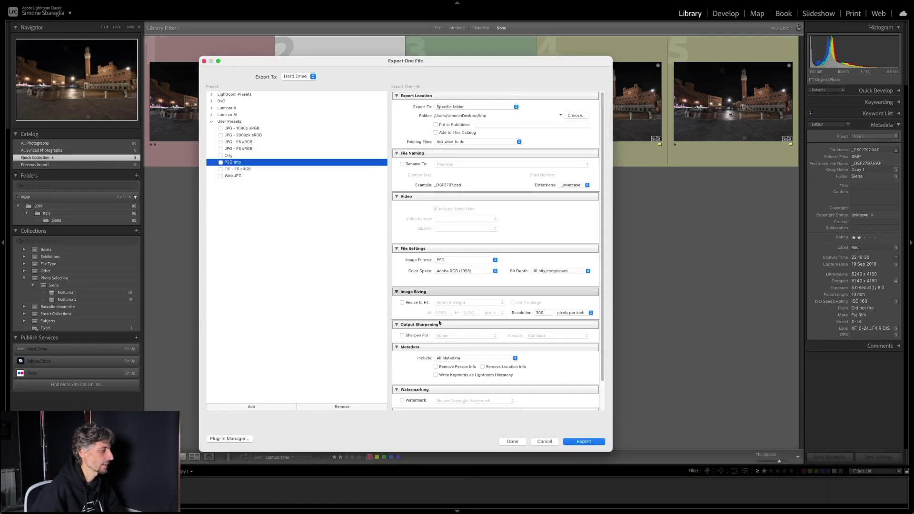
click(584, 441)
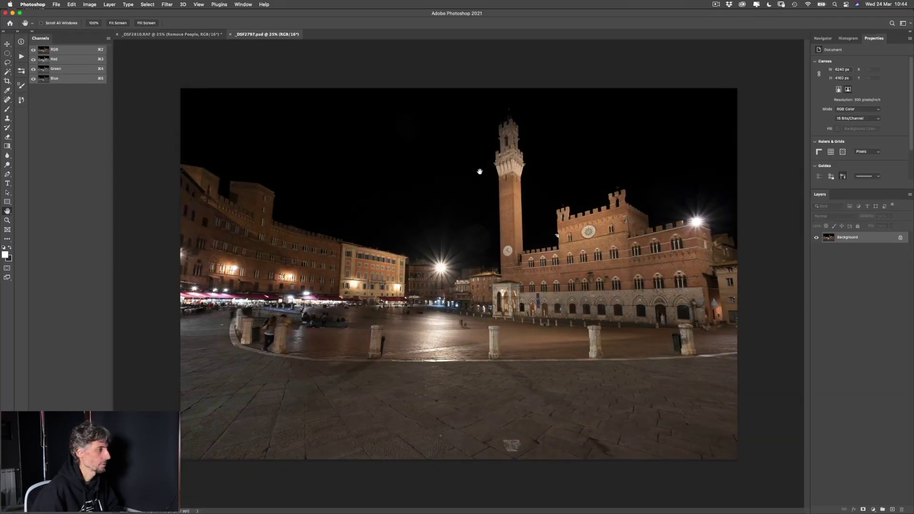
Copy the whole exported image, close its file, and paste it into the layered document beneath the _DSF2797.RAF layer
key(super+a)
key(super+c)
key(super+w)
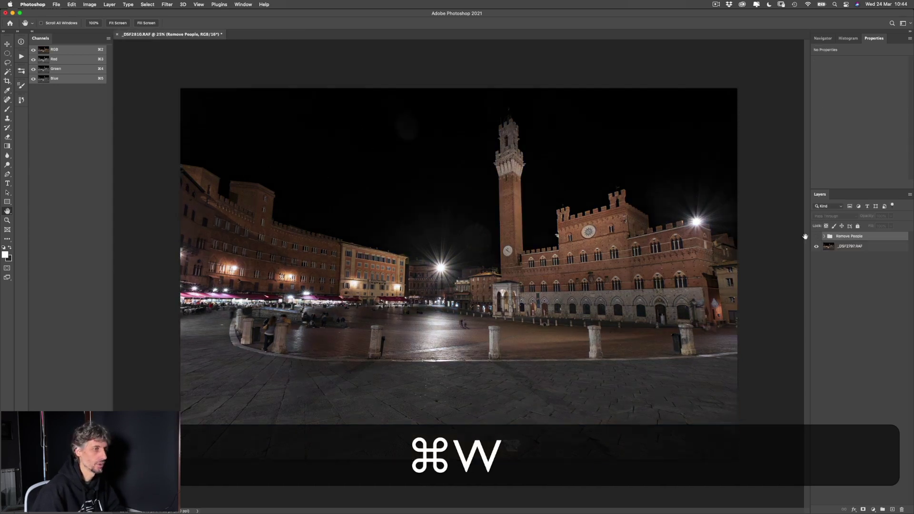
key(super+v)
drag(832, 252, 843, 264)
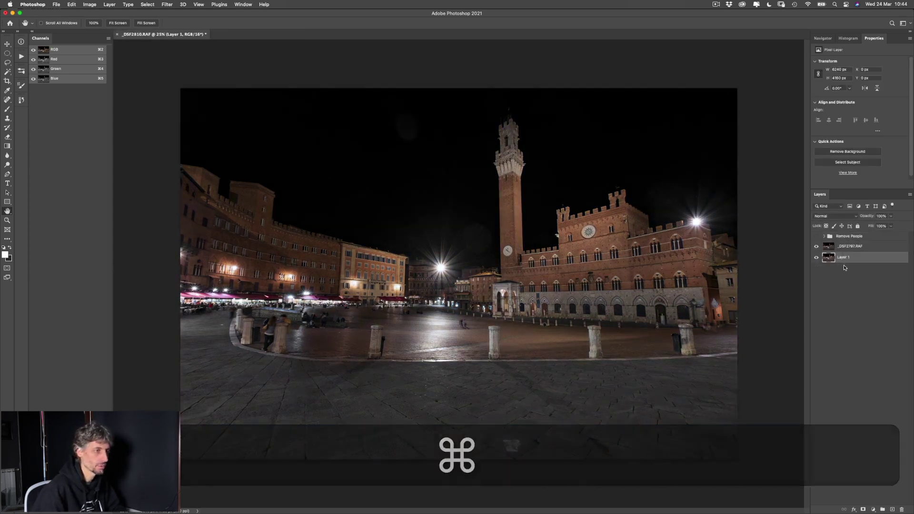
Rename the pasted layer as "_DSF2797.RAF Orig" and compare it with the layer above
click(854, 247)
key(super+c)
super+click(845, 258)
double_click(844, 258)
key(super+v)
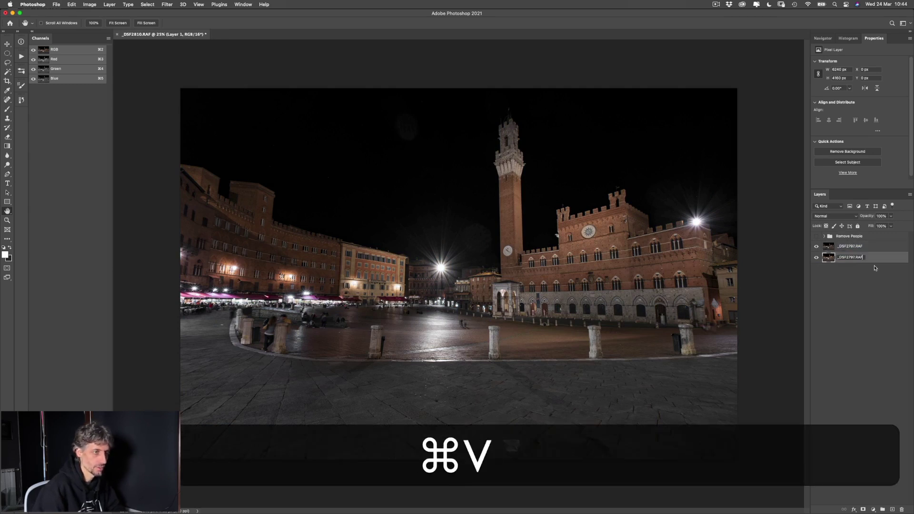
key(shift+space)
text(Orig)
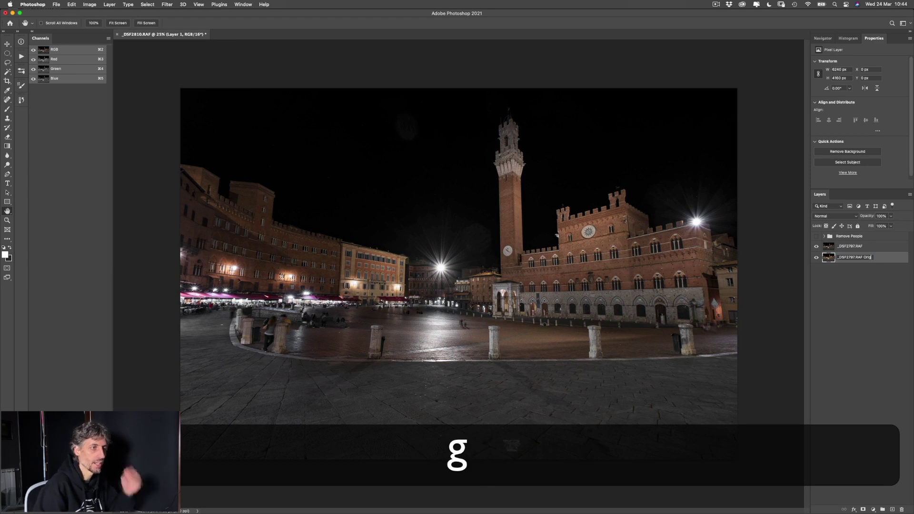
key(Return)
click(816, 246)
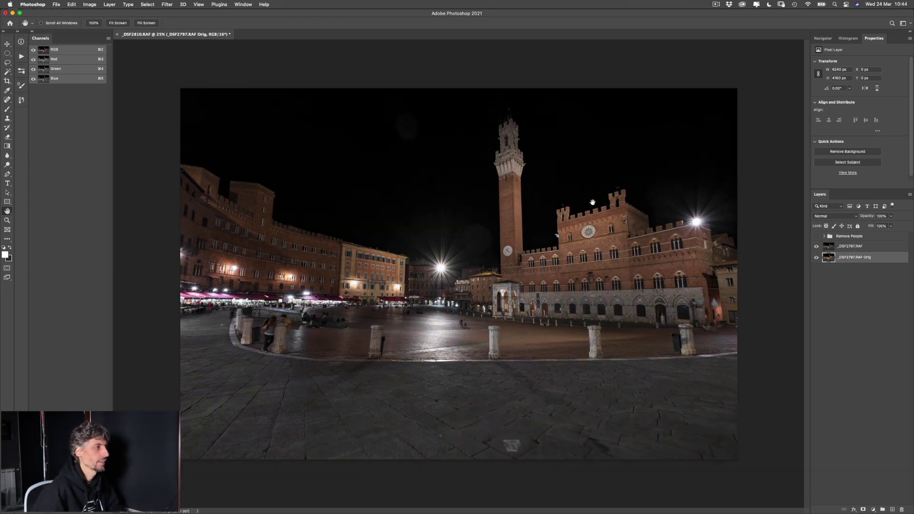
Save the layered document as _DSF2810.psd in Photoshop format in the Desktop's tmp folder
click(56, 4)
mouse_move(88, 88)
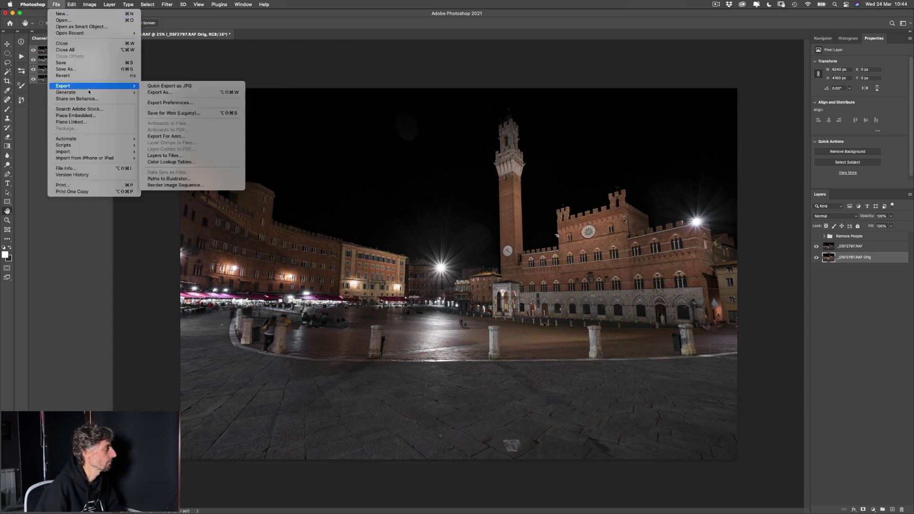
click(87, 69)
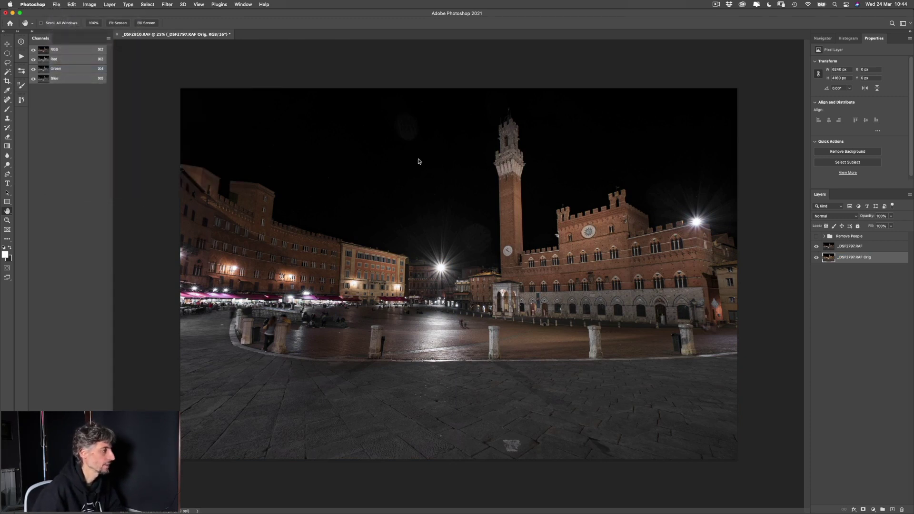
key(super+shift+s)
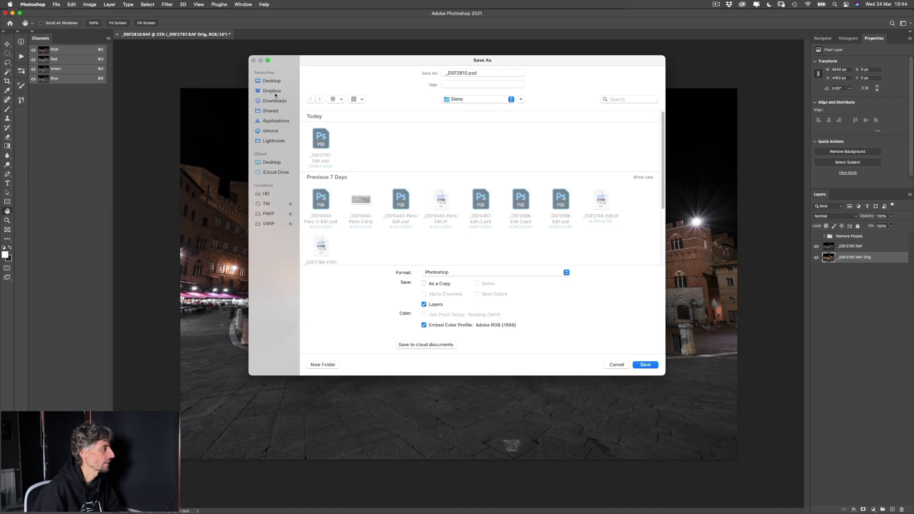
click(281, 82)
double_click(484, 139)
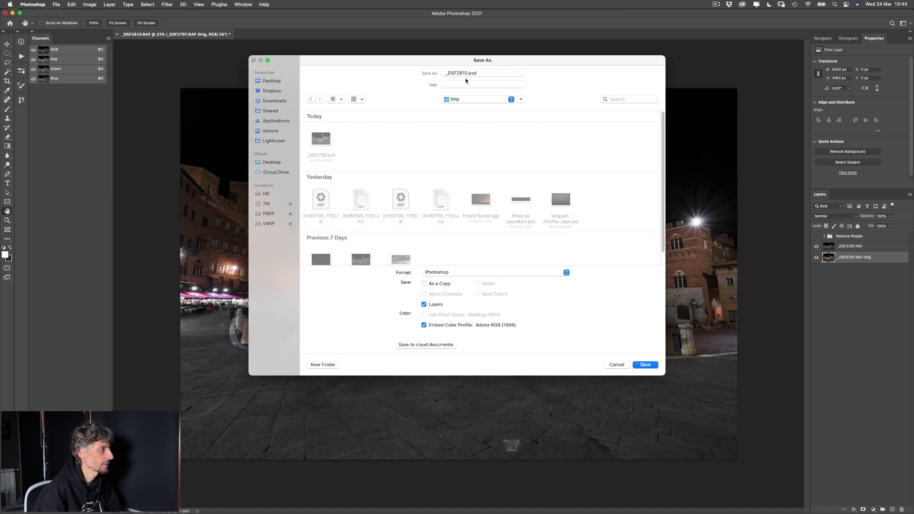
click(646, 365)
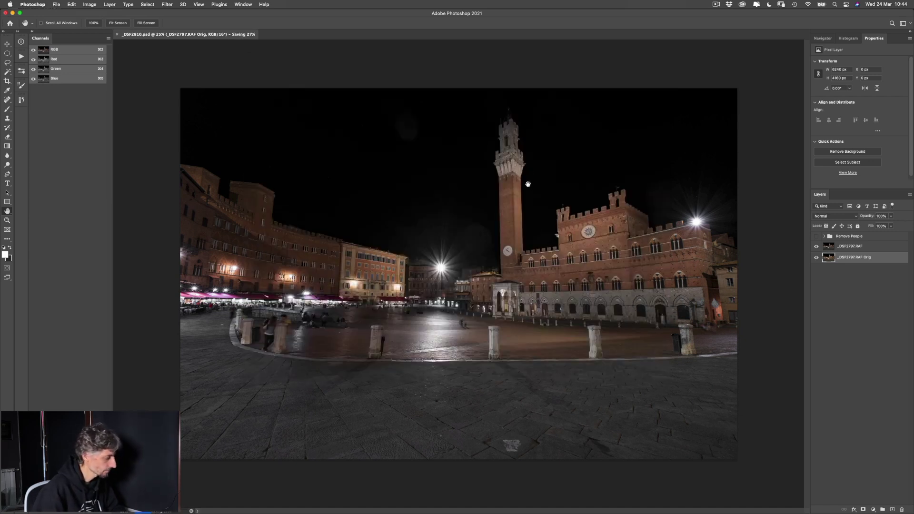
click(827, 247)
Switch to Lightroom, delete the virtual copy, and open the green-labelled photo _DSF2802.RAF at full size
key(super+Tab)
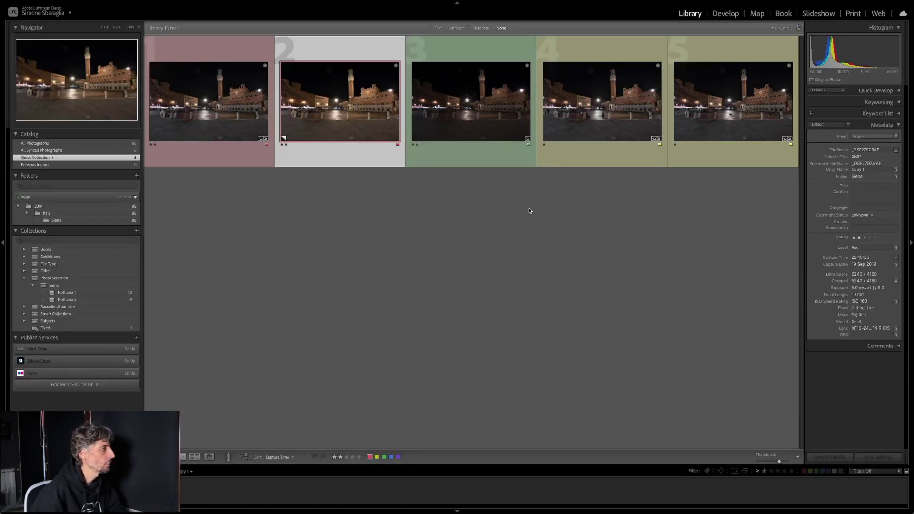
key(BackSpace)
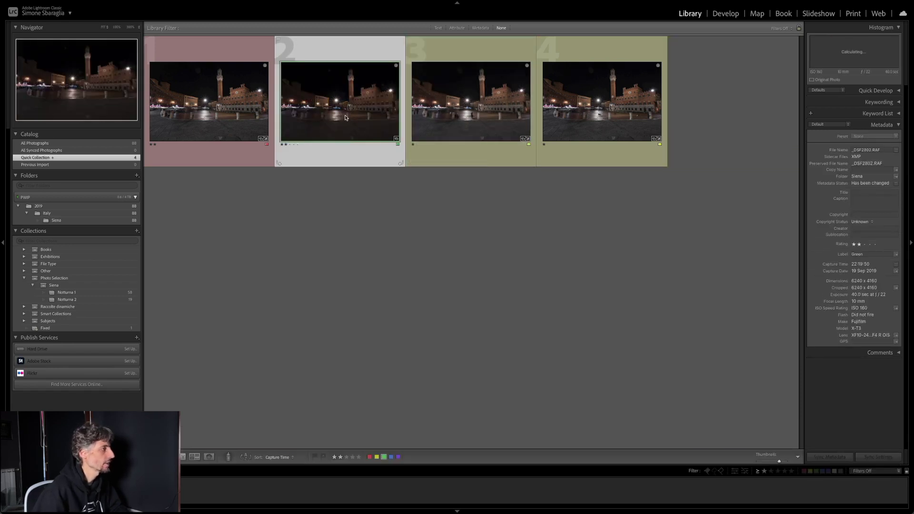
double_click(346, 118)
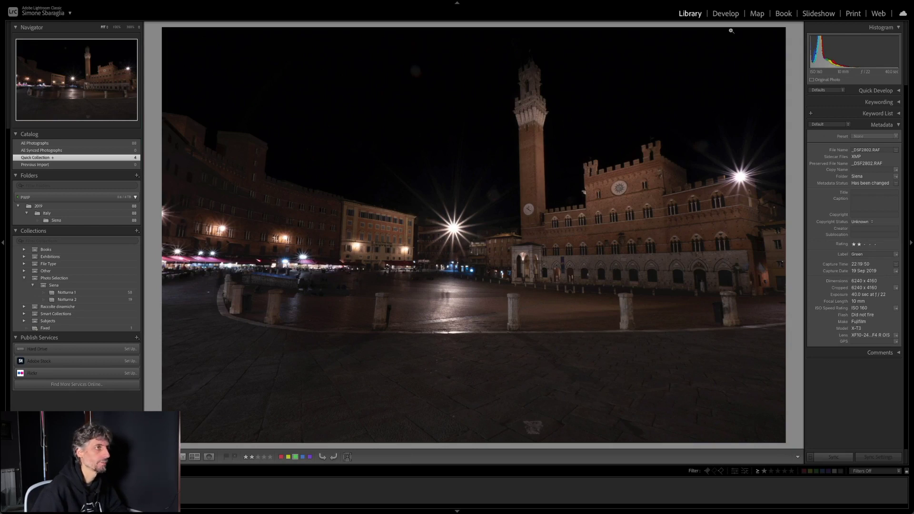
Open _DSF2802.RAF in the Develop module's single-photo view and compare it with the neighbouring Photoshop-edited photo
click(726, 14)
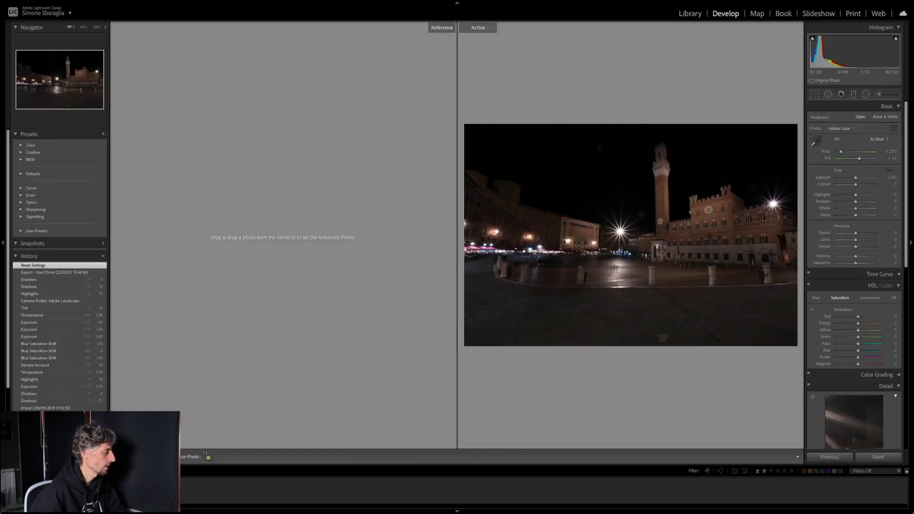
key(d)
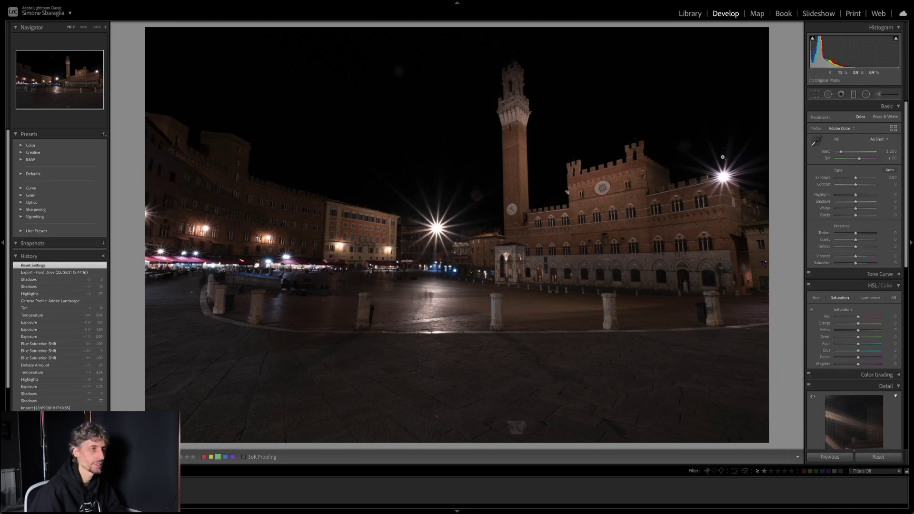
key(Right)
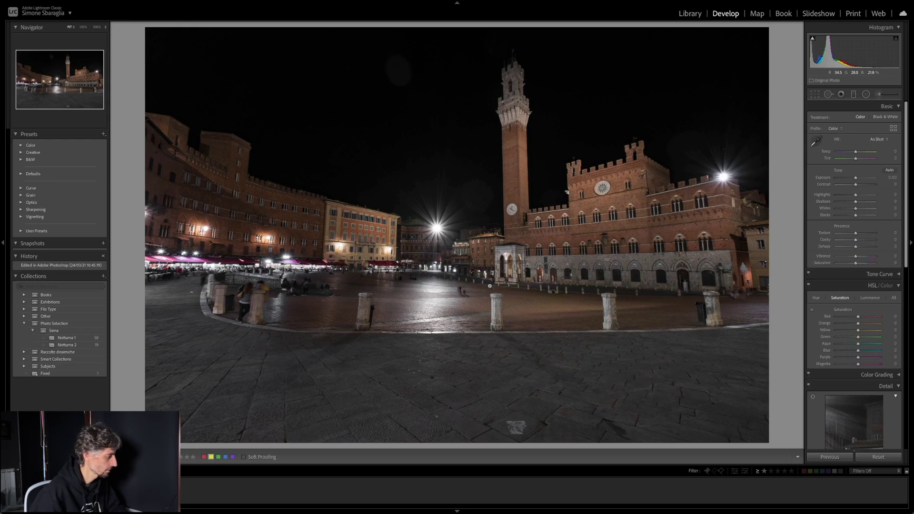
key(Left)
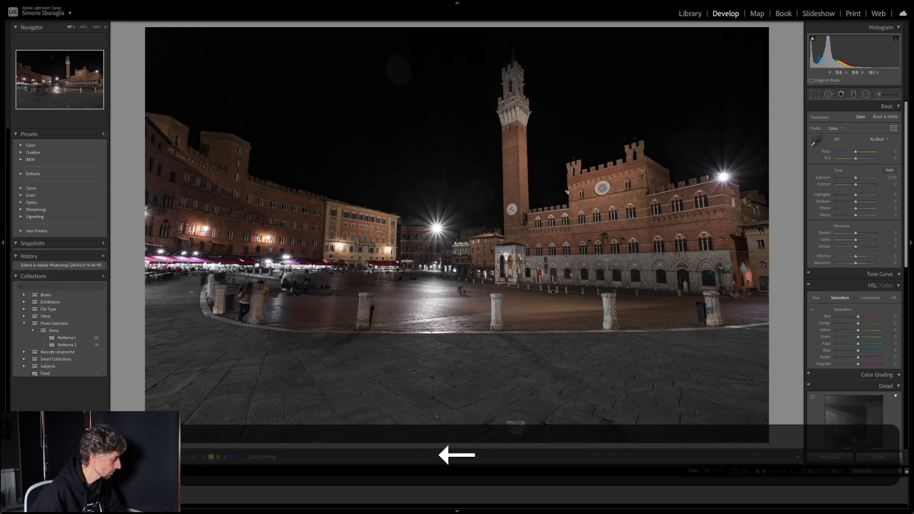
key(Left)
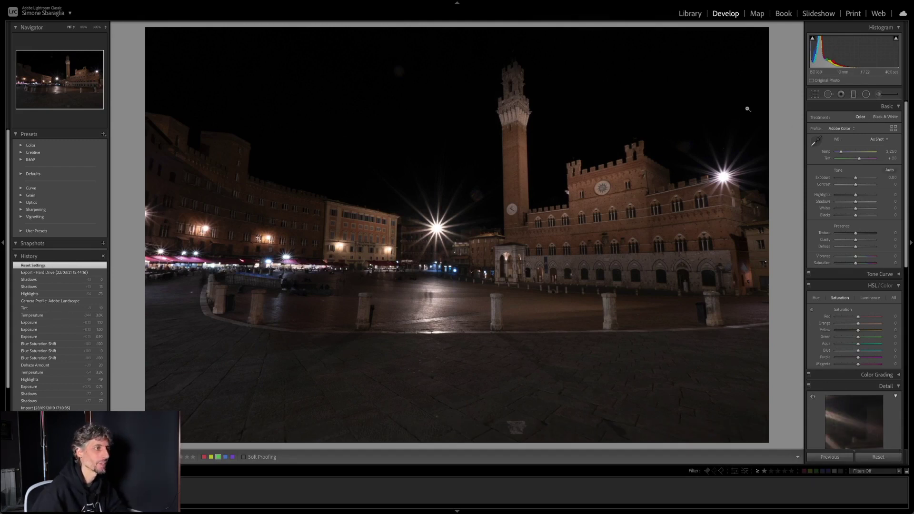
Apply the Adobe Landscape profile to _DSF2802.RAF and set its exposure to +1.10
click(849, 129)
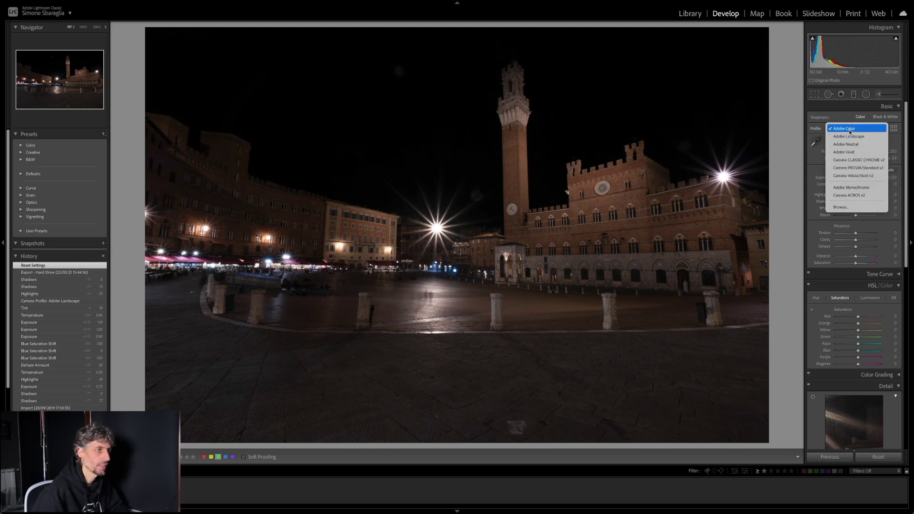
click(847, 137)
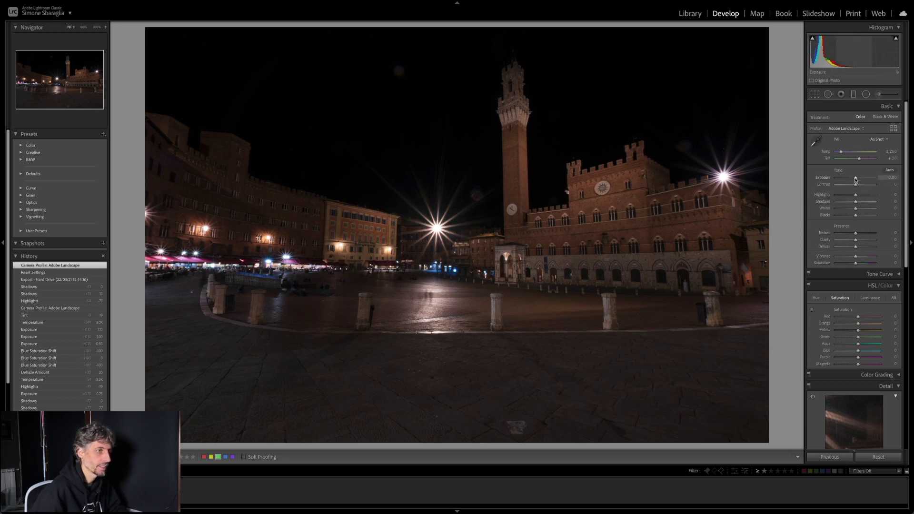
drag(854, 179, 860, 179)
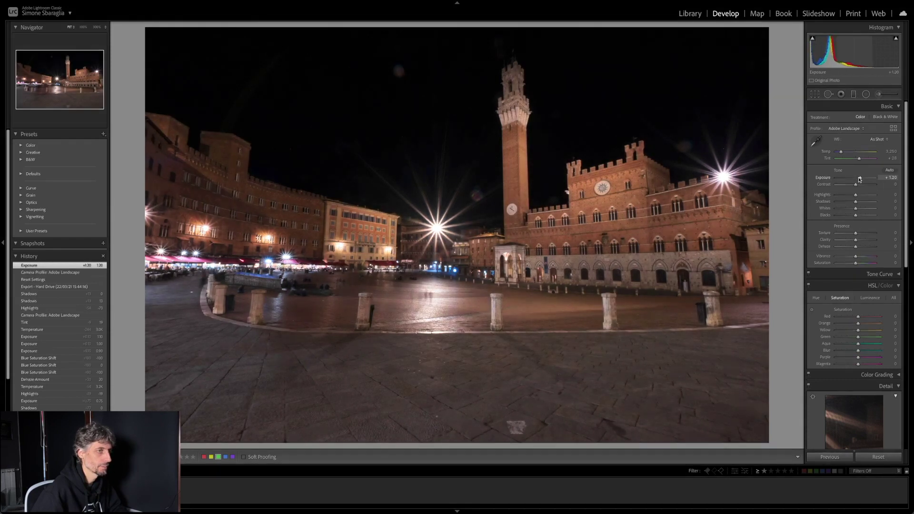
click(888, 178)
text(1)
key(Return)
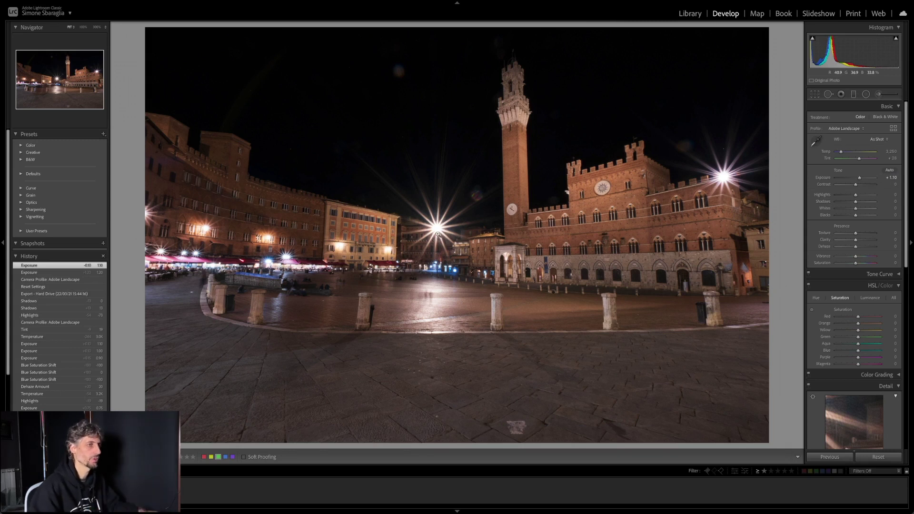
Lower the highlights of the photo to -73
drag(856, 196, 850, 196)
drag(850, 195, 841, 196)
click(895, 194)
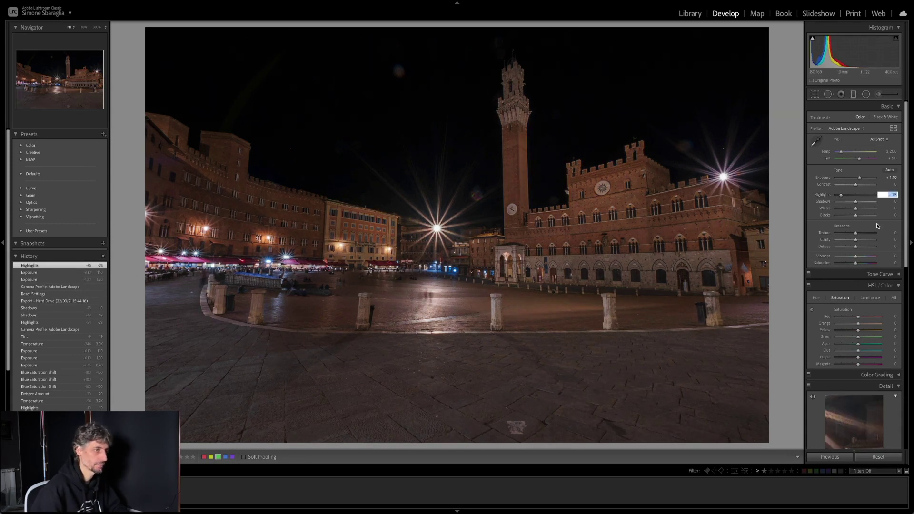
text(- 73)
key(Return)
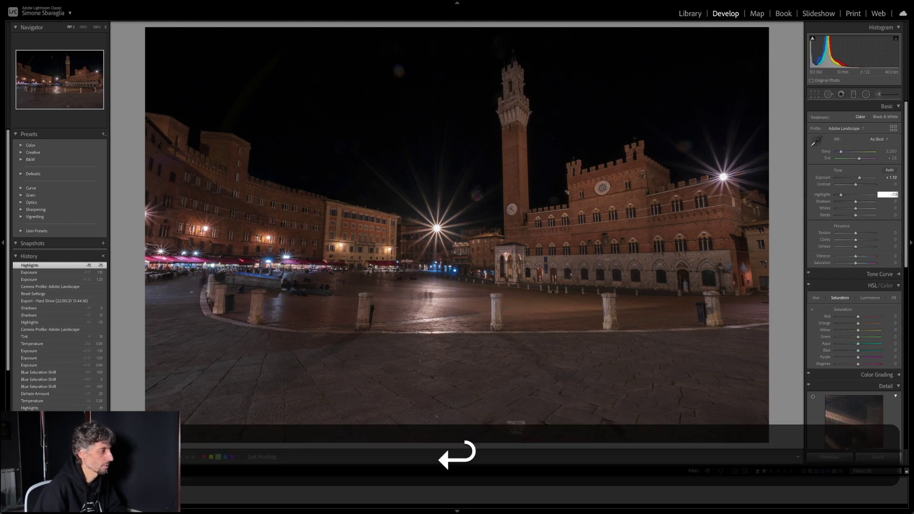
Set Dehaze to +20 and reduce the blue saturation to -100
click(895, 246)
text(20)
key(Return)
drag(844, 351, 824, 354)
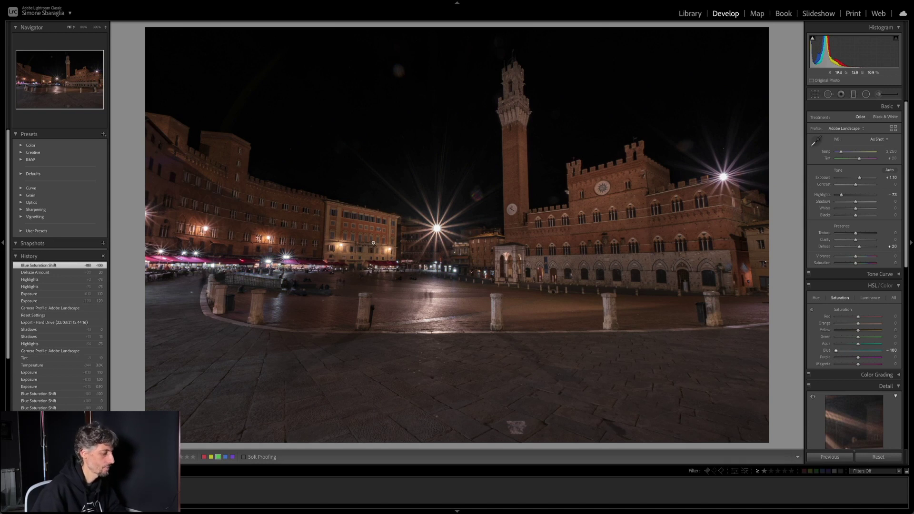
Set the white balance temperature to 2,950 and lower the tint slightly
click(889, 152)
text(2950)
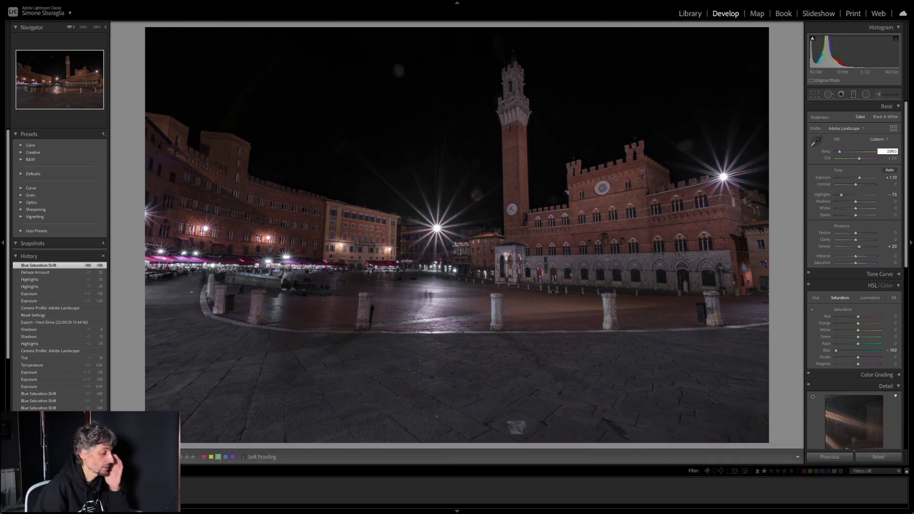
key(Tab)
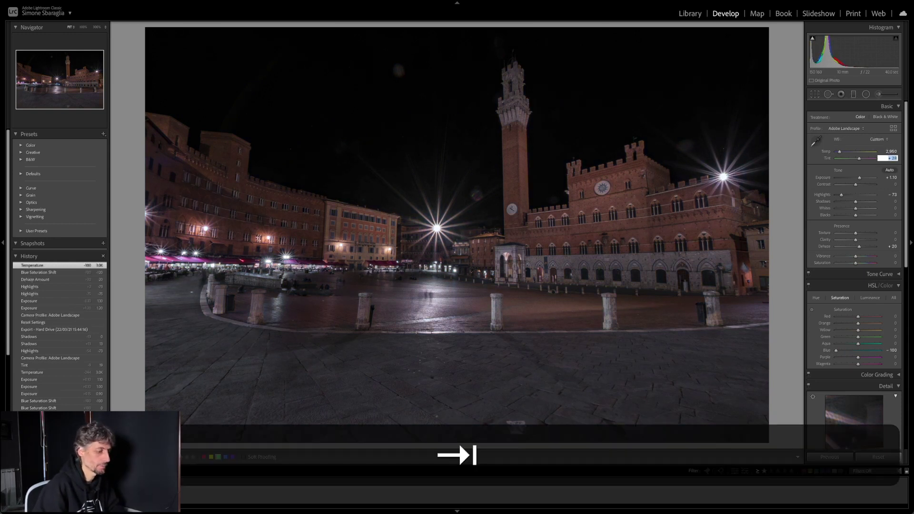
key(Return)
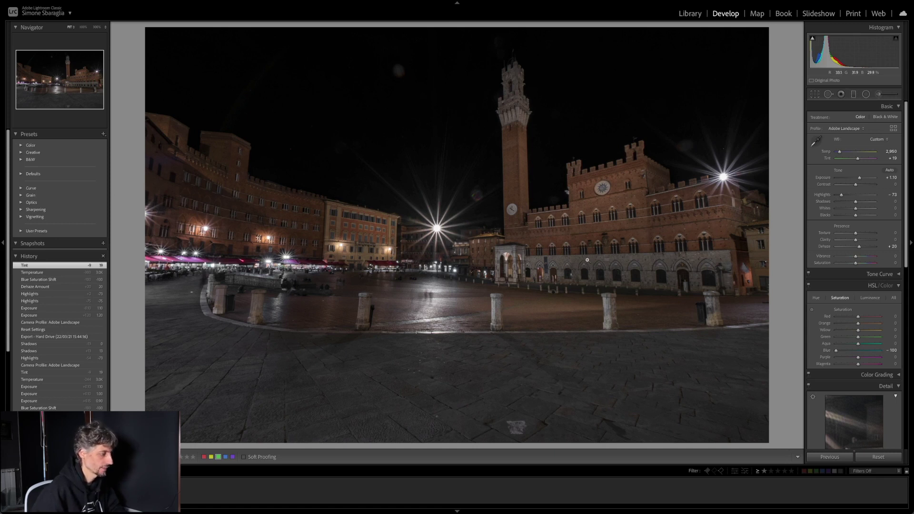
Compare the developed _DSF2802.RAF with the red-labelled _DSF2797.RAF by alternating between them at full size in the Library
key(g)
super+click(227, 127)
double_click(226, 127)
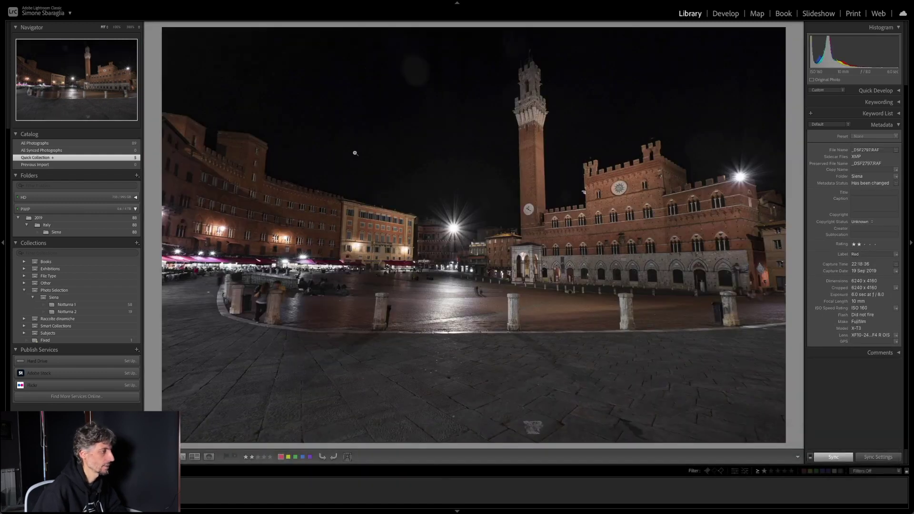
key(Right)
key(Left)
key(Right)
key(Left)
key(Right)
key(Left)
key(Right)
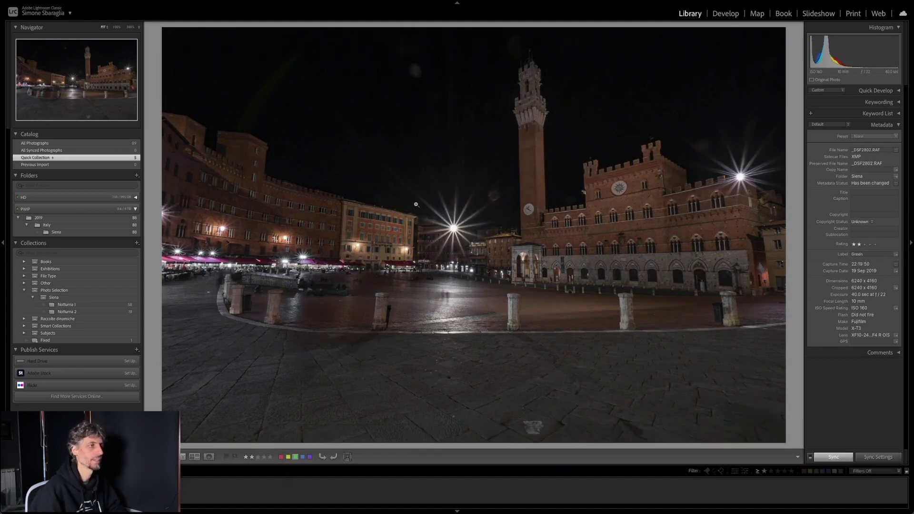
key(Escape)
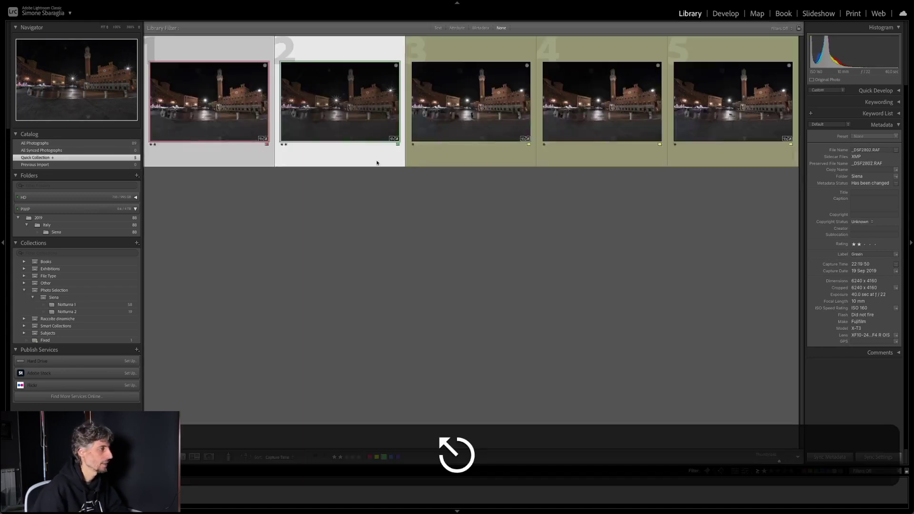
Export only the green-labelled photo as a 16-bit Adobe RGB PSD to the Desktop's tmp folder, using a unique file name
click(369, 163)
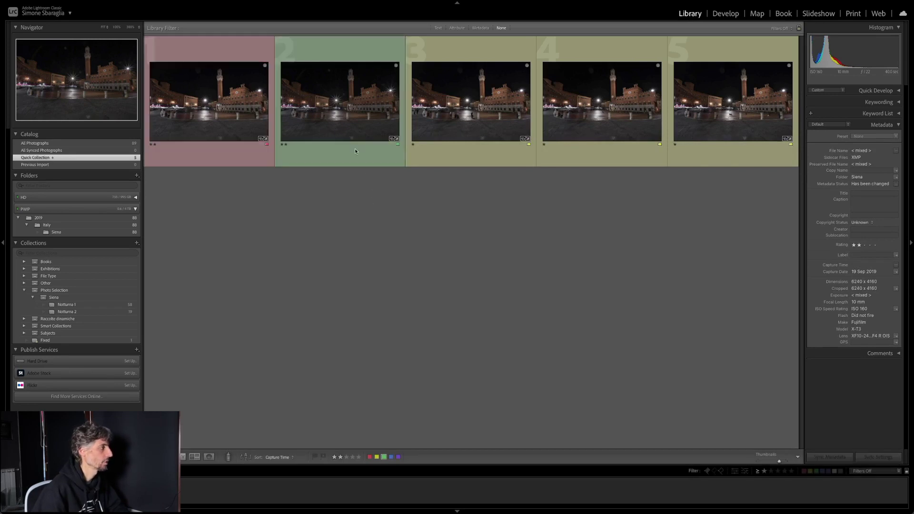
key(super+shift+e)
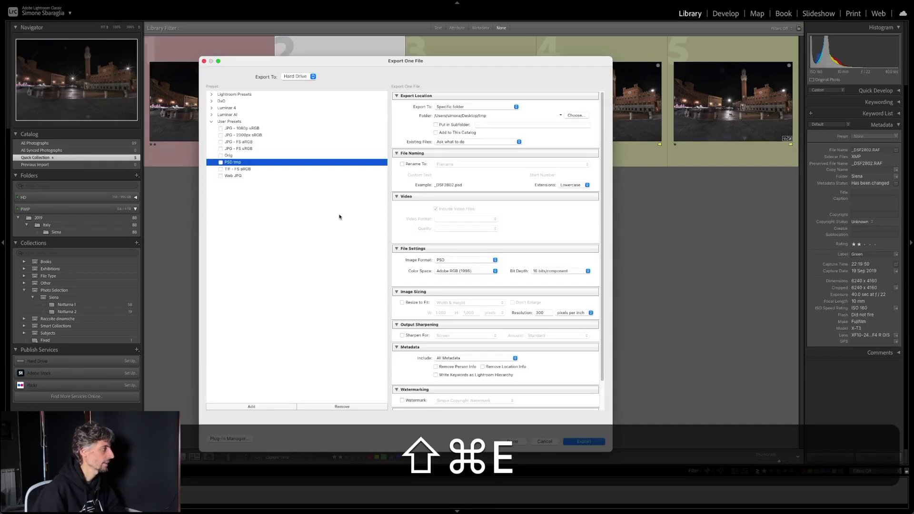
click(577, 440)
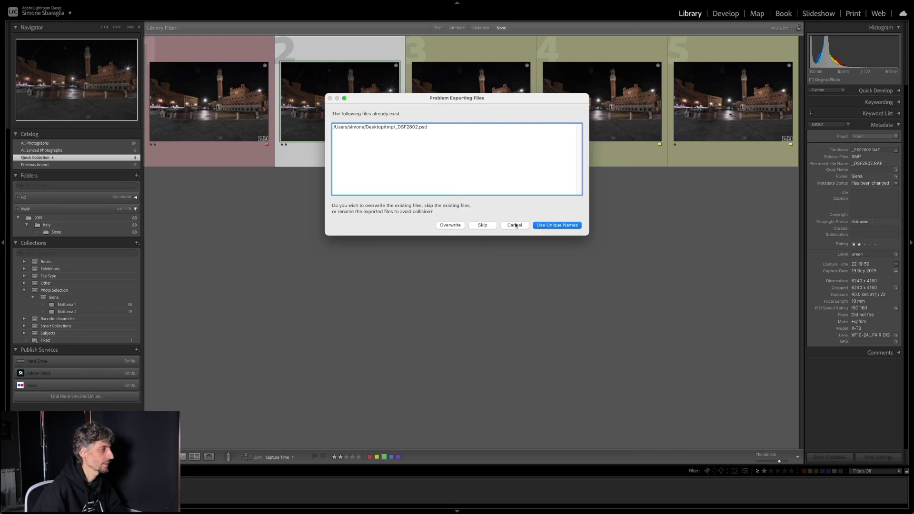
click(556, 226)
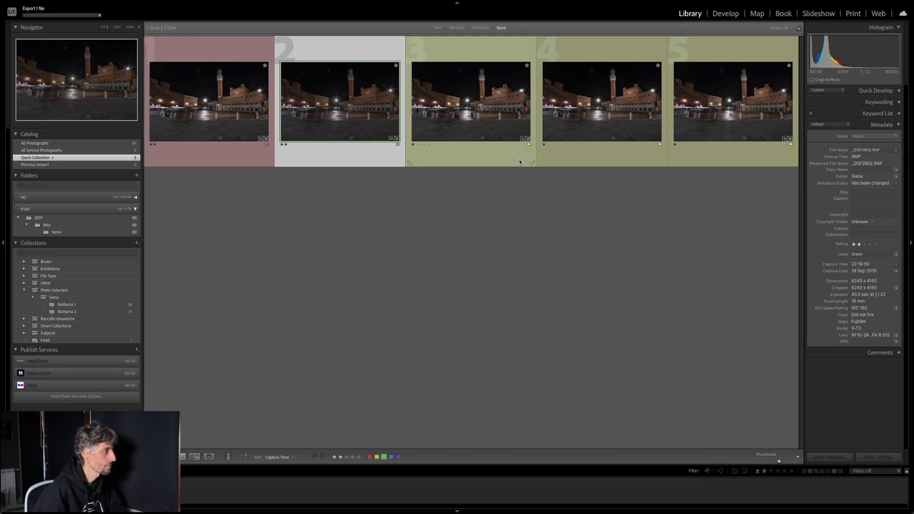
In Photoshop, copy the whole exported _DSF2802-2.psd image, close its file, and paste it above the Remove People group in _DSF2810.psd
key(super+Tab)
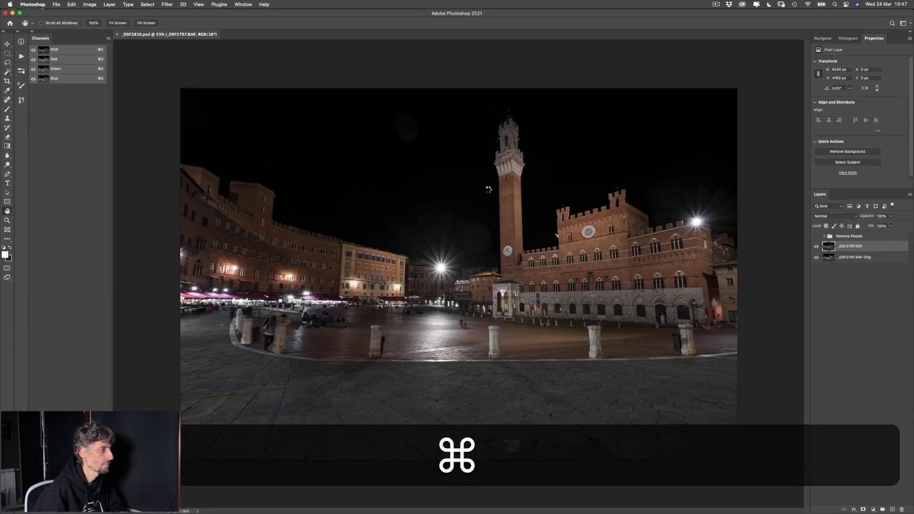
key(super+a)
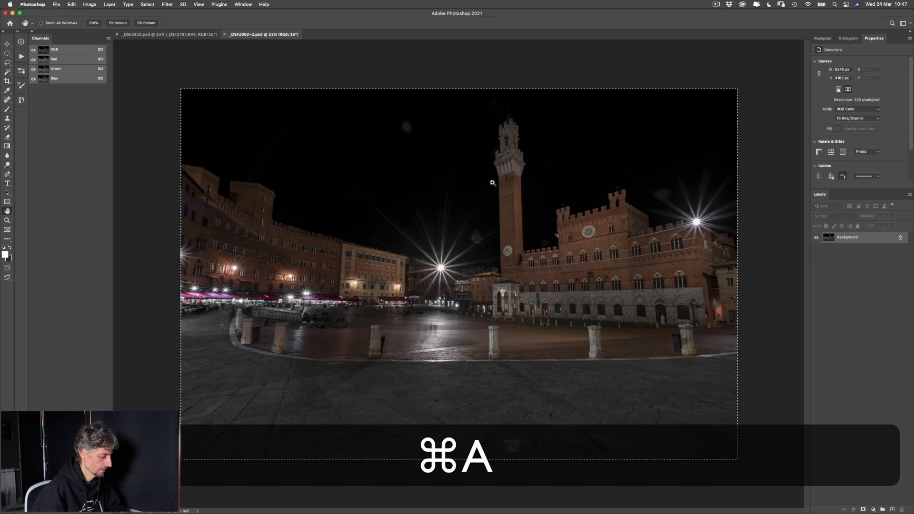
key(super+c)
key(super+w)
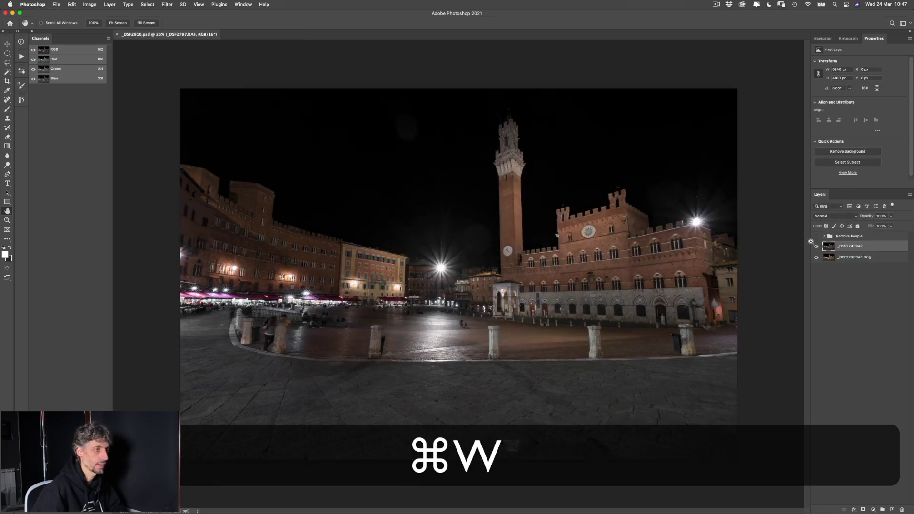
click(830, 237)
key(super+v)
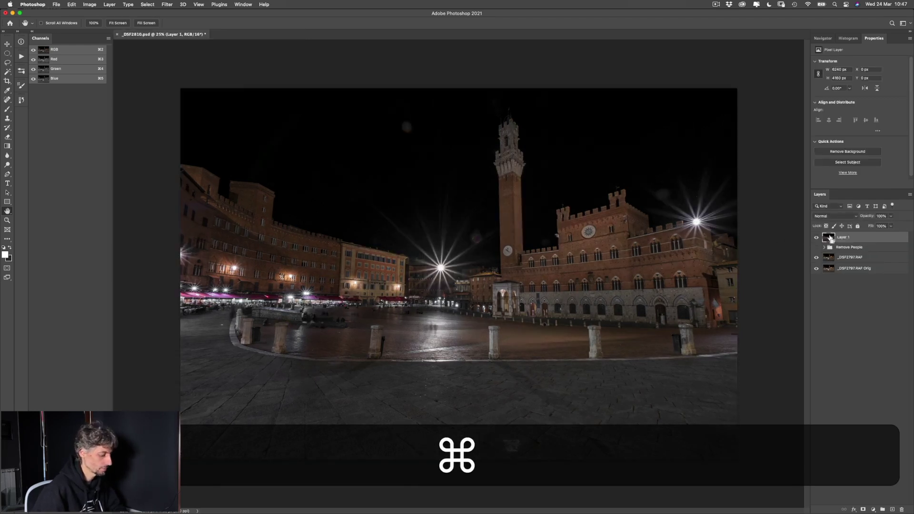
Put the pasted layer in a new group named "Recover Highlights"
key(super+g)
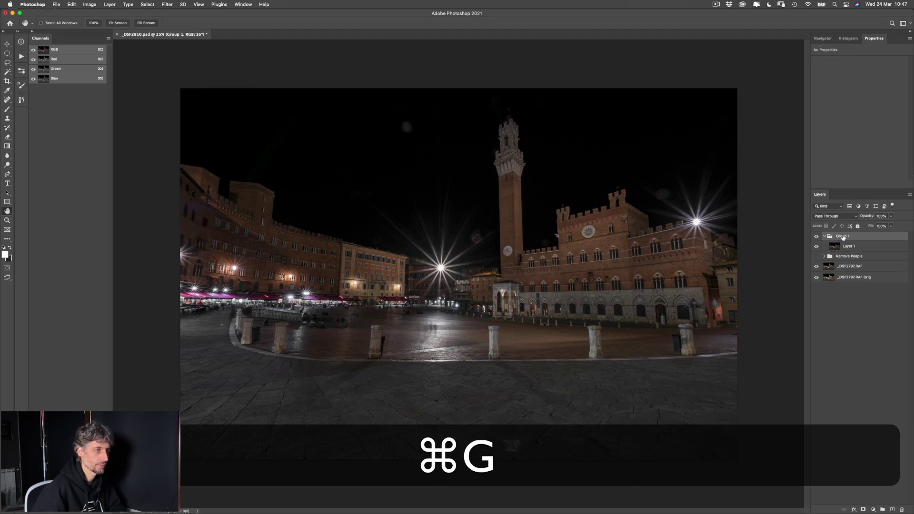
double_click(842, 237)
text(Recover Highlih)
key(BackSpace)
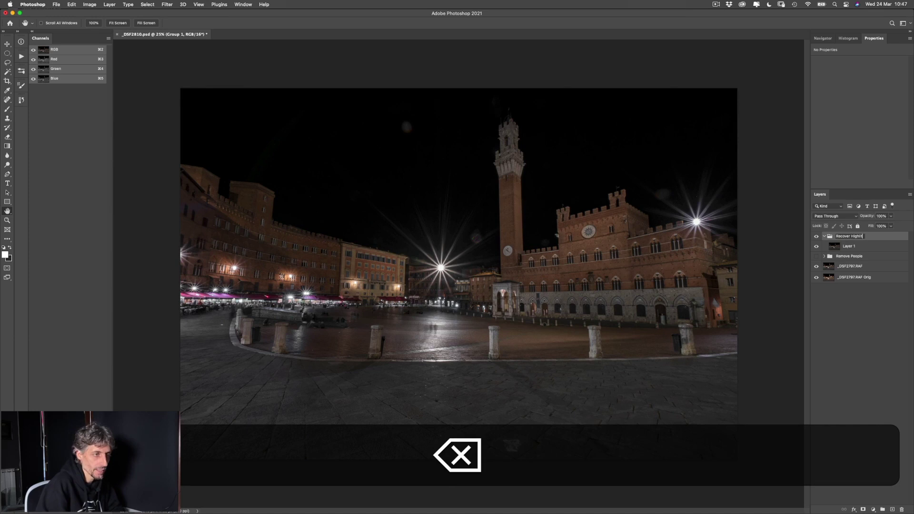
key(BackSpace)
text(ights)
key(Return)
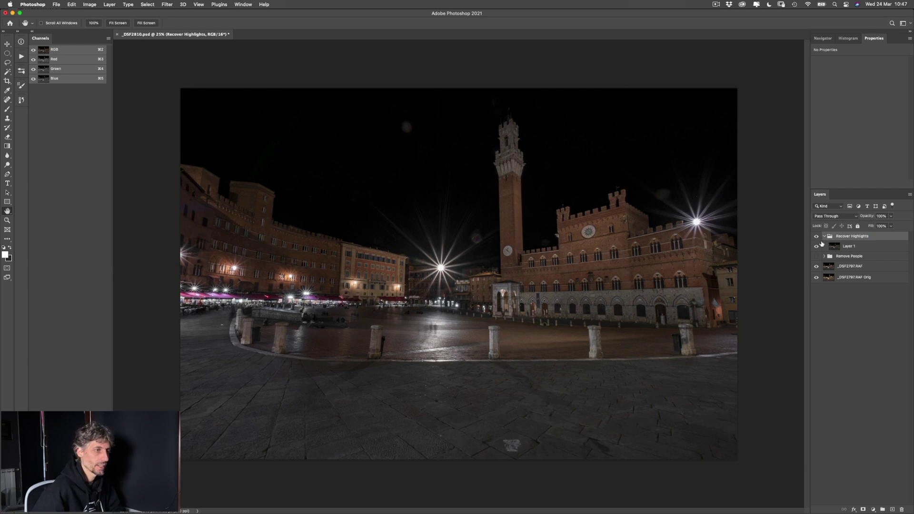
Collapse and hide the Recover Highlights group, and expand and show the Remove People group with both of its layers hidden
click(825, 237)
click(816, 236)
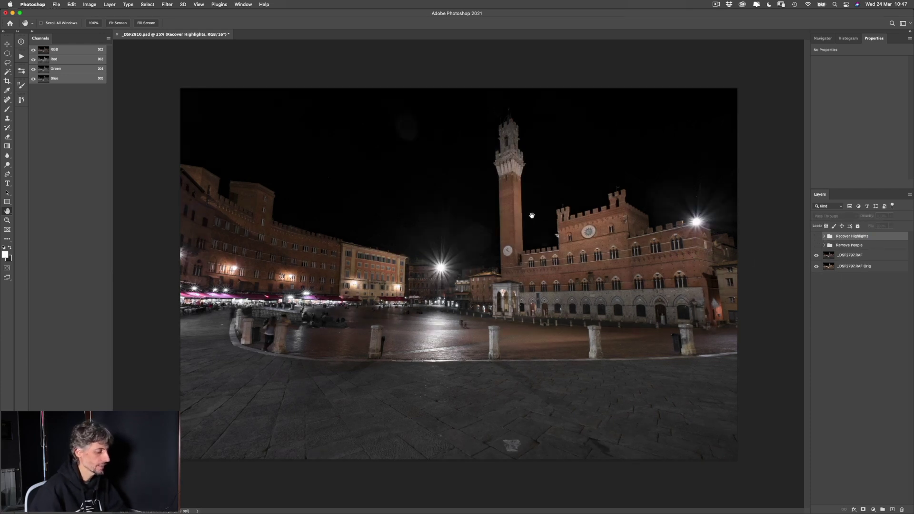
click(824, 245)
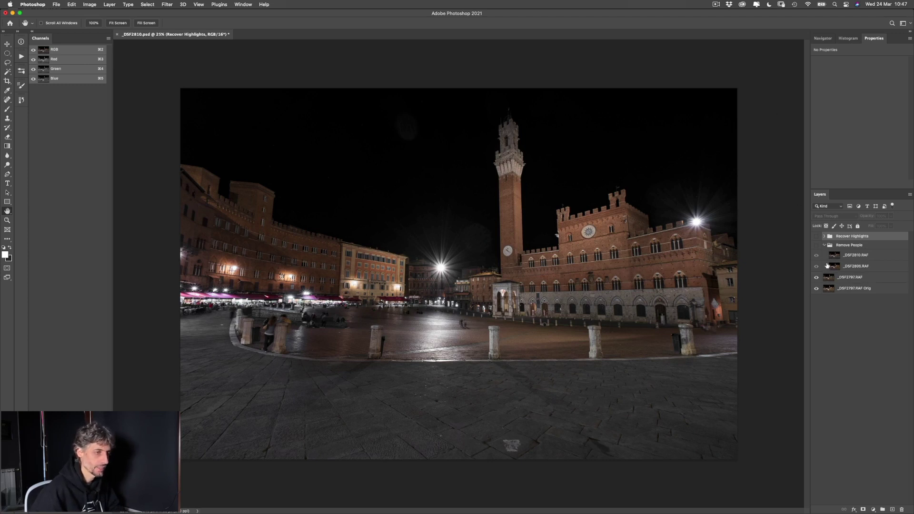
click(816, 245)
click(816, 255)
click(816, 266)
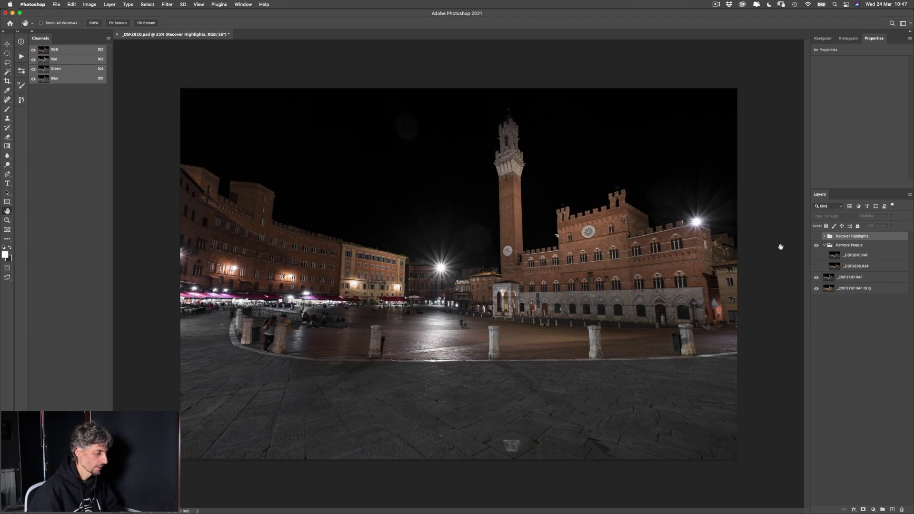
Select the _DSF2805.RAF layer and toggle its visibility to compare the people around the stone posts on the square's left side
click(837, 266)
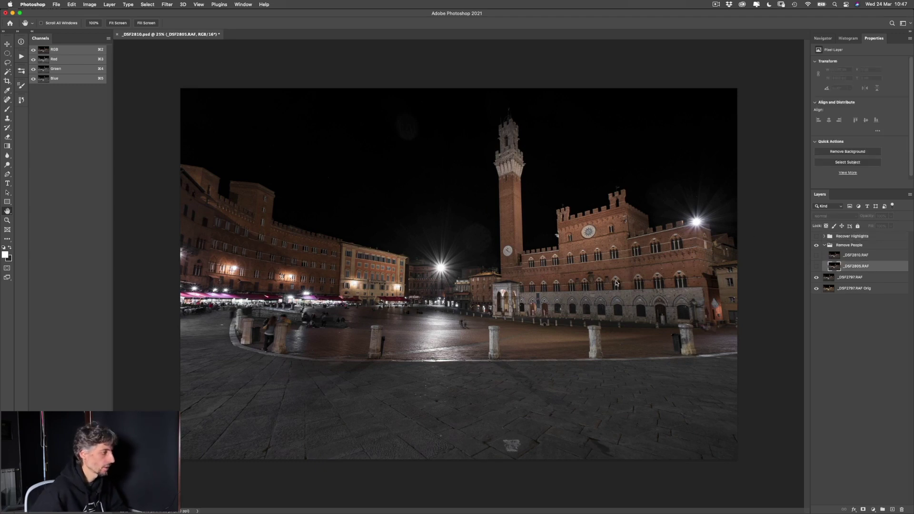
drag(409, 331, 513, 324)
drag(422, 315, 691, 311)
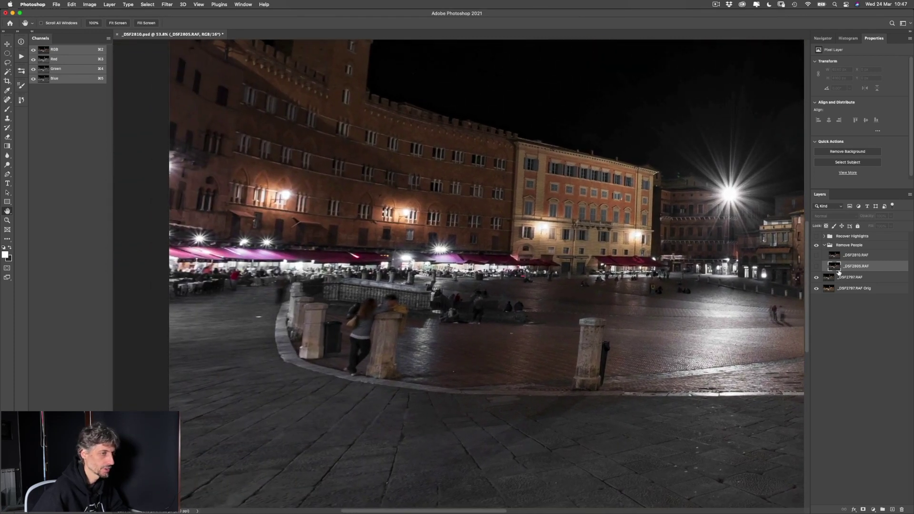
click(820, 267)
click(819, 268)
click(819, 267)
click(819, 267)
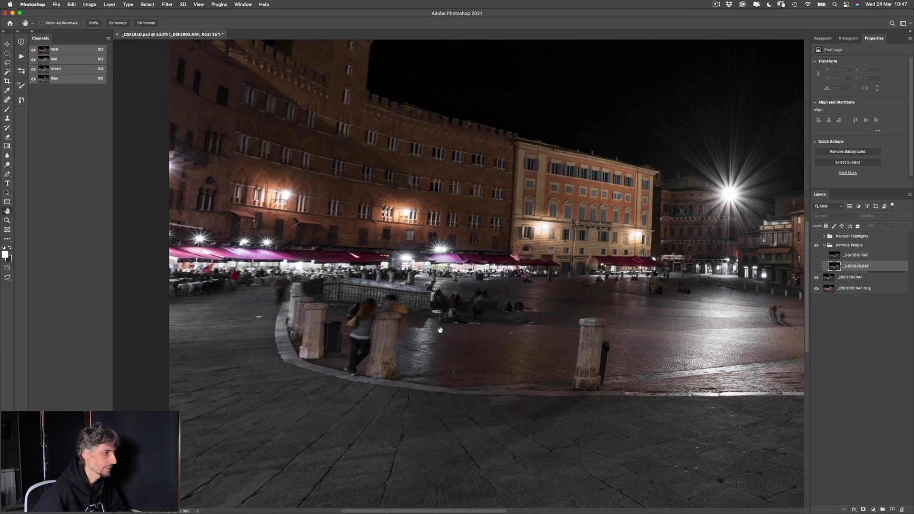
Compare the square with and without the _DSF2805.RAF layer, and give that layer a visible-but-black layer mask that conceals all its content
click(817, 268)
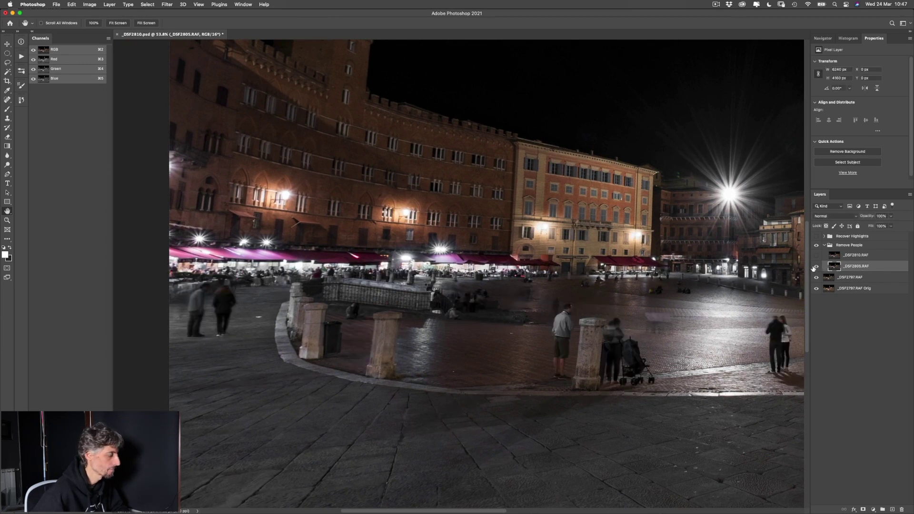
click(815, 267)
click(815, 267)
click(816, 268)
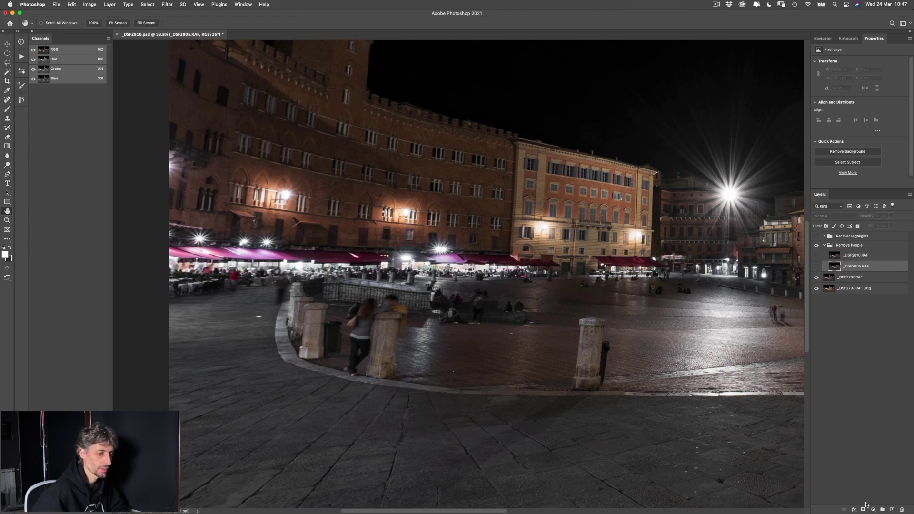
alt+click(863, 509)
click(815, 267)
Disable and re-enable the _DSF2805.RAF layer mask to compare the people around the stone posts
key(space)
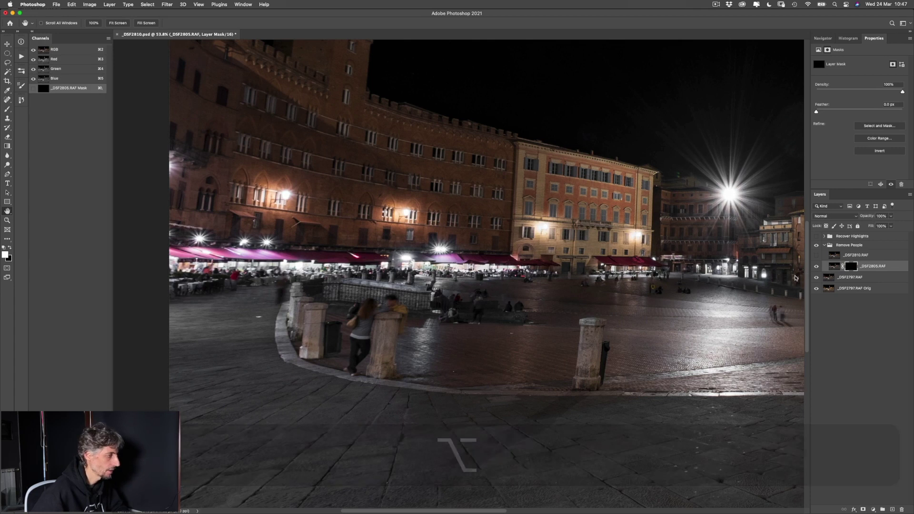
drag(668, 296, 750, 305)
shift+click(851, 267)
shift+click(852, 268)
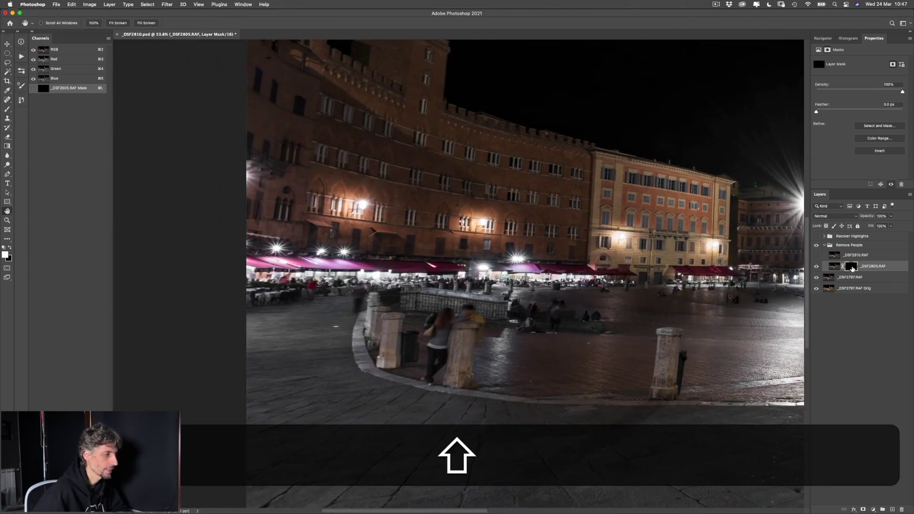
shift+click(852, 269)
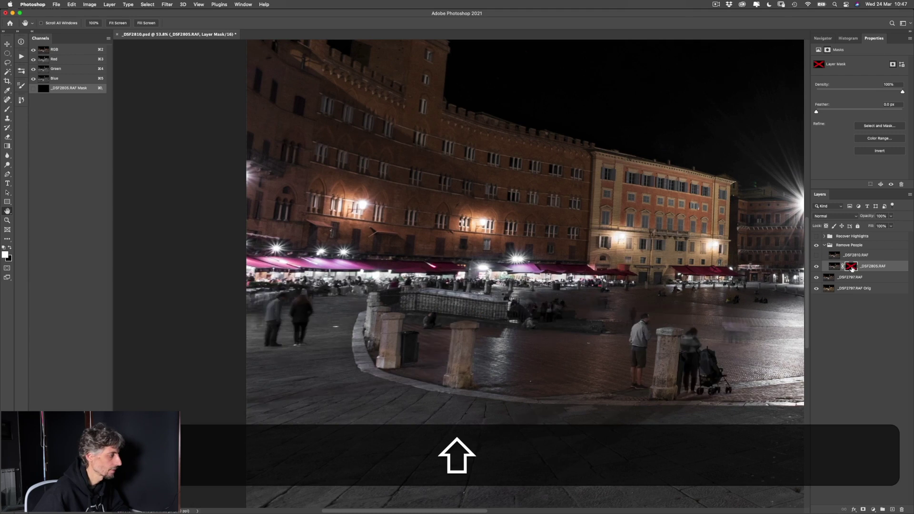
shift+click(852, 269)
shift+click(852, 269)
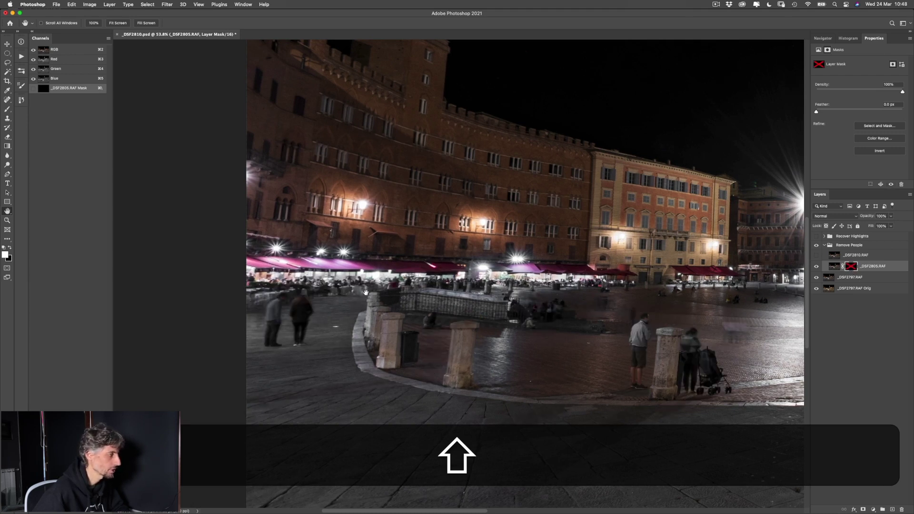
shift+click(856, 269)
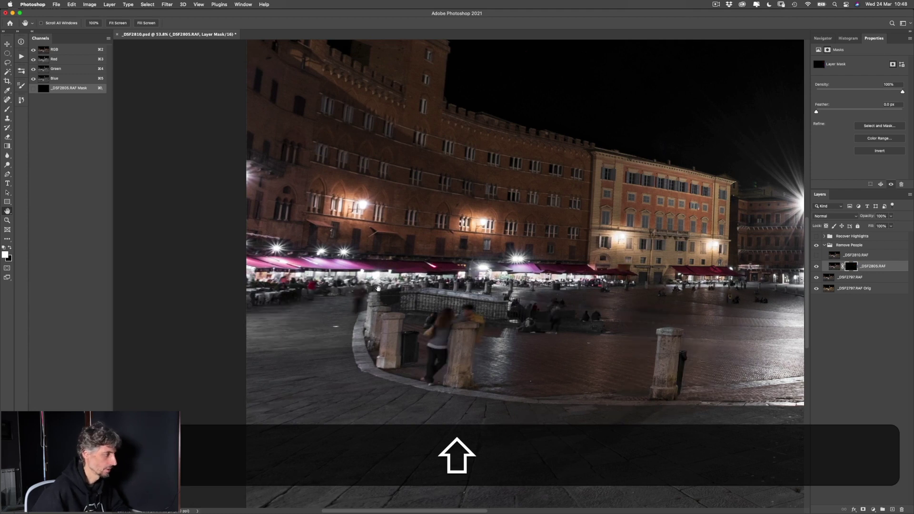
Set up a soft white Brush with a size of 78 px and a flow of 60%
key(b)
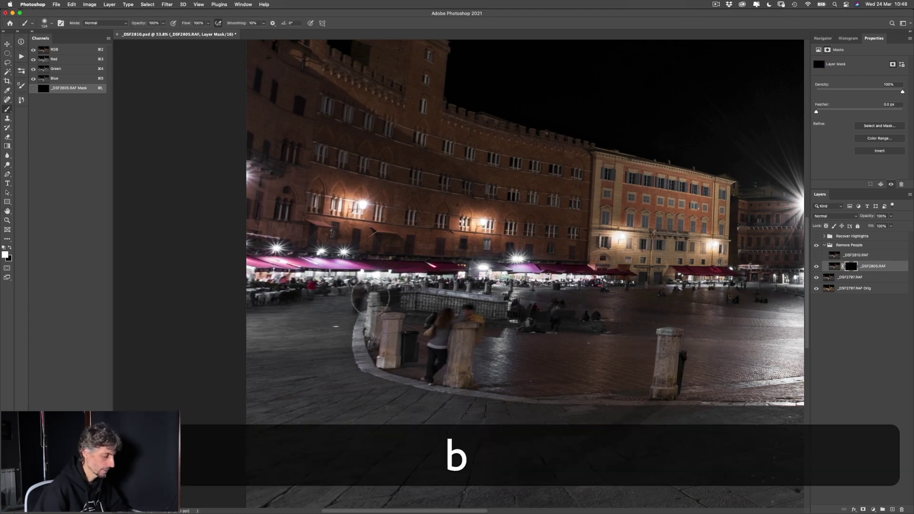
ctrl+alt+click(447, 234)
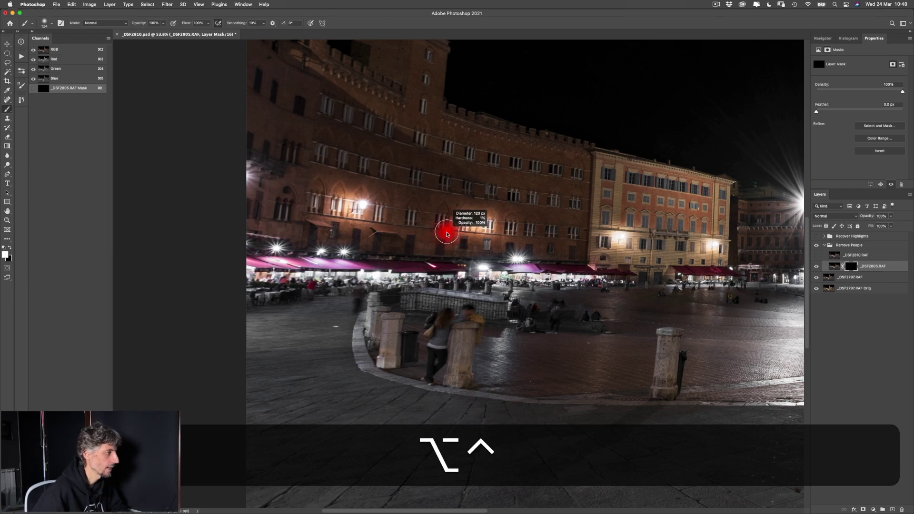
drag(447, 231, 443, 232)
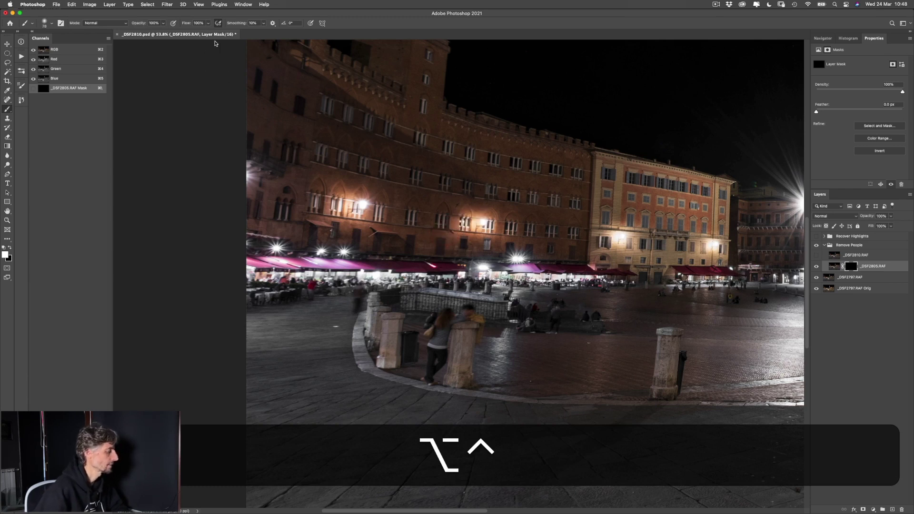
key(5)
key(6)
Paint white on the _DSF2805.RAF mask over the couple at the stone post and the blurred figure behind the first posts
mouse_move(369, 294)
mouse_down()
mouse_move(390, 300)
mouse_move(364, 313)
mouse_move(376, 324)
mouse_move(354, 334)
mouse_move(352, 348)
mouse_move(367, 316)
mouse_move(381, 324)
mouse_move(344, 328)
mouse_move(360, 347)
mouse_up()
key(space)
mouse_move(566, 345)
mouse_down()
mouse_move(379, 306)
mouse_move(415, 308)
mouse_move(385, 300)
mouse_move(435, 327)
mouse_move(434, 361)
mouse_move(404, 292)
mouse_move(398, 316)
mouse_move(424, 313)
mouse_move(333, 319)
mouse_move(310, 351)
mouse_move(323, 338)
mouse_move(349, 352)
mouse_move(345, 414)
mouse_move(374, 314)
mouse_move(398, 347)
mouse_move(352, 320)
mouse_move(335, 451)
mouse_move(316, 465)
mouse_move(327, 371)
mouse_move(350, 379)
mouse_move(338, 478)
mouse_up()
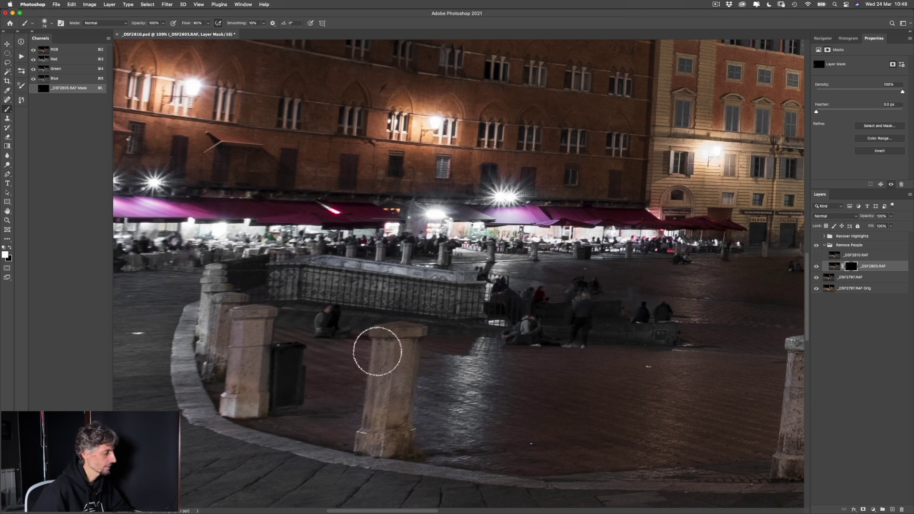
Try to paint out the two people seated by the fountain on the _DSF2805.RAF mask after comparing with the mask disabled
drag(468, 404, 302, 344)
drag(469, 319, 418, 376)
shift+click(851, 267)
shift+click(850, 268)
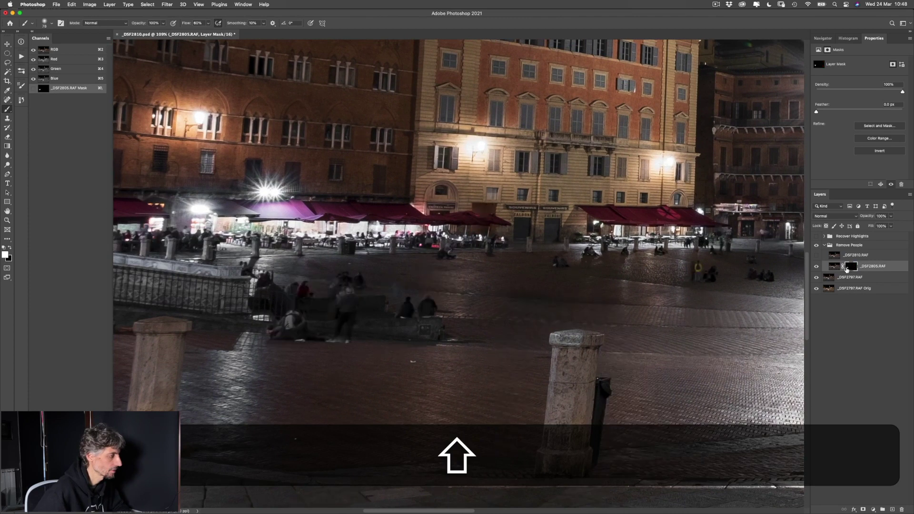
shift+click(850, 268)
shift+click(850, 267)
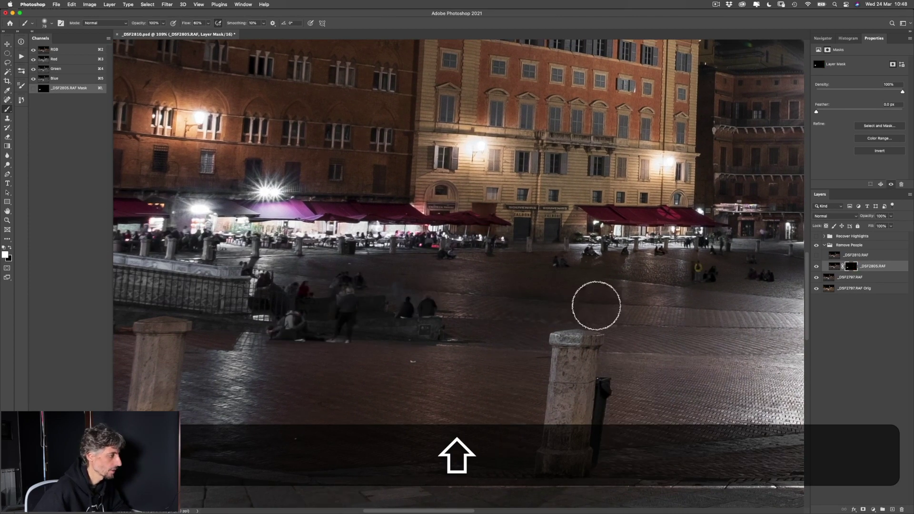
mouse_move(398, 303)
mouse_down()
mouse_move(406, 328)
mouse_move(446, 323)
mouse_move(393, 322)
mouse_move(447, 315)
mouse_up()
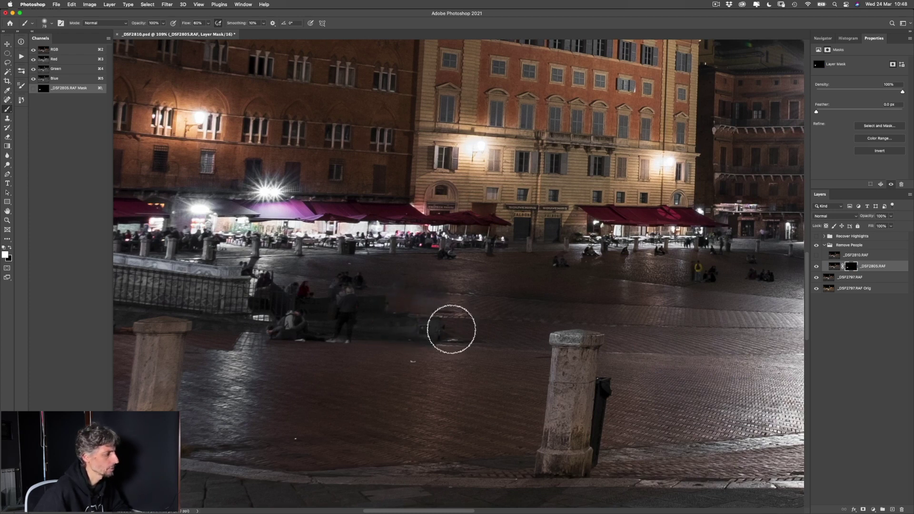
Toggle the _DSF2805.RAF mask to check which people around the fountain and the middle stone post differ between exposures
shift+click(851, 268)
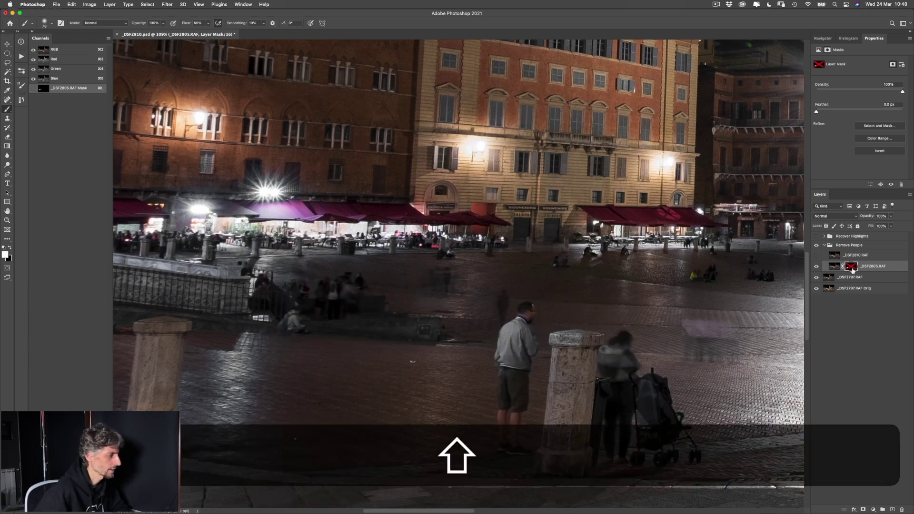
shift+click(852, 268)
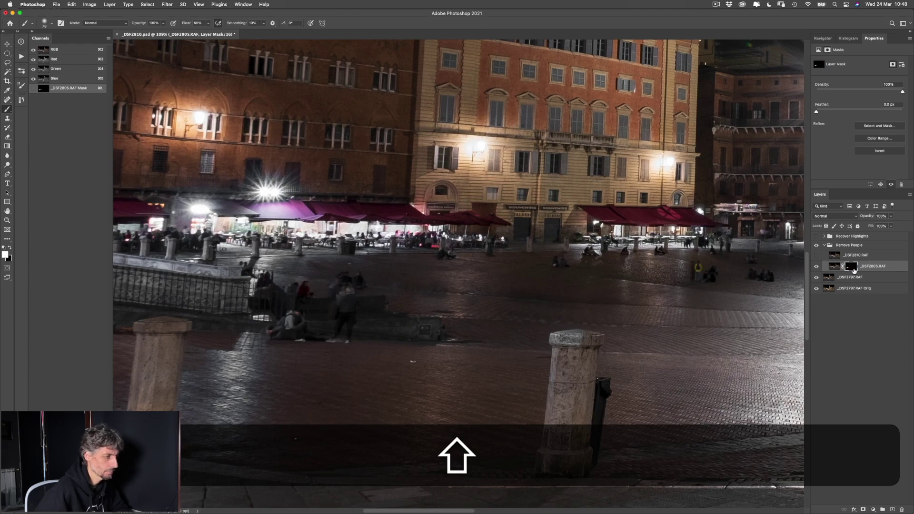
shift+click(851, 268)
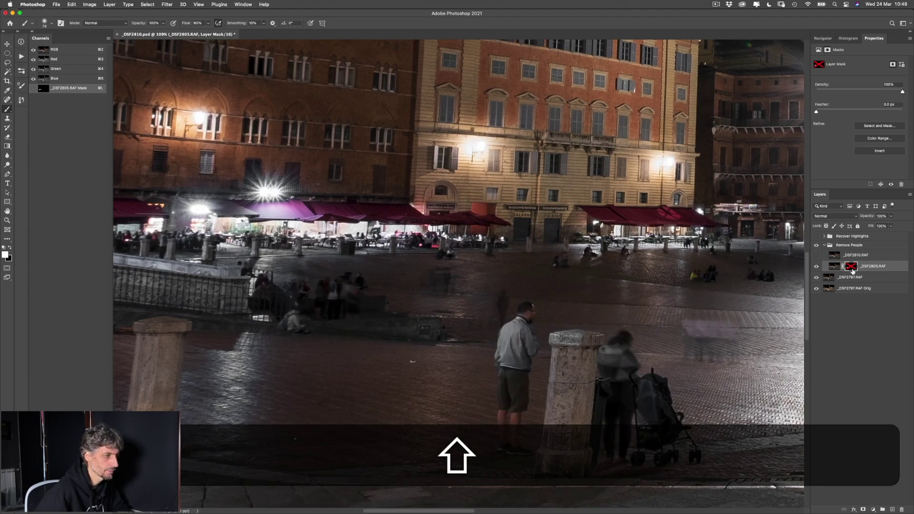
shift+click(851, 268)
shift+click(852, 268)
shift+click(852, 268)
Compare the area before the marble chapel with the _DSF2805.RAF mask disabled, and reduce the brush size to 50 px
drag(584, 312, 261, 316)
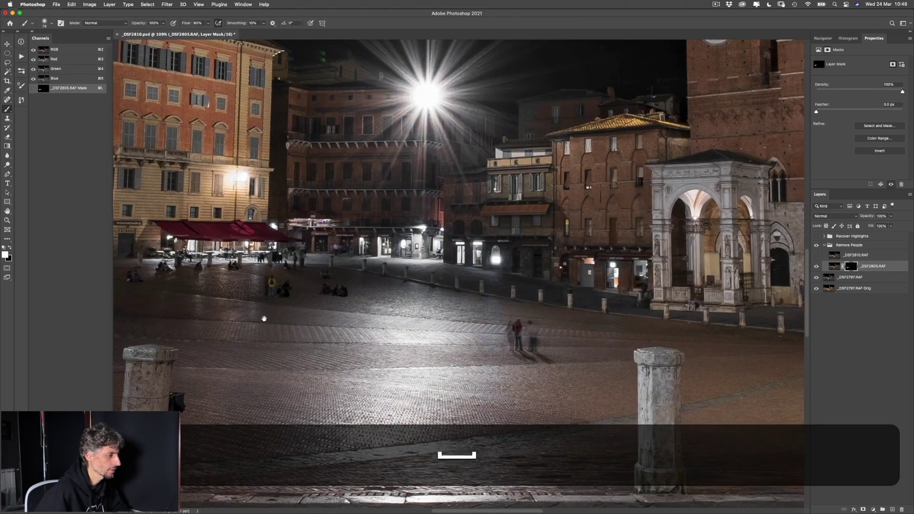
shift+click(852, 268)
shift+click(852, 268)
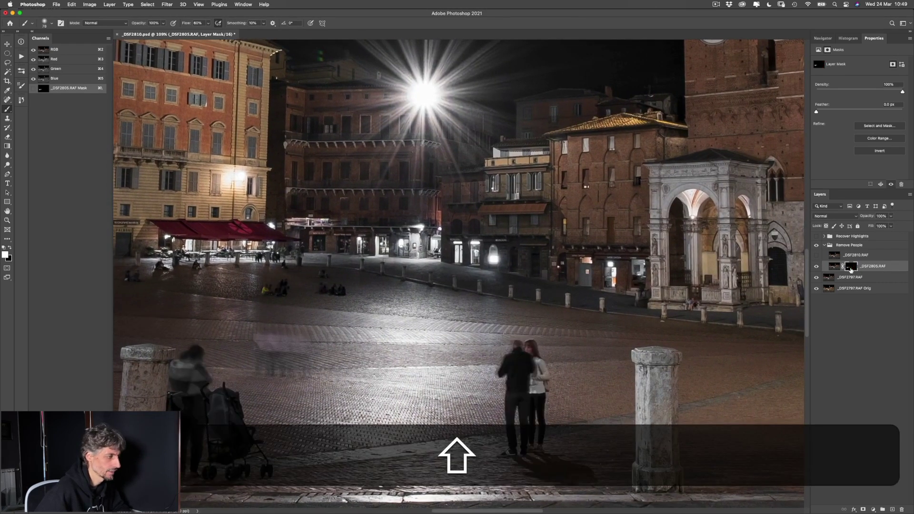
key(bracketleft)
key(bracketleft)
key(bracketleft)
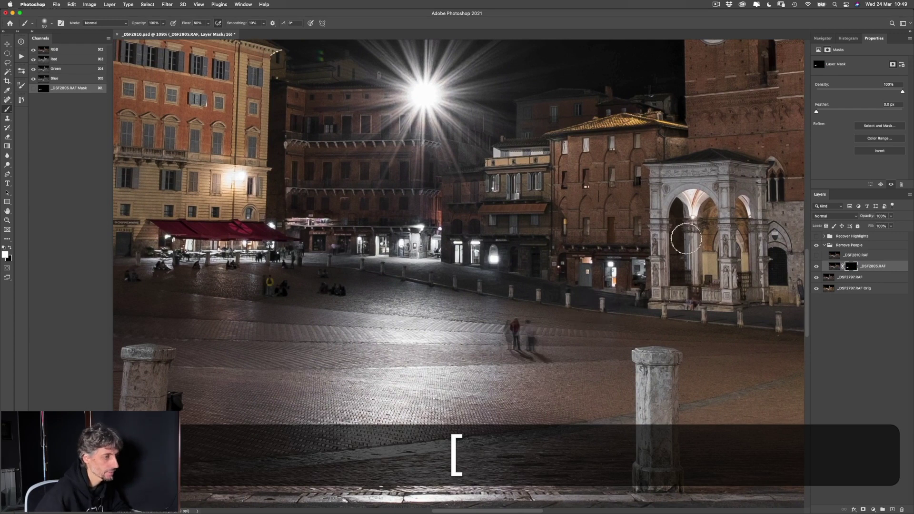
Compare the blurred couple's spot in the square against the _DSF2810.RAF layer and the unmasked _DSF2805.RAF layer
click(817, 255)
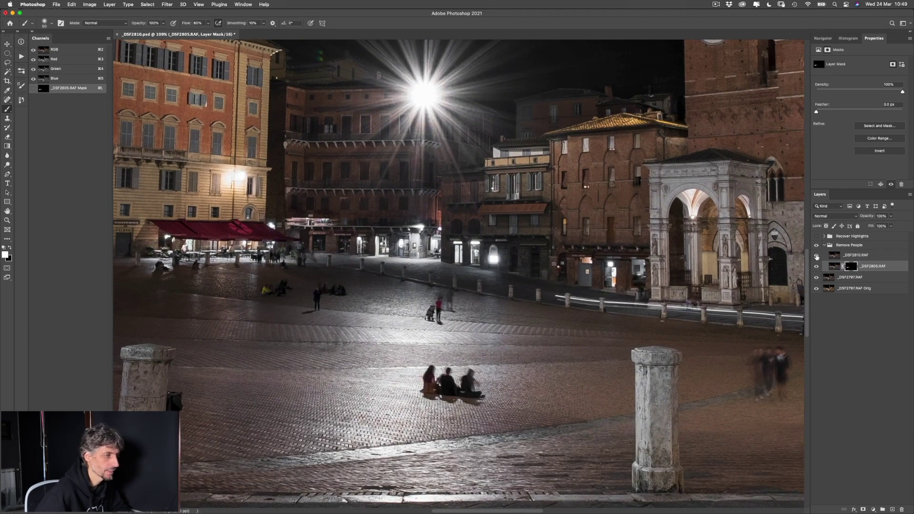
click(817, 255)
shift+click(851, 266)
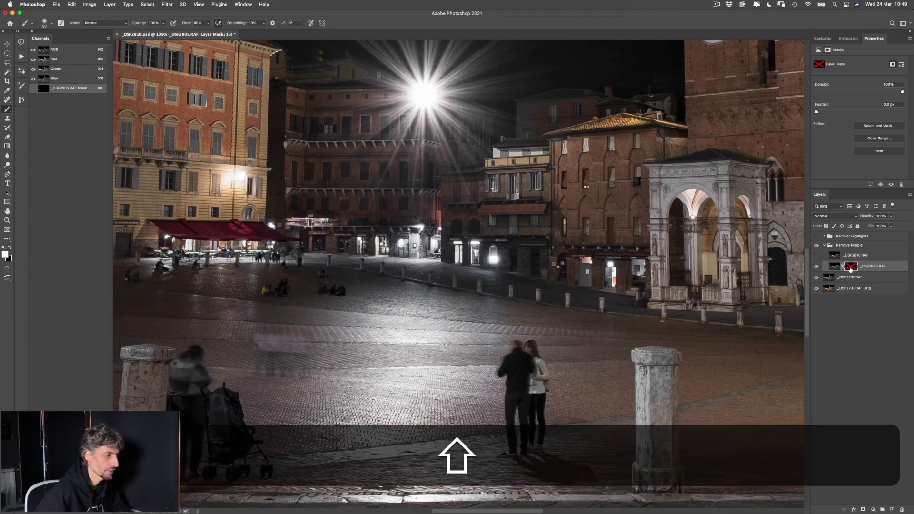
shift+click(851, 266)
shift+click(855, 267)
shift+click(854, 267)
Toggle the _DSF2805.RAF mask to compare the paving in front of the town hall between exposures
drag(614, 326, 340, 326)
shift+click(852, 268)
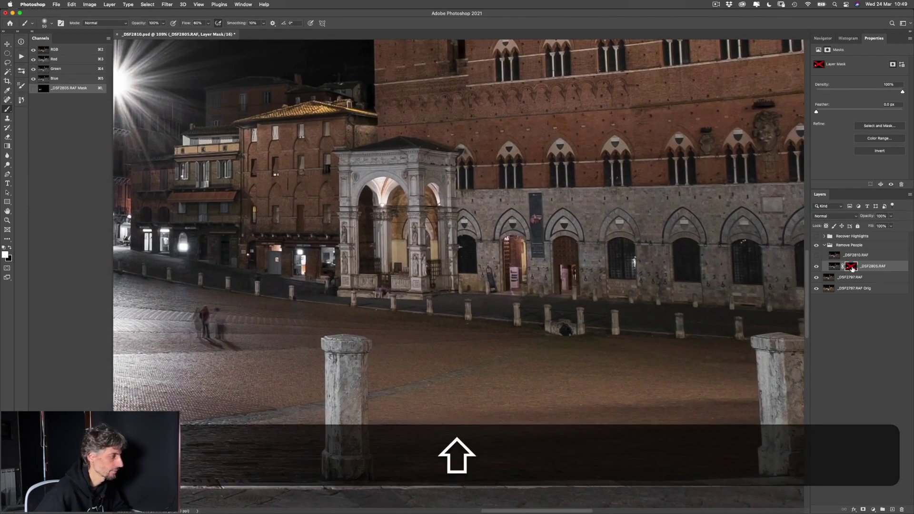
shift+click(853, 269)
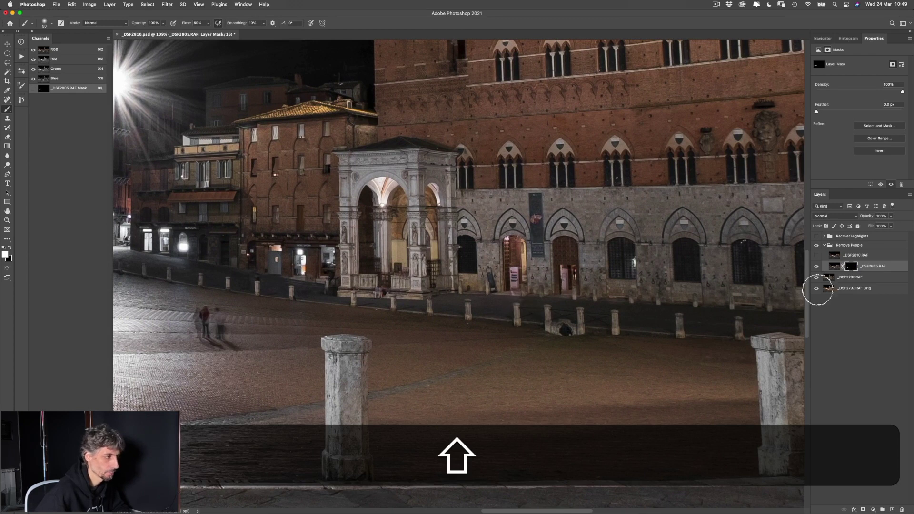
shift+click(857, 270)
Paint white on the _DSF2805.RAF mask over the blurred people at the far right corner of the town hall
drag(658, 310, 248, 303)
scroll(248, 303, right, 5)
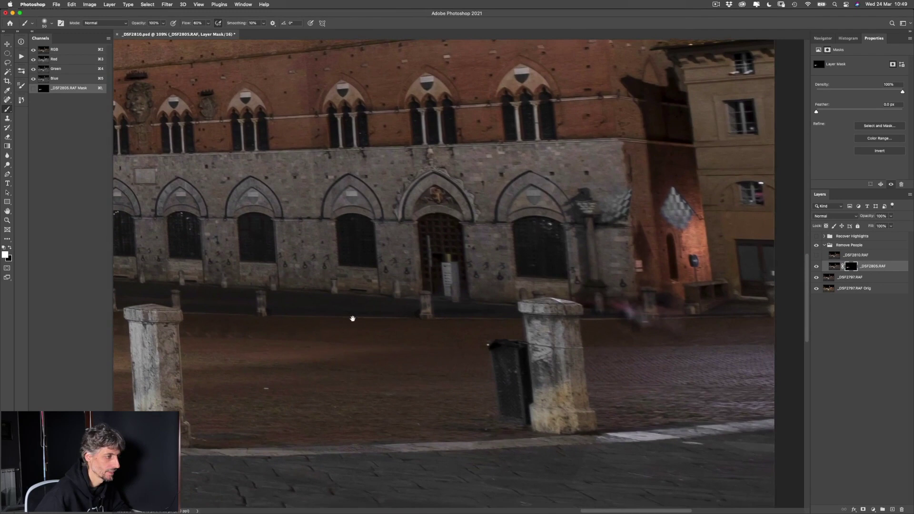
shift+click(852, 268)
mouse_move(575, 318)
mouse_down()
mouse_move(546, 314)
mouse_move(513, 335)
mouse_move(511, 321)
mouse_move(526, 304)
mouse_move(502, 292)
mouse_move(546, 332)
mouse_move(534, 305)
mouse_move(553, 300)
mouse_up()
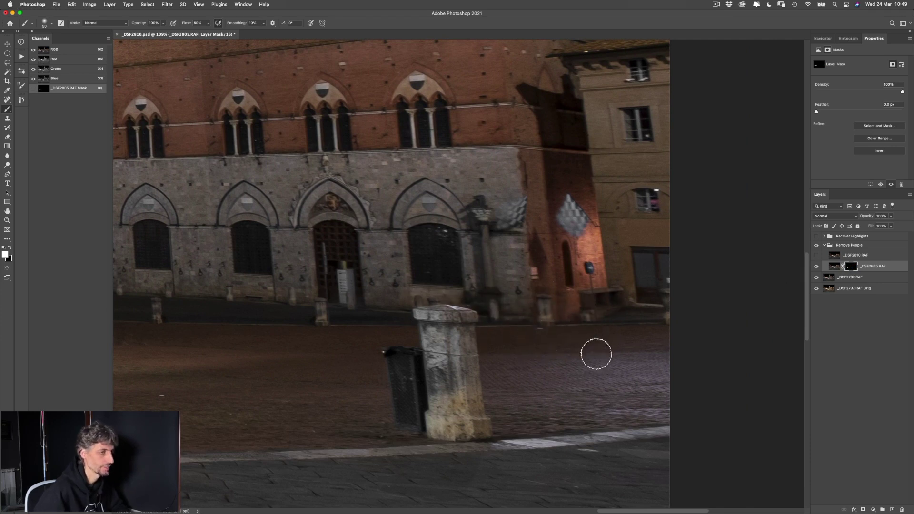
Toggle the masked _DSF2805.RAF layer to compare the whole image before and after removing people
key(super+0)
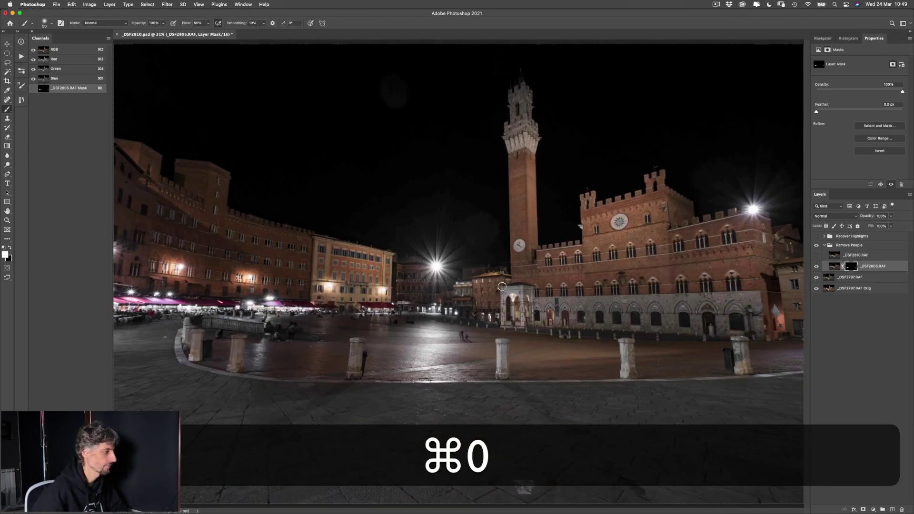
click(816, 267)
click(816, 268)
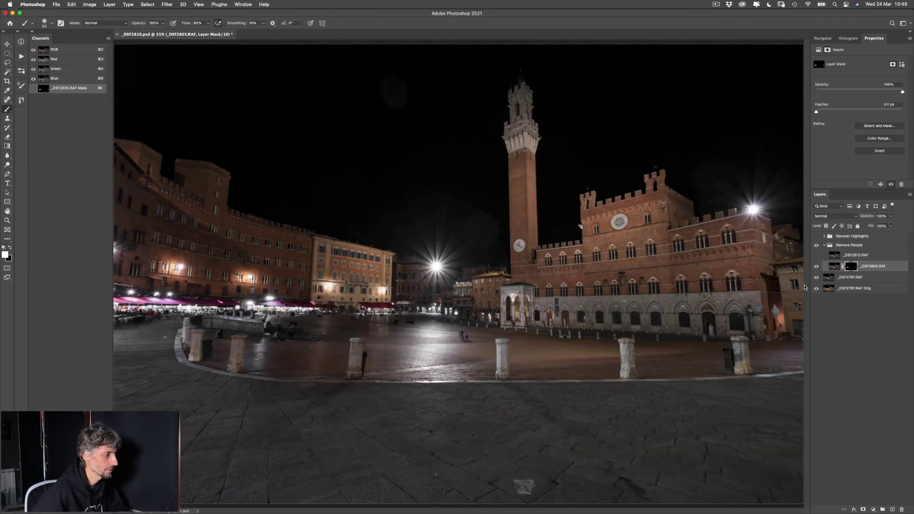
Add a black layer mask to the _DSF2810.RAF layer and make the layer visible
click(836, 256)
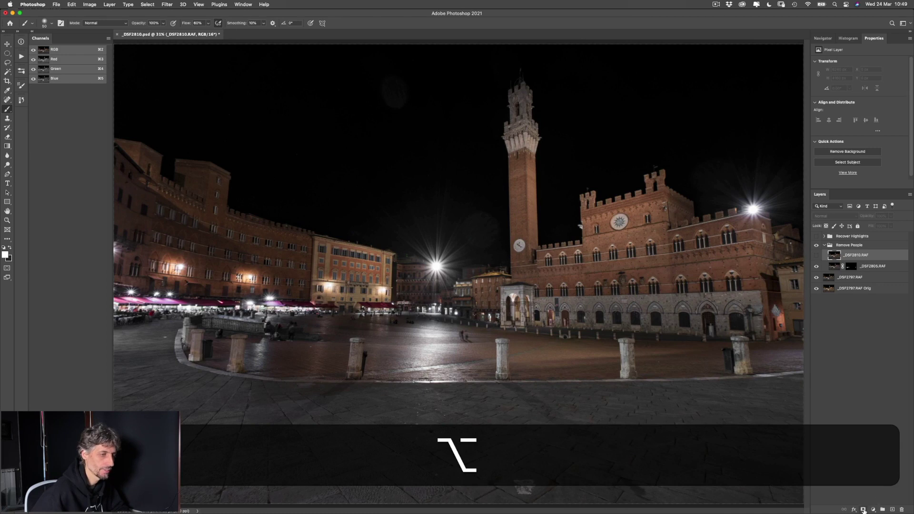
alt+click(863, 510)
click(816, 256)
Paint white on the _DSF2810.RAF mask over the blurred couple and their shadows in the middle of the square
drag(515, 342, 540, 347)
drag(669, 336, 267, 371)
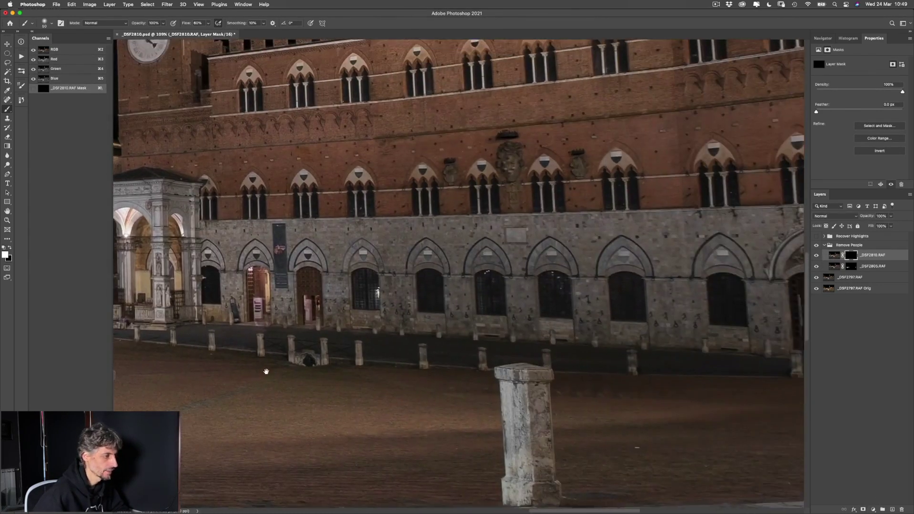
drag(494, 345, 388, 333)
drag(557, 330, 363, 338)
drag(238, 328, 520, 306)
drag(266, 319, 555, 316)
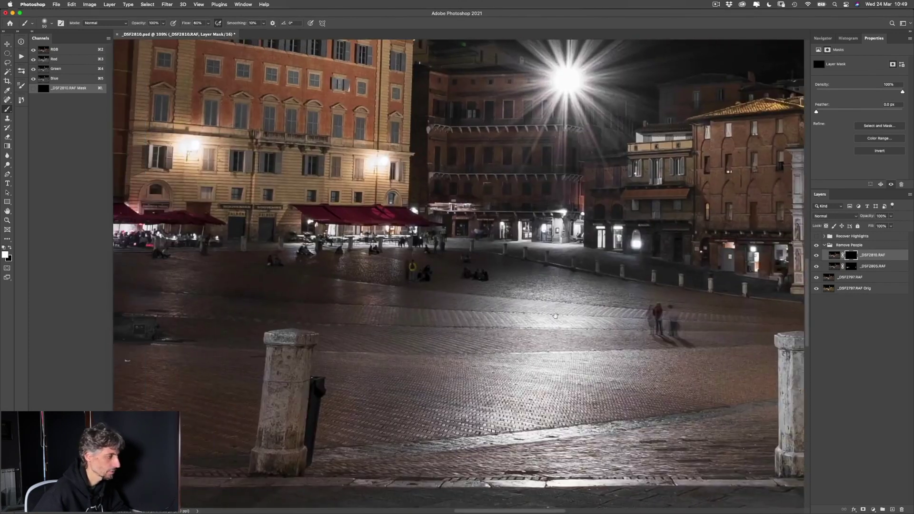
scroll(555, 316, right, 5)
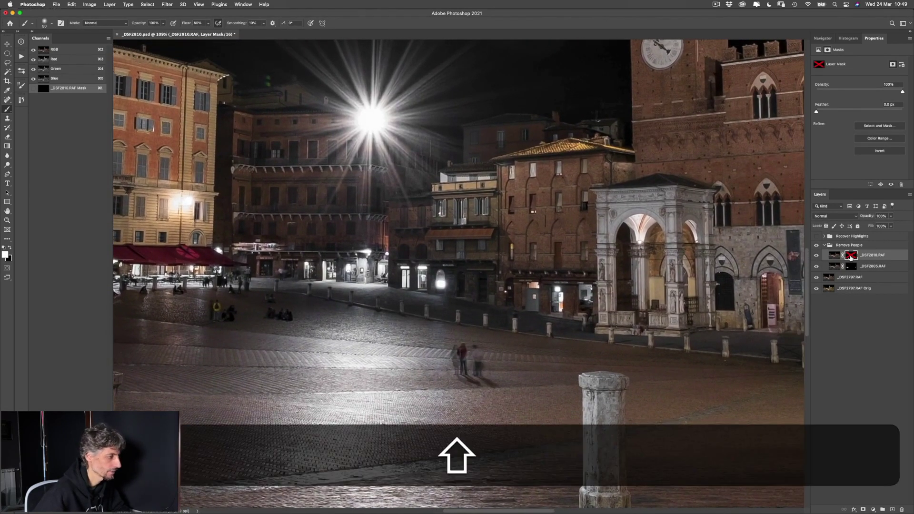
shift+click(851, 255)
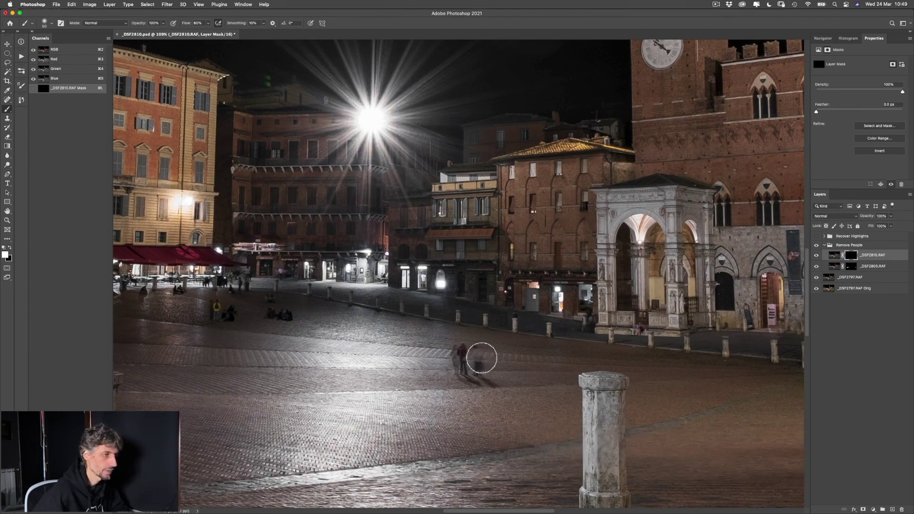
mouse_move(479, 351)
mouse_down()
mouse_move(443, 363)
mouse_move(482, 362)
mouse_move(451, 371)
mouse_move(460, 376)
mouse_move(512, 375)
mouse_up()
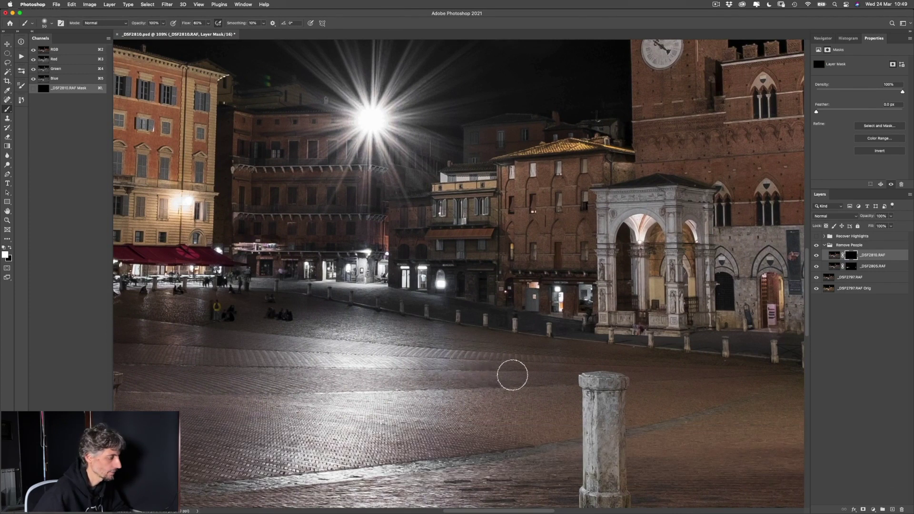
key(space)
drag(516, 307, 759, 332)
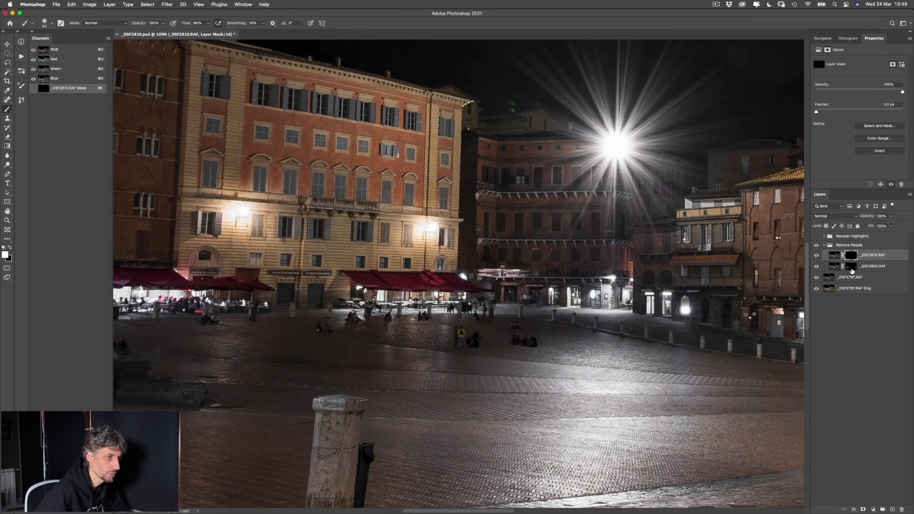
Toggle the _DSF2810.RAF mask off and on to examine the people around the fountain and along the restaurant side of the square
shift+click(851, 256)
shift+click(852, 256)
shift+click(852, 256)
shift+click(854, 256)
drag(538, 299, 861, 272)
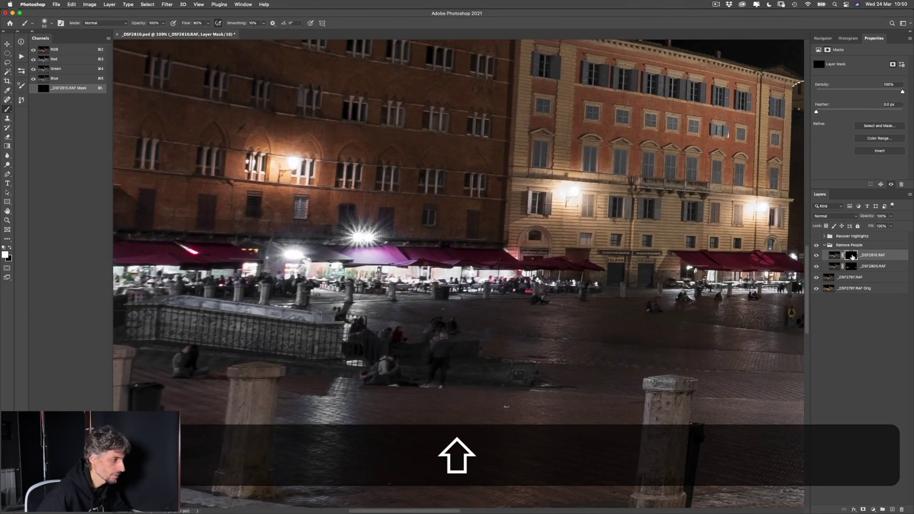
shift+click(852, 256)
shift+click(852, 256)
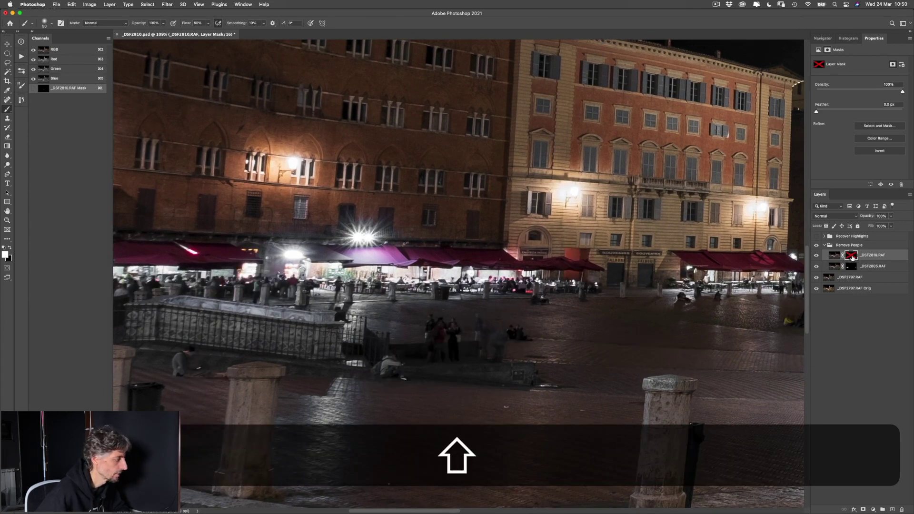
shift+click(853, 257)
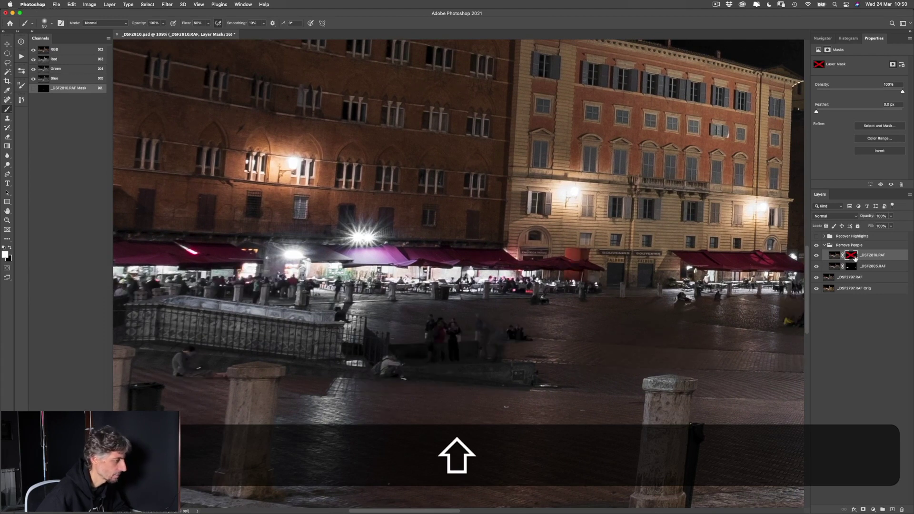
shift+click(853, 257)
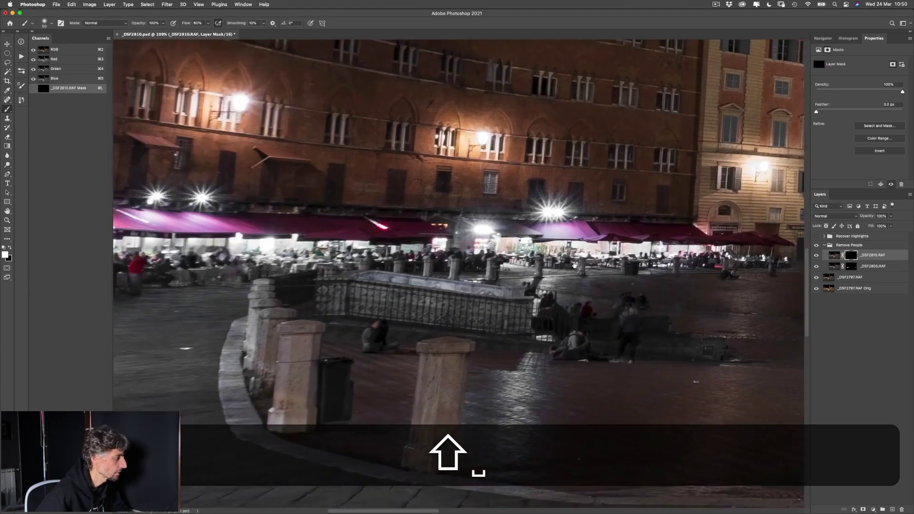
shift+click(851, 256)
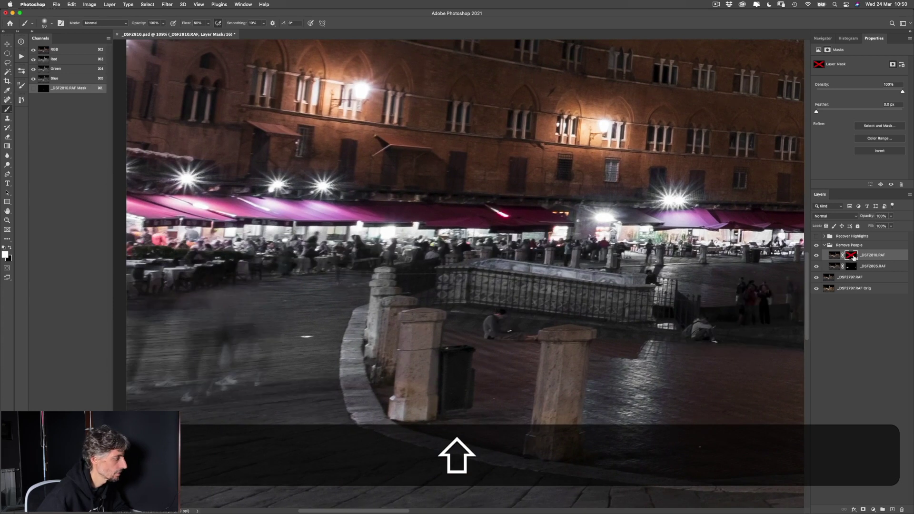
drag(268, 302, 290, 154)
drag(604, 195, 349, 176)
shift+click(847, 257)
Toggle the _DSF2810.RAF and _DSF2805.RAF layers to compare the whole image before and after removing people
key(super+minus)
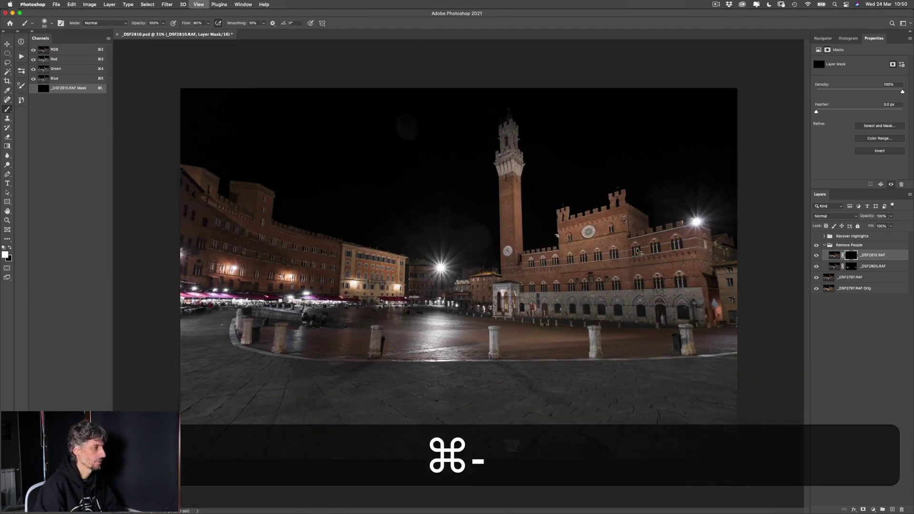
key(super+minus)
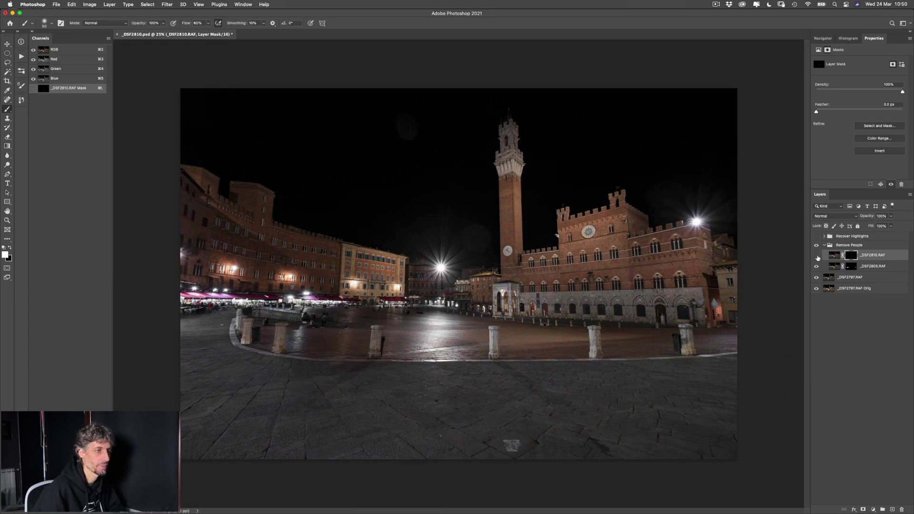
click(816, 267)
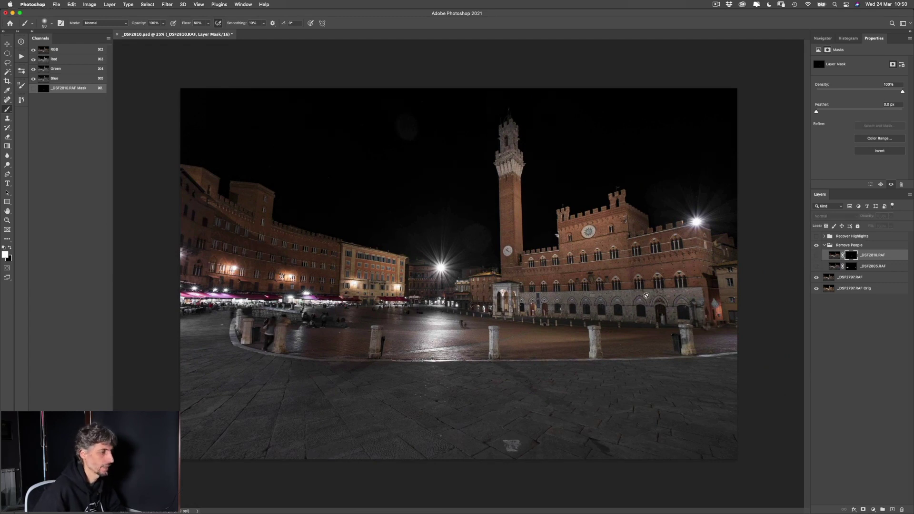
click(817, 265)
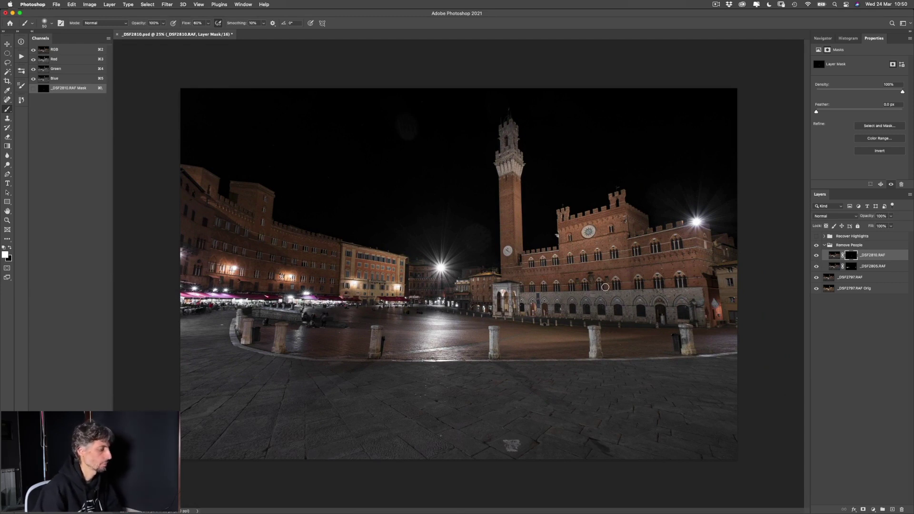
key(h)
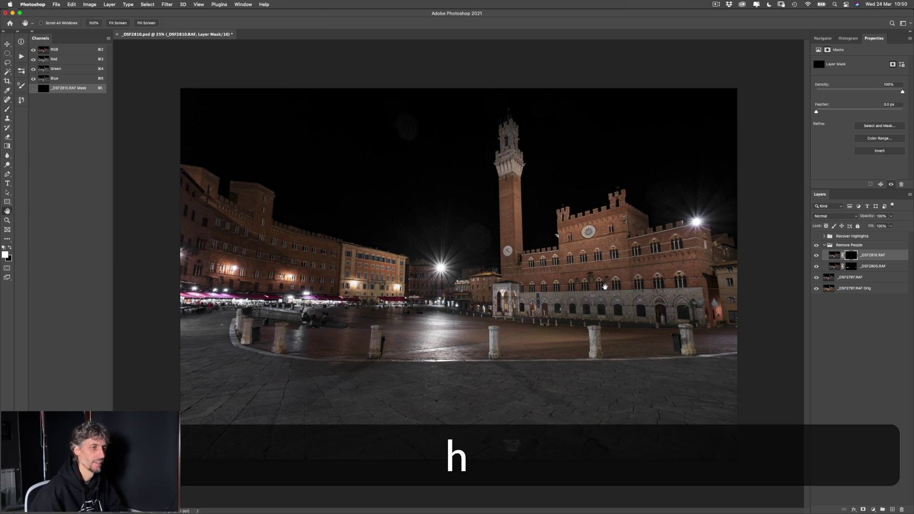
Expand and show the Recover Highlights group, and add a black layer mask to its Layer 1
click(826, 238)
click(824, 237)
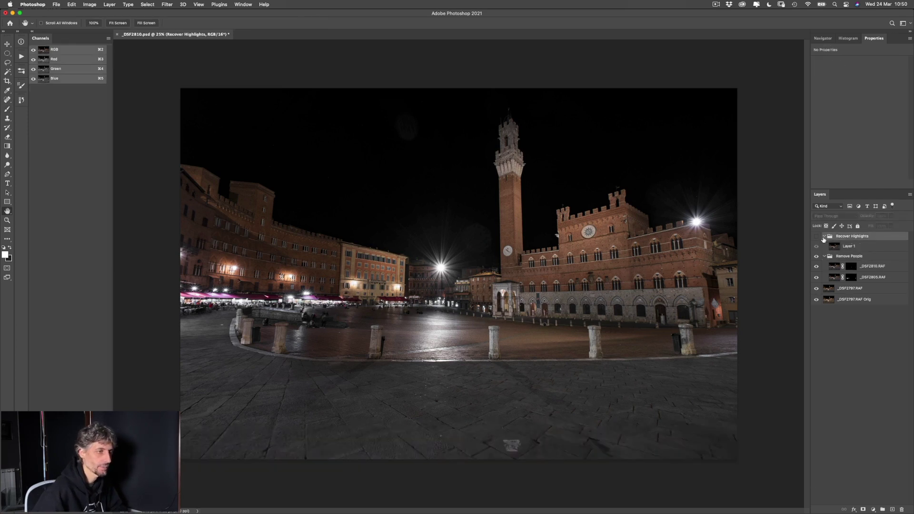
click(816, 237)
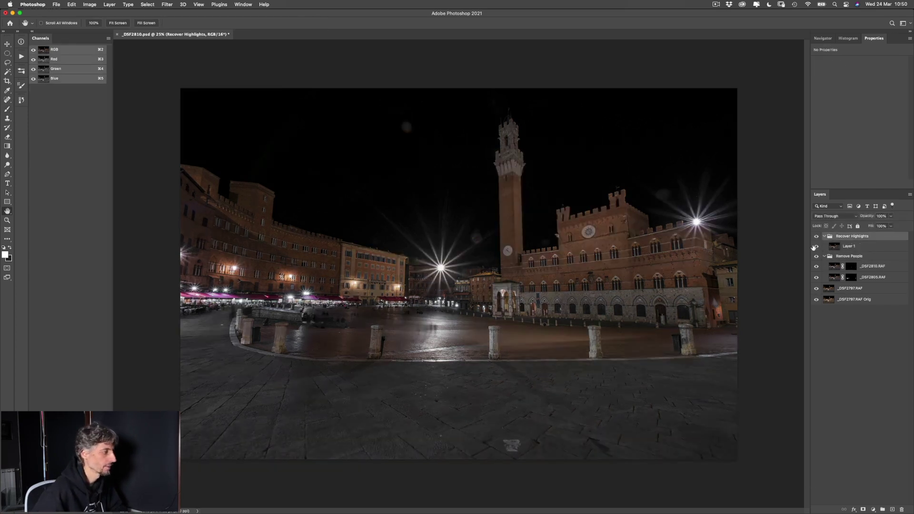
click(833, 245)
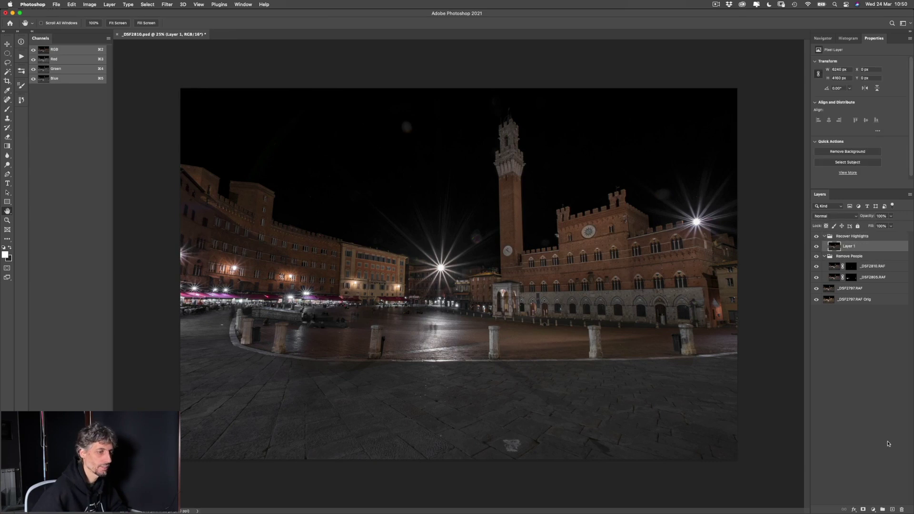
alt+click(863, 509)
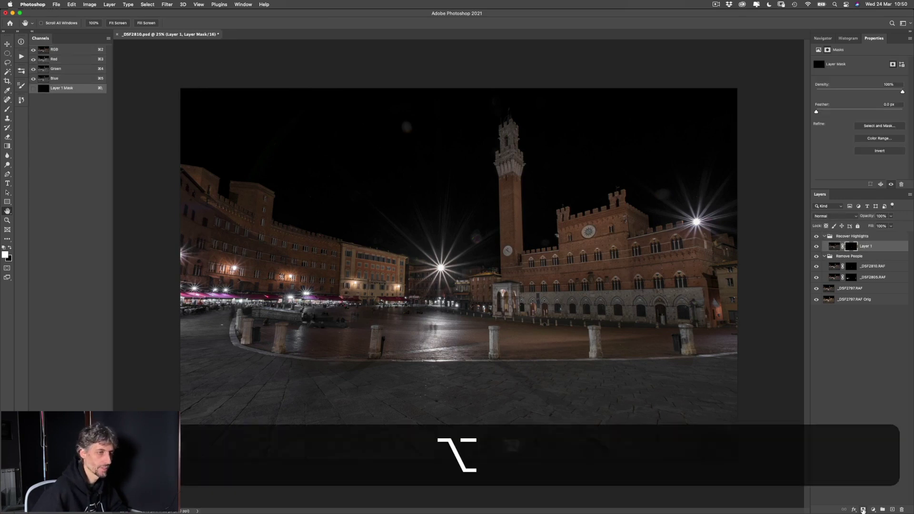
Paint white on the Layer 1 mask over the starburst lamp above the town hall with 30% and 60% flow, and compare with the mask disabled
key(b)
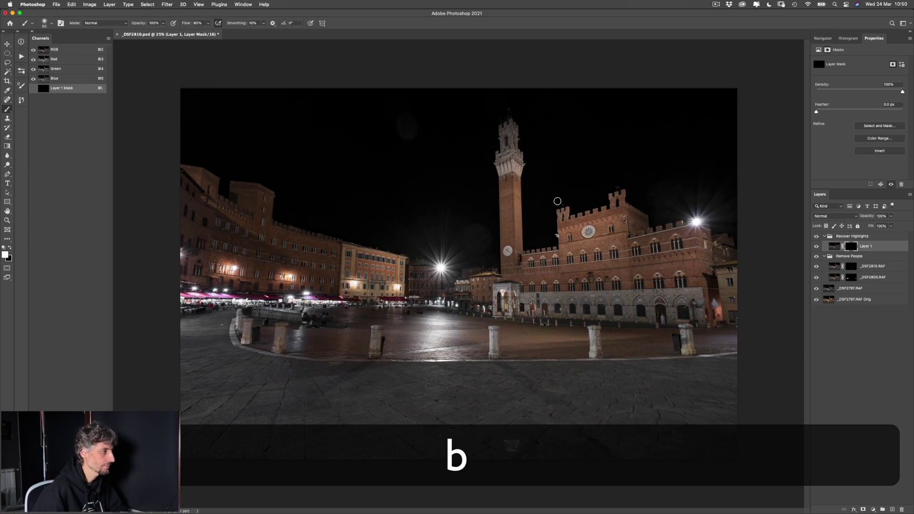
key(bracketright)
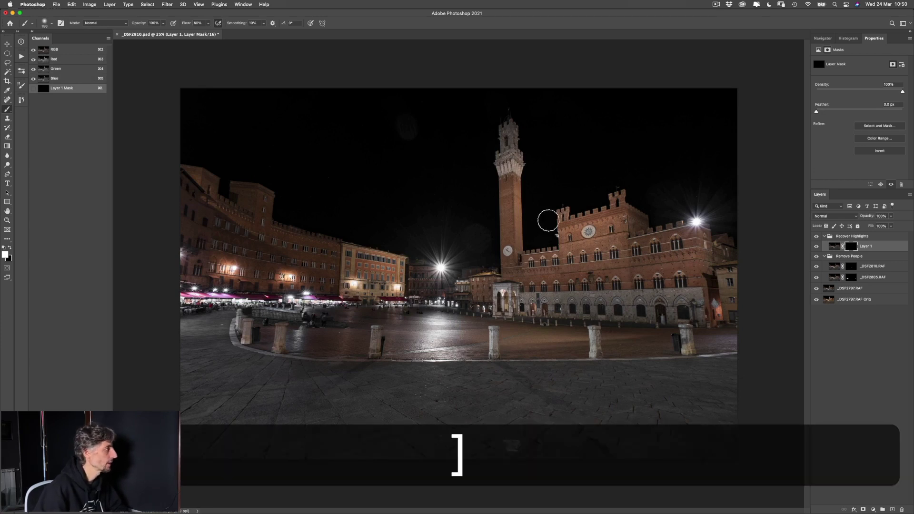
key(3)
key(bracketright)
key(bracketright)
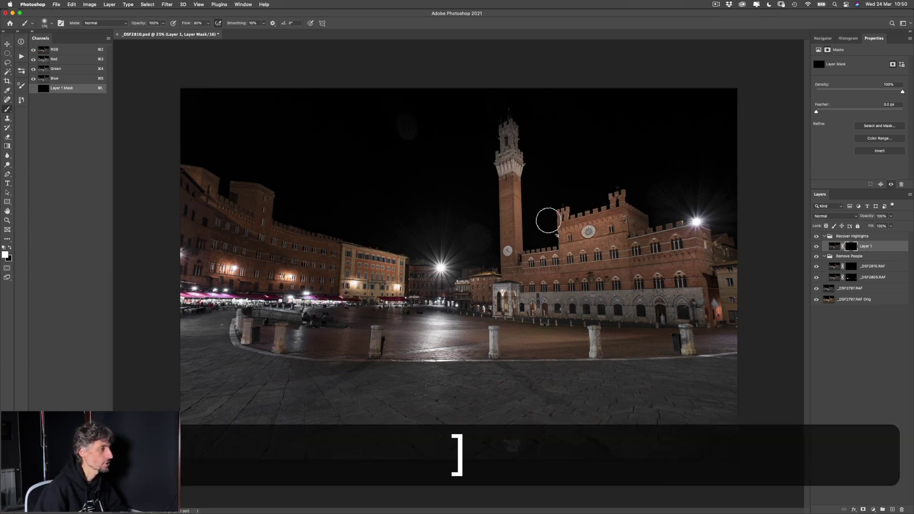
key(super+space)
mouse_move(587, 265)
mouse_down()
mouse_move(609, 264)
mouse_move(597, 265)
mouse_up()
drag(660, 247, 218, 329)
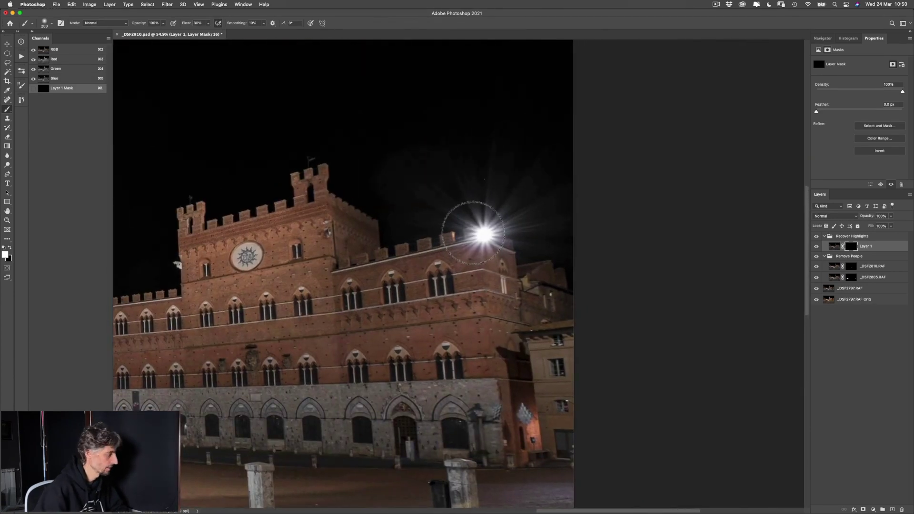
key(bracketright)
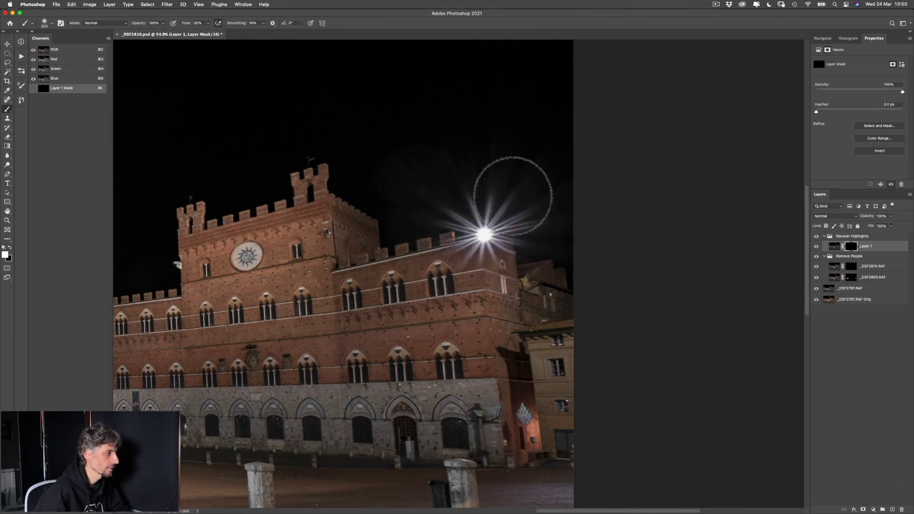
key(6)
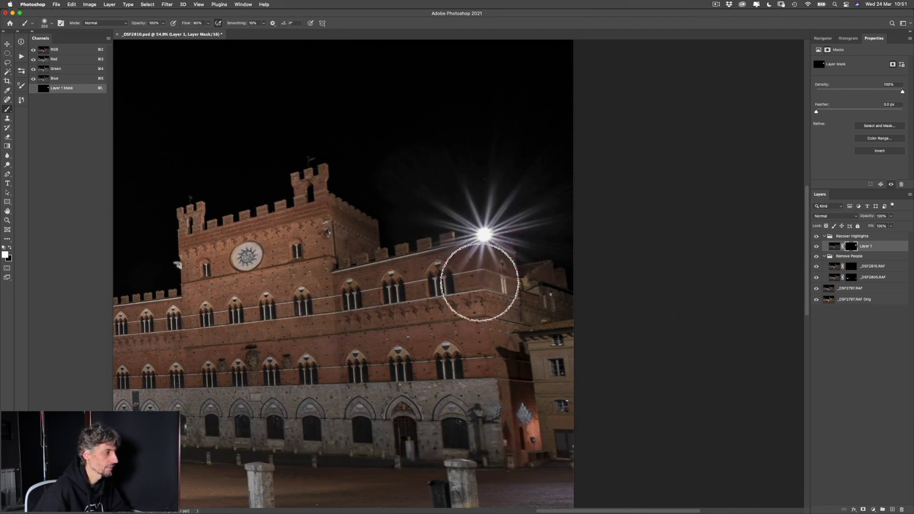
shift+click(851, 247)
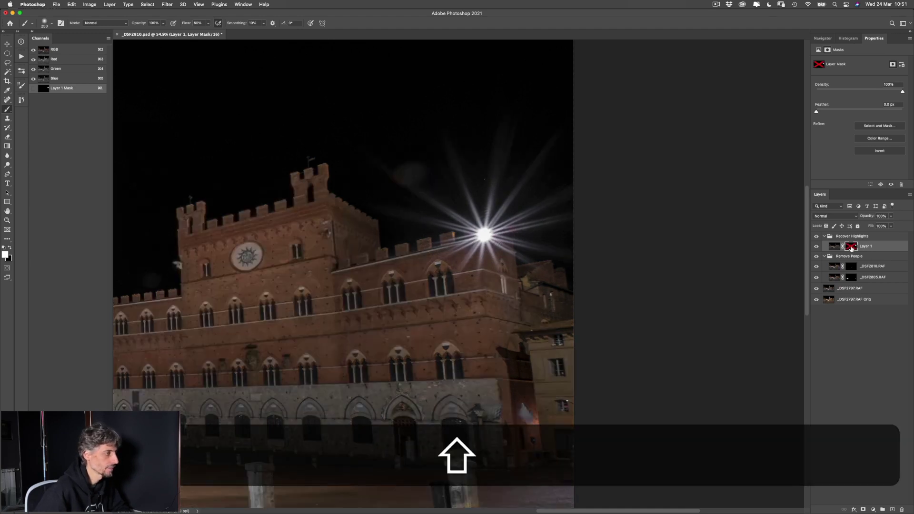
shift+click(851, 248)
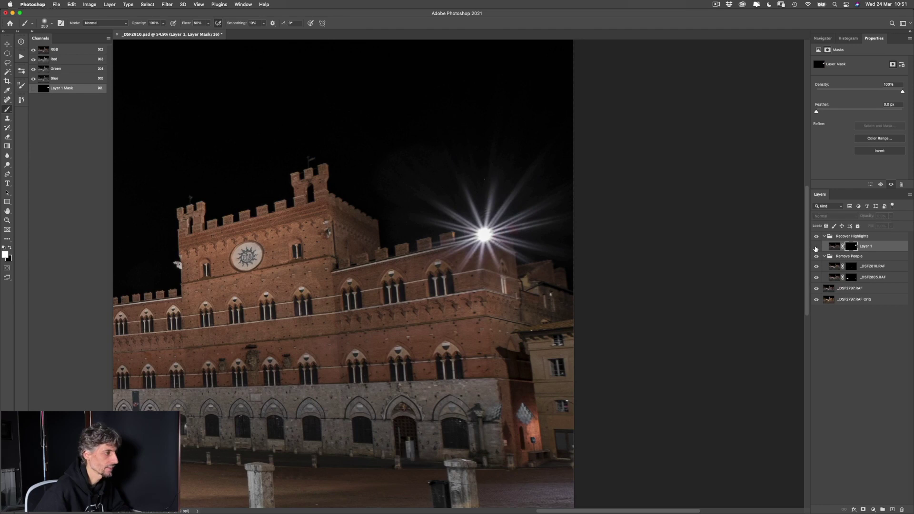
Paint white on the Layer 1 mask over the starburst lamp at the far centre of the square
key(space)
drag(477, 284, 508, 265)
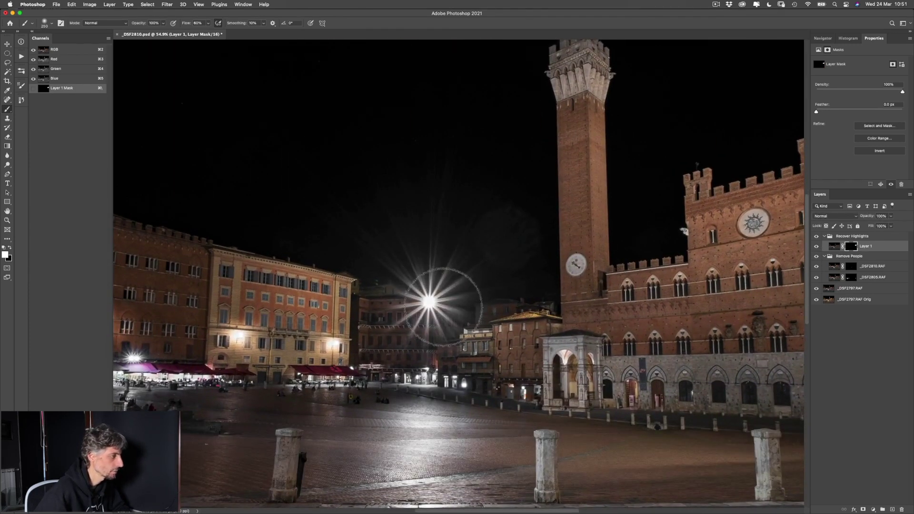
mouse_move(390, 293)
mouse_down()
mouse_move(385, 300)
mouse_move(452, 295)
mouse_move(413, 318)
mouse_move(459, 332)
mouse_up()
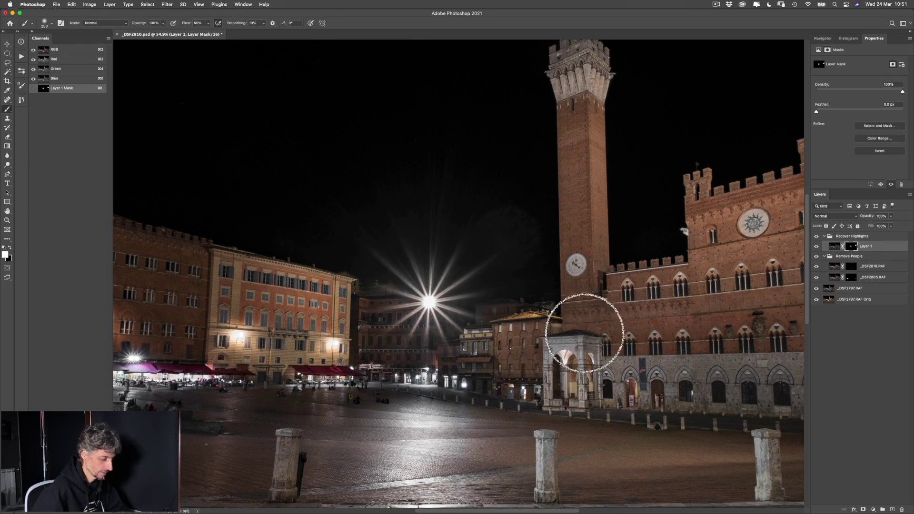
Paint white with a smaller brush on the Layer 1 mask over the lit shop windows below the central lamp and the yellow palace's wall lamps
key(bracketleft)
key(bracketleft)
key(bracketleft)
key(bracketleft)
key(bracketleft)
key(bracketleft)
shift+click(851, 246)
shift+click(851, 246)
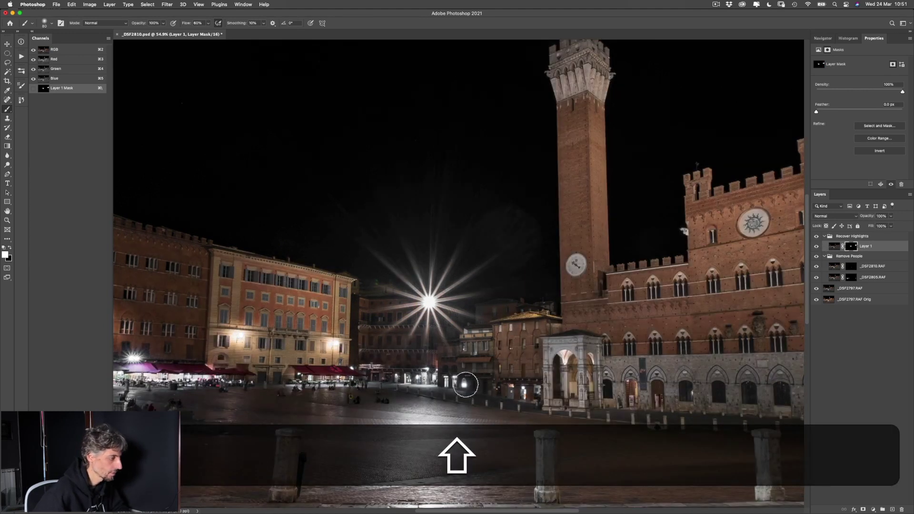
drag(136, 358, 407, 319)
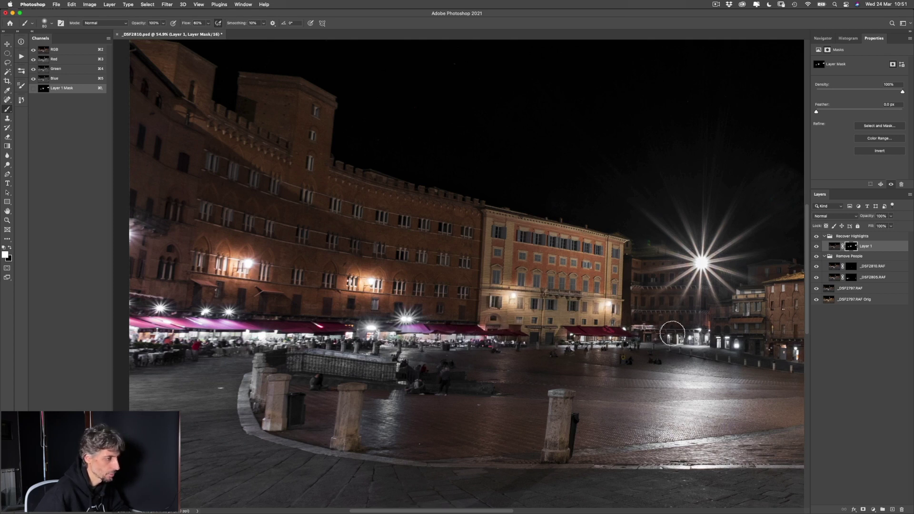
Paint white on the Layer 1 mask over the brick building's wall lamps and the bright restaurant lights along the awnings
key(space)
mouse_move(202, 341)
mouse_down()
mouse_move(423, 336)
mouse_move(365, 324)
mouse_up()
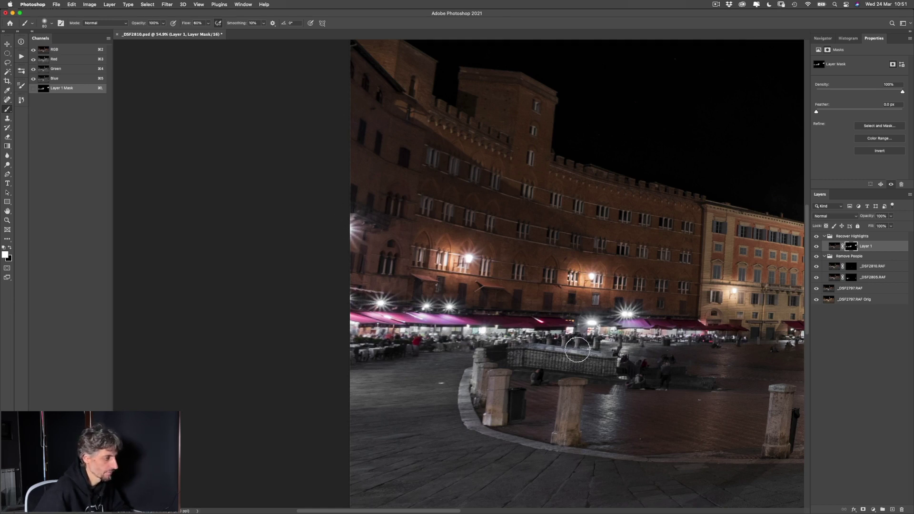
drag(574, 329, 330, 347)
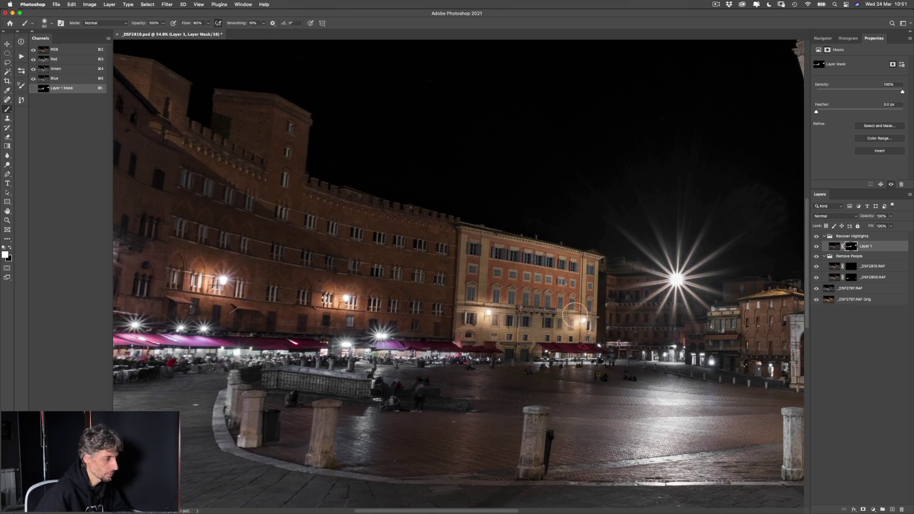
drag(630, 349, 457, 354)
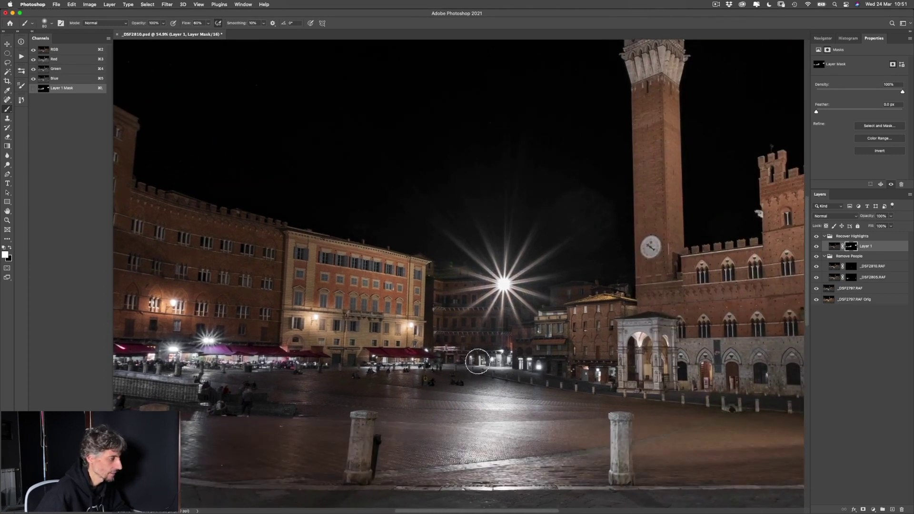
drag(638, 352, 439, 346)
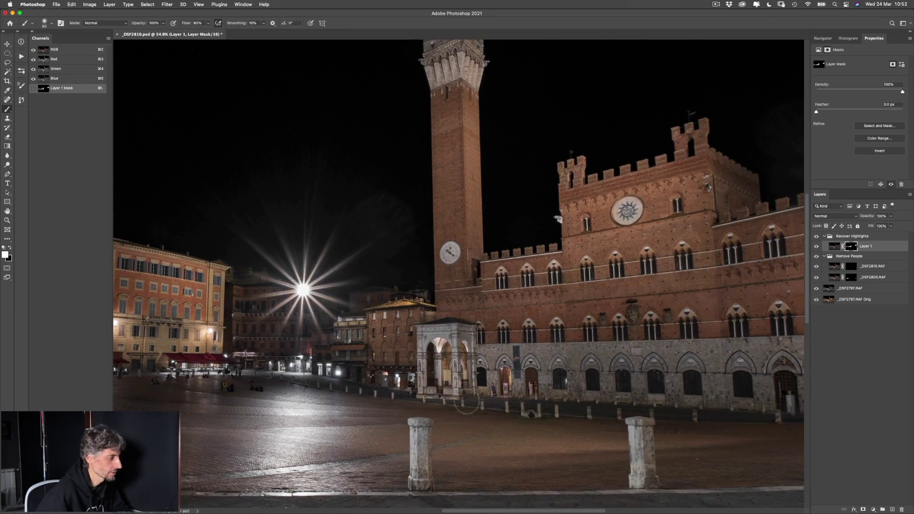
drag(522, 304, 408, 392)
drag(520, 384, 300, 351)
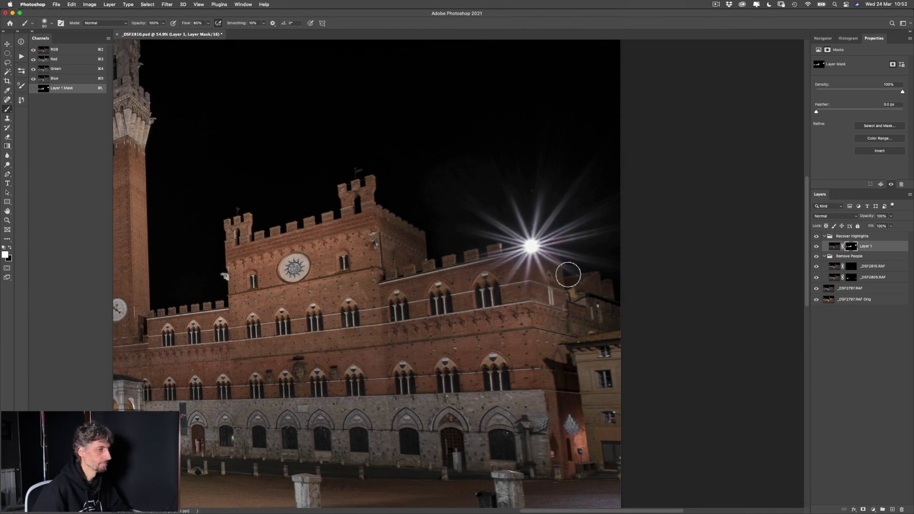
Fit the whole image in view and select the Recover Highlights group
key(h)
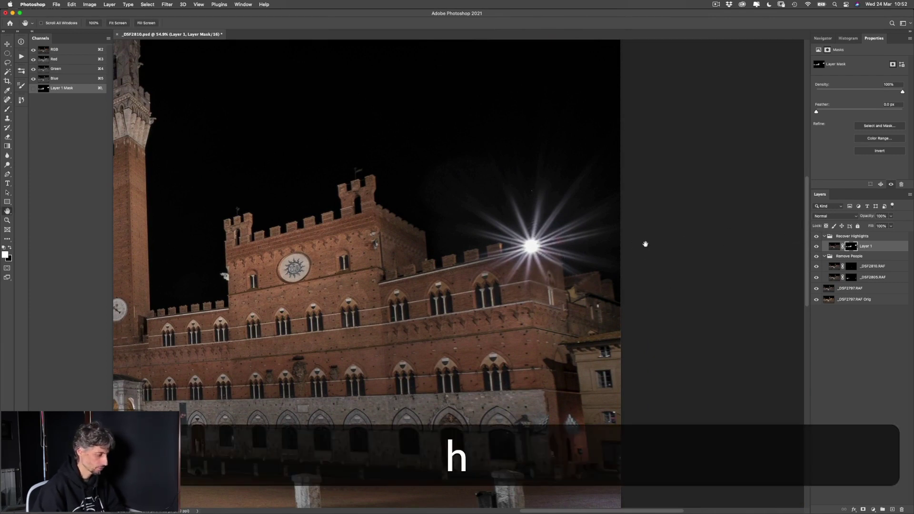
key(super+0)
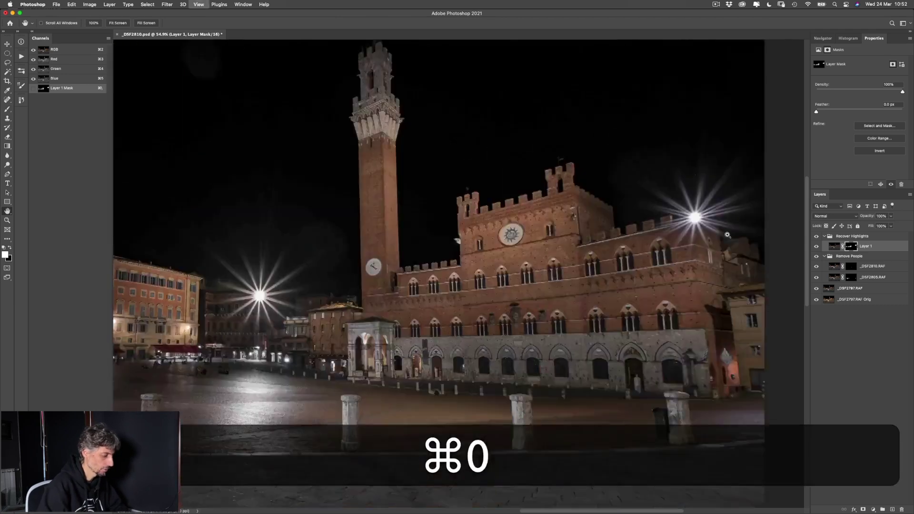
key(super+minus)
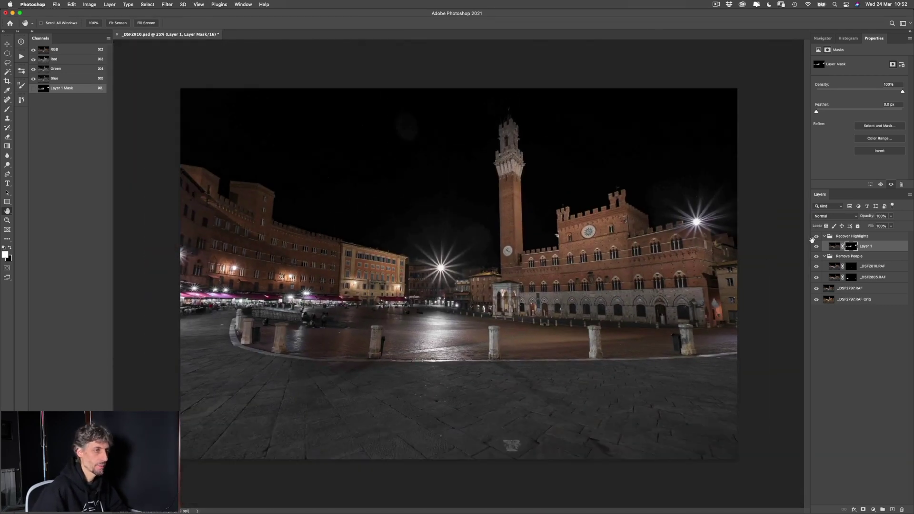
click(829, 237)
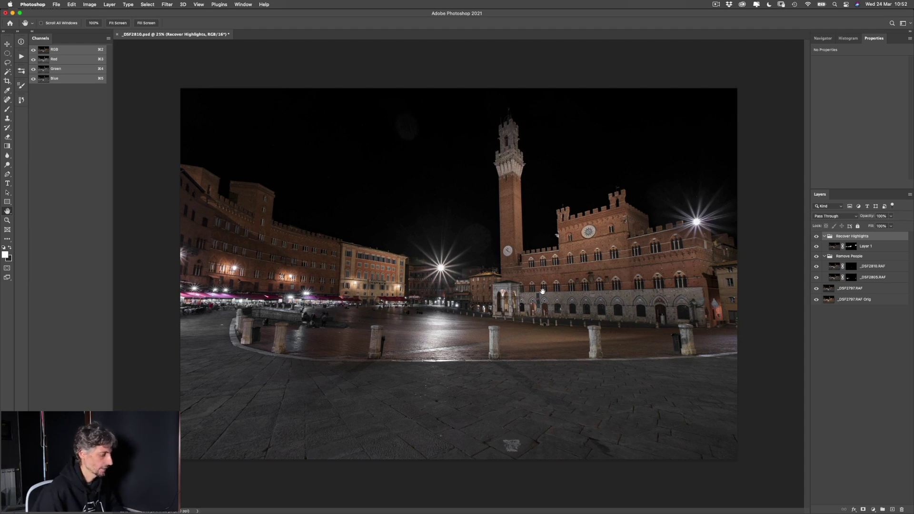
Crop a strip of paving off the bottom of the image, leaving about 6240 × 3737 px
key(c)
mouse_move(462, 460)
mouse_down()
mouse_move(464, 435)
mouse_move(466, 443)
mouse_up()
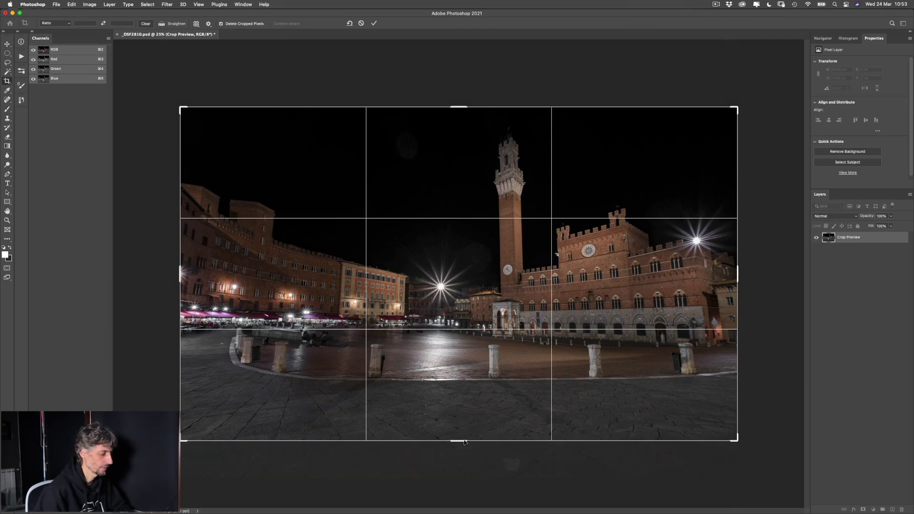
key(Return)
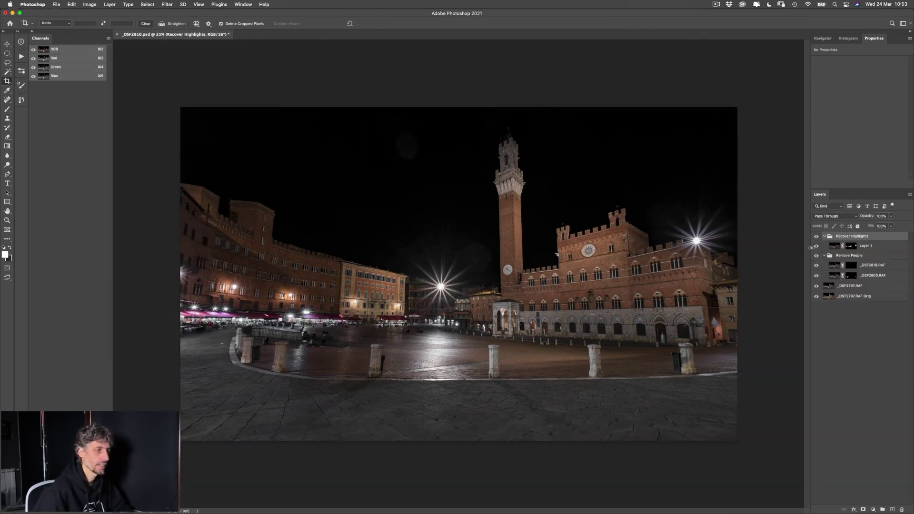
Stamp all visible layers into a new layer above the Recover Highlights group and name it Perspective
key(alt+shift+super+e)
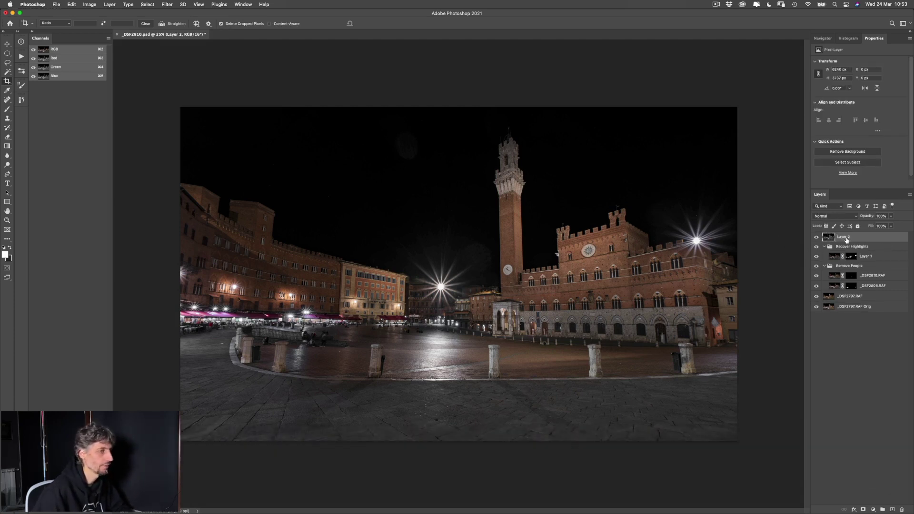
text(P)
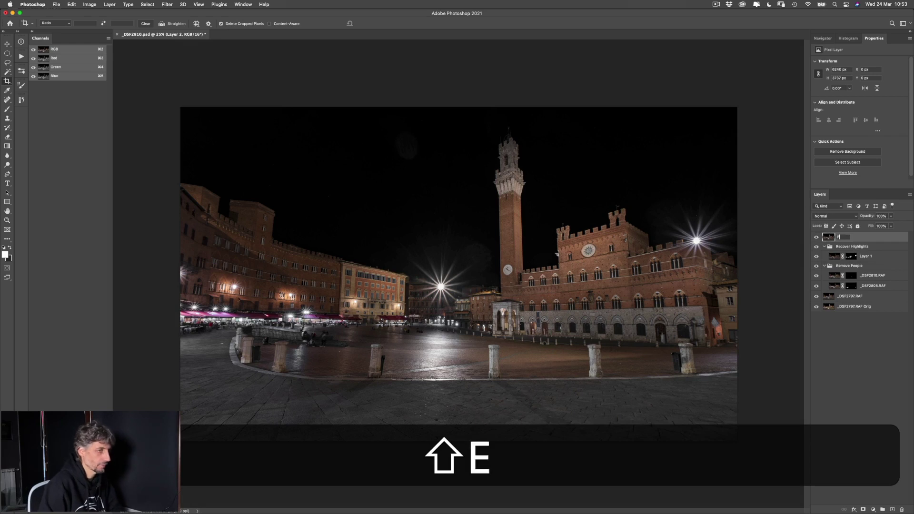
text(erspective)
key(Return)
Show the rulers and place vertical guides near both image sides and horizontal guides at the tower's tip and just below the central lamp
key(super+t)
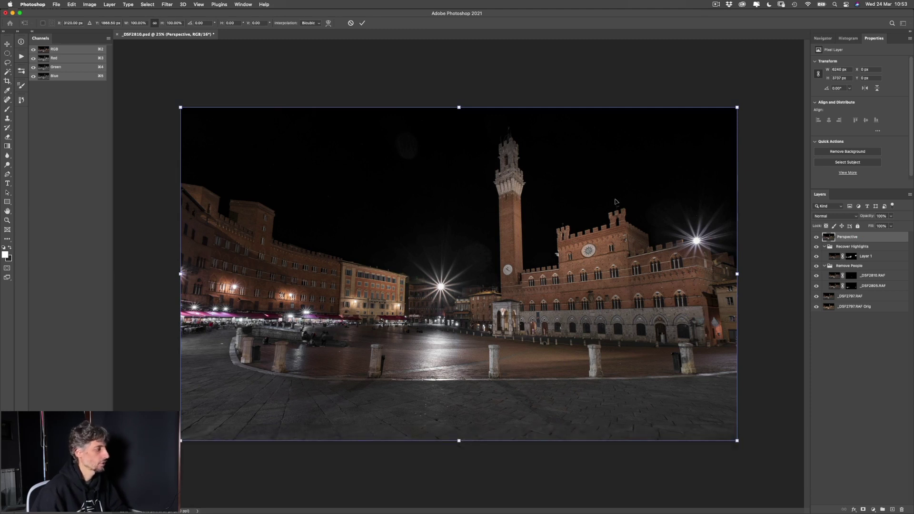
key(Escape)
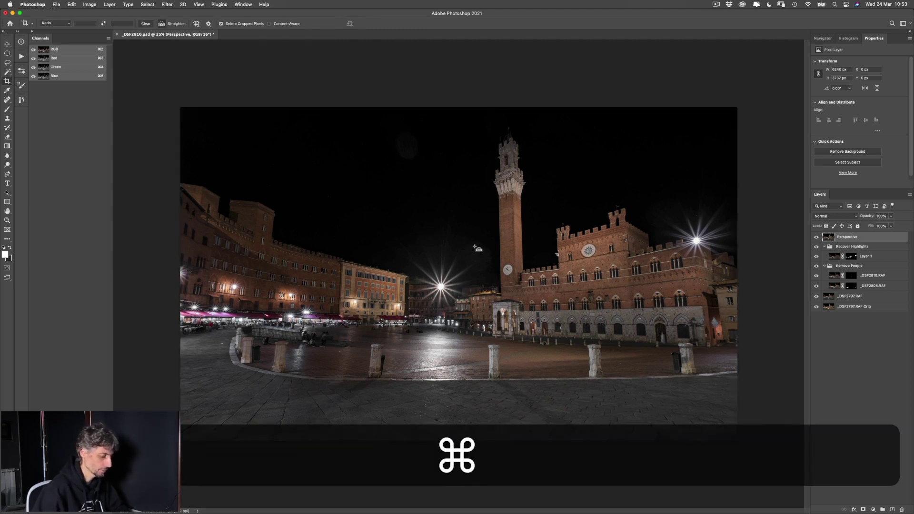
key(super+r)
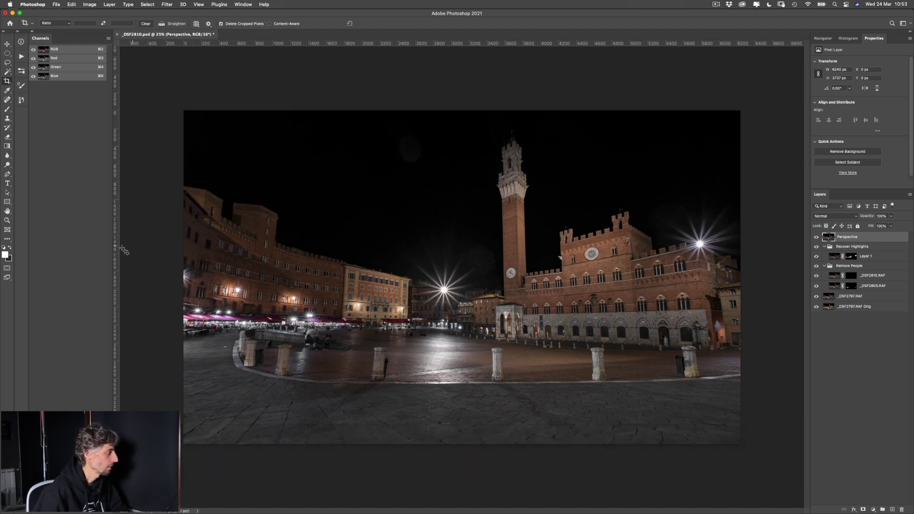
drag(118, 248, 205, 257)
drag(121, 267, 731, 247)
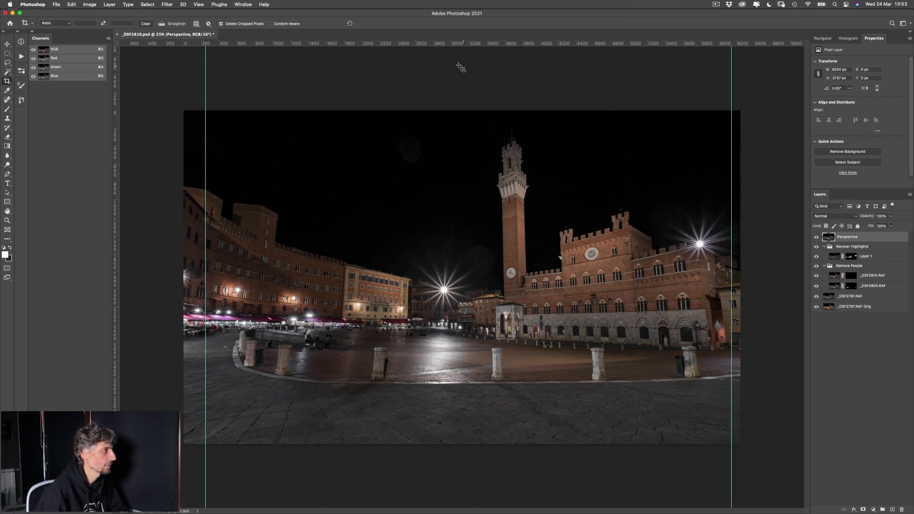
drag(476, 42, 459, 302)
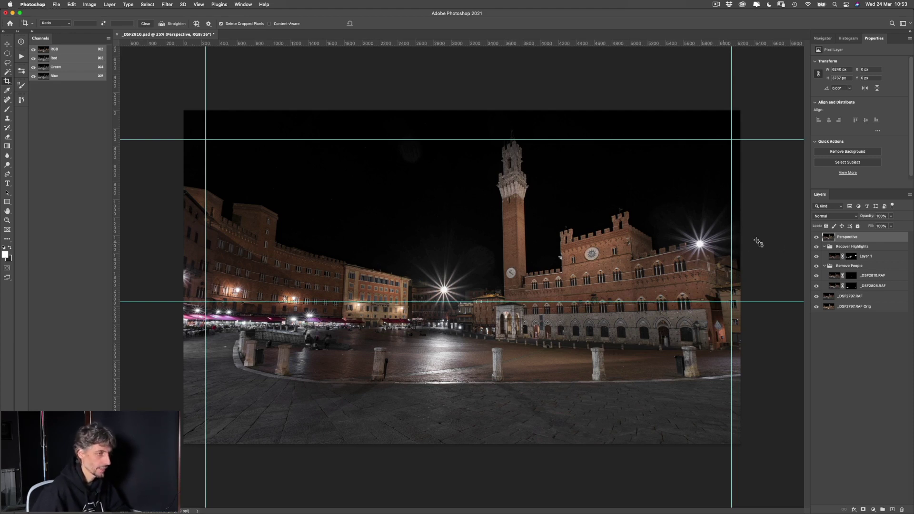
Free-transform the Perspective layer by spreading its upper corners symmetrically outward and stretching its height to about 105%
key(super+t)
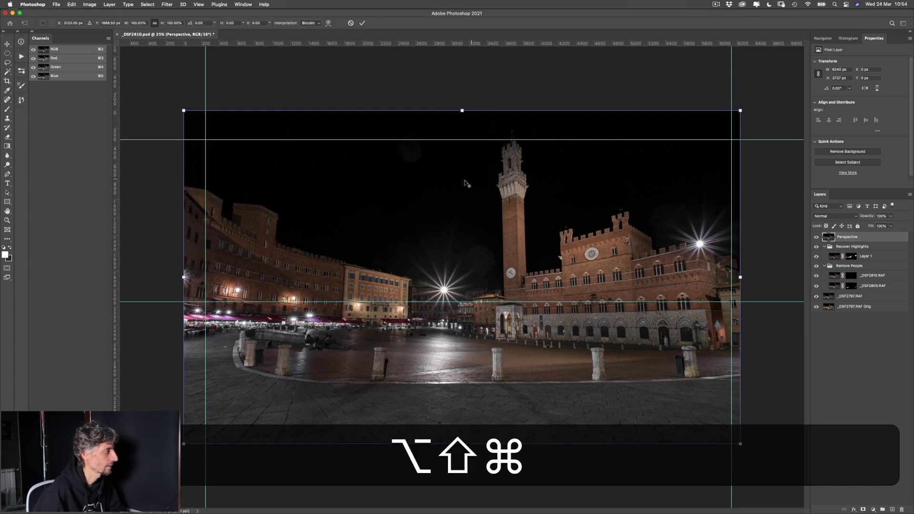
drag(184, 111, 135, 130)
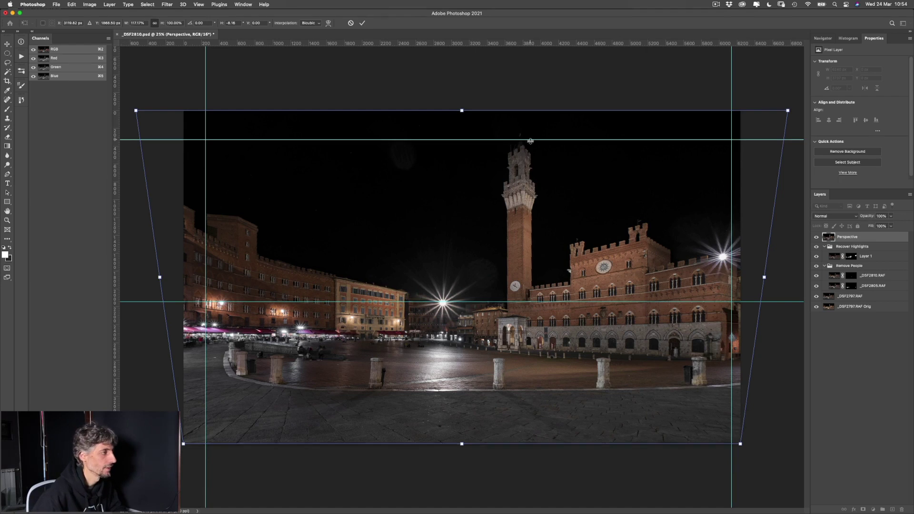
key(shift)
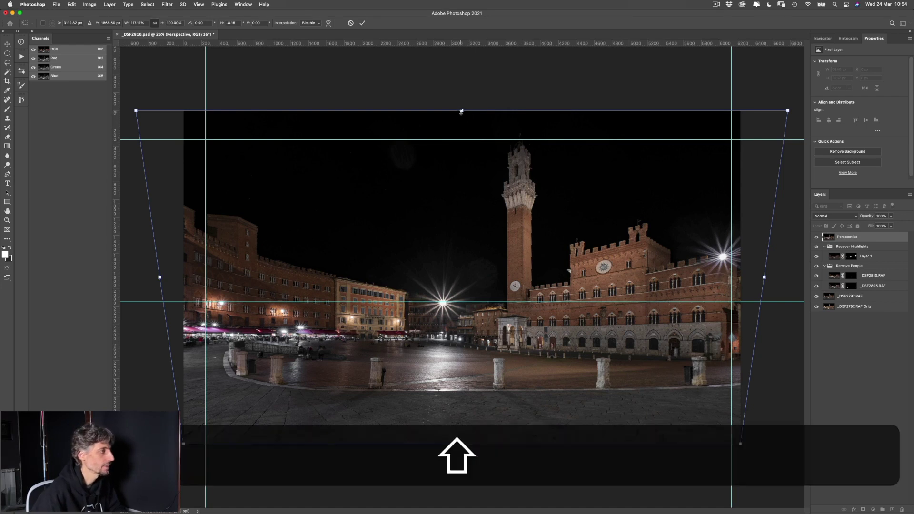
drag(462, 110, 462, 104)
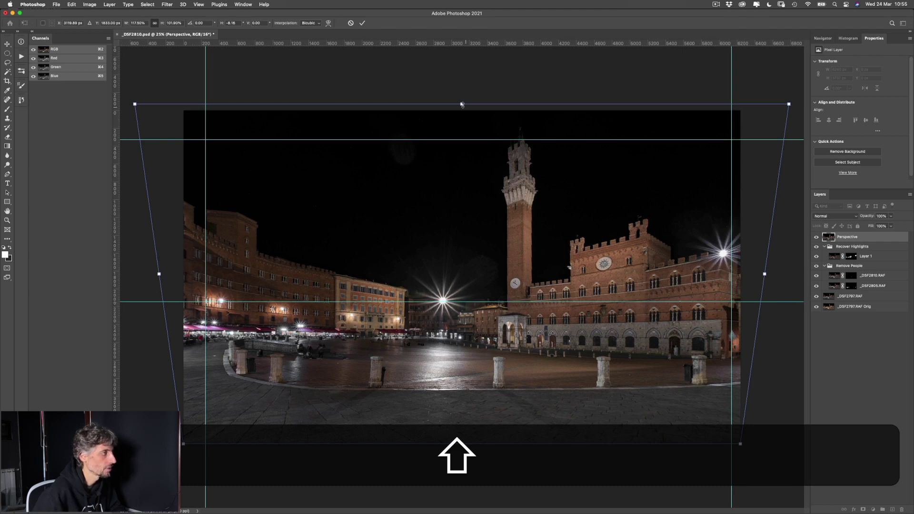
drag(462, 103, 457, 73)
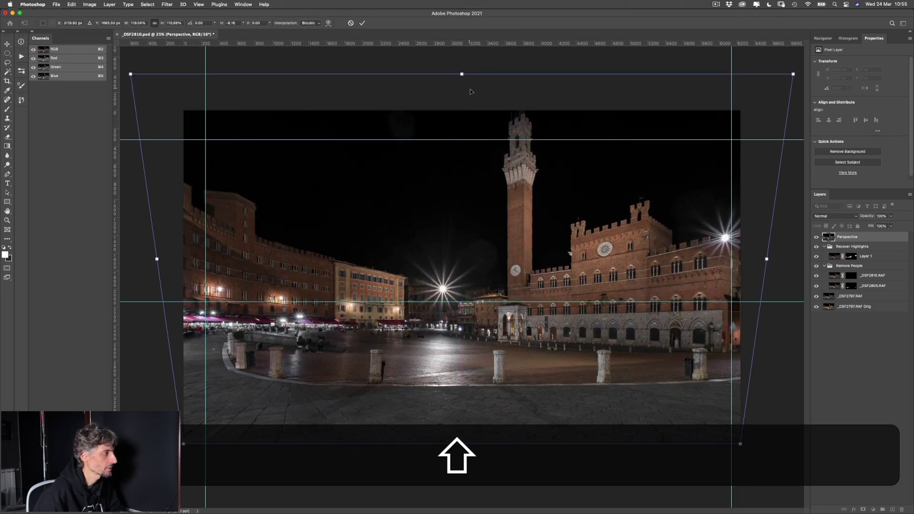
drag(462, 74, 458, 103)
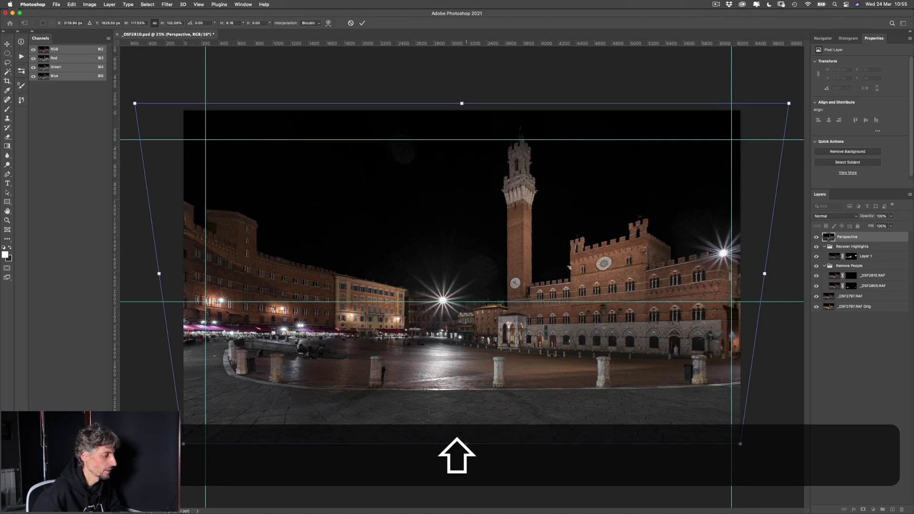
mouse_move(462, 444)
mouse_down()
mouse_move(461, 431)
mouse_move(461, 443)
mouse_up()
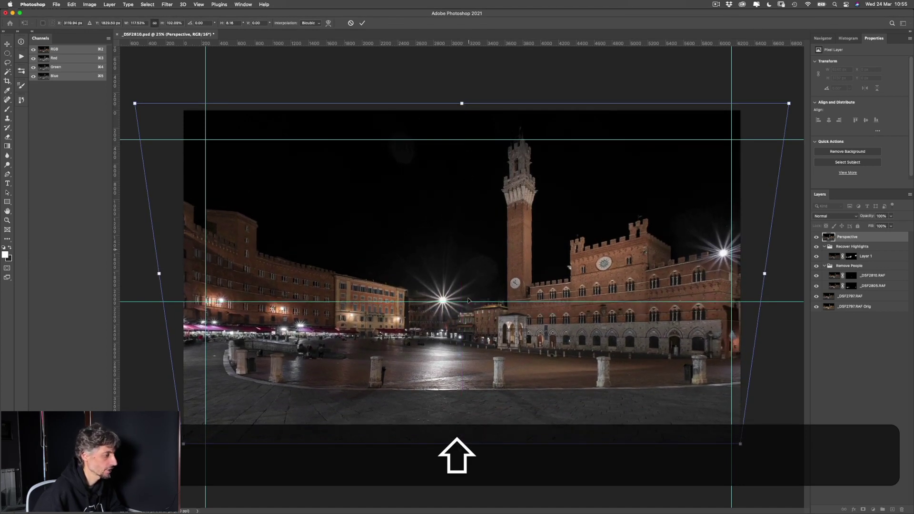
drag(461, 103, 461, 94)
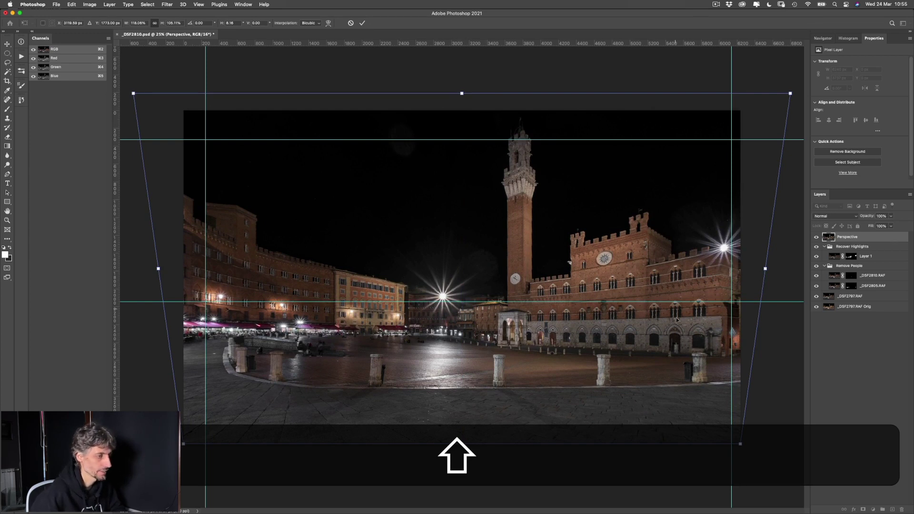
Pull the Perspective layer's upper corners slightly inward in perspective to about 117% width and apply the transform
key(super)
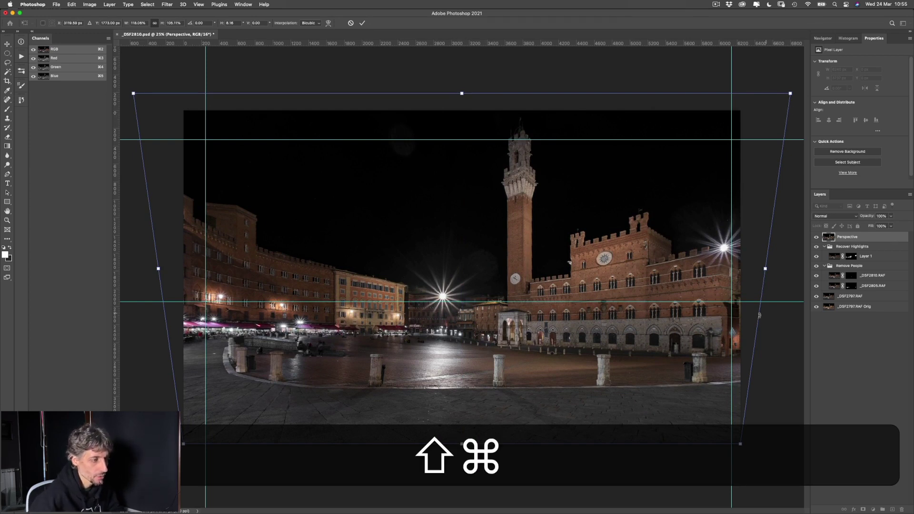
key(alt)
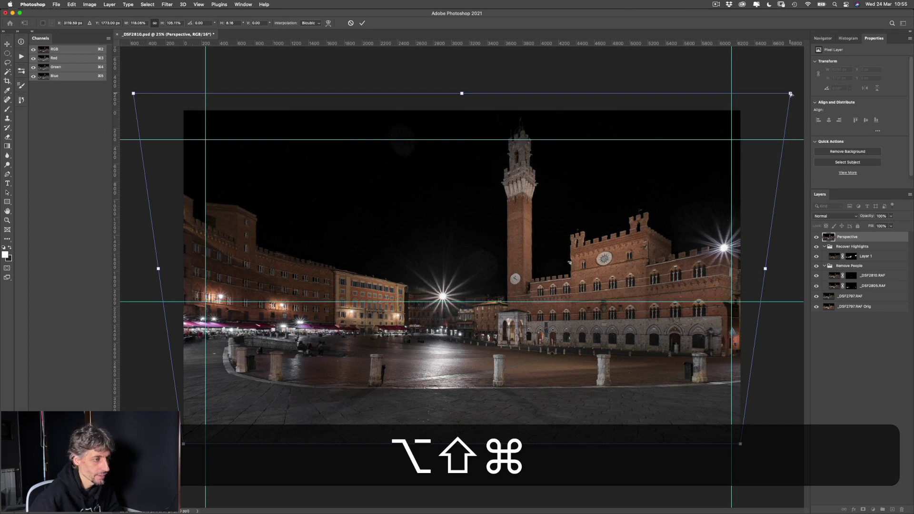
drag(790, 94, 788, 94)
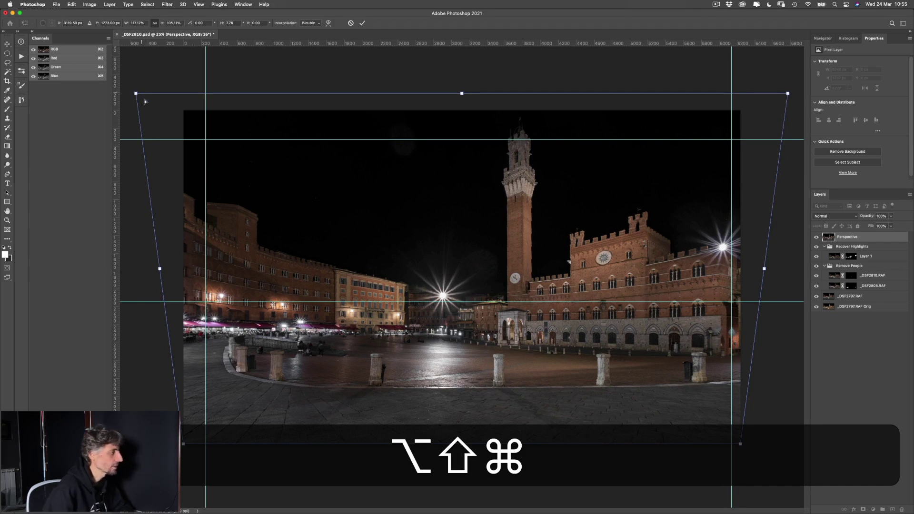
key(Return)
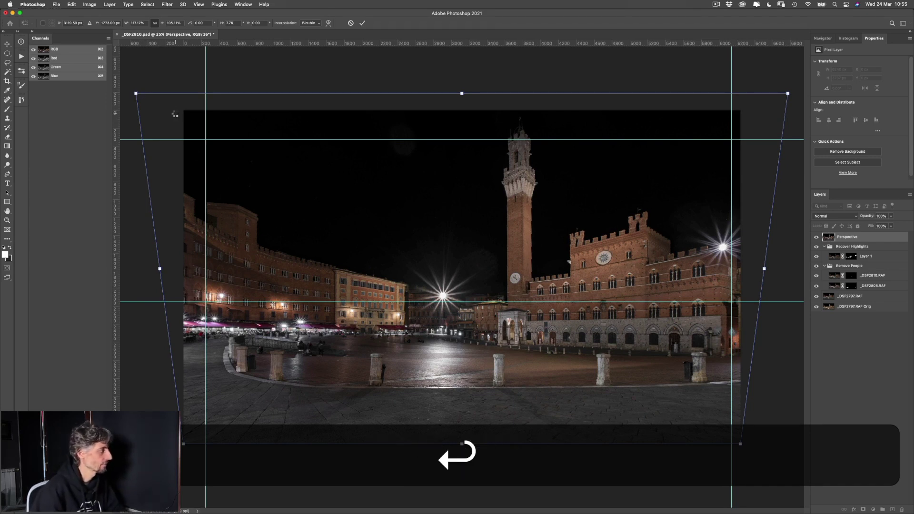
Hide the guides and the rulers
key(super+apostrophe)
key(super+backslash)
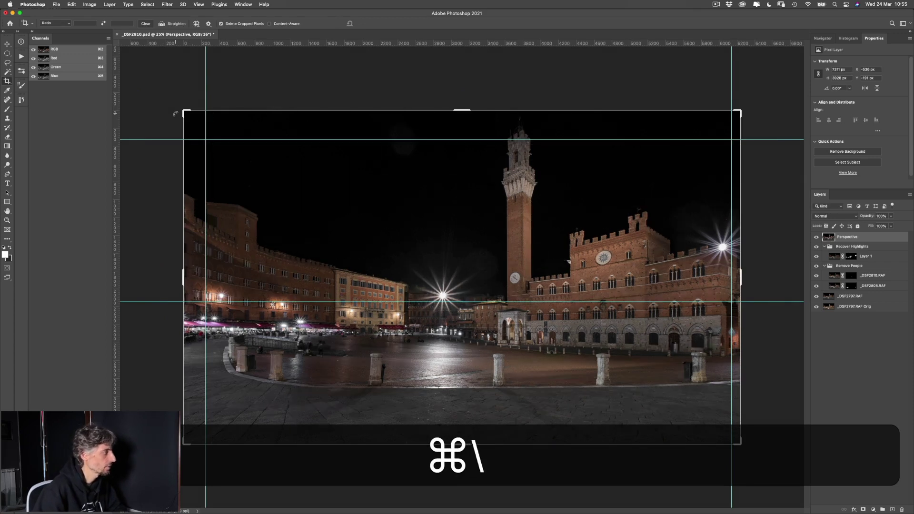
key(super+semicolon)
key(super)
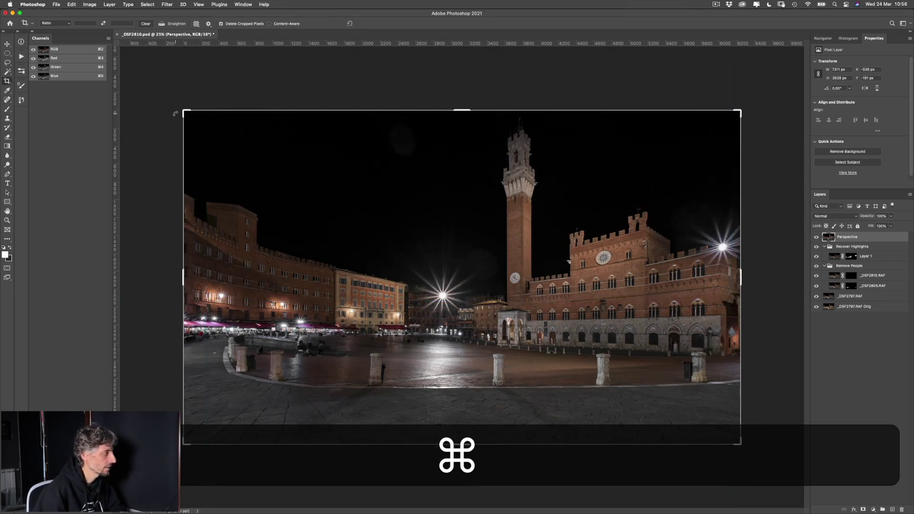
key(super+r)
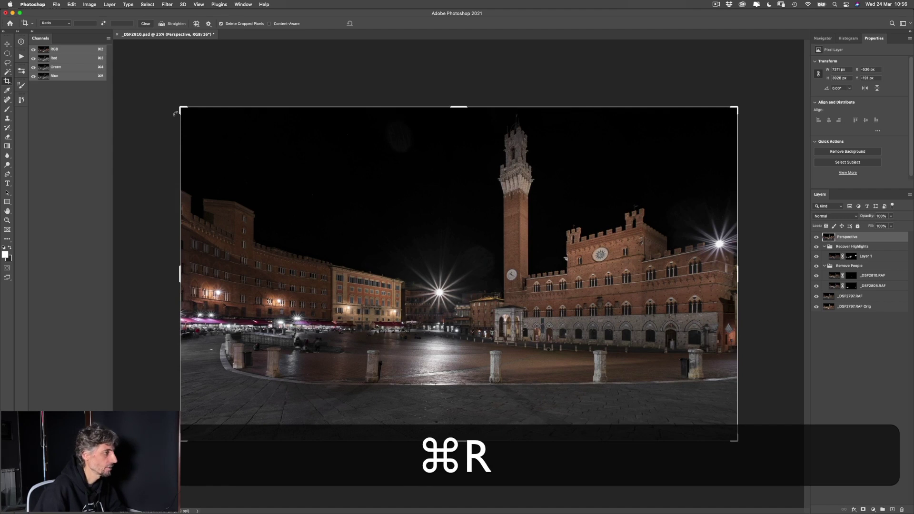
key(super+Return)
key(Return)
key(Escape)
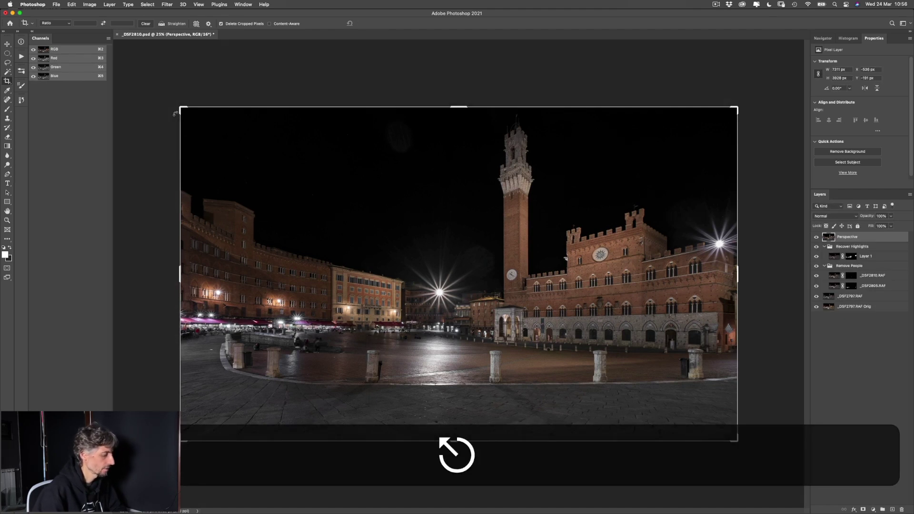
Toggle the Perspective layer's visibility to compare the square before and after the perspective correction
key(h)
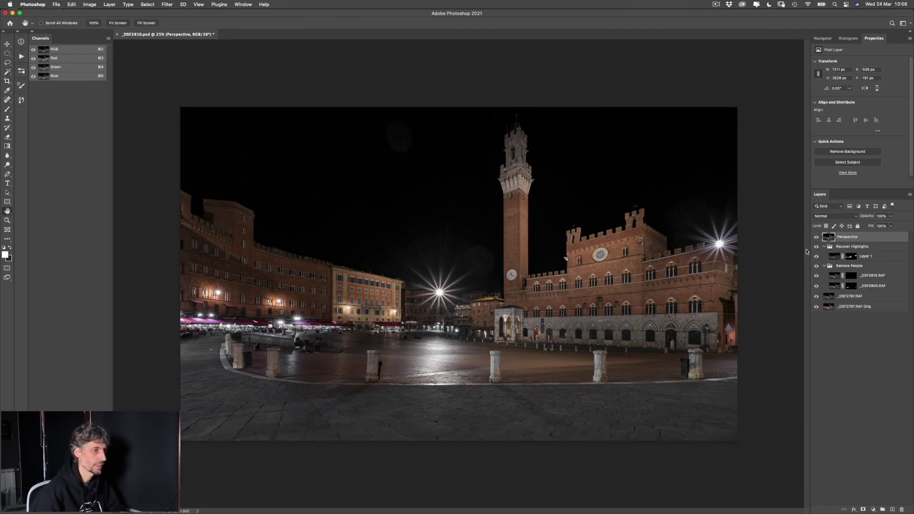
click(816, 237)
click(817, 238)
click(817, 238)
click(817, 237)
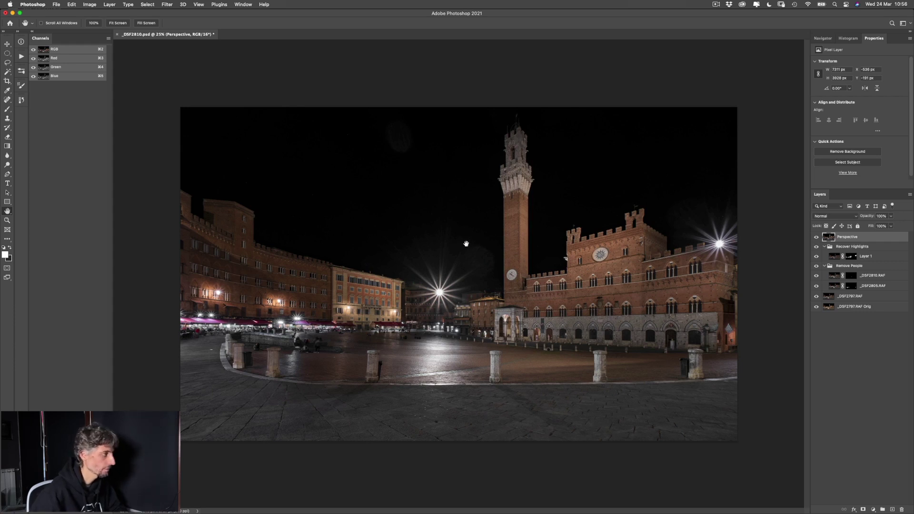
Extend the crop slightly above the tower and trim the image's left edge, giving about 6160 × 3800 px
key(c)
drag(460, 110, 460, 108)
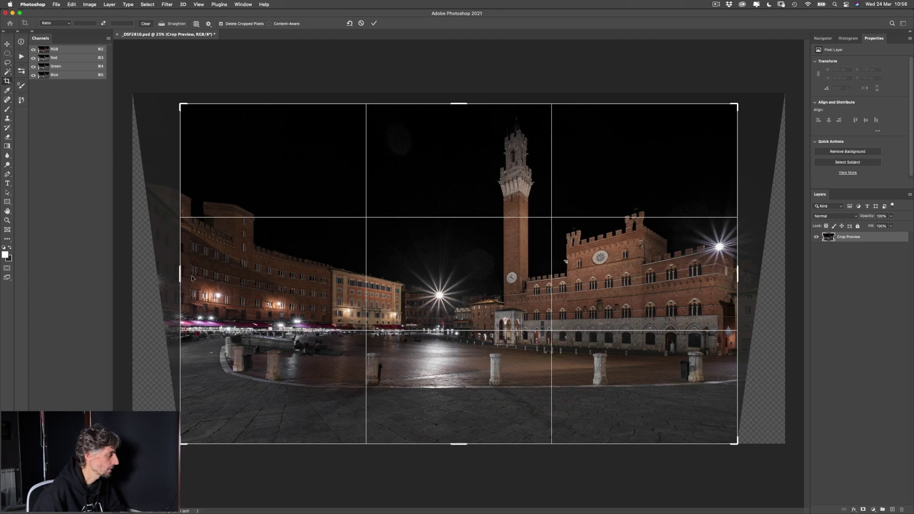
drag(179, 272, 183, 275)
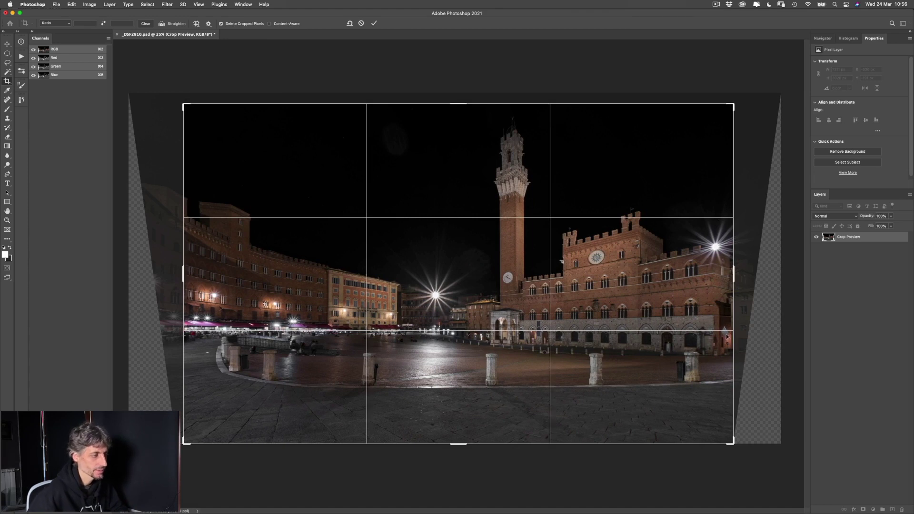
key(Return)
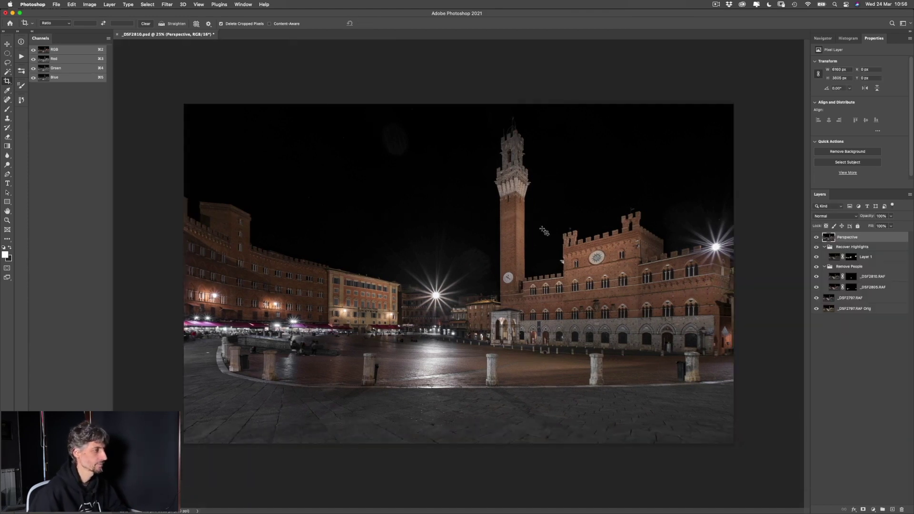
Switch the Perspective layer off and on to compare the recropped image with the uncorrected version
key(h)
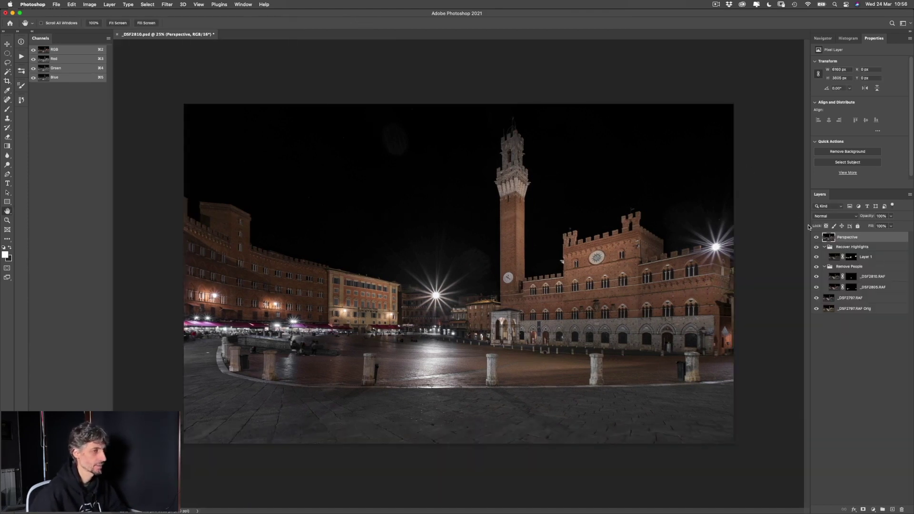
click(816, 238)
click(816, 238)
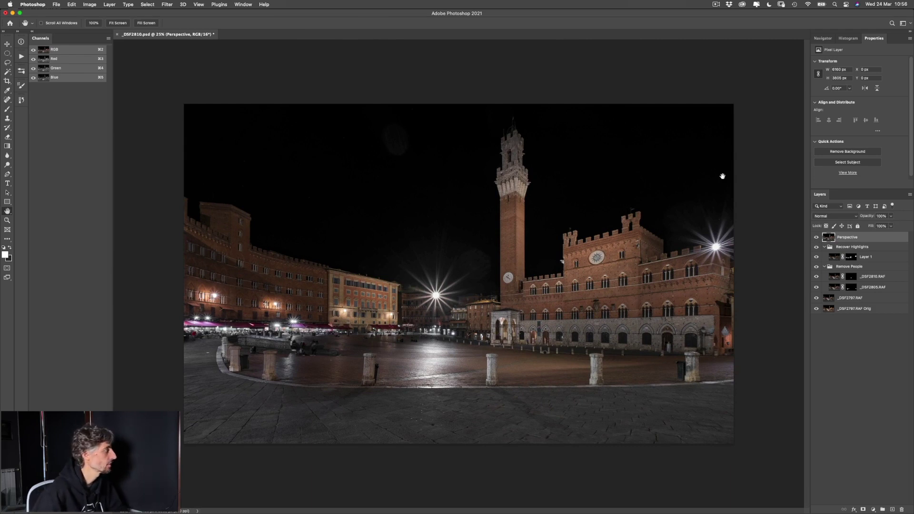
Save the document and zoom in on the night sky beside the tower
key(super+s)
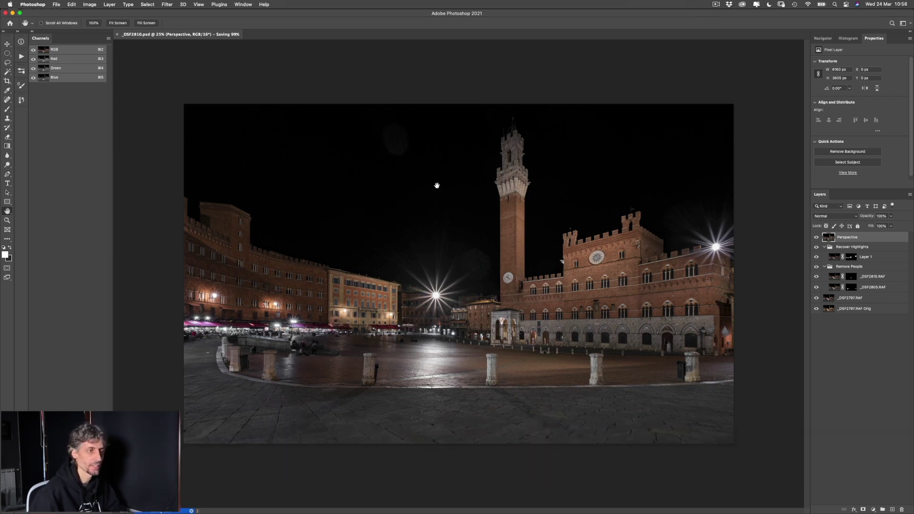
key(super+space)
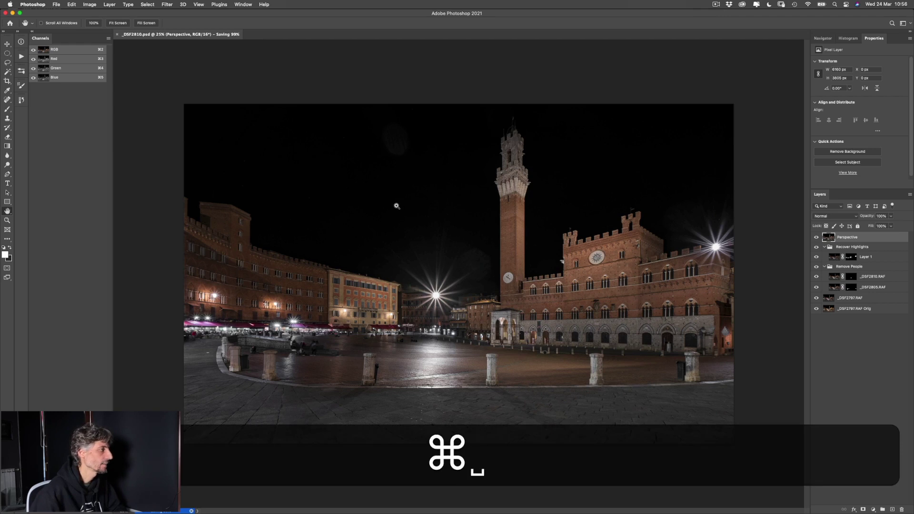
click(398, 207)
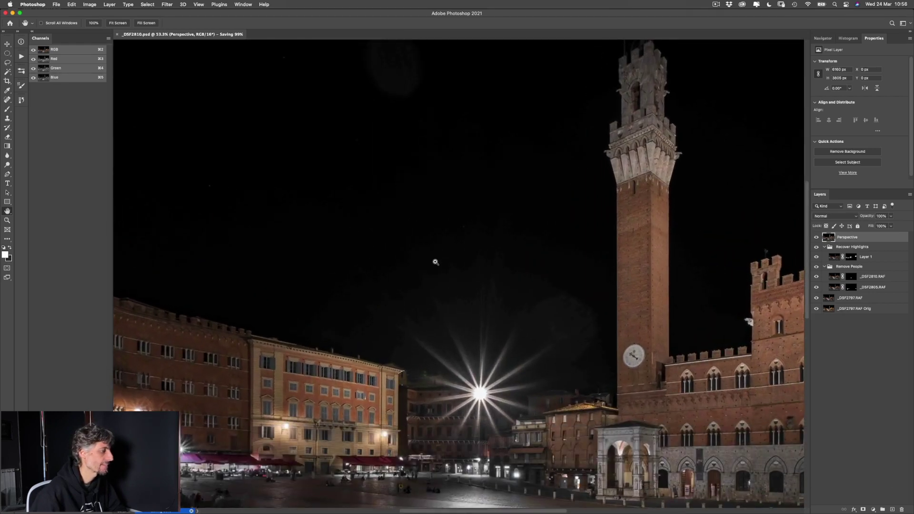
Examine the night sky, the tower and the palace roofs up close, and return to the whole image
key(super)
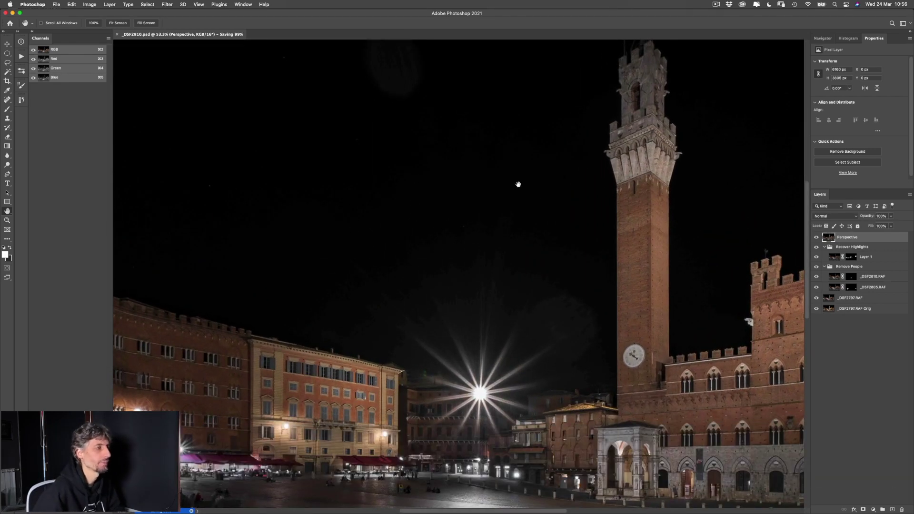
drag(619, 153, 358, 275)
drag(437, 246, 490, 188)
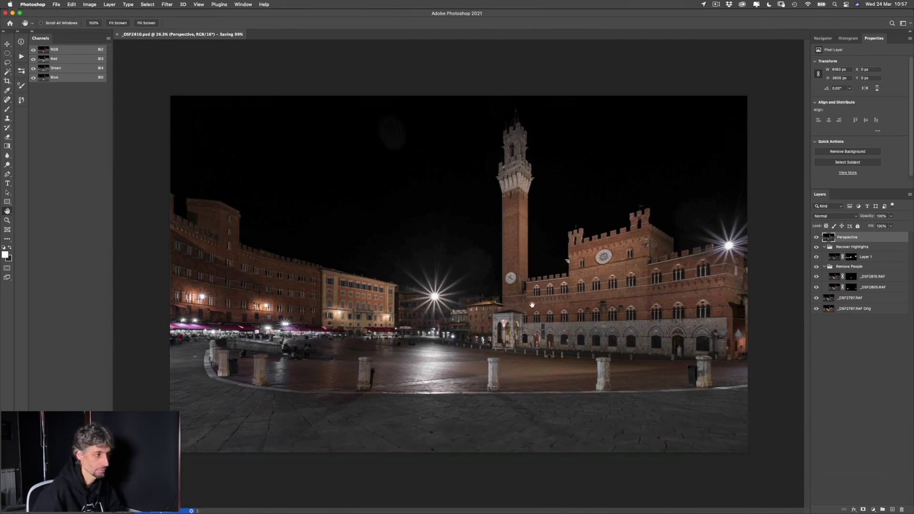
drag(444, 360, 461, 272)
drag(595, 270, 602, 259)
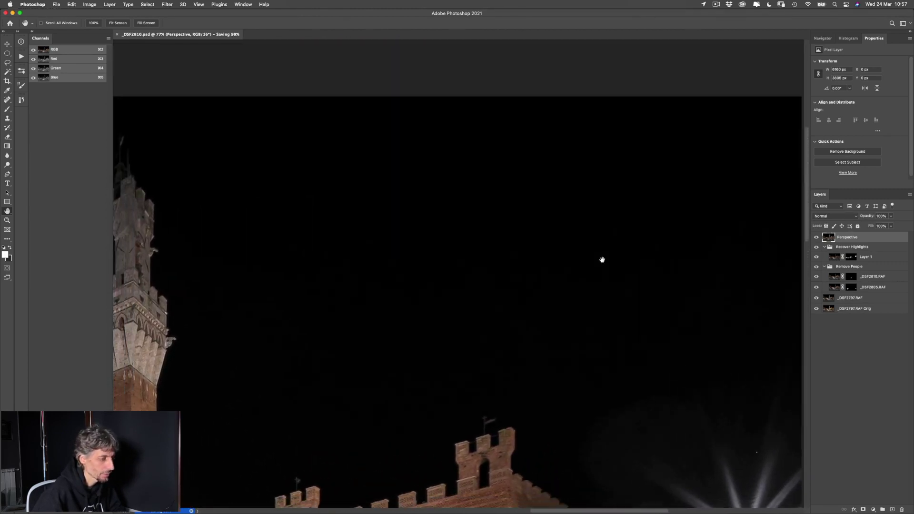
drag(285, 322, 552, 281)
drag(399, 265, 601, 233)
drag(522, 235, 703, 178)
key(cmd+0)
key(cmd+minus)
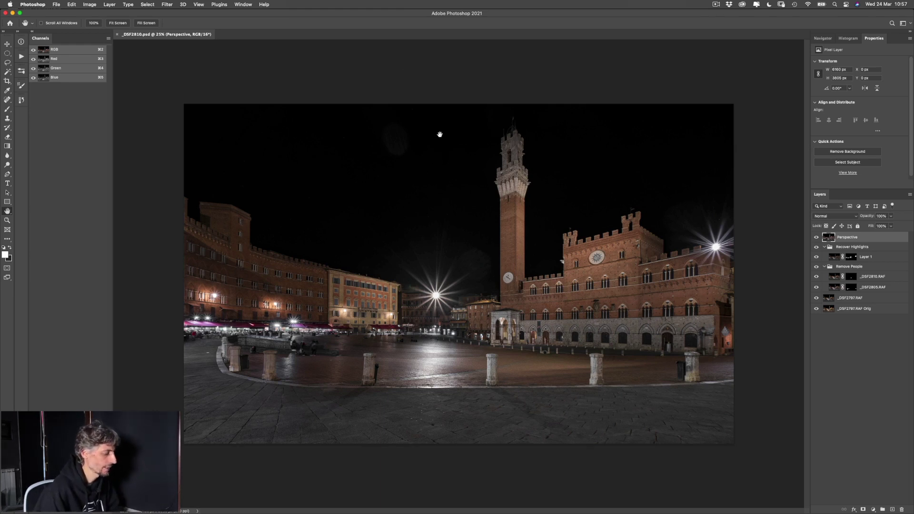
Switch to Finder and open the starry sky image _DSF1071.psd from the Desktop's tmp folder in Photoshop
key(super+Tab)
click(474, 176)
key(super+Tab)
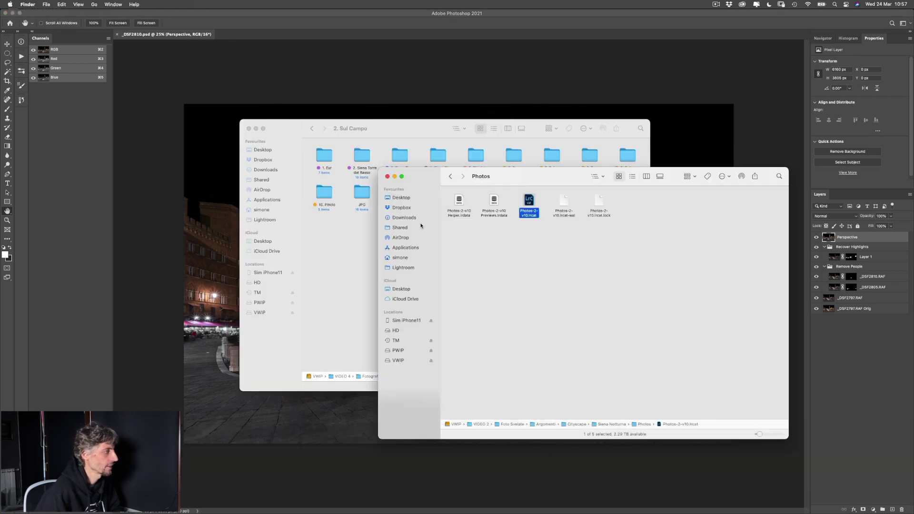
click(415, 200)
double_click(596, 202)
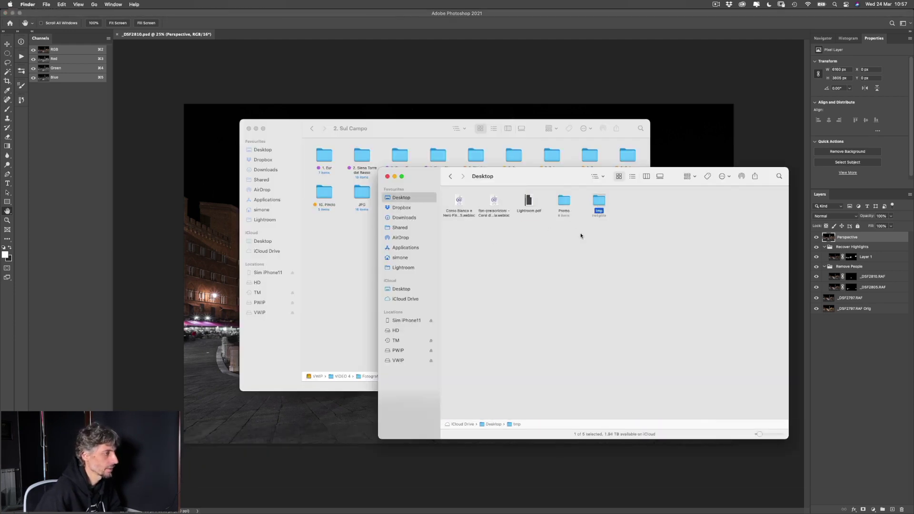
double_click(462, 201)
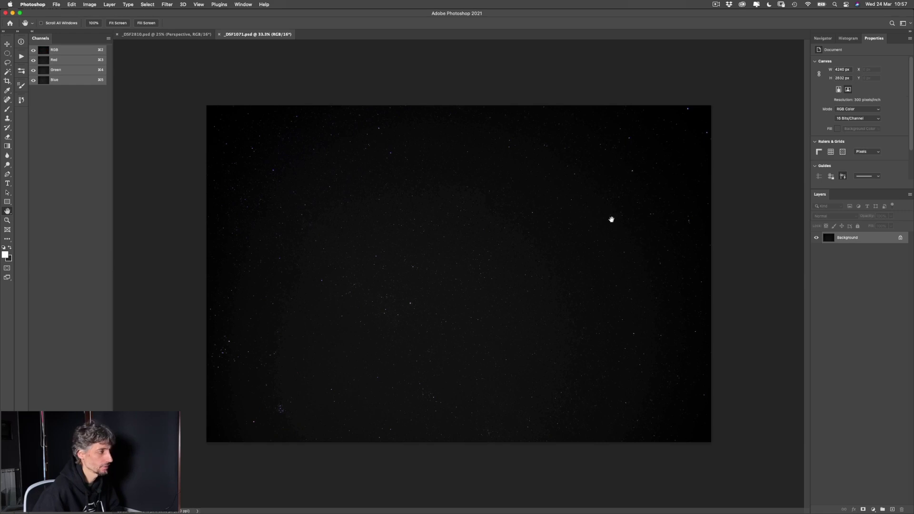
Copy the entire starry sky image, close its document, and paste it as a new layer above the Perspective layer
key(super+a)
key(super+c)
key(super+w)
key(super+v)
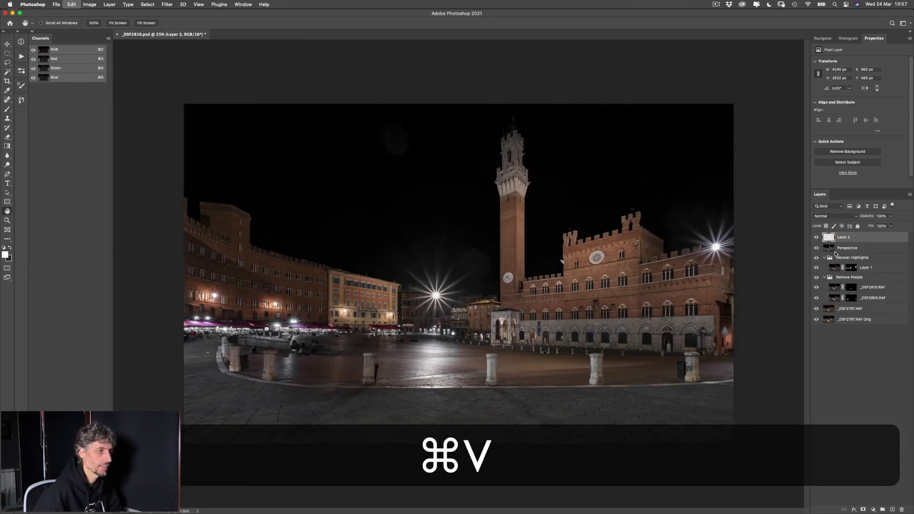
Put the pasted sky layer into a group and name the group Stars
key(super+g)
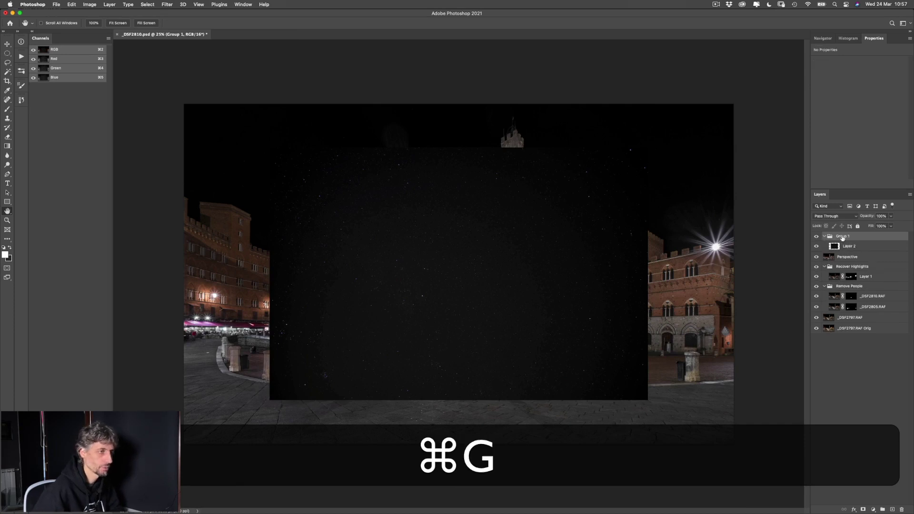
double_click(842, 236)
text(Stars)
key(Return)
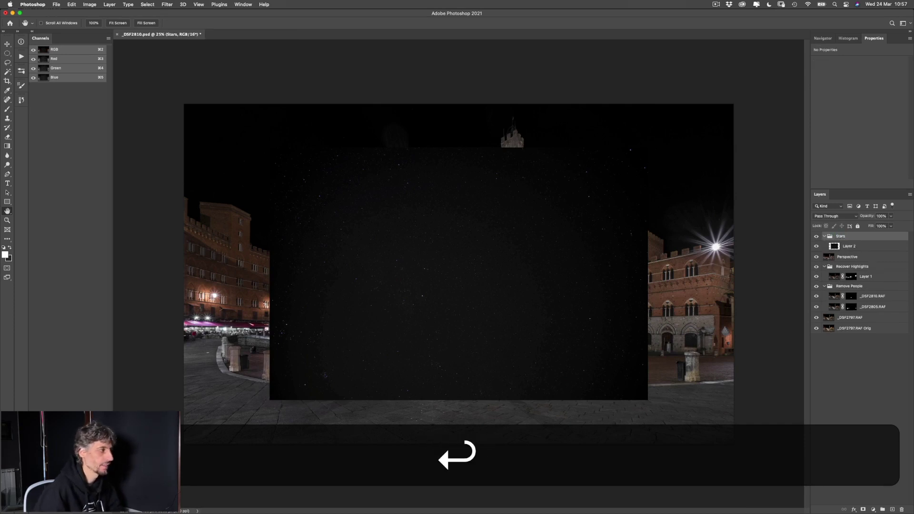
Scale the starry sky layer up from its centre to about 6250 × 4174 px so it covers the canvas
click(839, 247)
key(super+t)
drag(270, 147, 166, 103)
key(alt+Return)
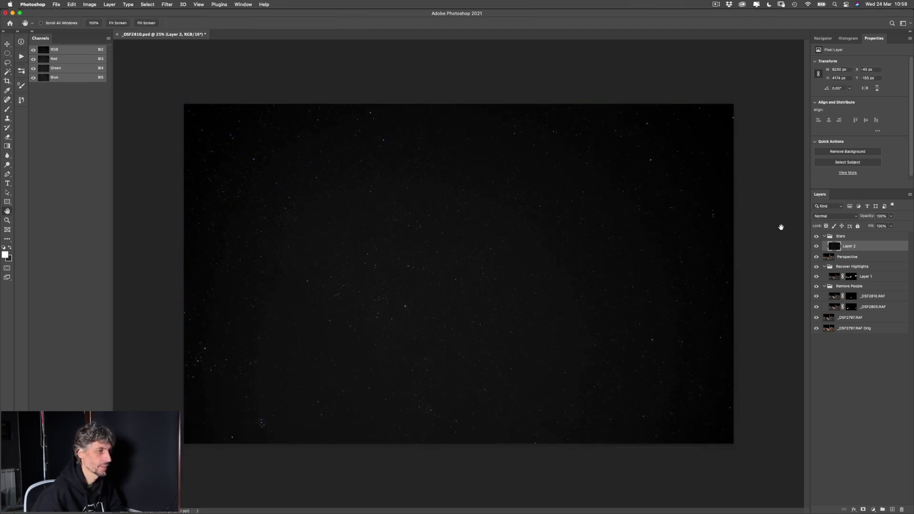
Hide the Stars group and select the black night sky on the Perspective layer with the Magic Wand
click(817, 236)
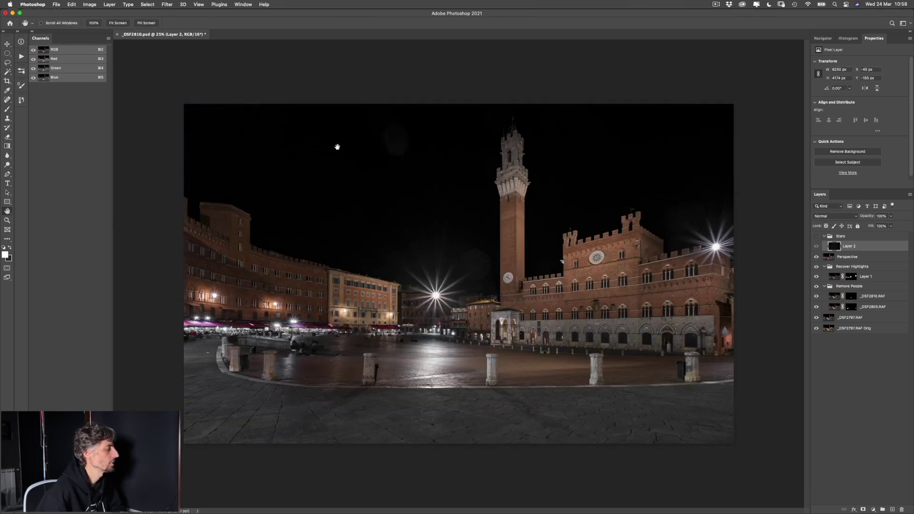
key(w)
click(315, 220)
key(super+d)
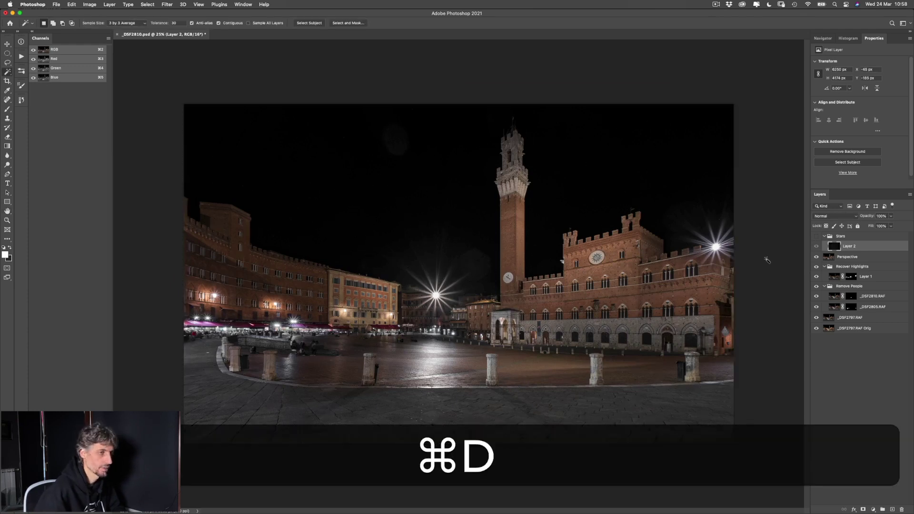
click(838, 257)
click(289, 176)
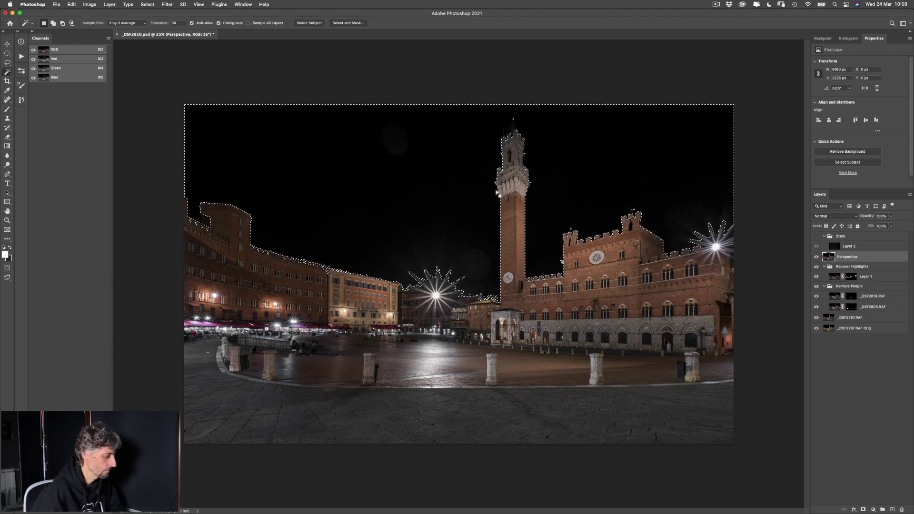
Add a layer mask to the Stars group from the sky selection and make the group visible
click(847, 236)
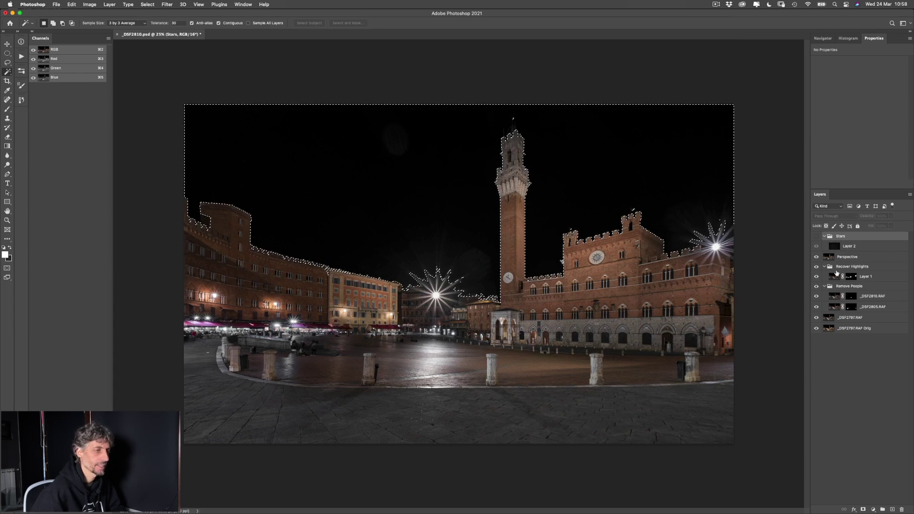
click(863, 509)
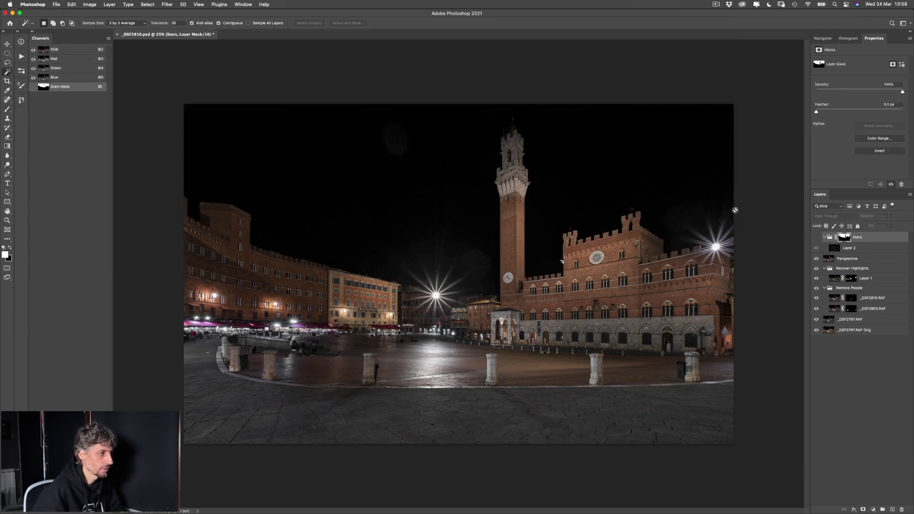
click(816, 237)
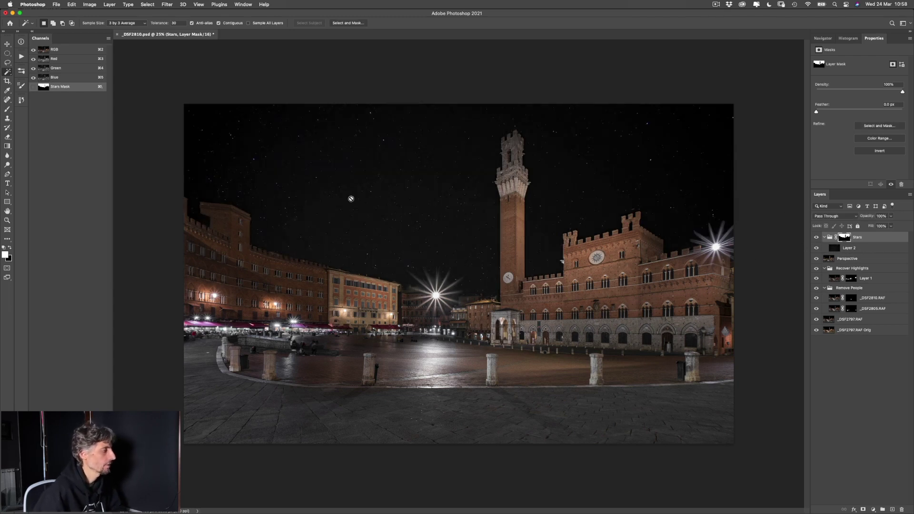
Set the blend mode of the starry sky layer inside the Stars group to Lighten
key(h)
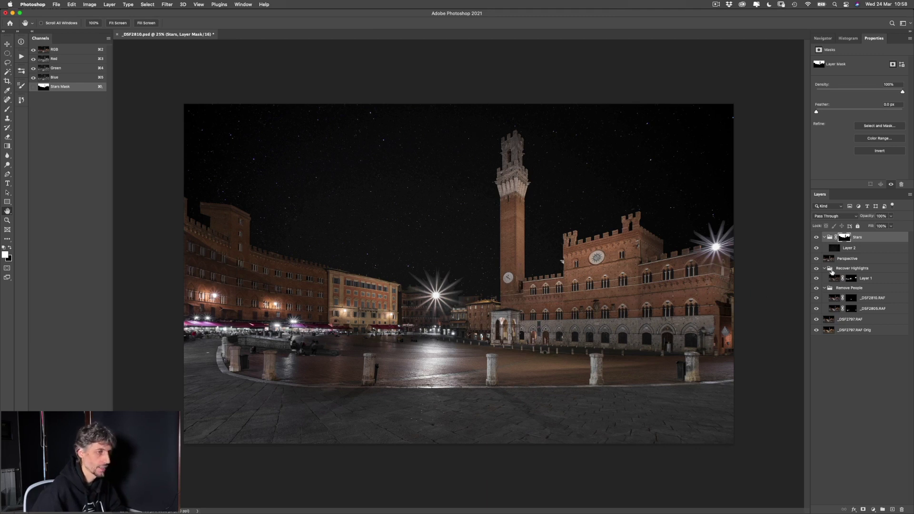
click(834, 247)
click(873, 509)
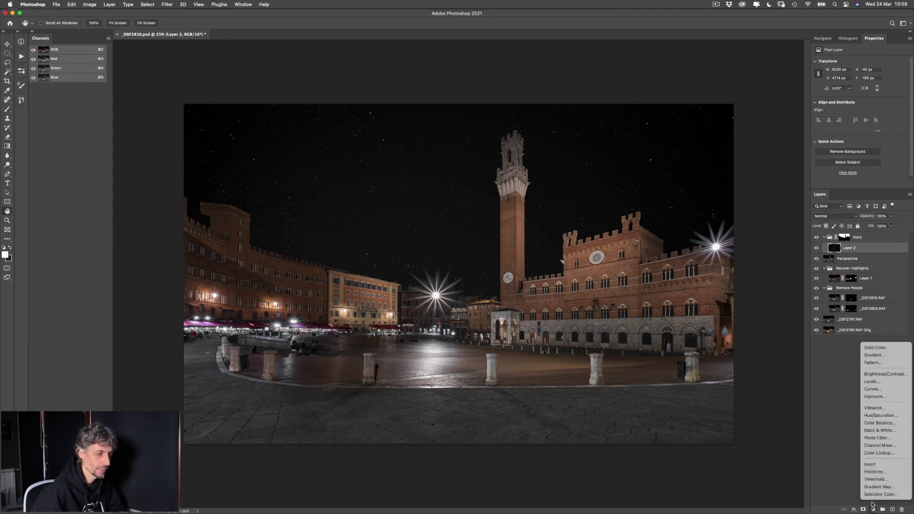
click(819, 347)
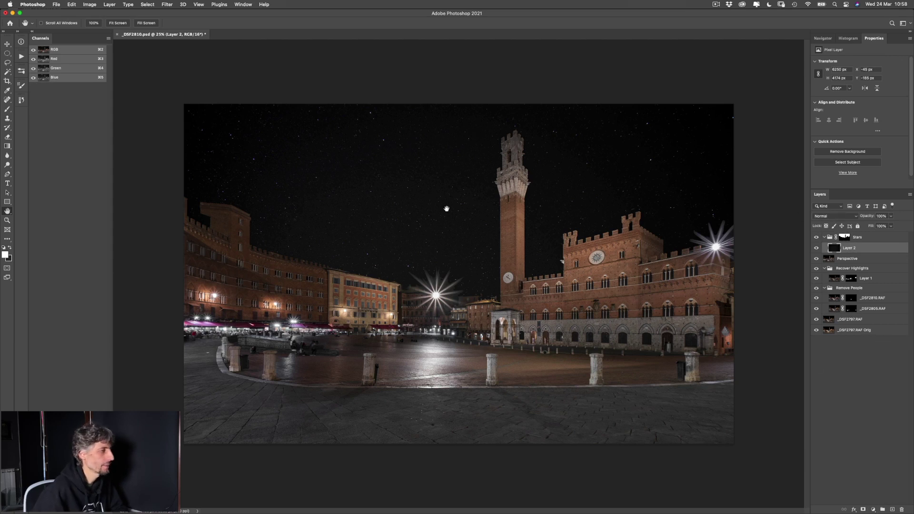
click(833, 217)
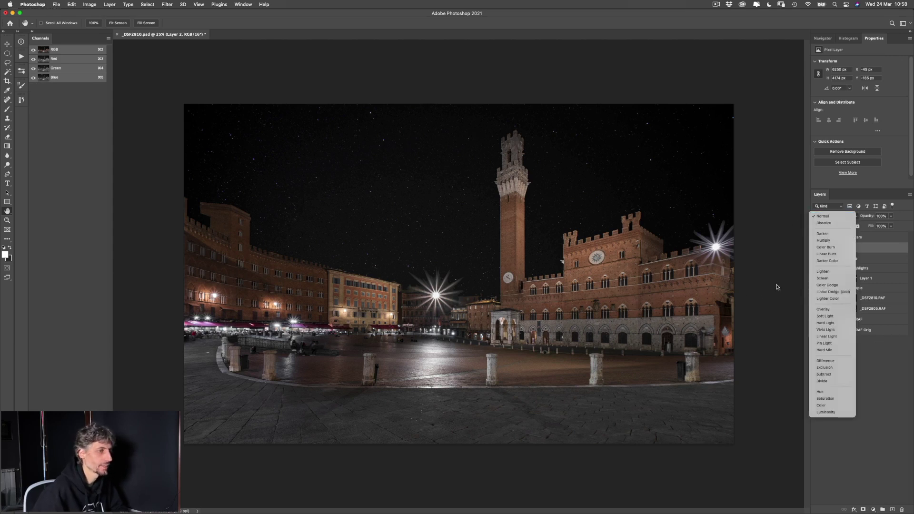
click(816, 271)
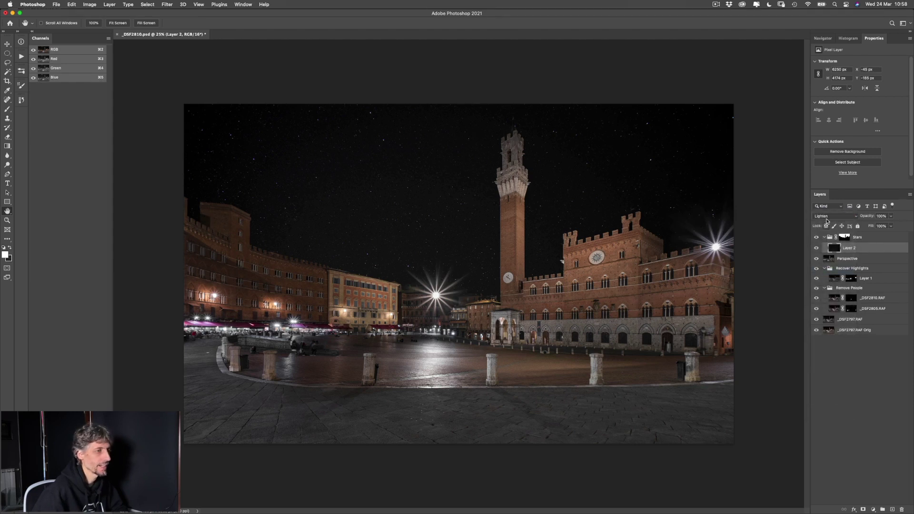
Switch the starry sky layer's blend mode between Normal and Lighten to compare the sky, ending on Lighten
click(833, 216)
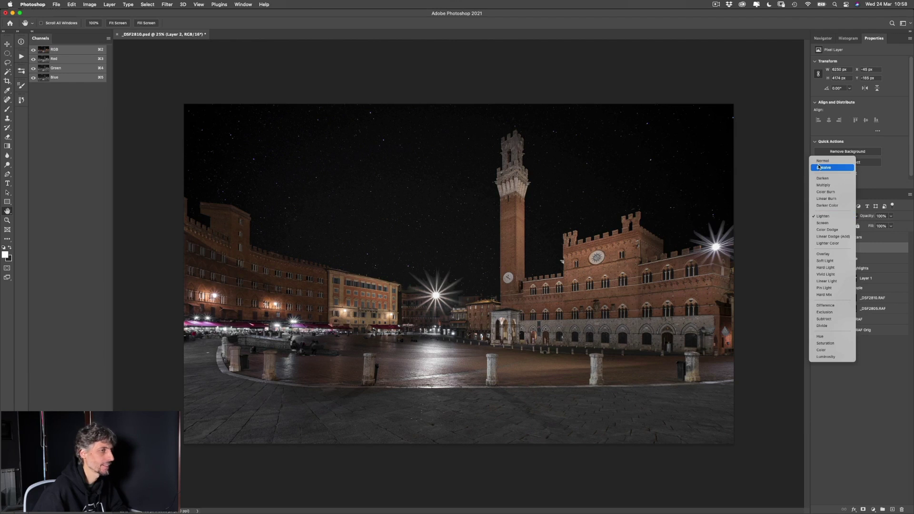
click(822, 160)
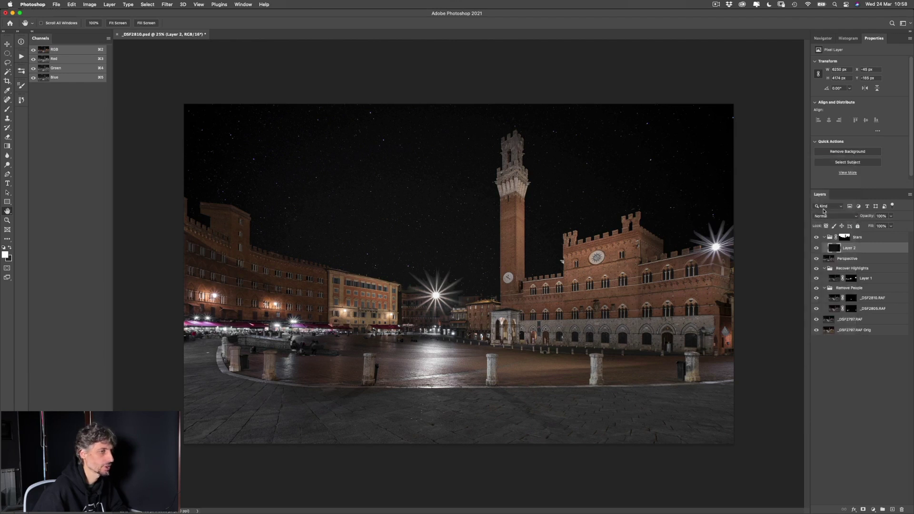
click(833, 216)
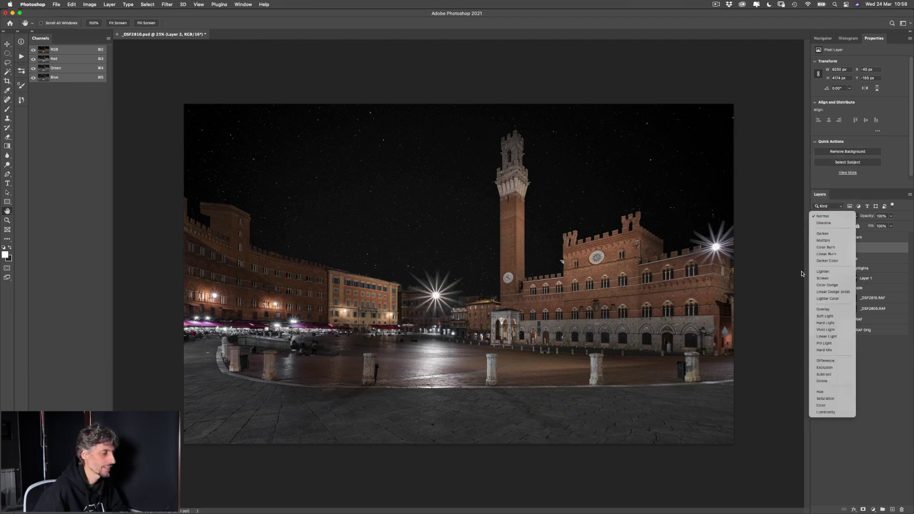
click(816, 272)
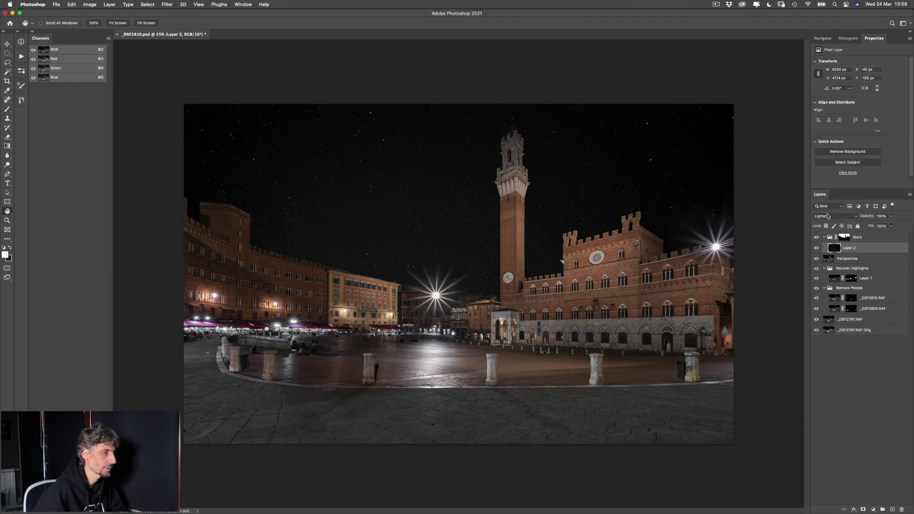
click(824, 219)
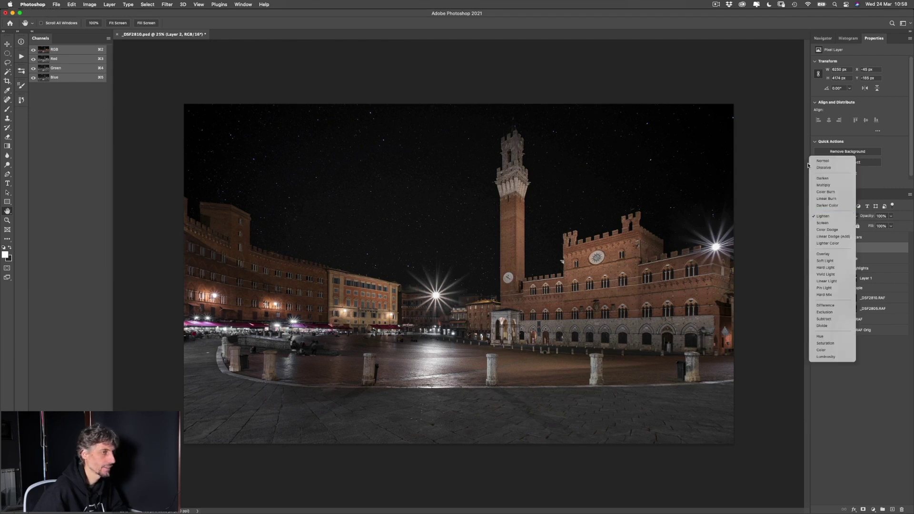
click(822, 160)
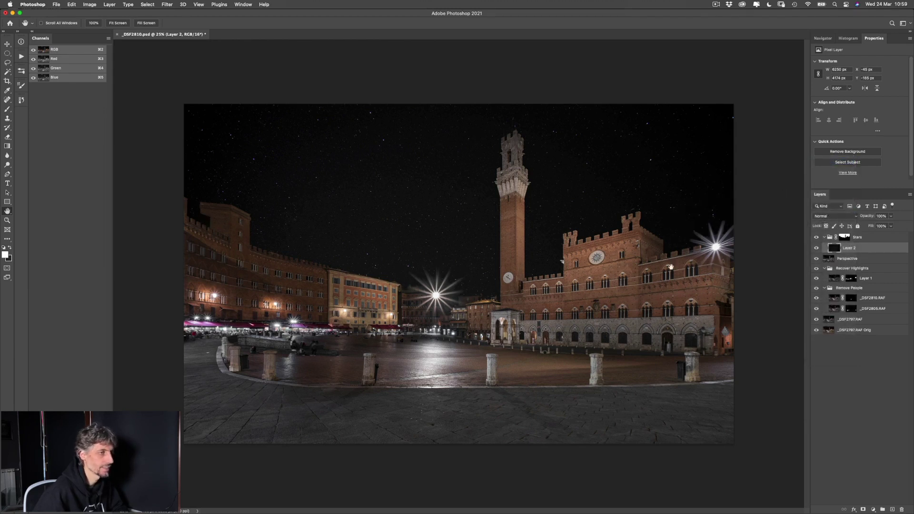
click(829, 216)
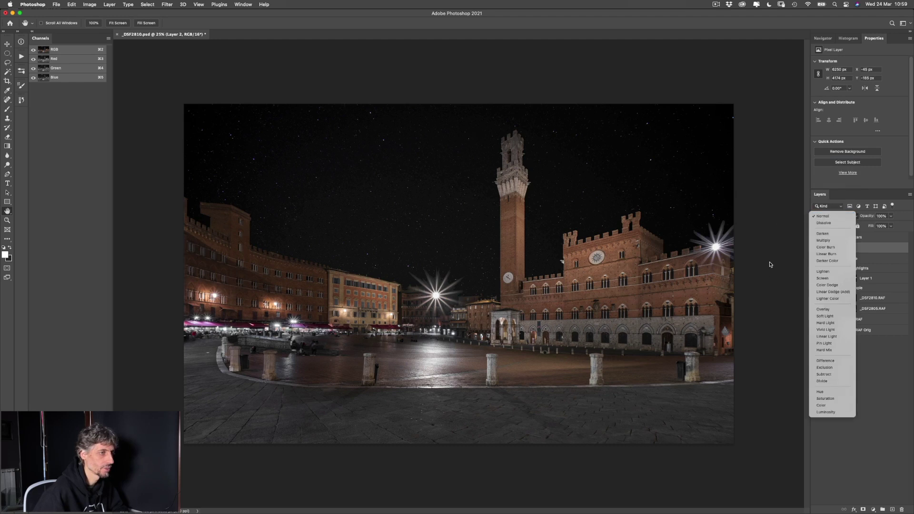
click(815, 272)
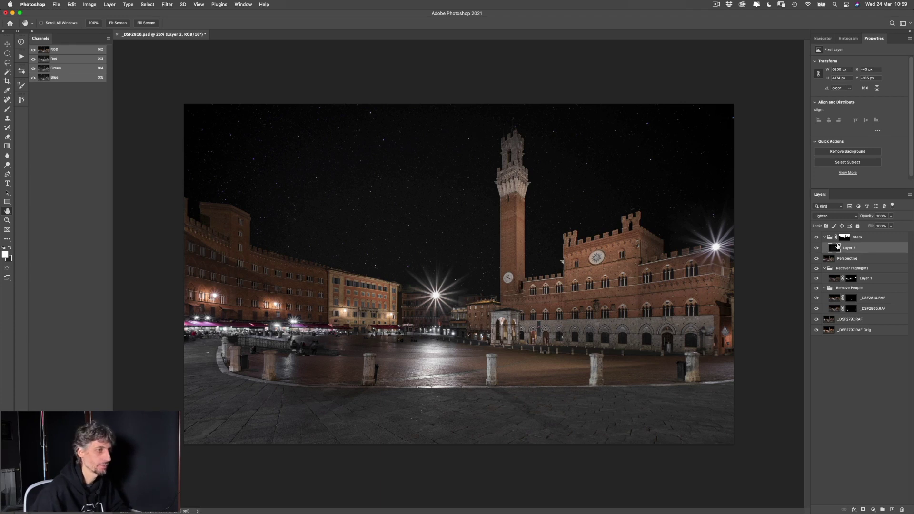
Rename the starry sky layer in the Stars group to Star Layer
double_click(851, 249)
text(S)
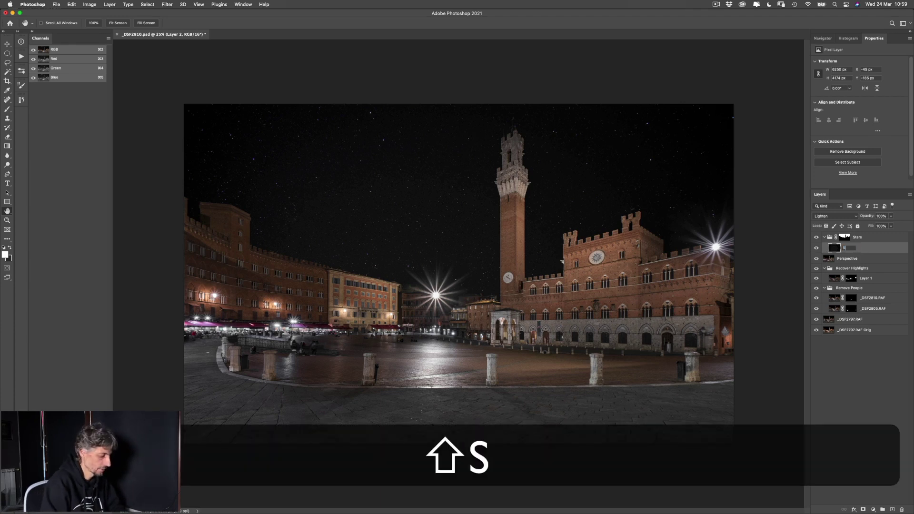
text(tar Layer)
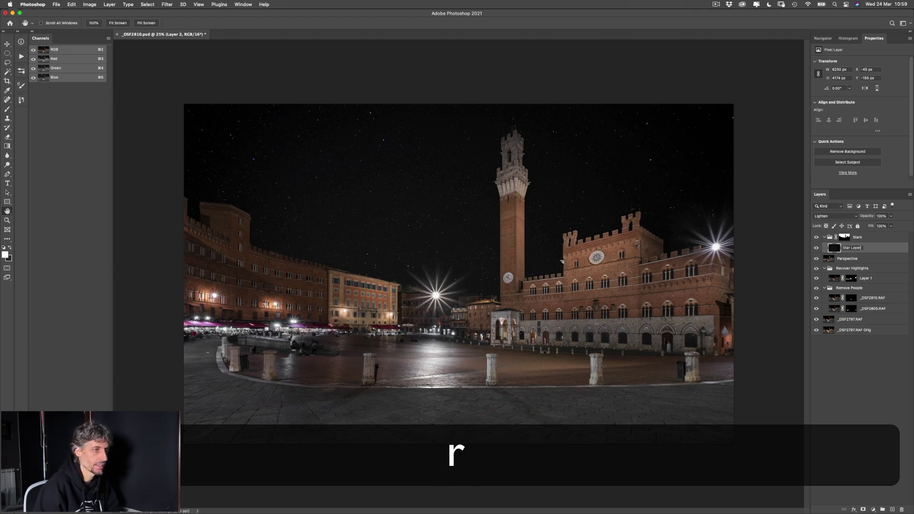
key(Return)
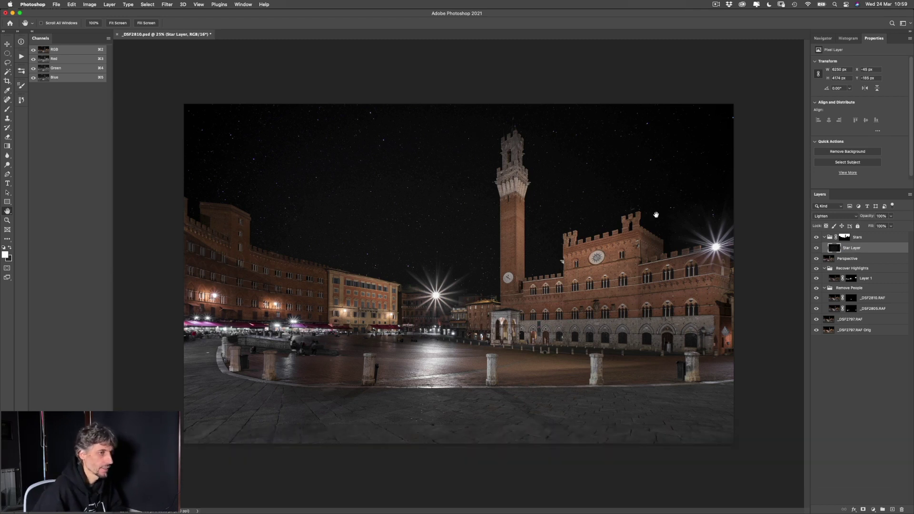
Inspect the starry sky around the tower and palace rooftops at 100% magnification, then return to the whole image
mouse_move(464, 287)
super+mouse_down()
mouse_move(502, 290)
mouse_move(481, 291)
super+mouse_up()
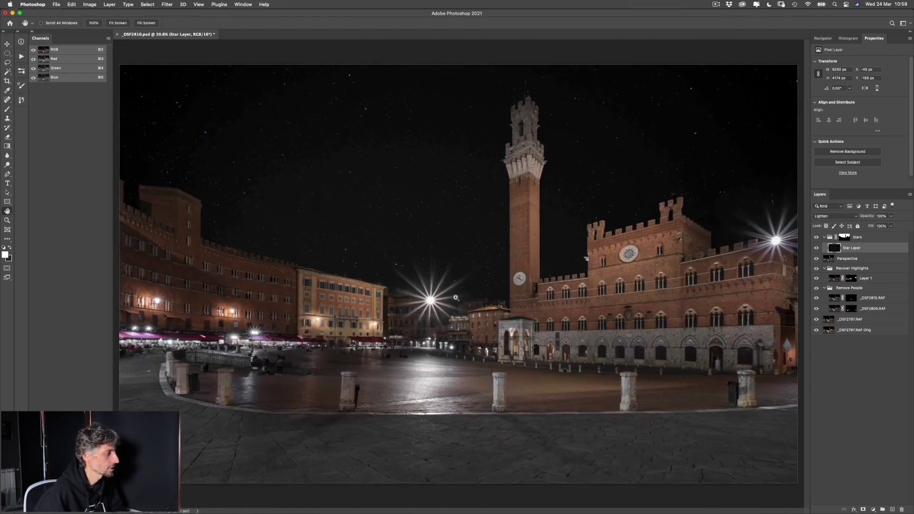
super+drag(625, 224, 680, 252)
key(alt+super+0)
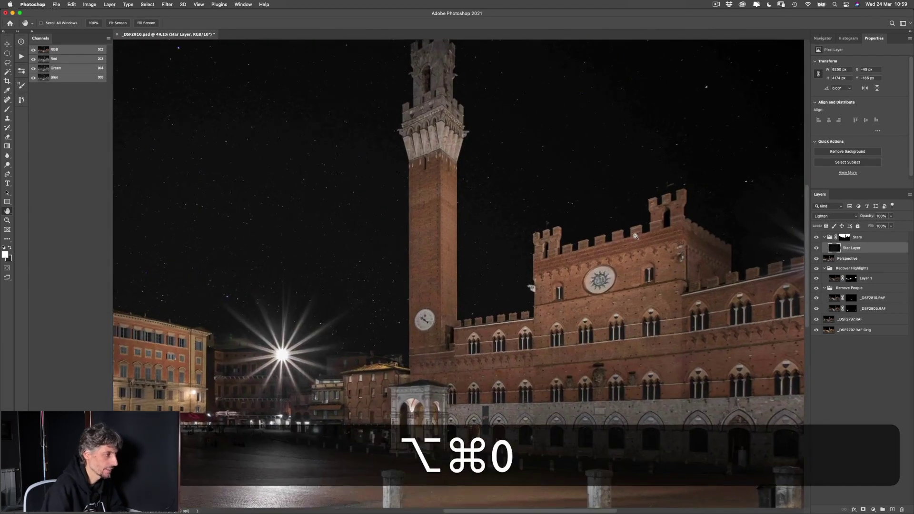
scroll(531, 278, up, 10)
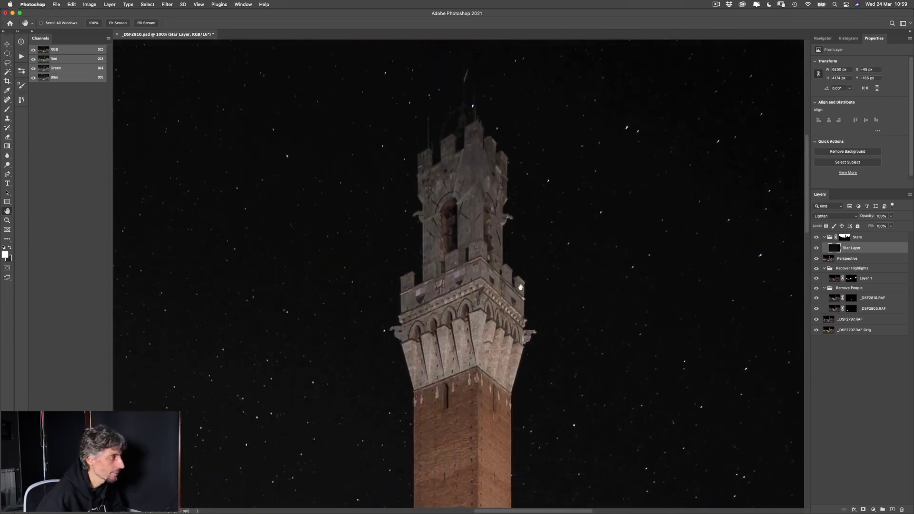
scroll(518, 266, down, 15)
scroll(518, 267, right, 3)
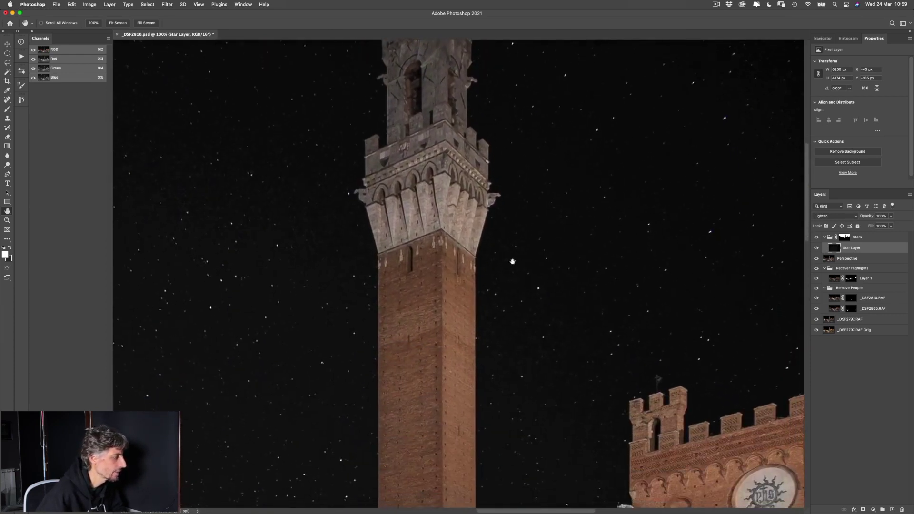
key(super+minus)
key(super+minus)
key(super+minus)
key(super+minus)
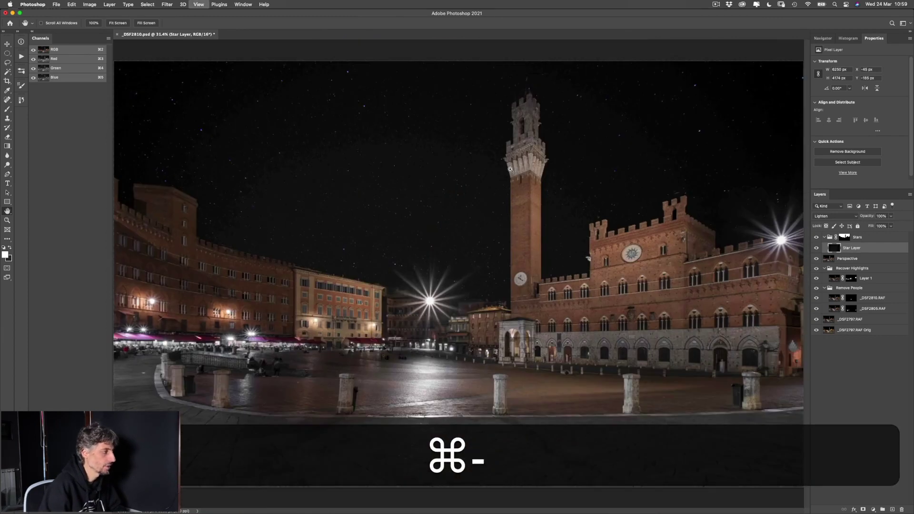
Add a Curves adjustment layer above the Star Layer in the Stars group and clip it to the Star Layer
click(873, 509)
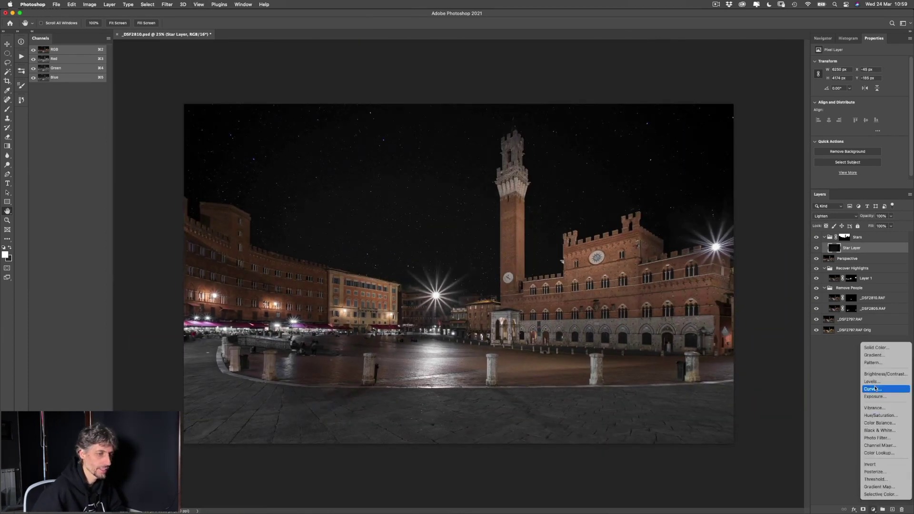
click(878, 386)
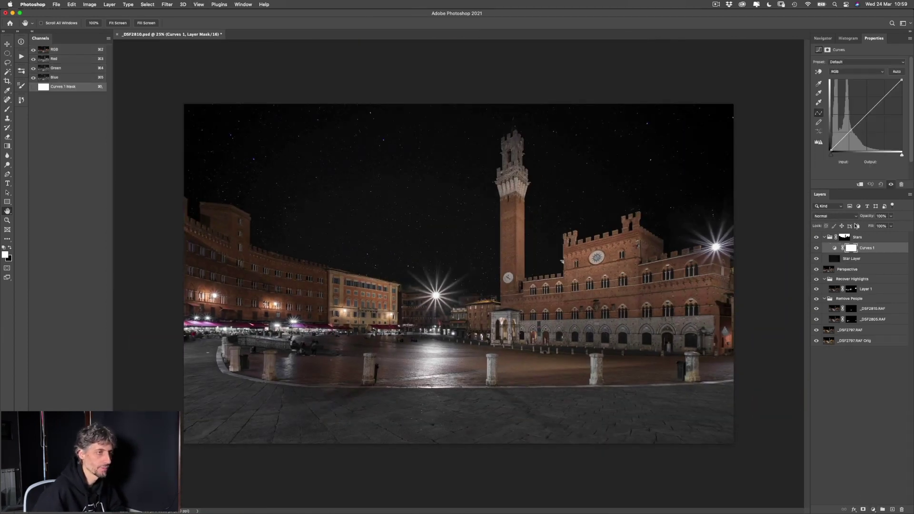
key(alt)
alt+click(834, 249)
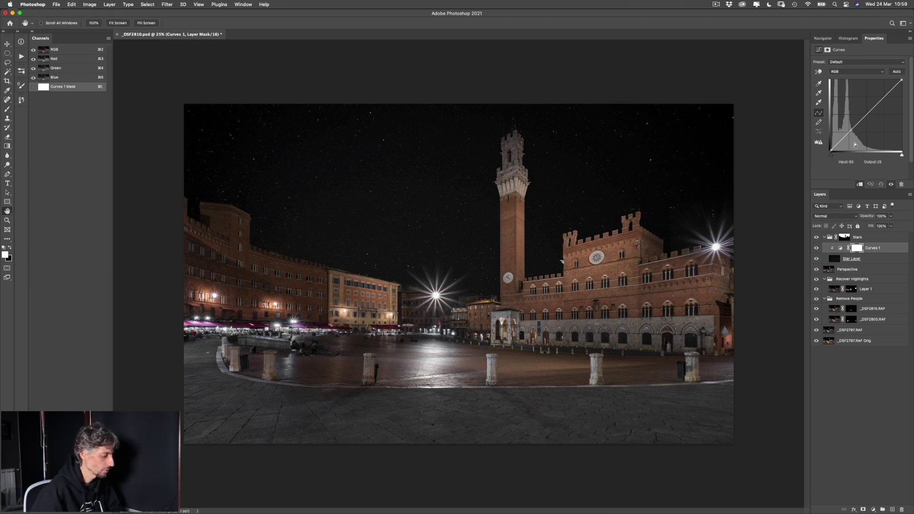
Darken the star sky with the clipped curve by setting its black point input to 8
drag(832, 157, 834, 156)
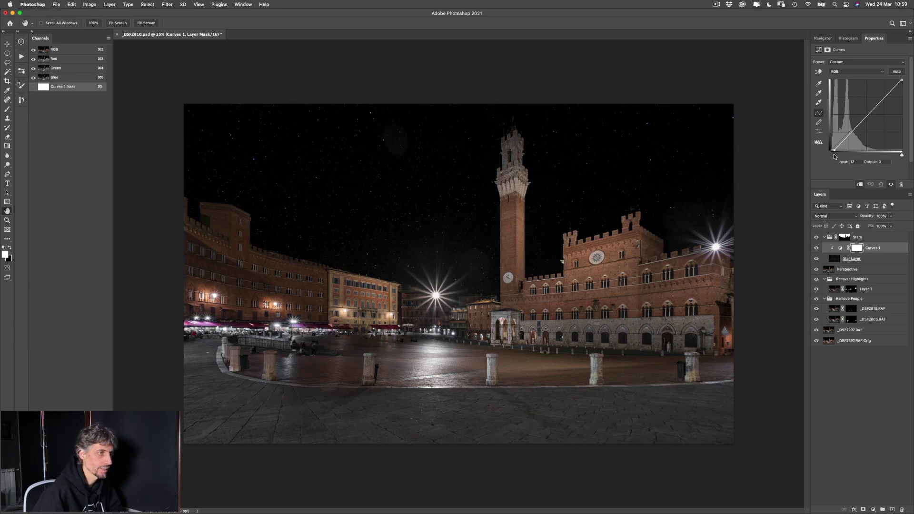
drag(834, 156, 832, 158)
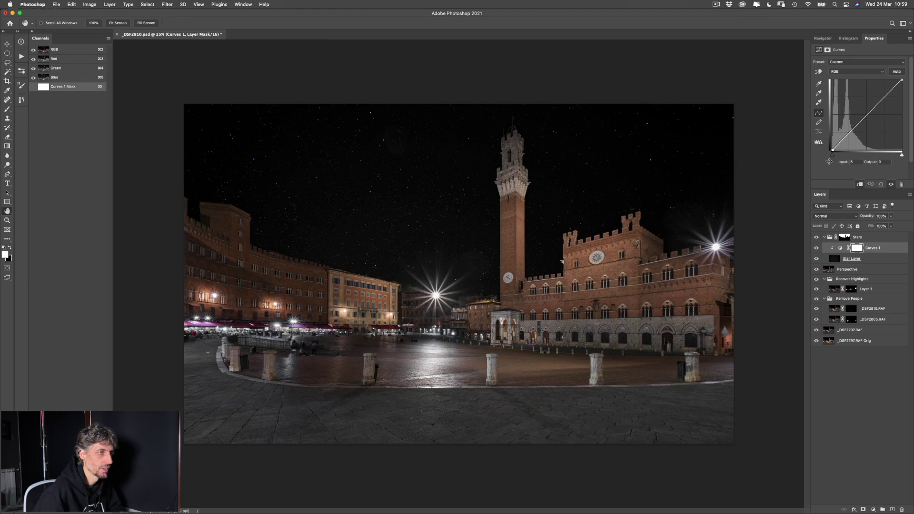
click(849, 161)
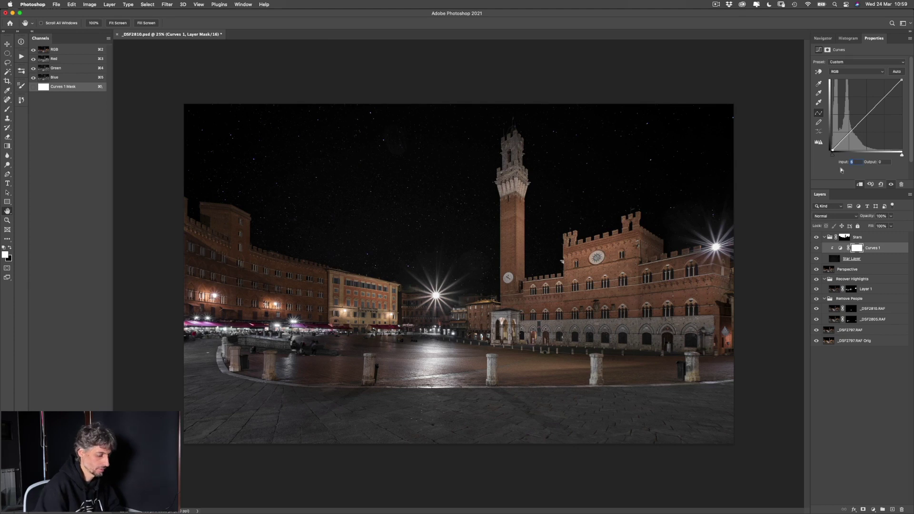
text(8)
key(Return)
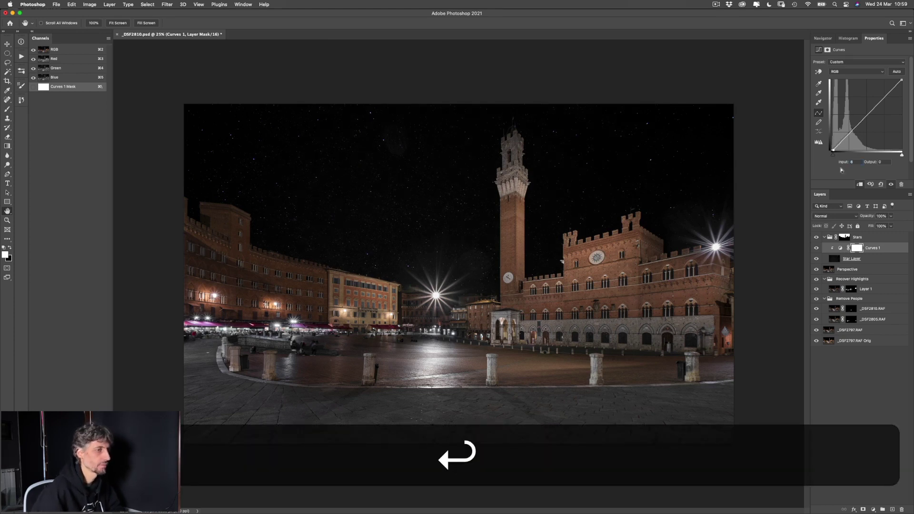
Toggle the clipped Curves layer's visibility to compare the sky with and without the adjustment, leaving it visible
click(816, 248)
click(816, 248)
click(816, 248)
click(817, 248)
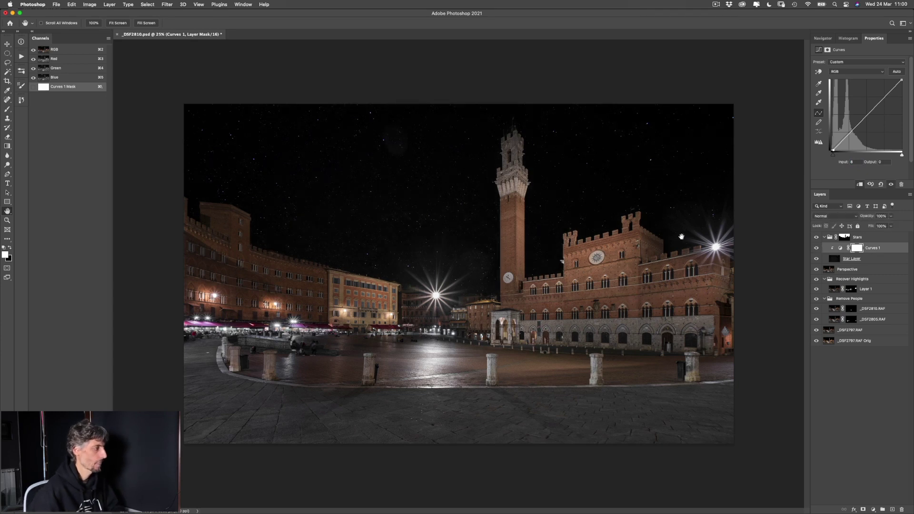
Examine the darkened sky and stars up close along the rooftops, tower and street lamps, then return to the whole image
key(super+space)
drag(722, 246, 754, 264)
drag(365, 250, 675, 237)
drag(575, 243, 749, 227)
drag(634, 230, 679, 326)
drag(618, 257, 770, 233)
drag(655, 236, 788, 269)
drag(690, 246, 857, 314)
drag(646, 228, 222, 355)
drag(344, 335, 438, 108)
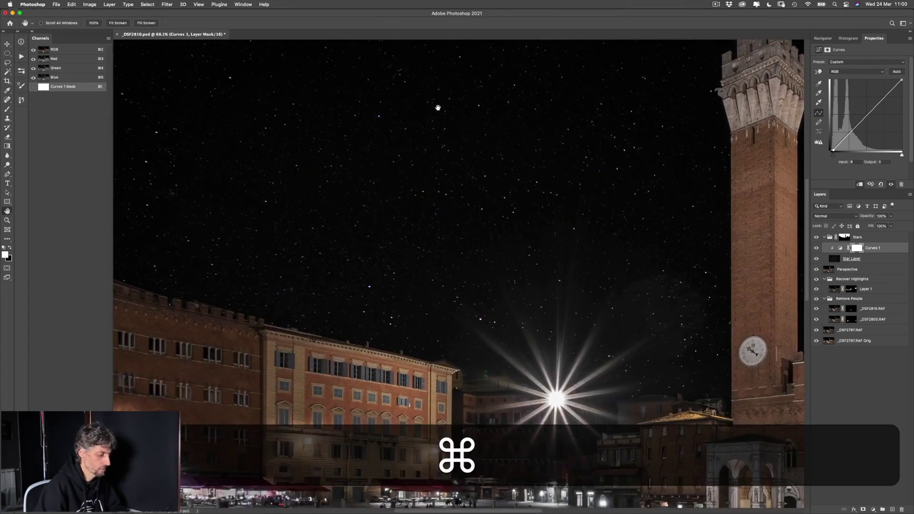
key(super+minus)
key(super+minus)
key(super+minus)
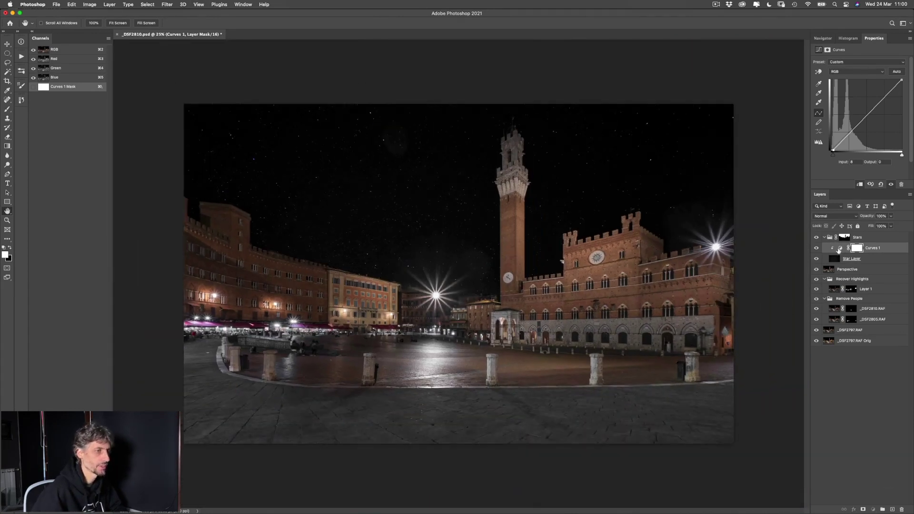
Try lower opacities such as 50% and 60% on the Star Layer, then return it to 100%
click(834, 259)
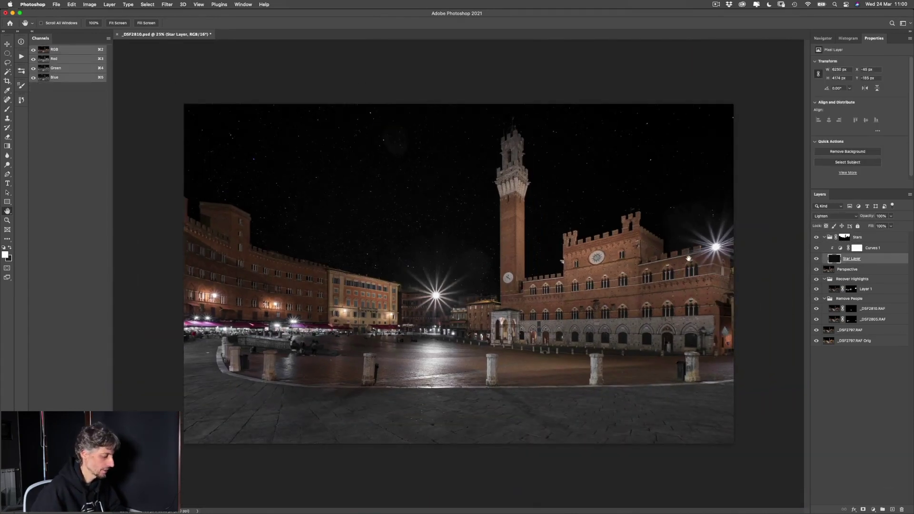
key(h)
key(l)
key(5)
key(6)
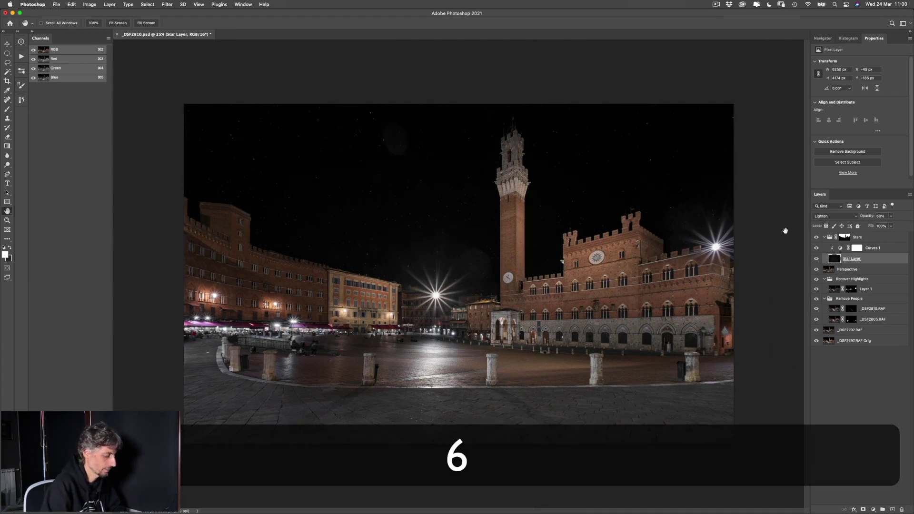
key(7)
key(0)
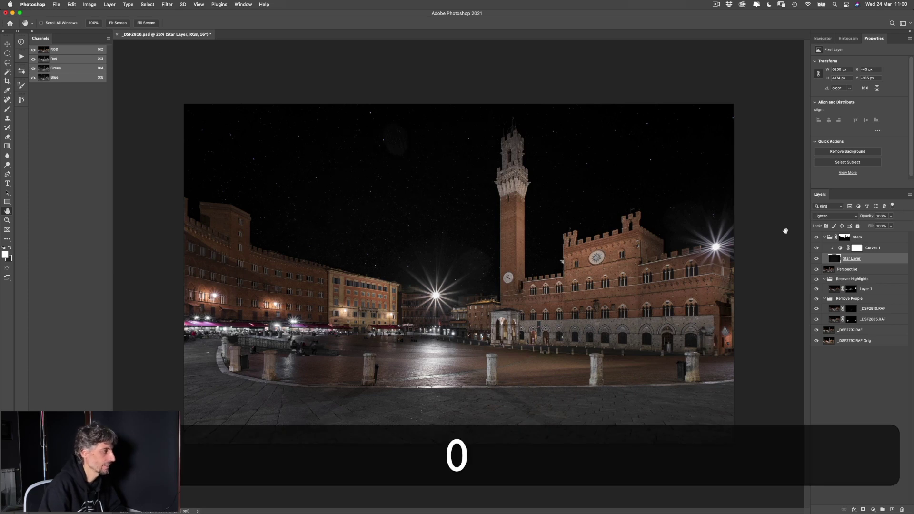
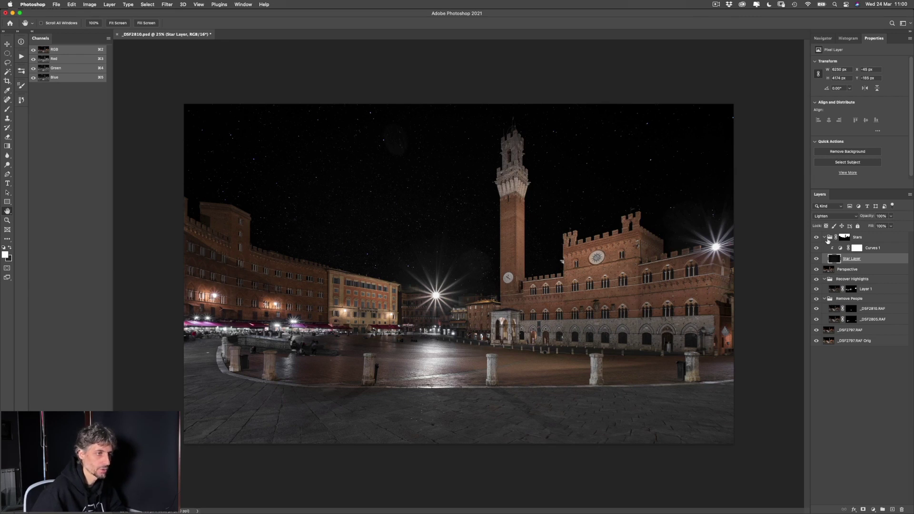
Add a new layer above Perspective and stamp the visible image onto it with the Stars group hidden
click(828, 270)
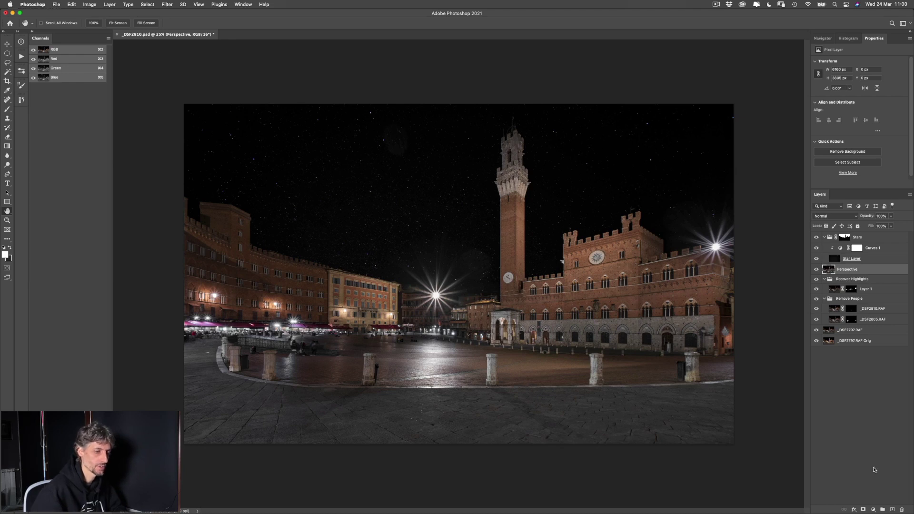
click(892, 508)
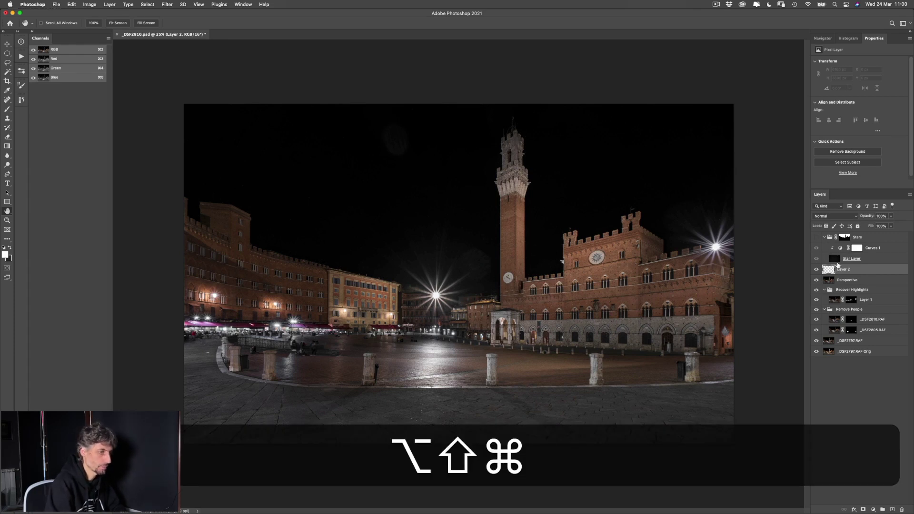
key(alt+shift+super+e)
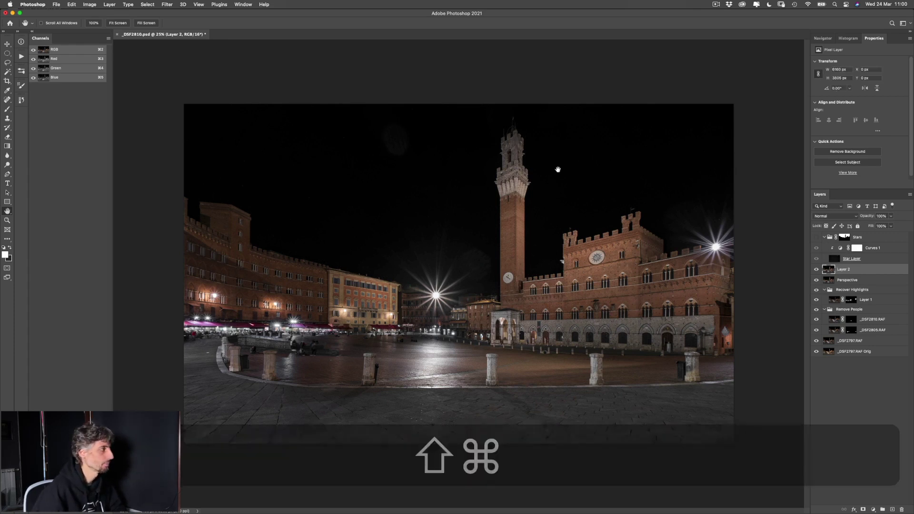
Apply a High Pass filter with a 3.0-pixel radius to the stamped layer and set its blend mode to Soft Light
click(167, 5)
mouse_move(171, 154)
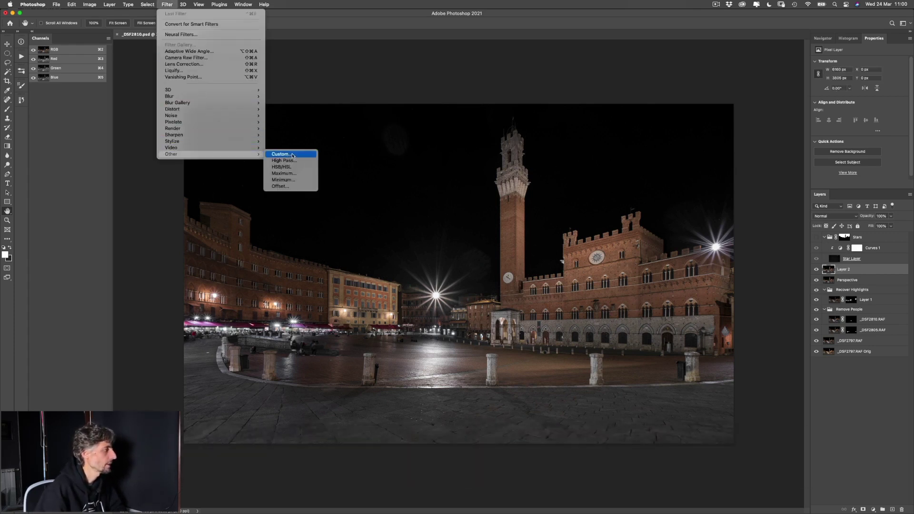
click(293, 159)
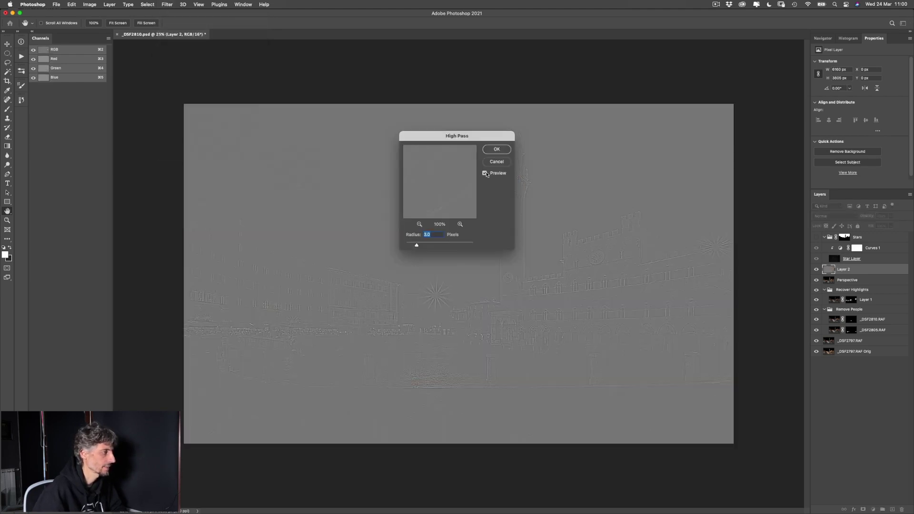
click(496, 151)
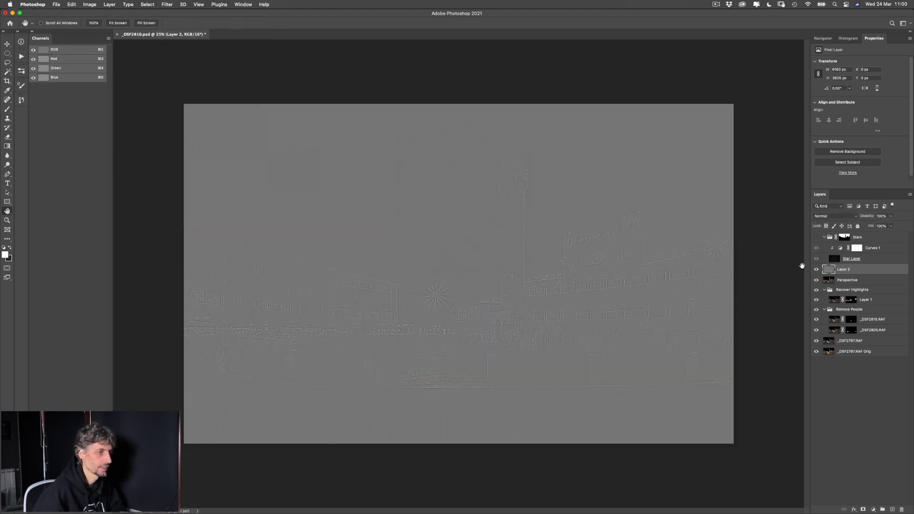
click(829, 216)
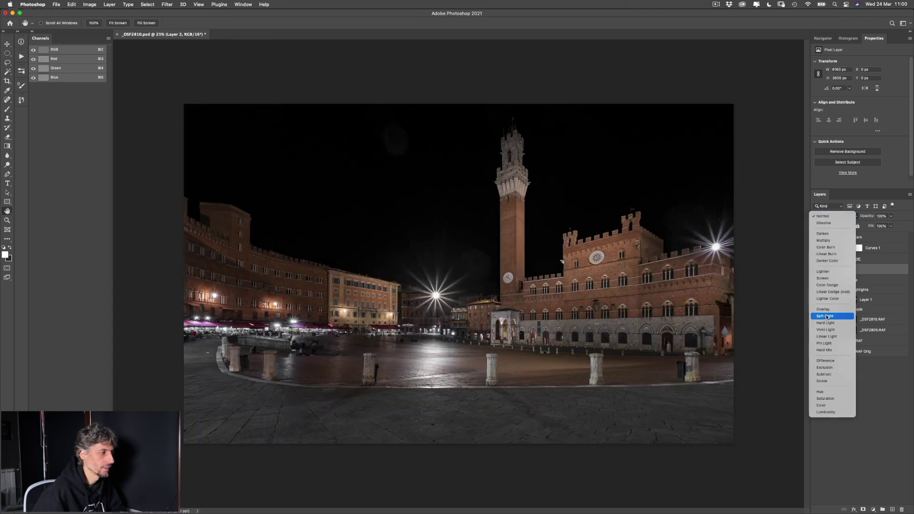
click(825, 316)
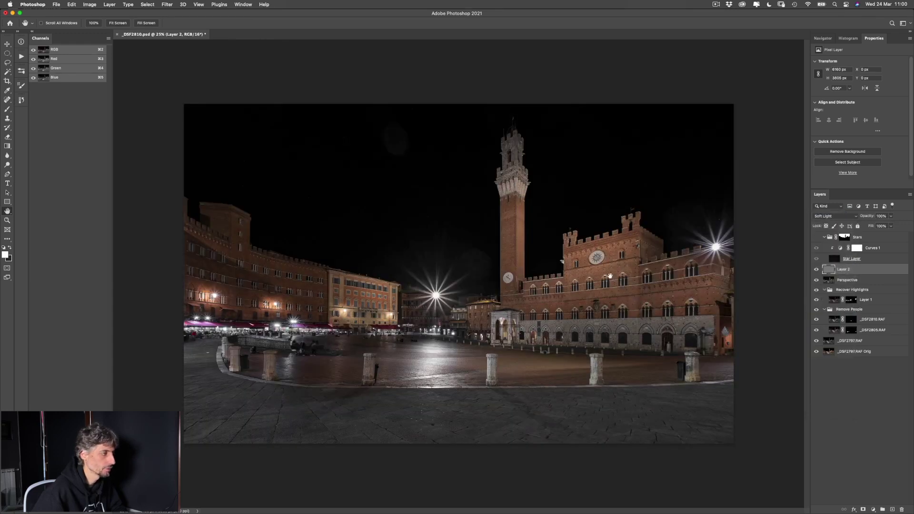
Compare the buildings at 100% with and without the sharpening layer, leaving it visible
key(alt+super+0)
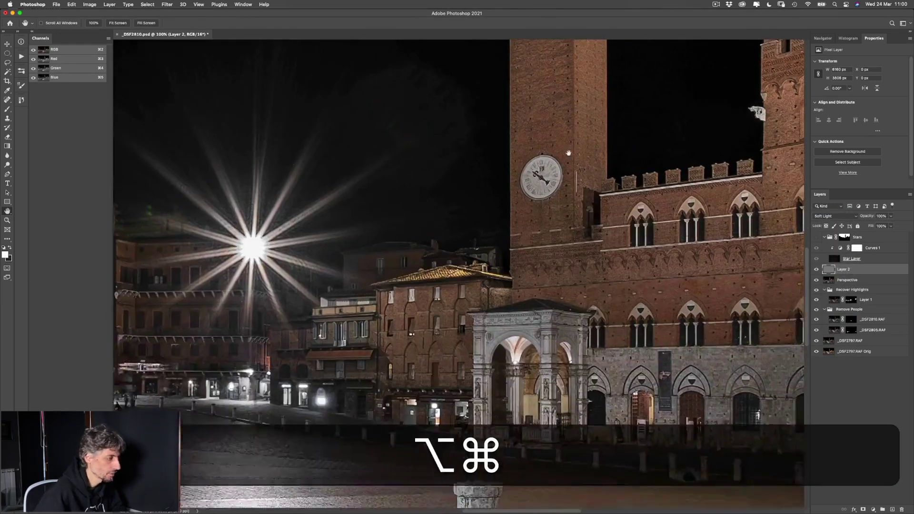
drag(568, 153, 545, 140)
click(817, 269)
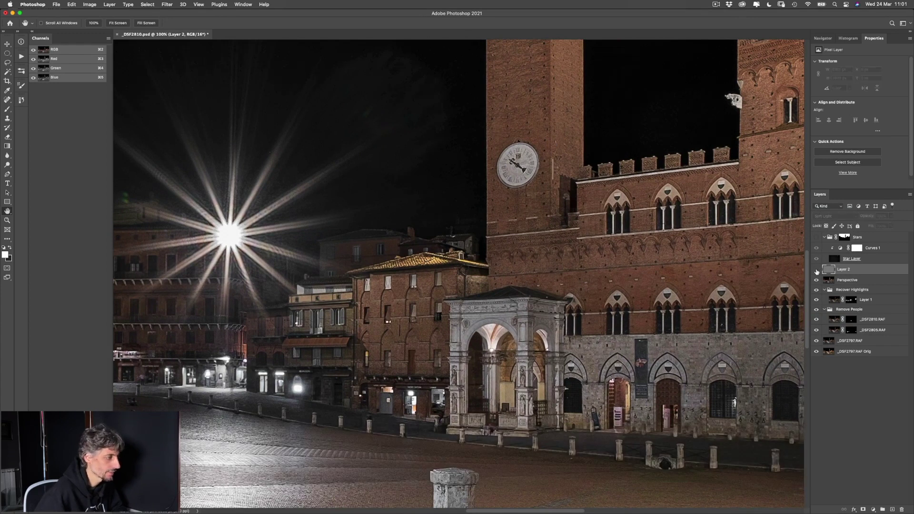
click(816, 270)
click(817, 270)
click(817, 269)
Rename the sharpening layer as High Pass 3.0 and show the Stars group again
double_click(845, 271)
text(Hi)
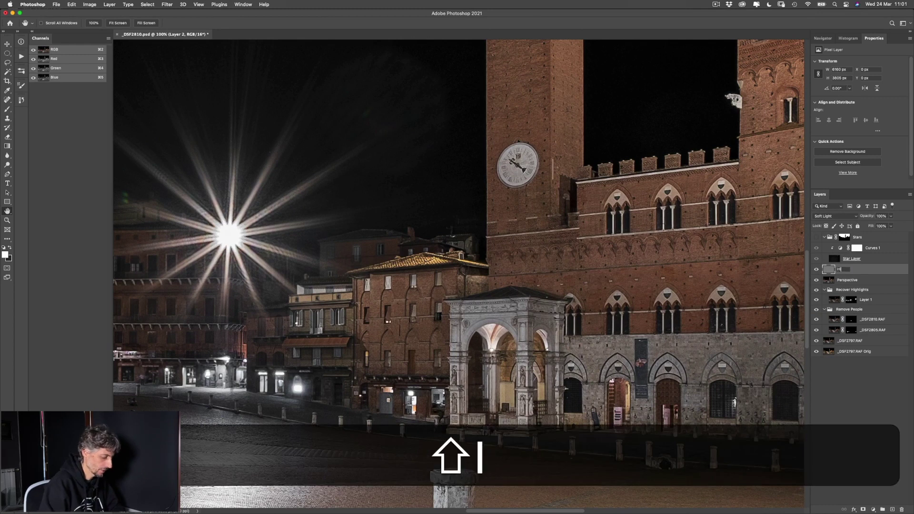
text(gh)
key(BackSpace)
text(gh P)
key(shift+BackSpace)
text(Pass 3.0)
key(Return)
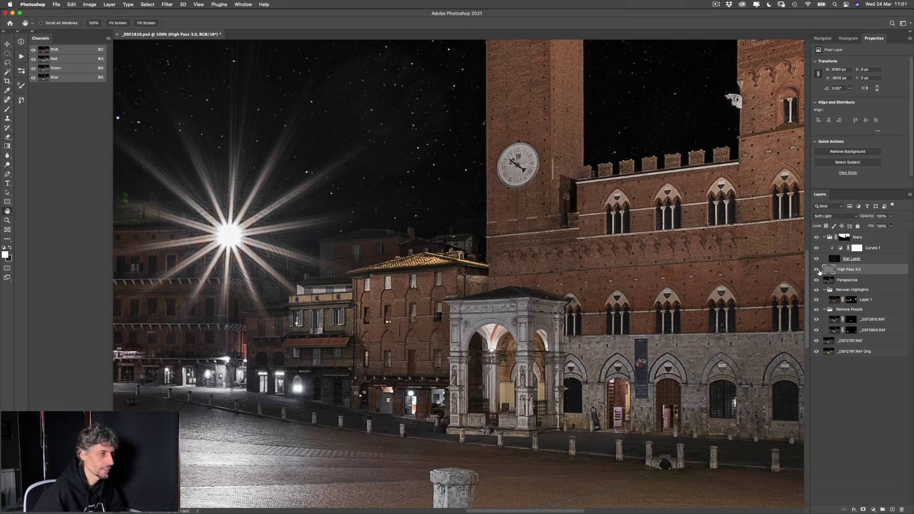
Copy the Stars group's mask onto the High Pass 3.0 layer, invert it to exclude the sky, and check the mask
scroll(655, 195, up, 3)
scroll(654, 195, left, 1)
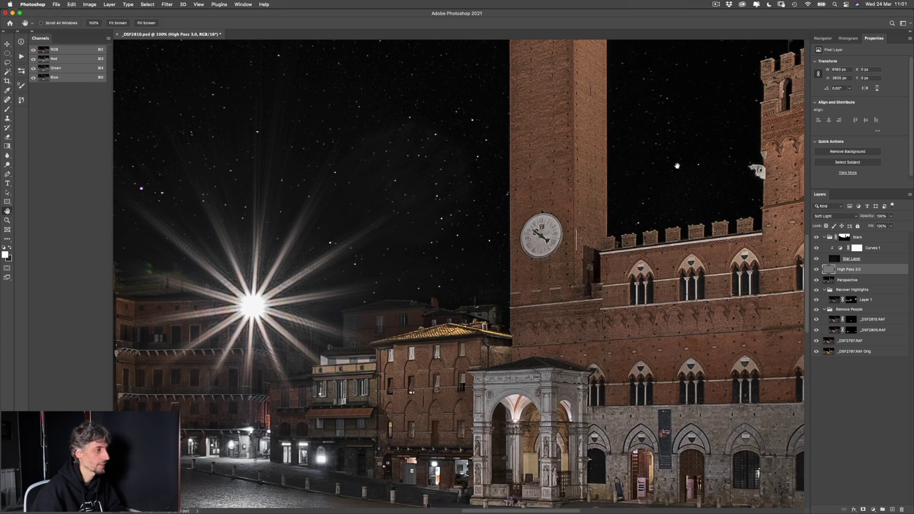
key(alt)
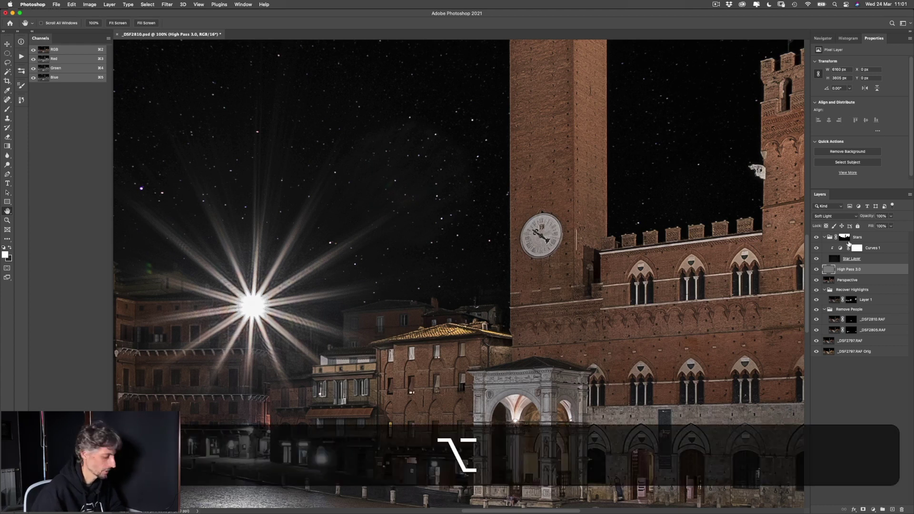
drag(845, 239, 848, 270)
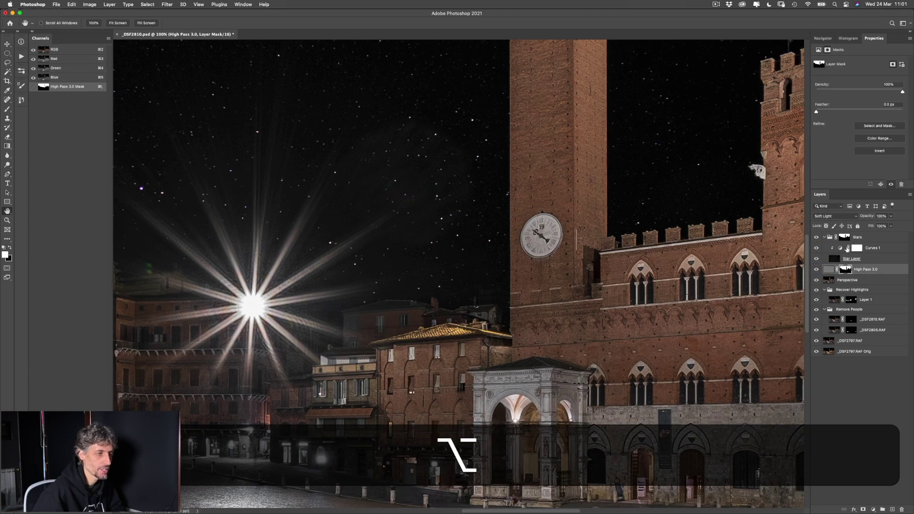
key(super+i)
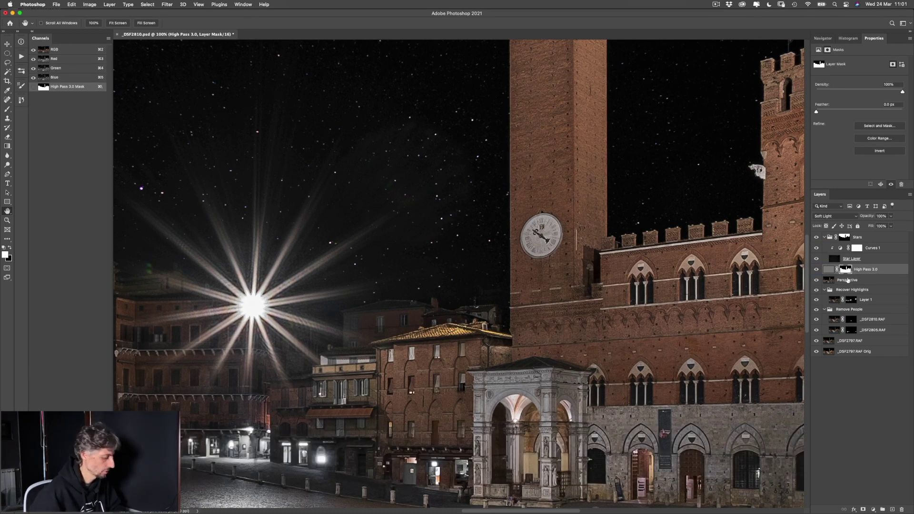
key(alt)
alt+click(845, 270)
alt+click(844, 272)
Compare the buildings with and without the masked High Pass 3.0 layer, leave it visible, and return to the whole image
click(816, 270)
click(816, 270)
click(816, 270)
click(817, 271)
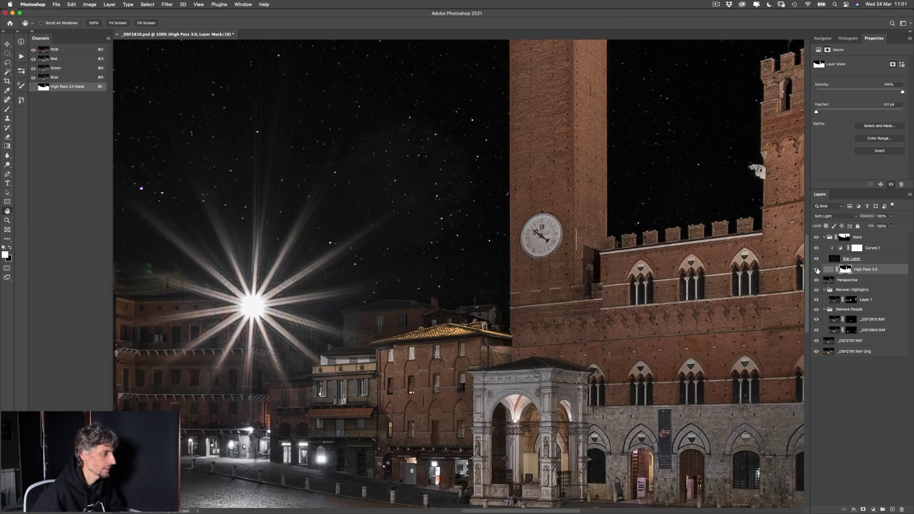
key(super+0)
key(super+minus)
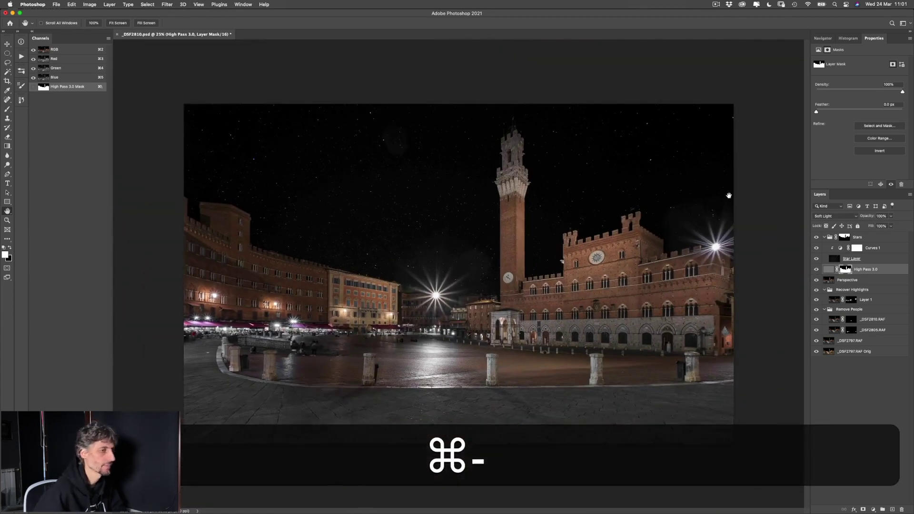
With the Stars group selected, load the RGB channel's luminosity as a selection, save it as an alpha channel, and deselect
click(832, 238)
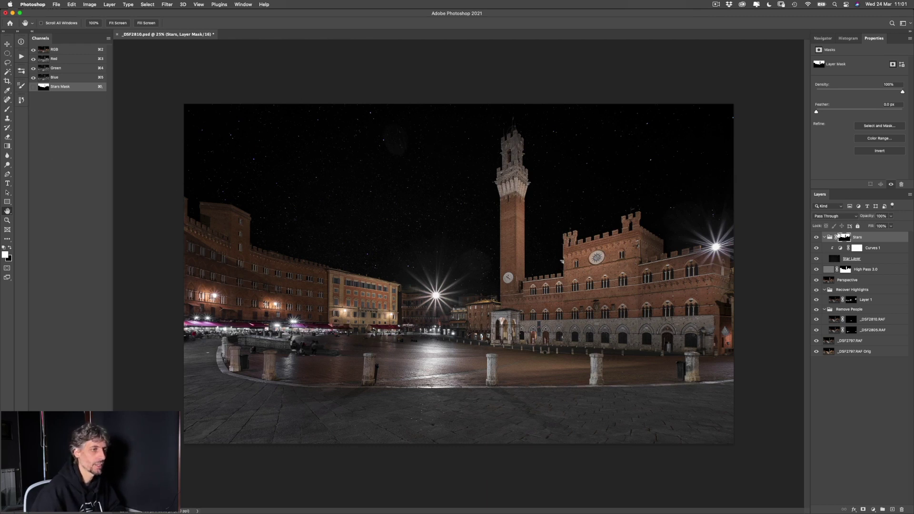
click(830, 237)
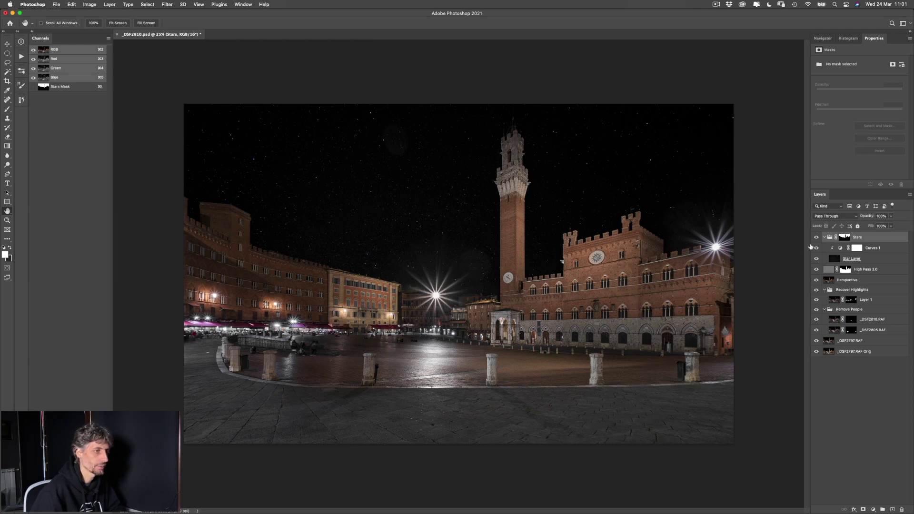
super+click(43, 53)
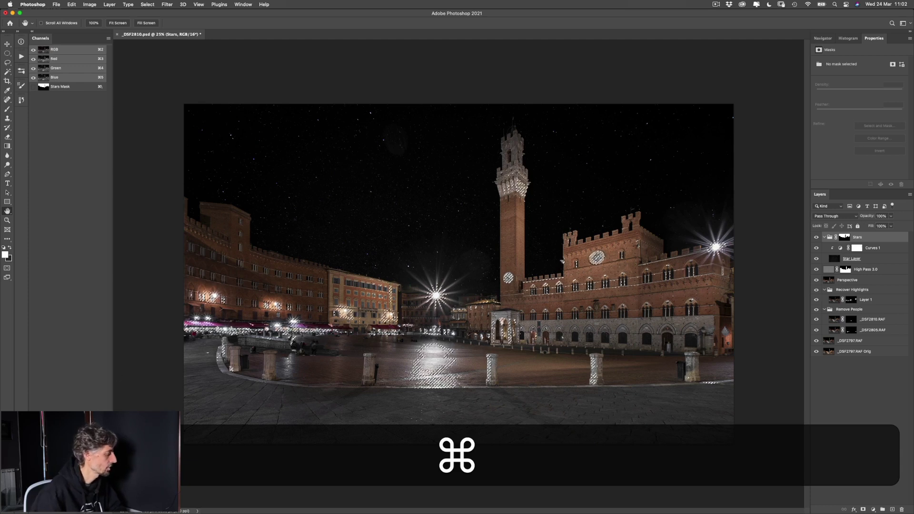
click(85, 509)
key(super+d)
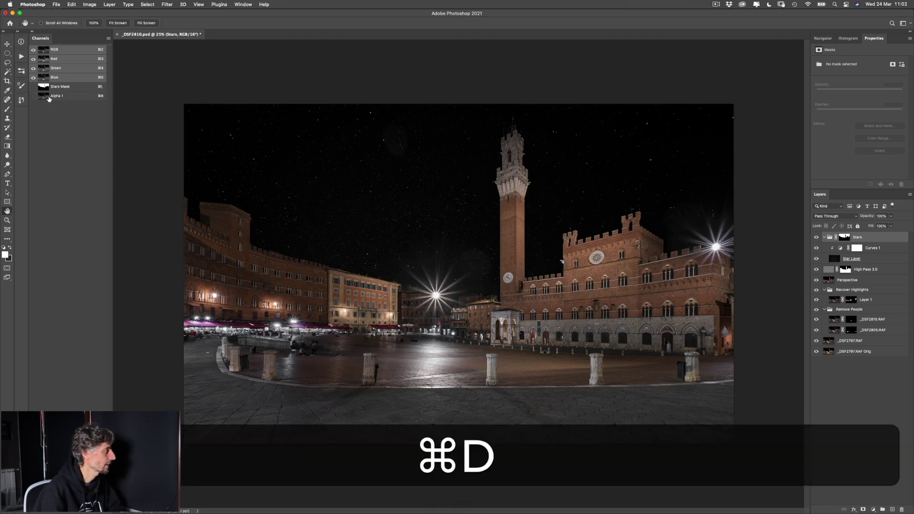
Duplicate the Alpha 1 channel and invert the copy to make a darks mask
click(49, 99)
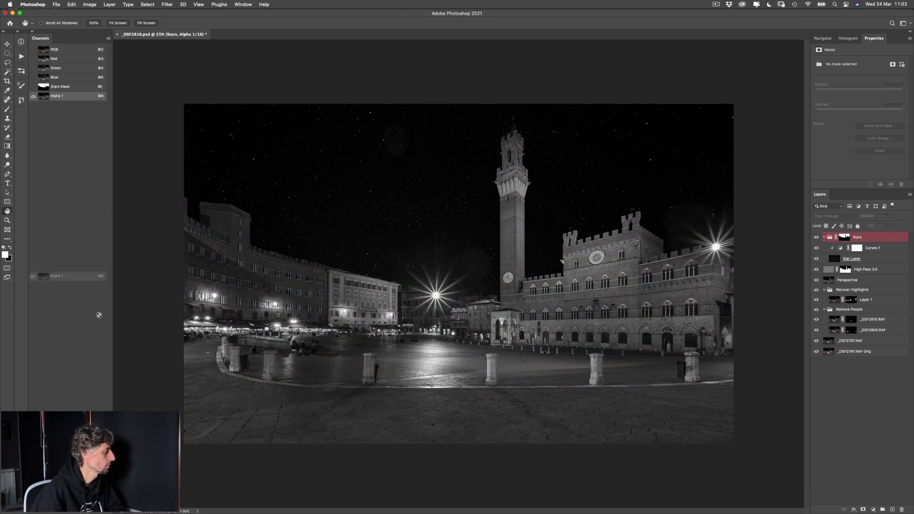
drag(58, 96, 94, 510)
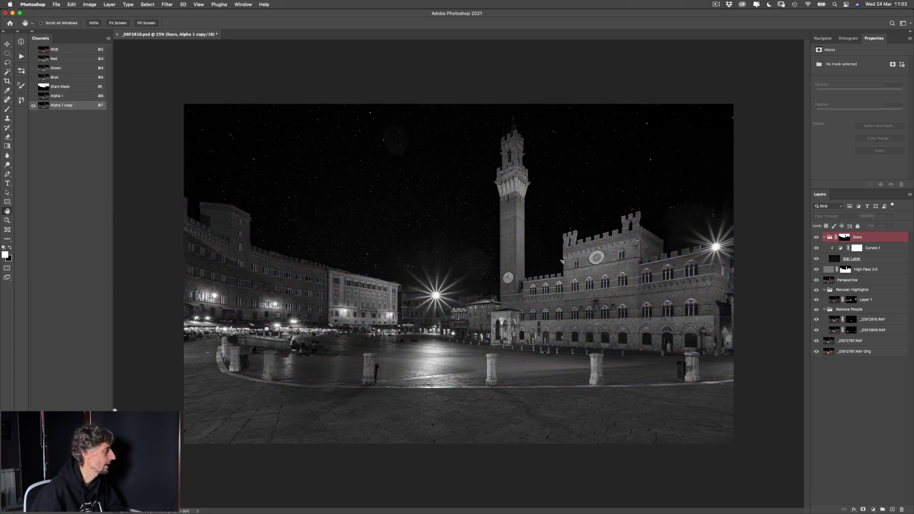
key(super+i)
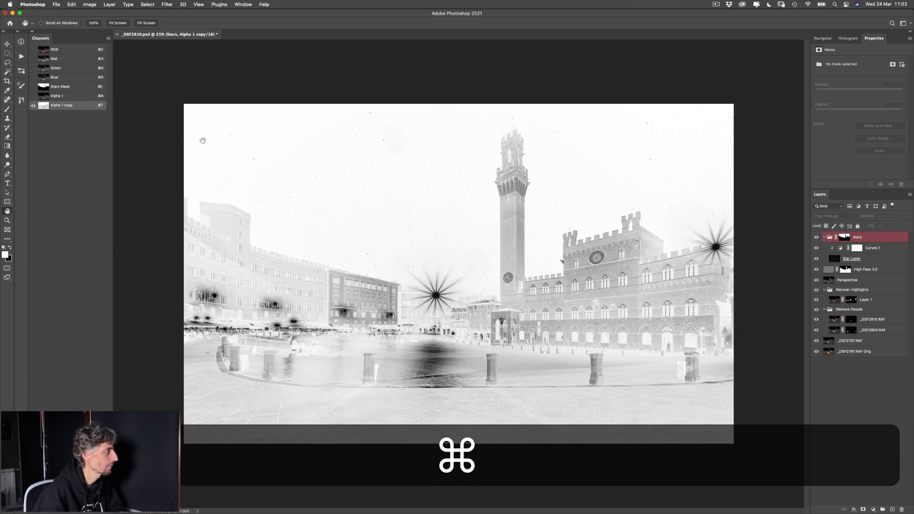
Return to the composite view, select the whole image, and subtract Alpha 1 and Alpha 1 copy to isolate the midtones
click(44, 50)
key(super+a)
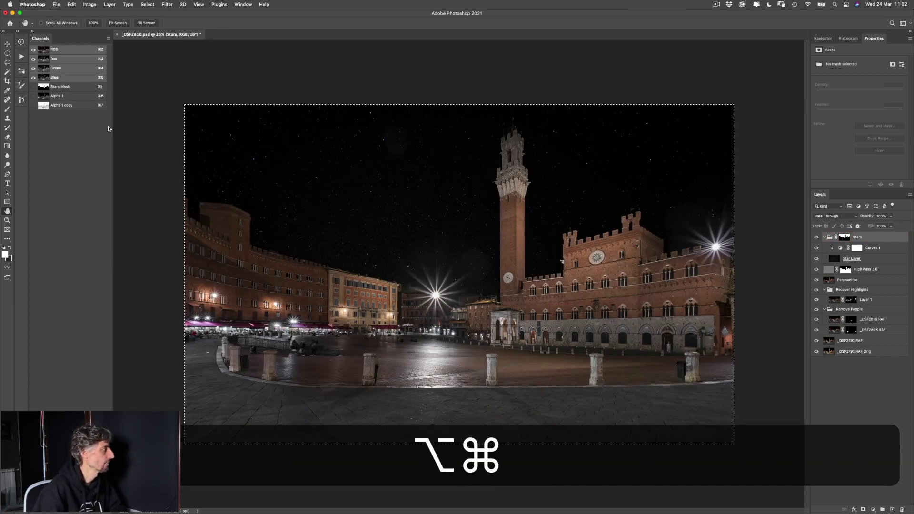
alt+super+click(45, 105)
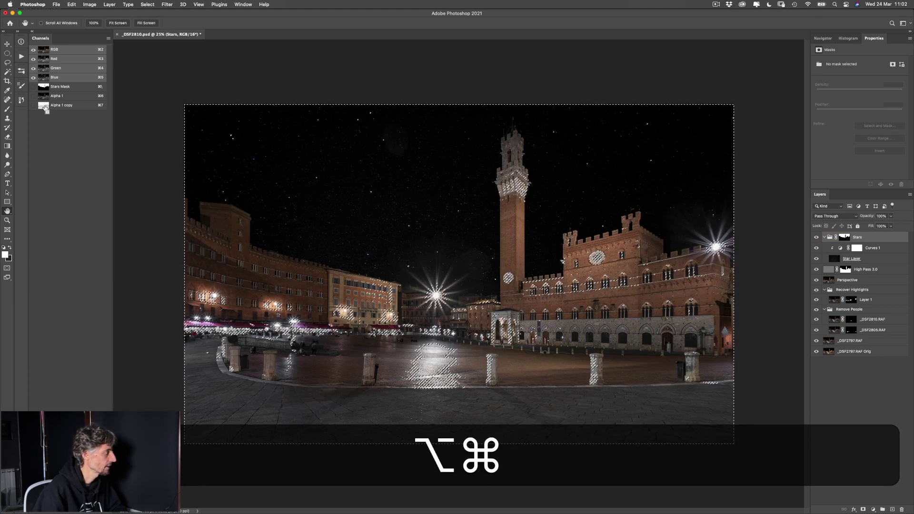
alt+super+click(45, 106)
click(456, 181)
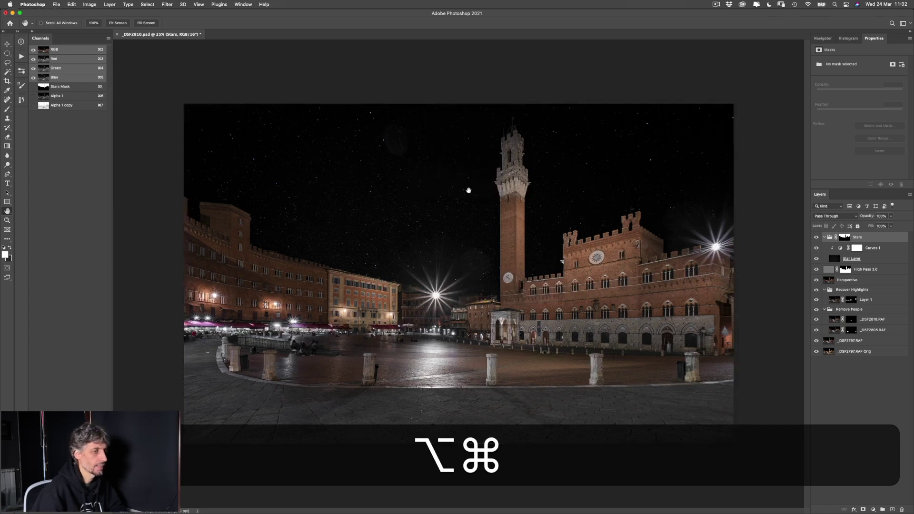
Add a Curves adjustment layer above the Stars group, masked by the midtone selection, and view its mask
click(873, 509)
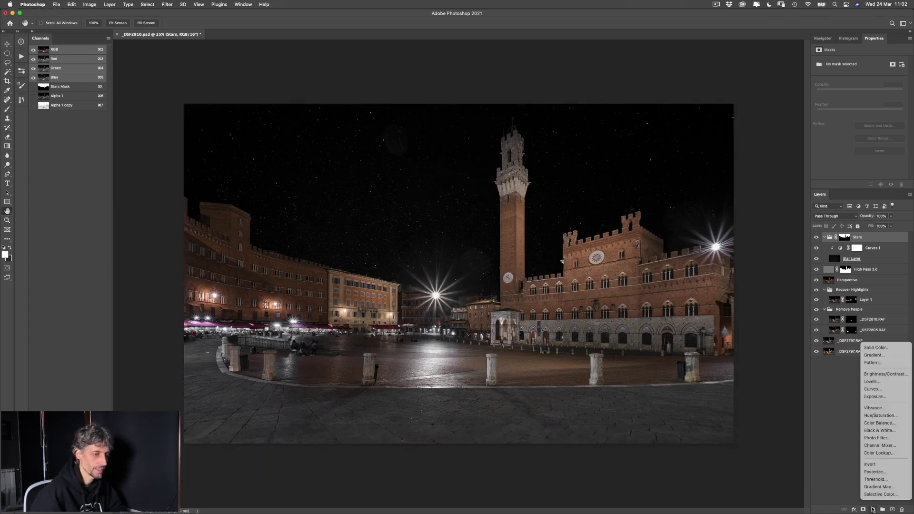
click(874, 390)
drag(836, 248, 835, 238)
alt+click(847, 239)
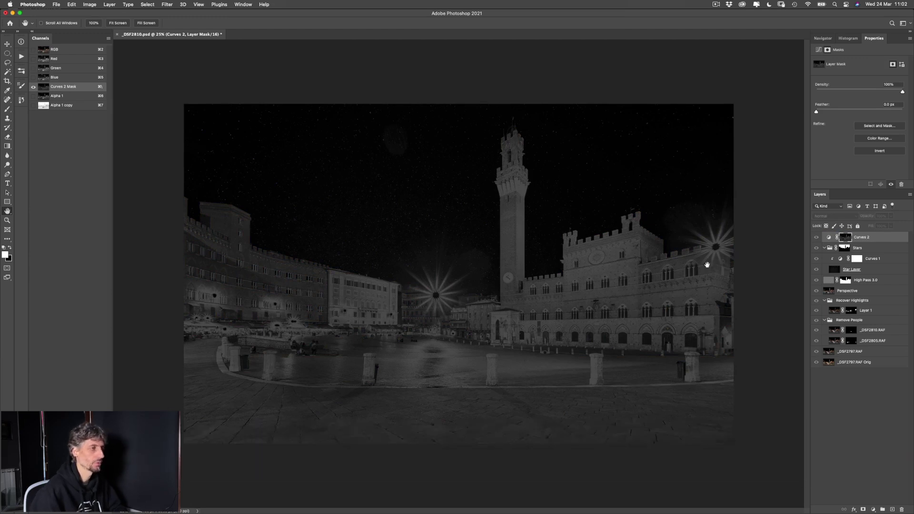
Shape the midtone curve into an S, lowering the shadow point from input 67 to output 46 and raising the highlights to output 211
click(829, 238)
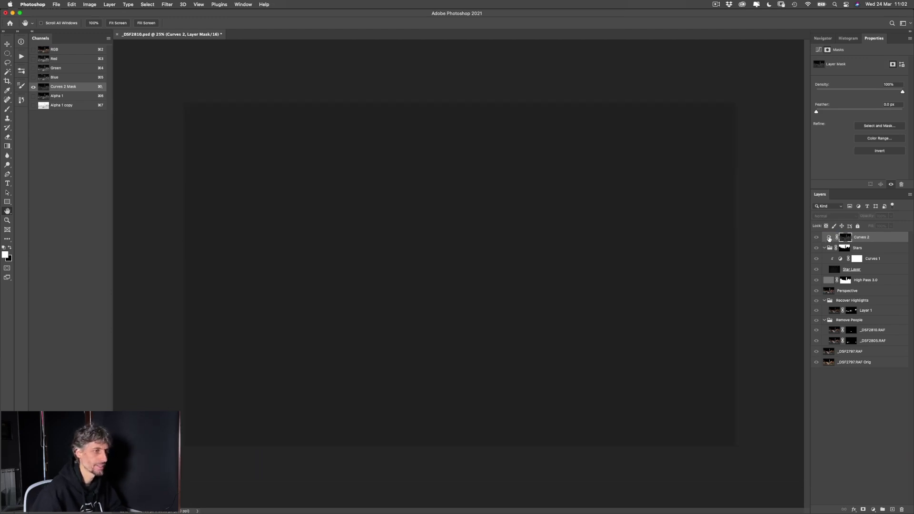
drag(856, 128, 849, 137)
drag(884, 98, 884, 92)
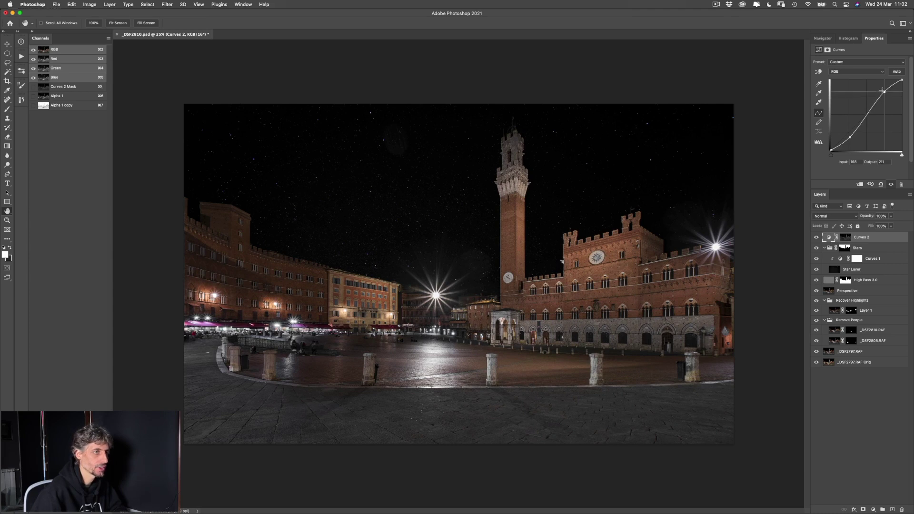
click(850, 137)
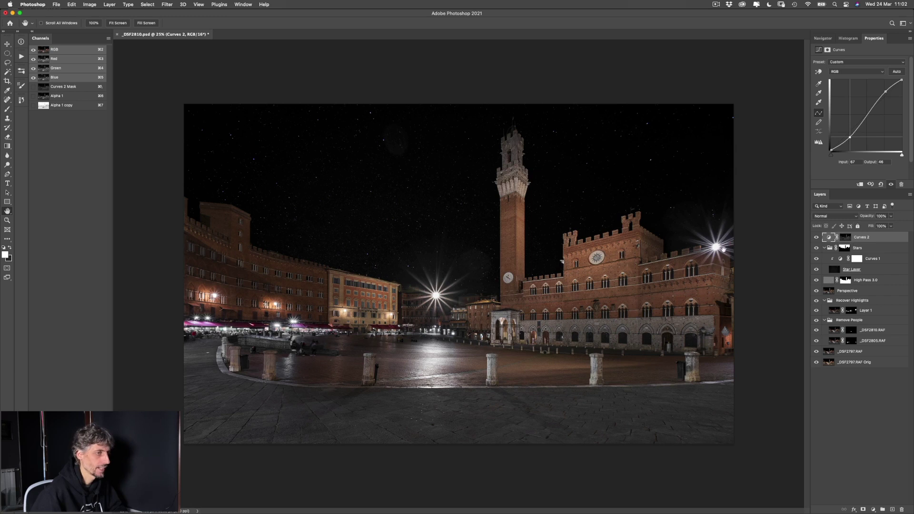
Toggle the Curves 2 layer's visibility to compare the image with and without the midtone contrast, leaving it visible
click(816, 237)
click(816, 238)
click(817, 238)
click(817, 239)
click(817, 237)
click(817, 238)
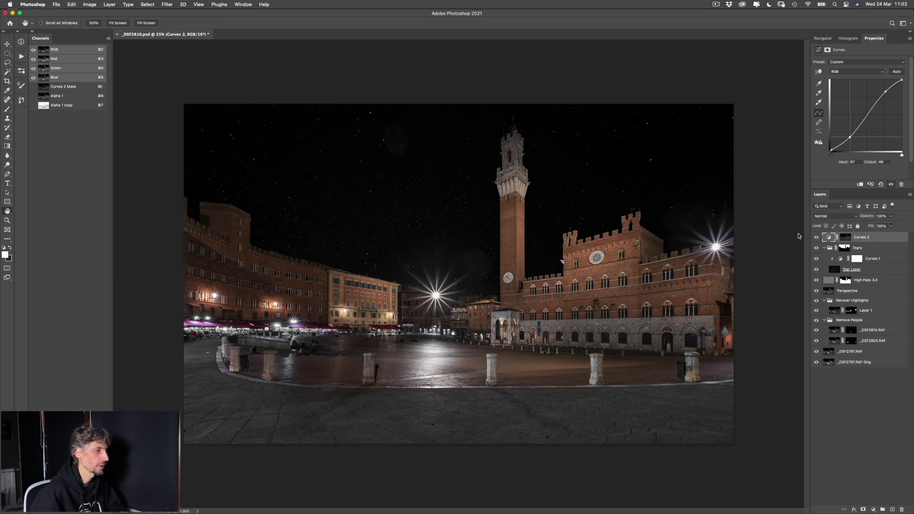
Rename the Curves 2 adjustment layer as Midtone Contrast
click(865, 238)
double_click(865, 238)
text(Midtone C)
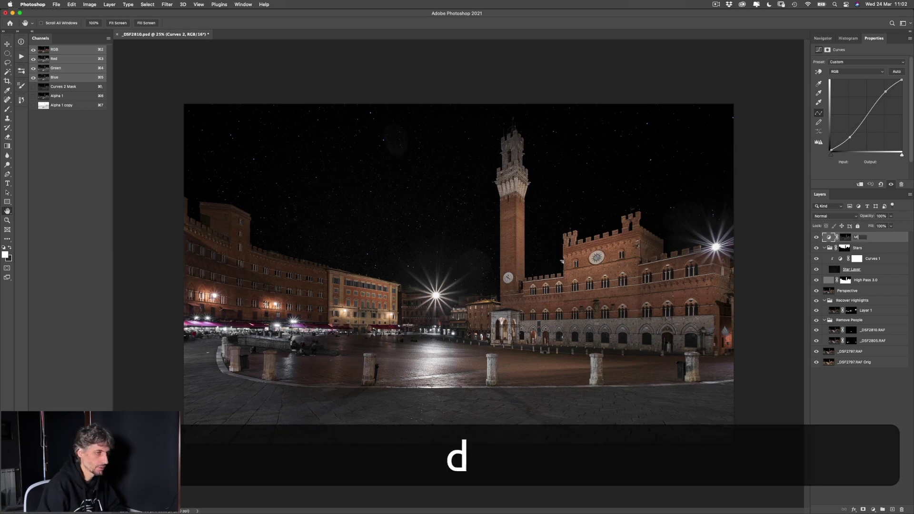
text(ontrast)
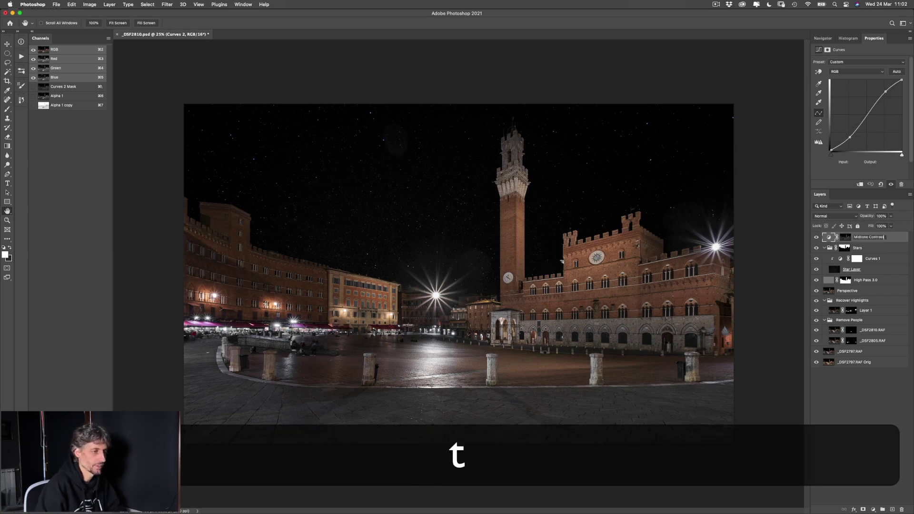
key(Return)
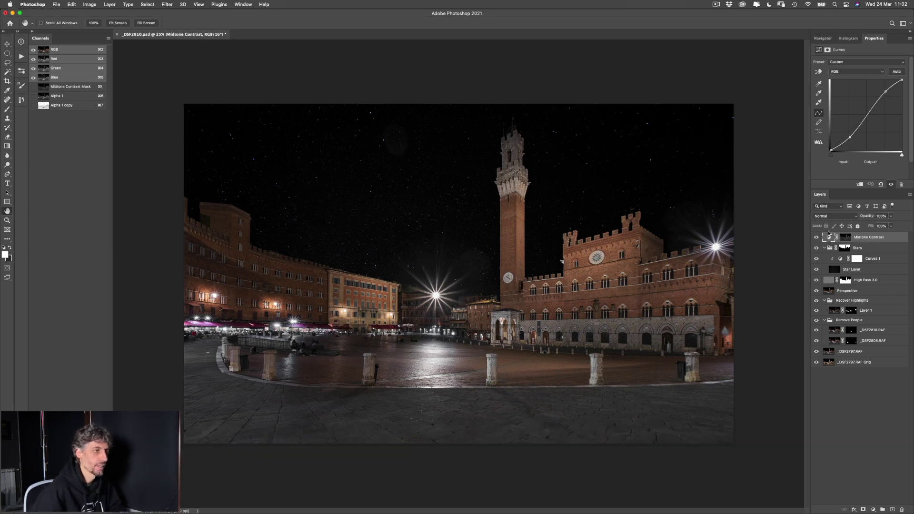
Delete the Alpha 1 and Alpha 1 copy channels and return to the RGB composite
click(46, 97)
shift+click(47, 105)
drag(48, 105, 106, 510)
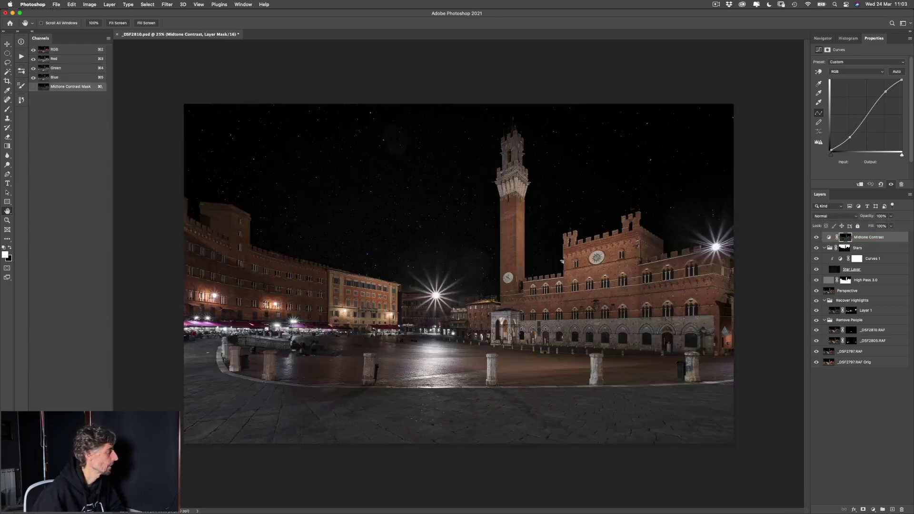
click(47, 51)
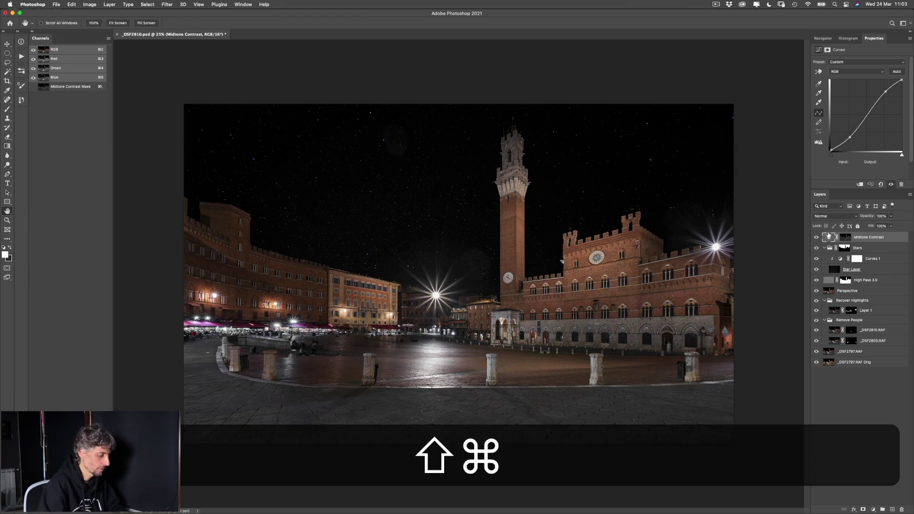
Stamp all visible layers into a new layer on top and apply a Gaussian Blur with a 10-pixel radius
key(alt+shift+super+e)
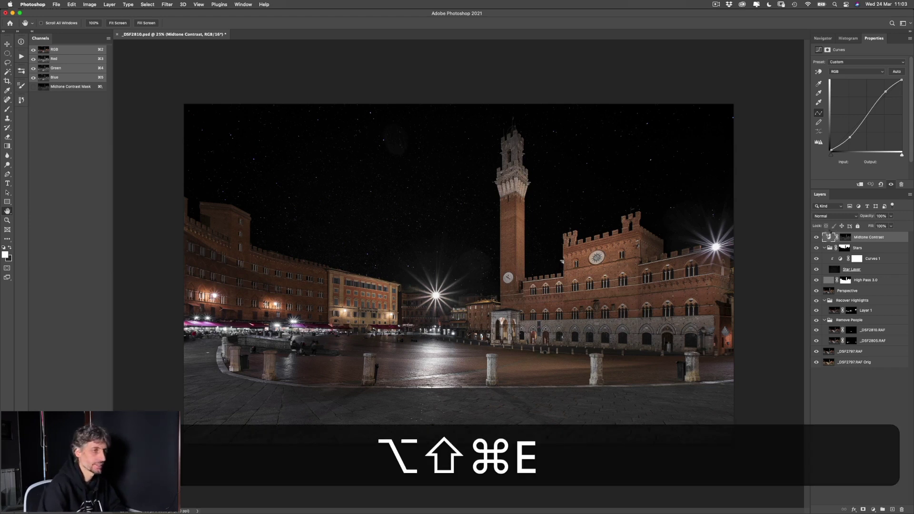
click(168, 4)
mouse_move(219, 97)
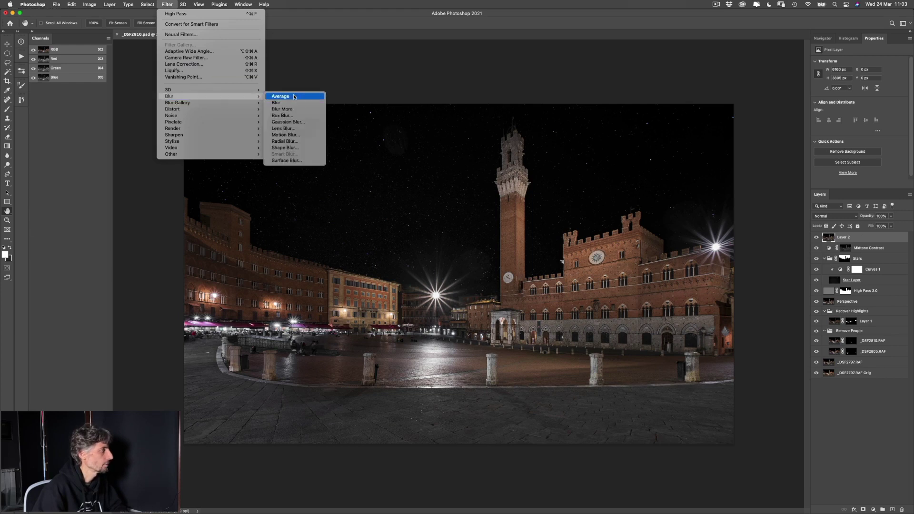
click(305, 124)
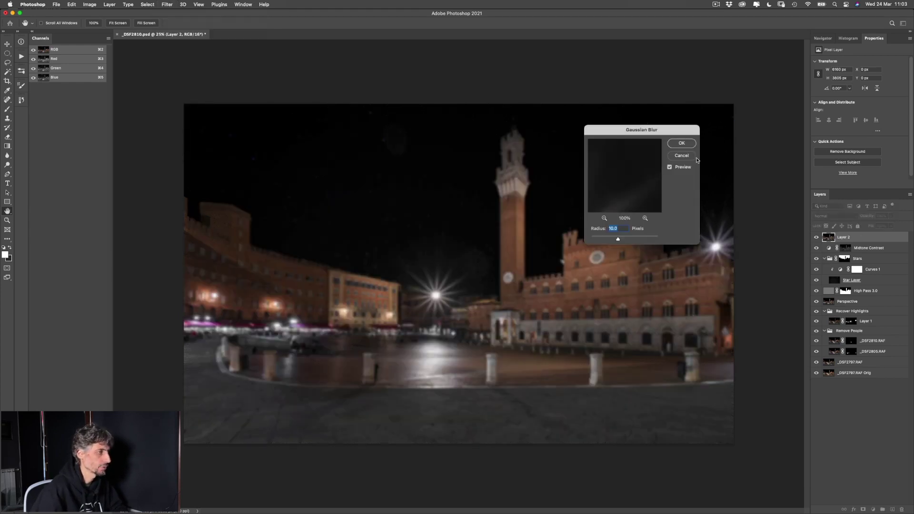
click(683, 144)
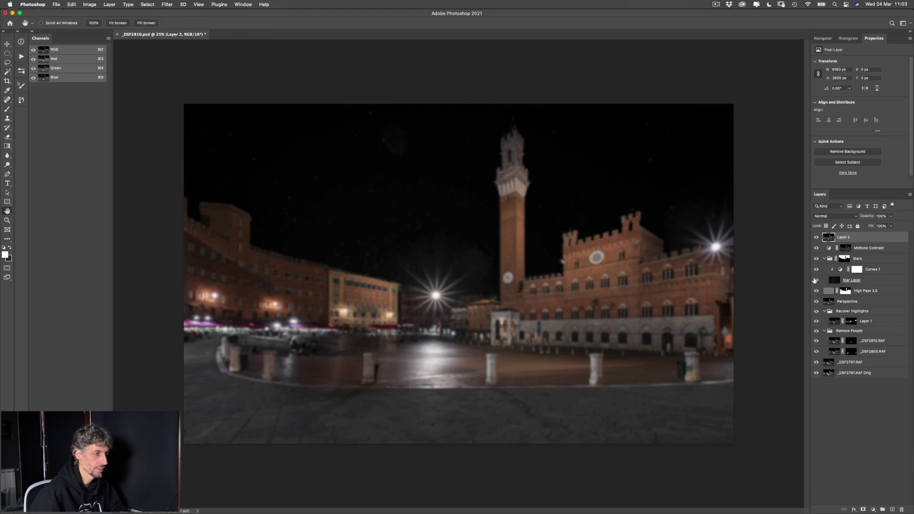
Rename the blurred layer as Blur and set its opacity to 50%
double_click(842, 237)
text(Blur)
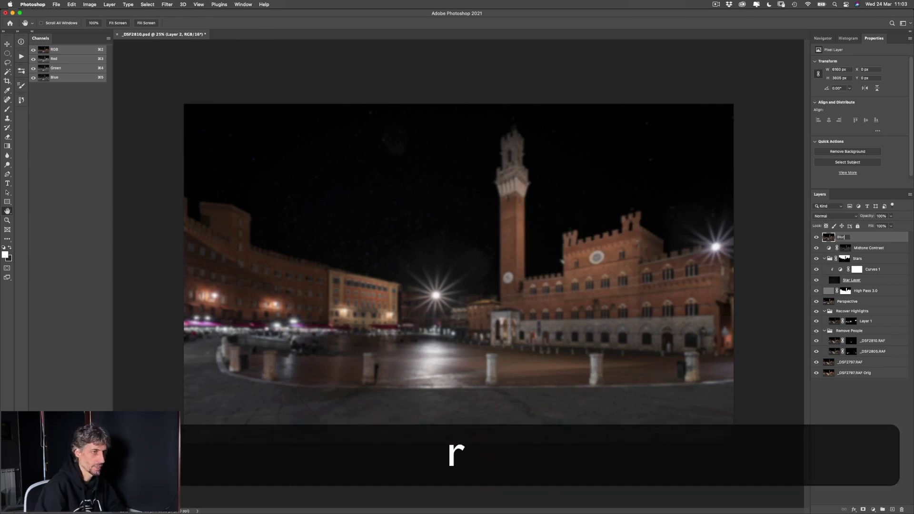
key(Return)
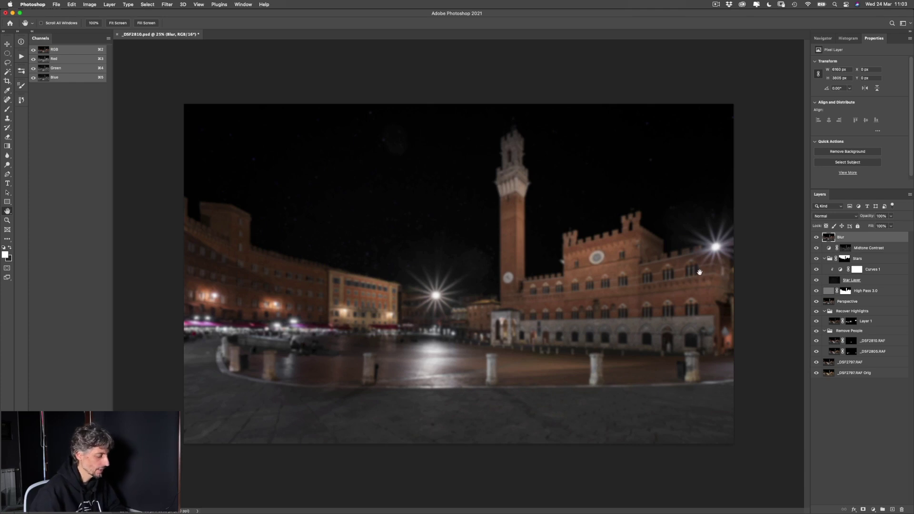
key(5)
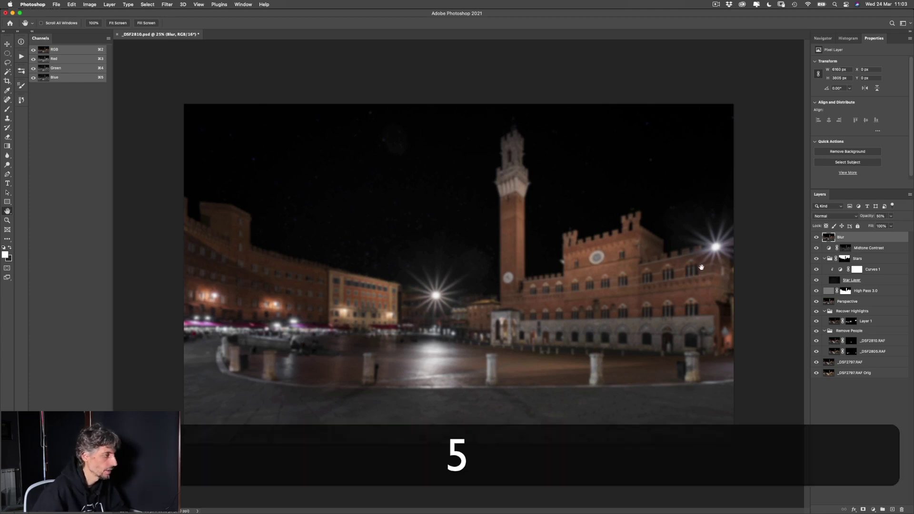
super+click(471, 286)
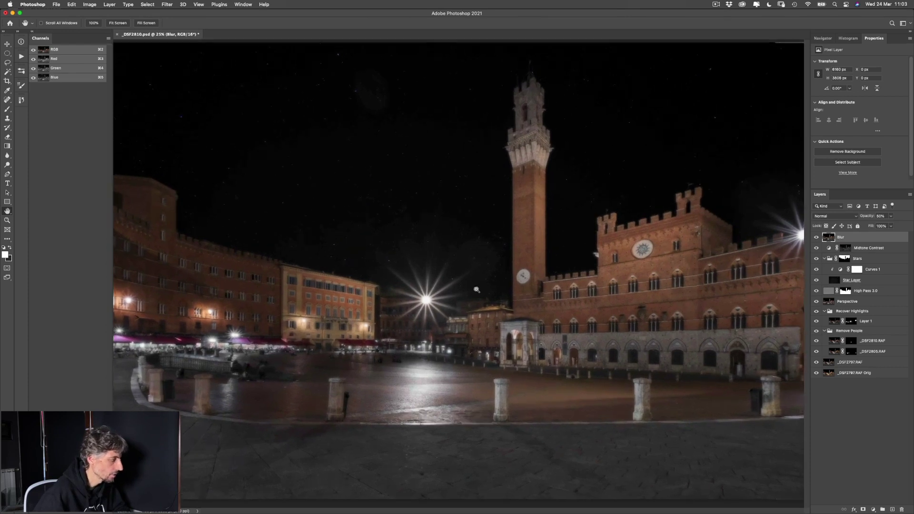
alt+super+click(475, 287)
drag(466, 289, 463, 289)
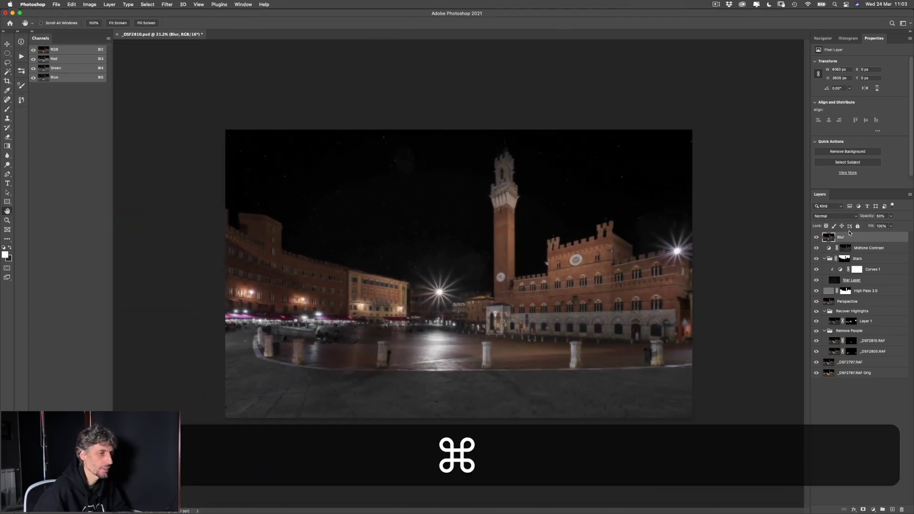
Hide the Blur layer, load the RGB composite's luminosity as a selection, and add it as the layer's mask
click(816, 238)
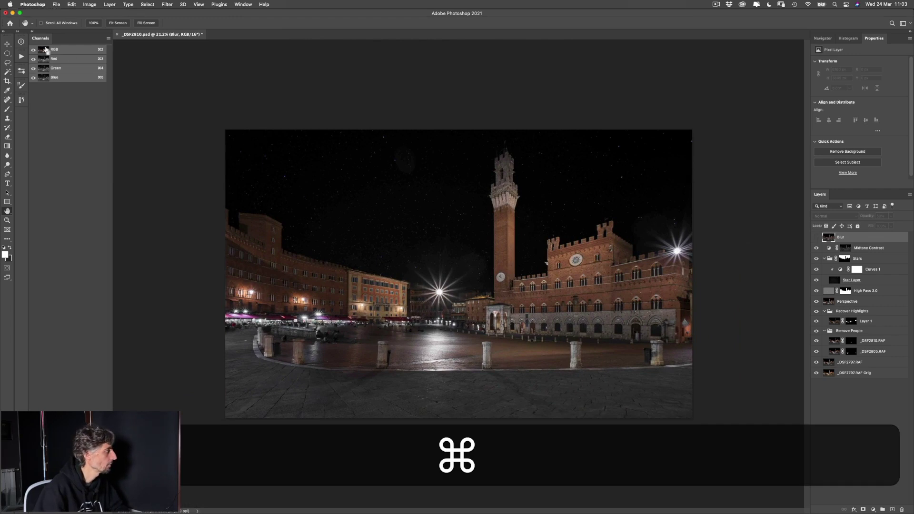
super+click(43, 53)
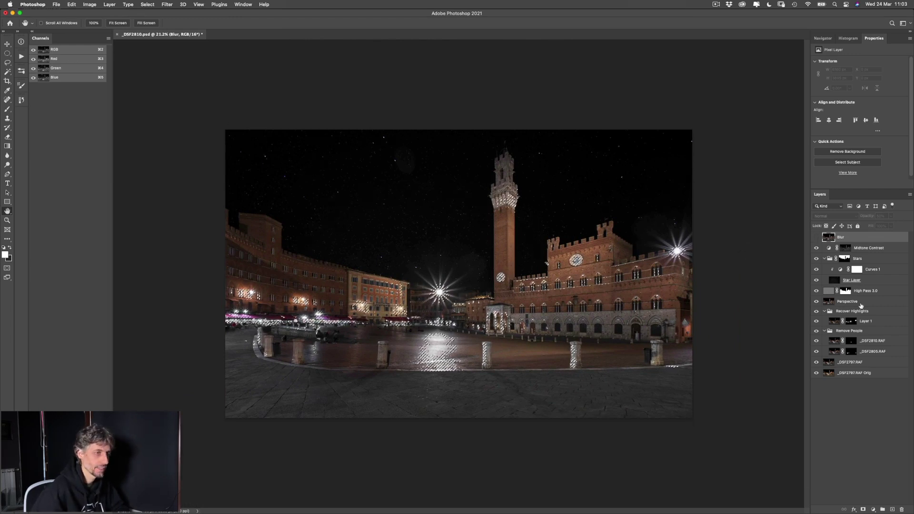
click(863, 509)
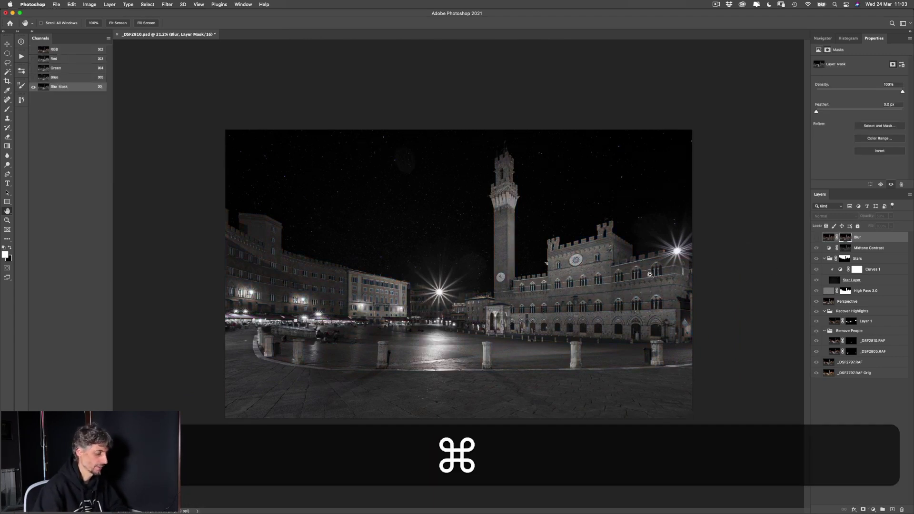
Darken the Blur mask with Curves, moving the black point to input 68, output 0, and reselect the layer's image
key(super+m)
drag(680, 177, 700, 180)
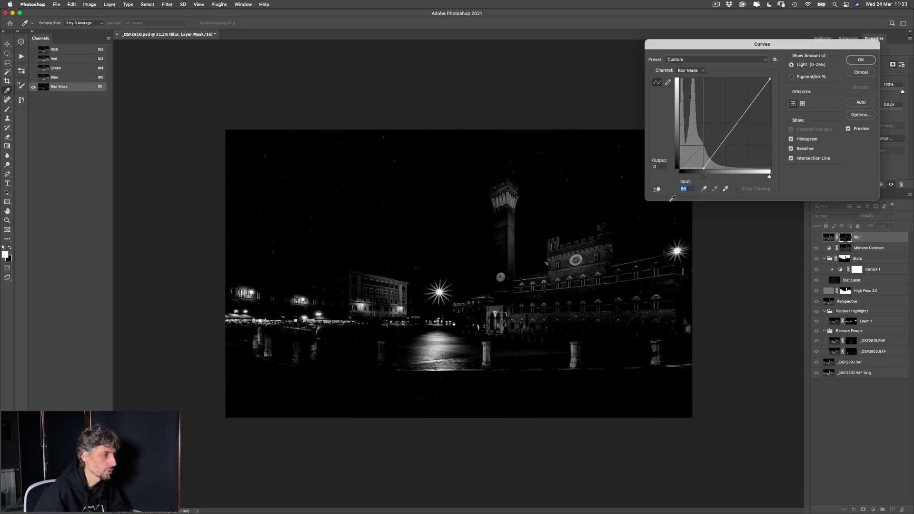
drag(703, 176, 704, 177)
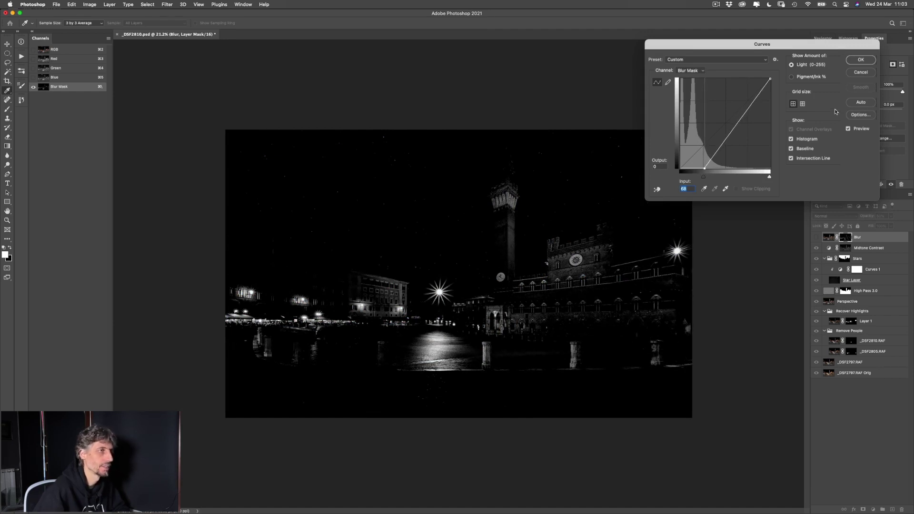
click(861, 60)
click(828, 237)
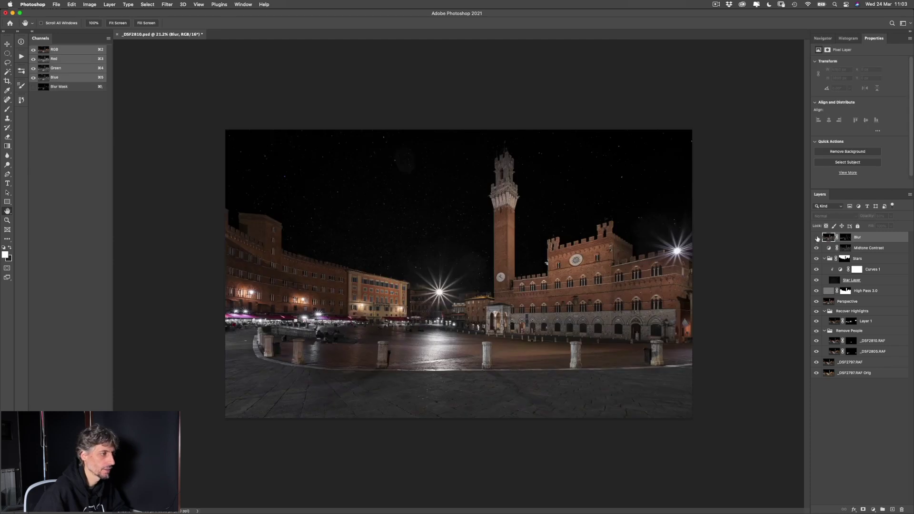
Show the Blur layer and toggle its visibility to compare the street lights and palace facade up close, leaving it visible
key(super+space)
drag(465, 300, 499, 308)
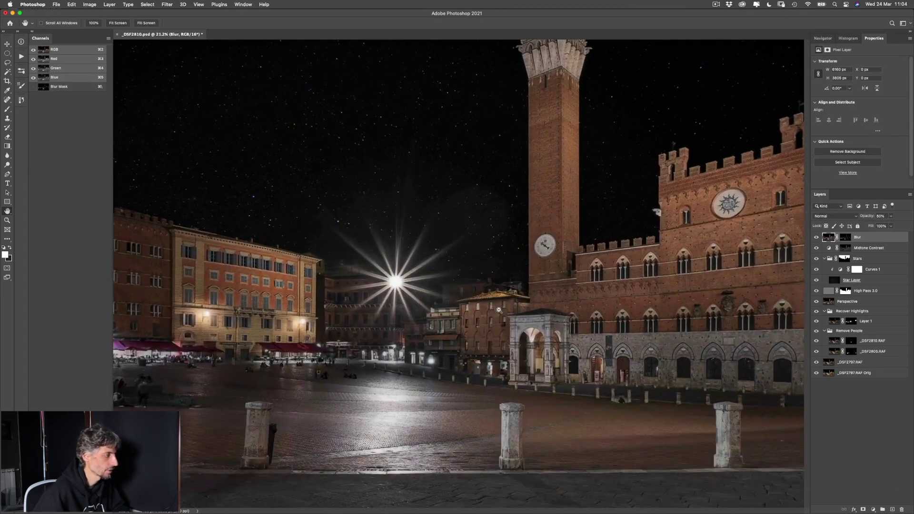
drag(516, 252, 643, 261)
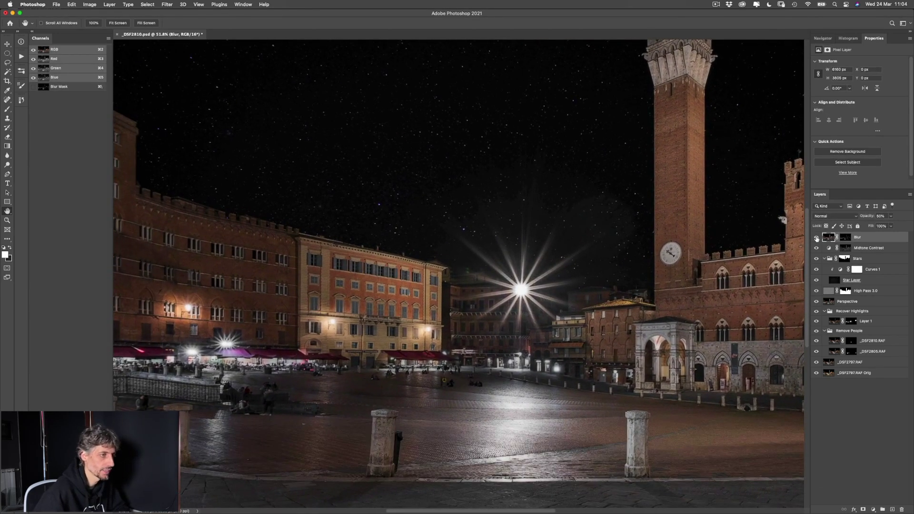
drag(489, 325, 653, 283)
click(815, 237)
click(816, 237)
click(816, 237)
click(816, 237)
scroll(705, 284, right, 10)
scroll(706, 285, up, 2)
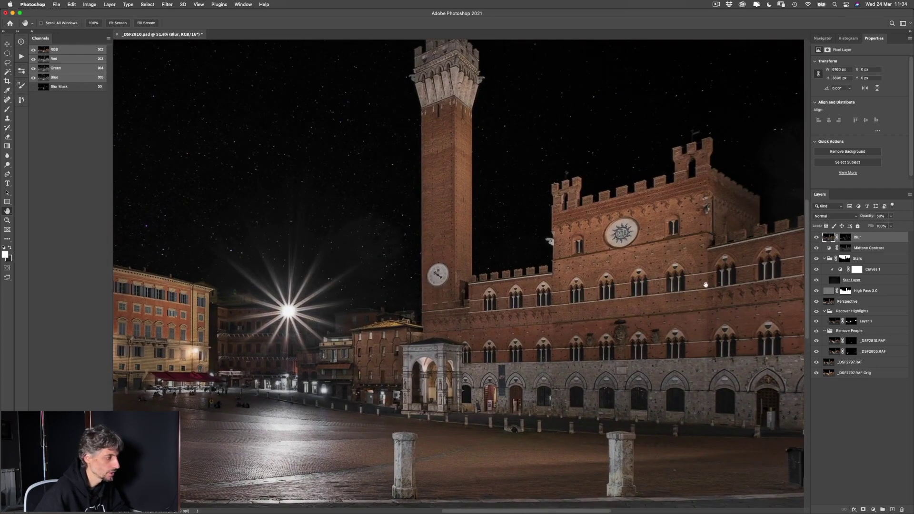
click(816, 237)
click(816, 237)
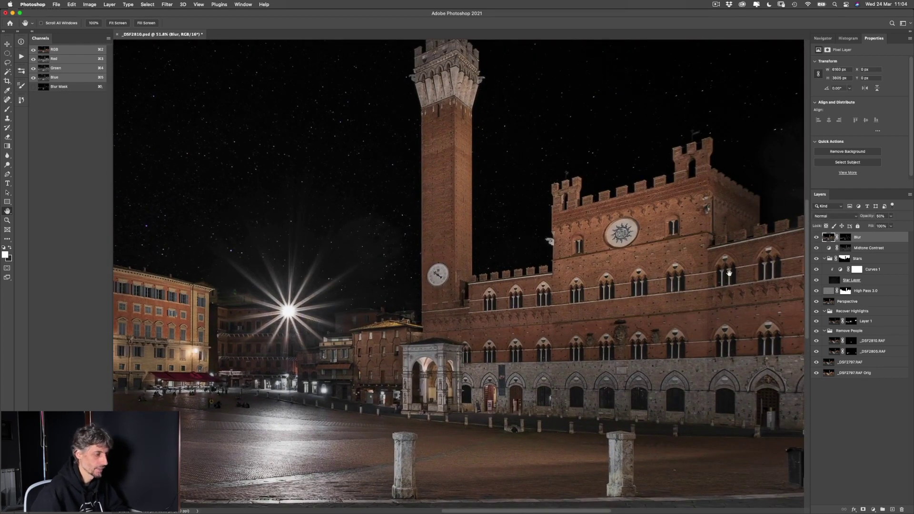
Set the Blur layer's opacity to 30% and compare the whole image with and without it
key(3)
key(super+0)
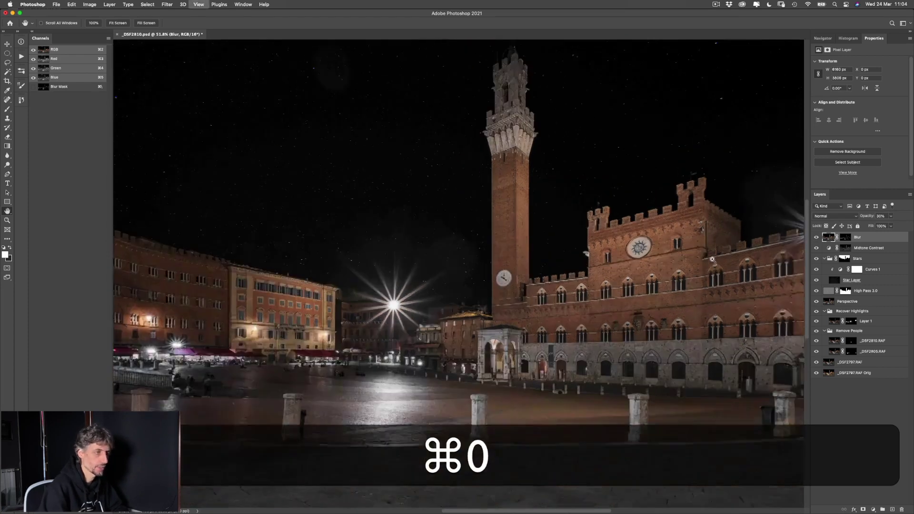
key(super+minus)
click(815, 237)
click(815, 237)
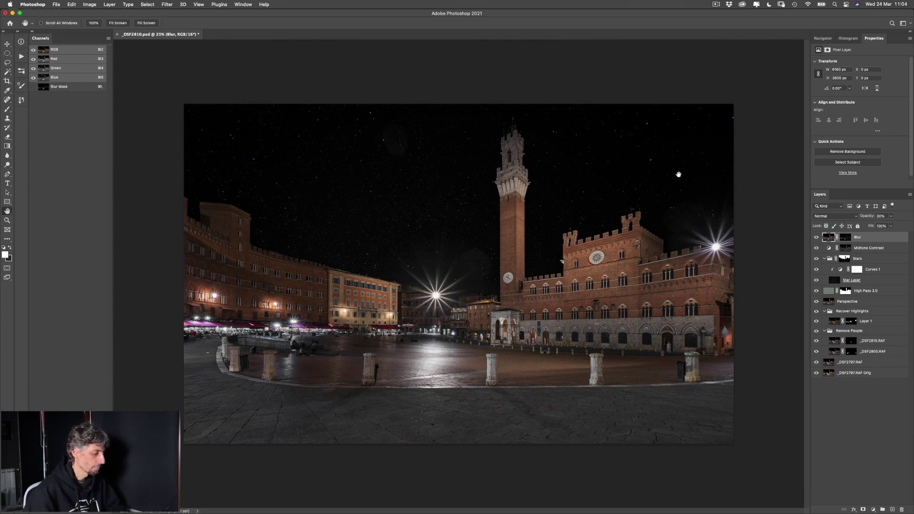
Add a Curves adjustment layer above Blur and lower its red channel midpoint from input 136 to output 127
click(873, 509)
click(878, 390)
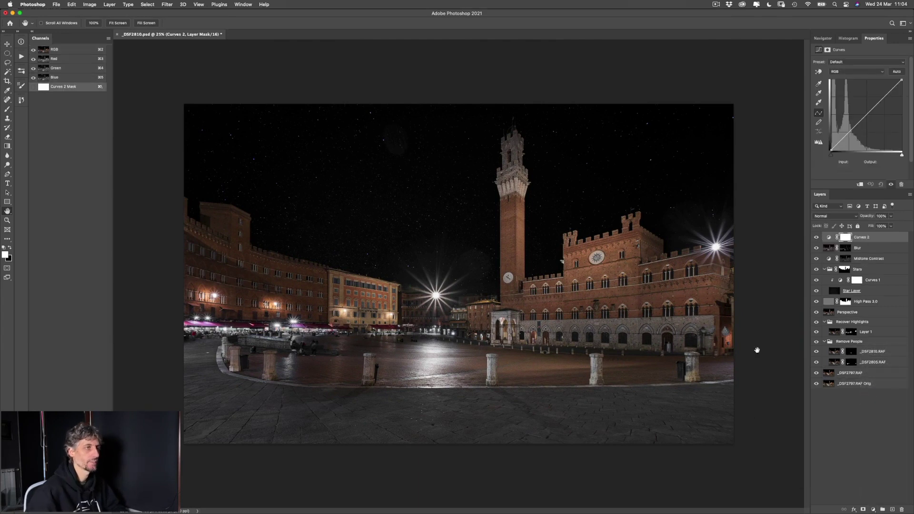
click(864, 73)
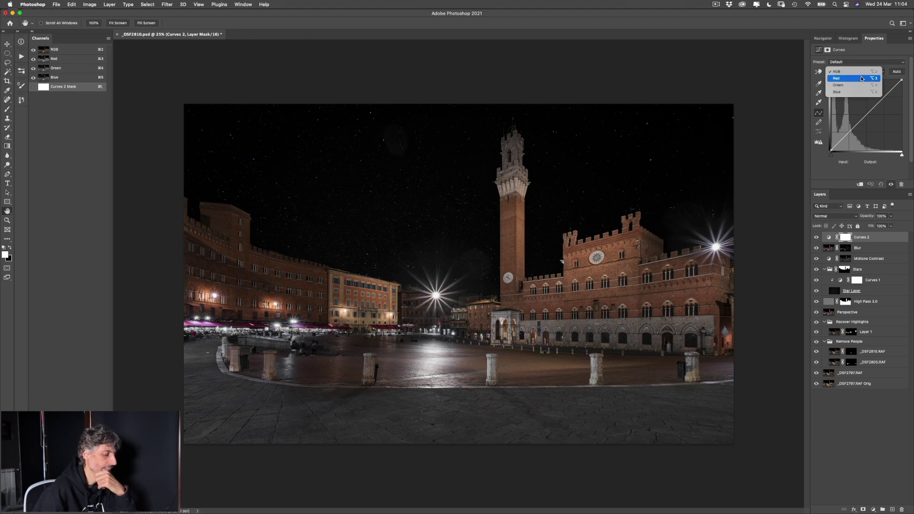
click(861, 79)
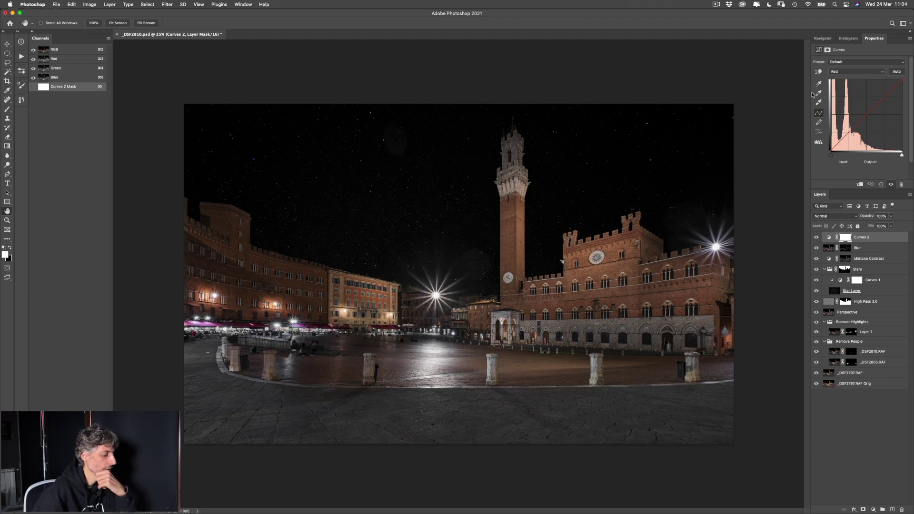
click(867, 114)
drag(869, 111, 869, 115)
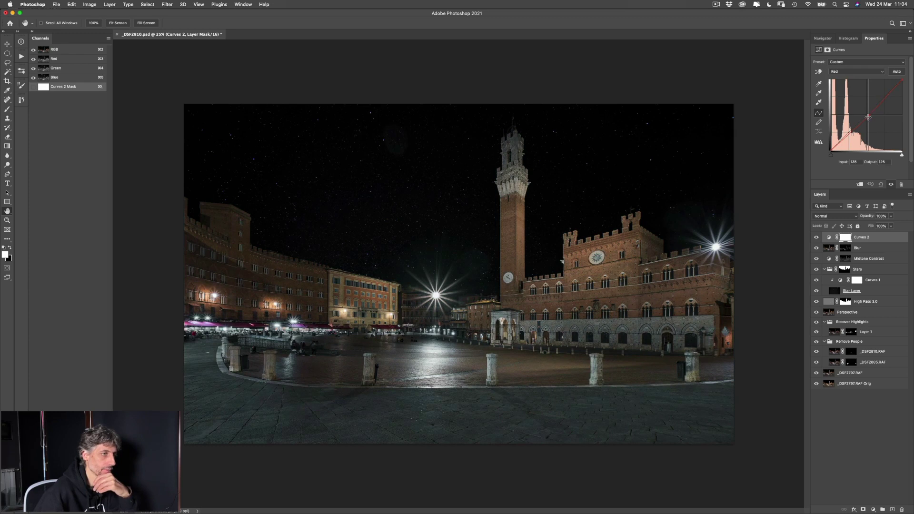
key(Left)
key(Up)
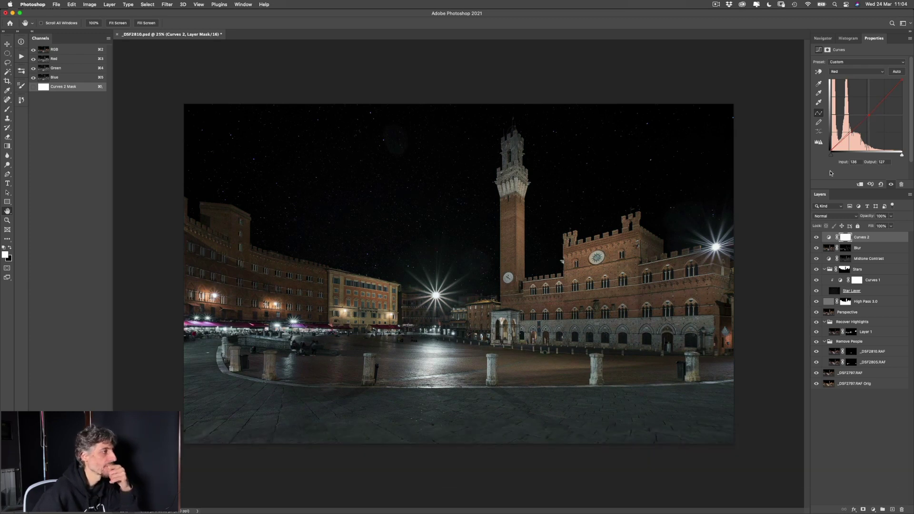
Toggle the new Curves layer's visibility to compare the image with and without the red reduction, leaving it visible
click(816, 238)
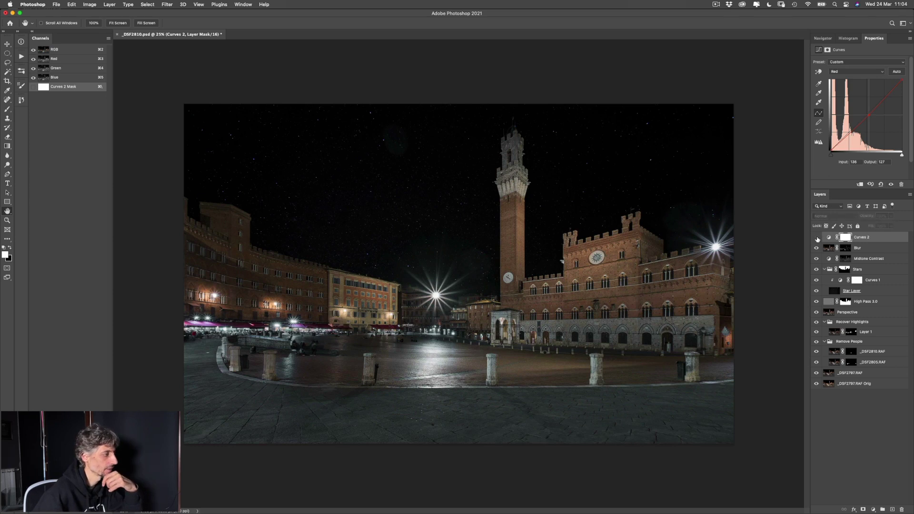
click(817, 238)
click(817, 238)
click(817, 238)
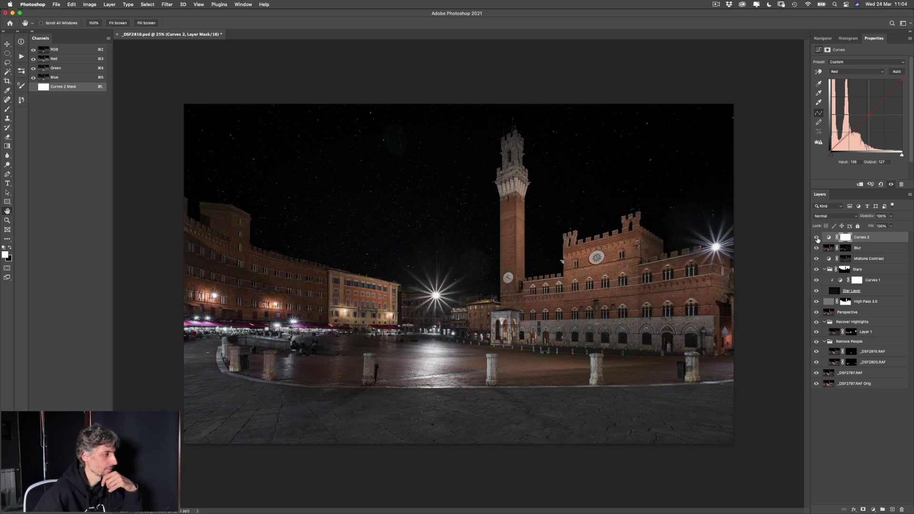
Lower the green channel's midpoint in the Curves 2 adjustment from input 131 to output 124
click(865, 73)
click(847, 80)
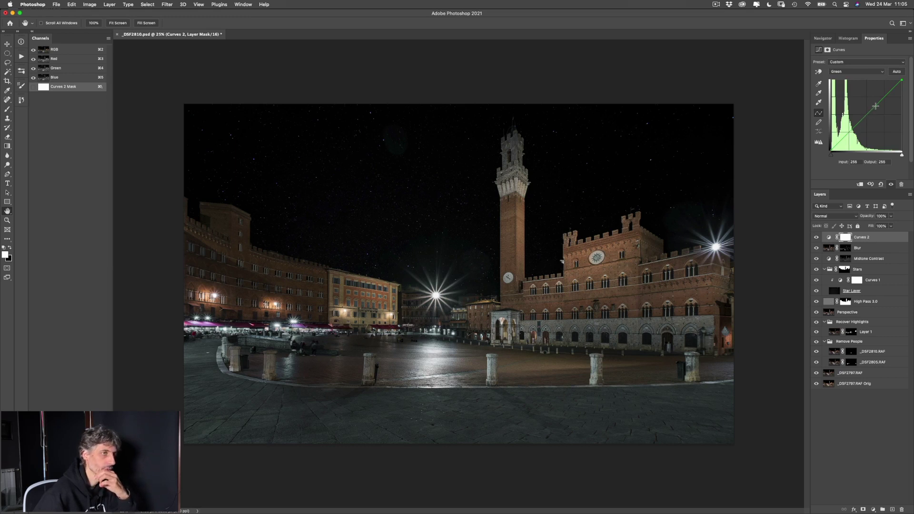
drag(875, 106, 866, 115)
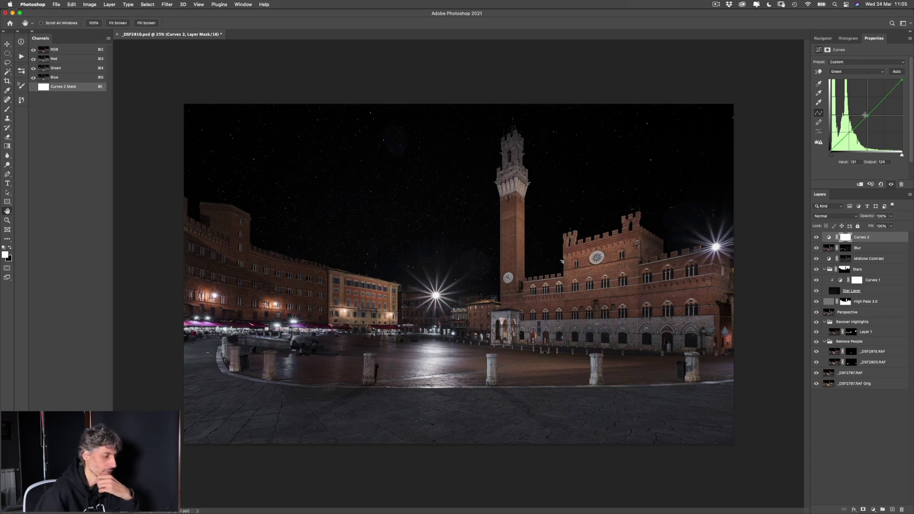
Raise the green channel's midpoint output to 127 and compare the image with and without the Curves 2 layer
key(Up)
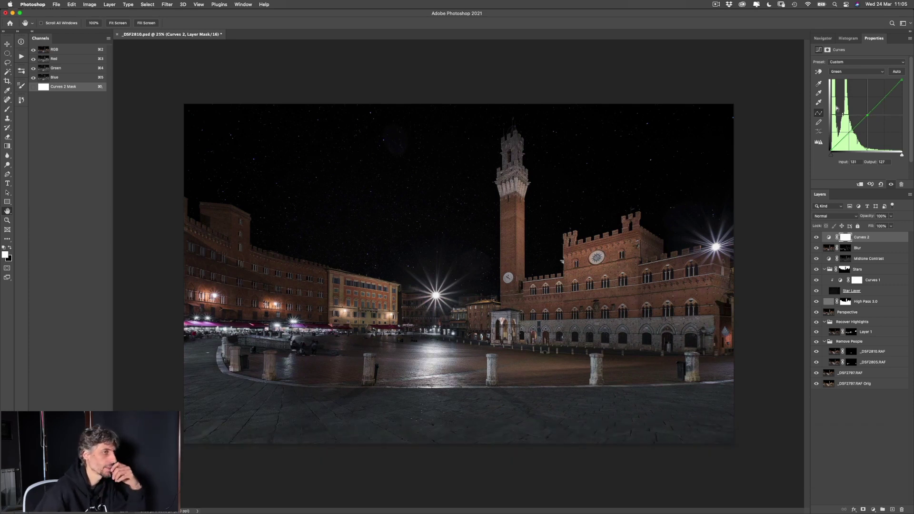
click(816, 239)
click(816, 239)
click(816, 238)
click(816, 238)
click(815, 238)
click(816, 238)
click(815, 238)
click(815, 238)
click(815, 238)
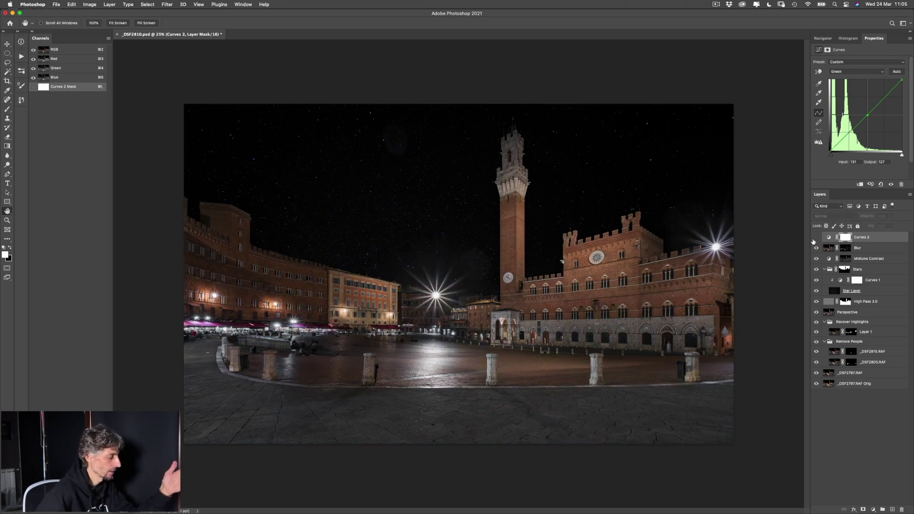
click(816, 238)
click(816, 238)
click(815, 238)
click(815, 238)
click(815, 238)
click(815, 238)
click(815, 238)
click(815, 238)
click(816, 238)
click(816, 238)
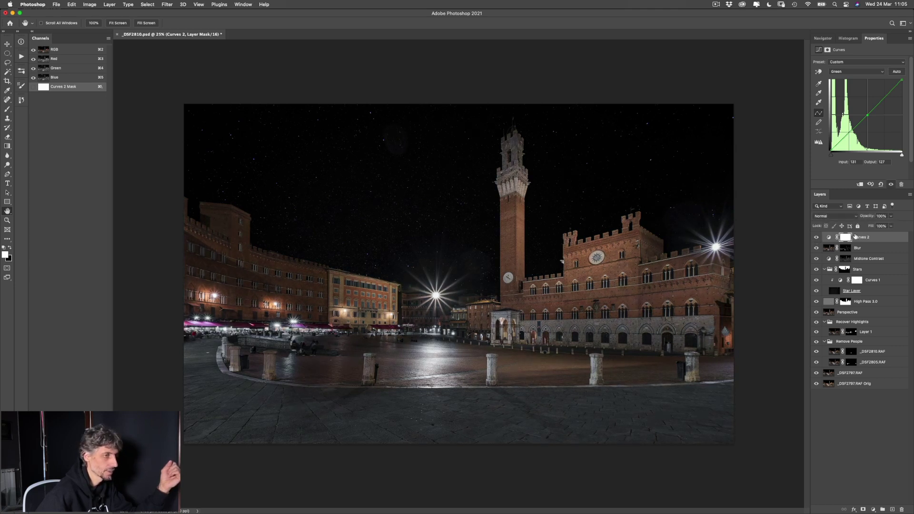
Rename the Curves 2 layer as Color Correction
double_click(870, 237)
text(Color)
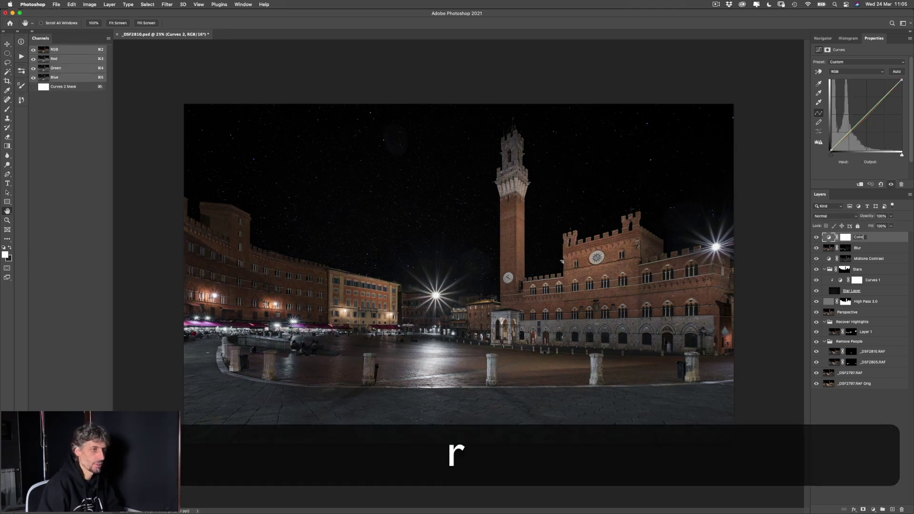
text( Correction)
key(Return)
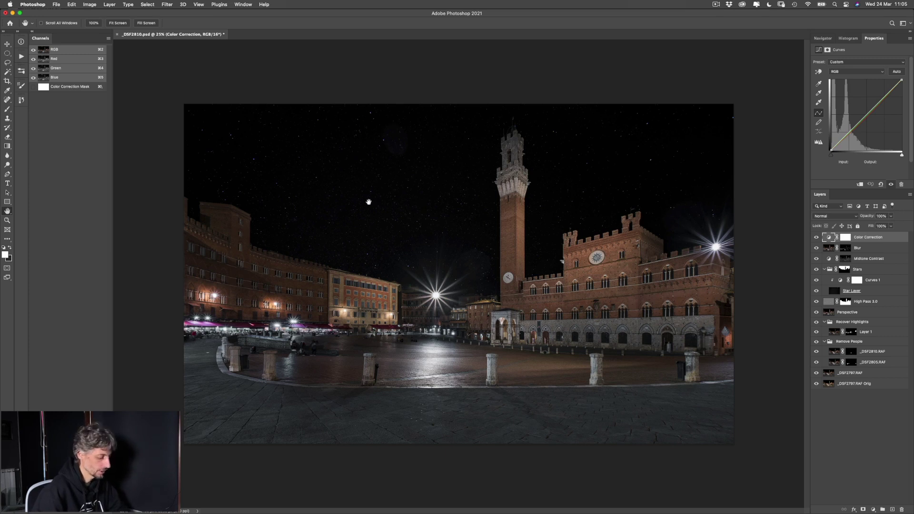
Add a Levels adjustment layer masked by a large elliptical selection around the image centre, and invert the mask to target the edges
key(m)
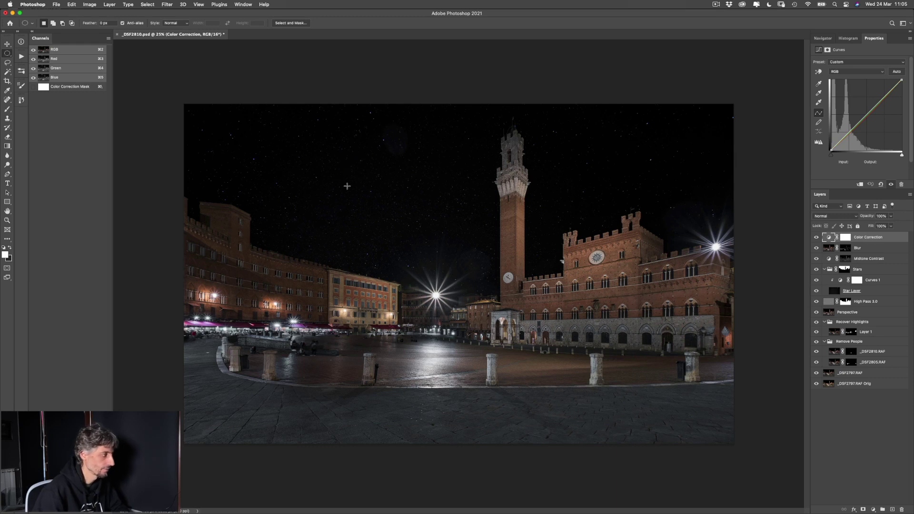
drag(300, 164, 464, 274)
drag(694, 401, 599, 344)
click(873, 510)
click(873, 509)
click(873, 508)
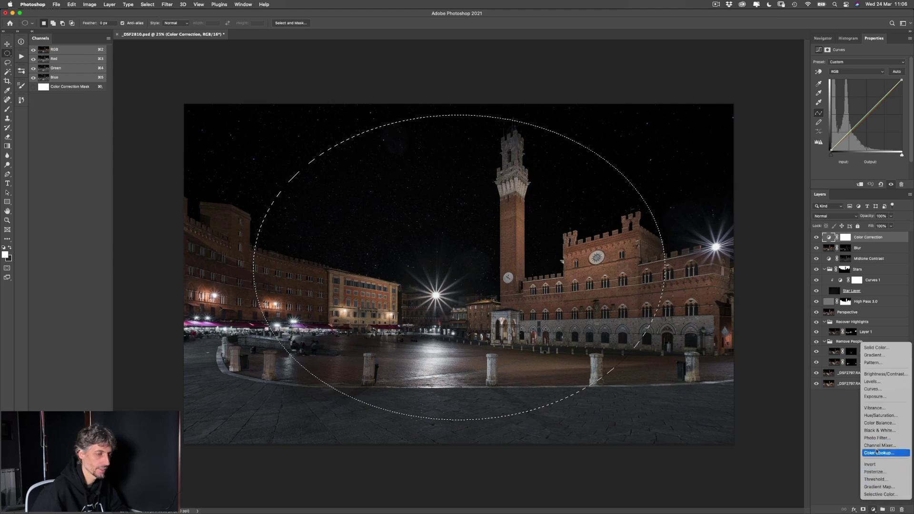
click(883, 382)
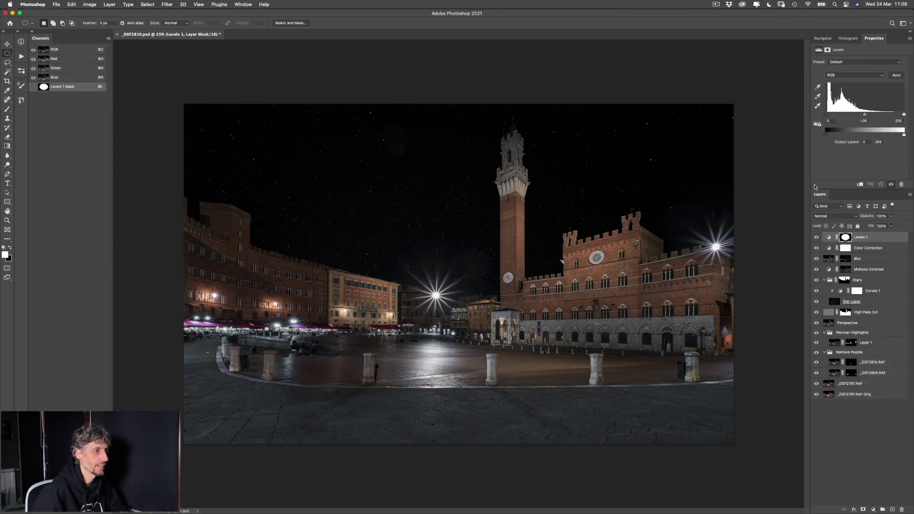
key(super+i)
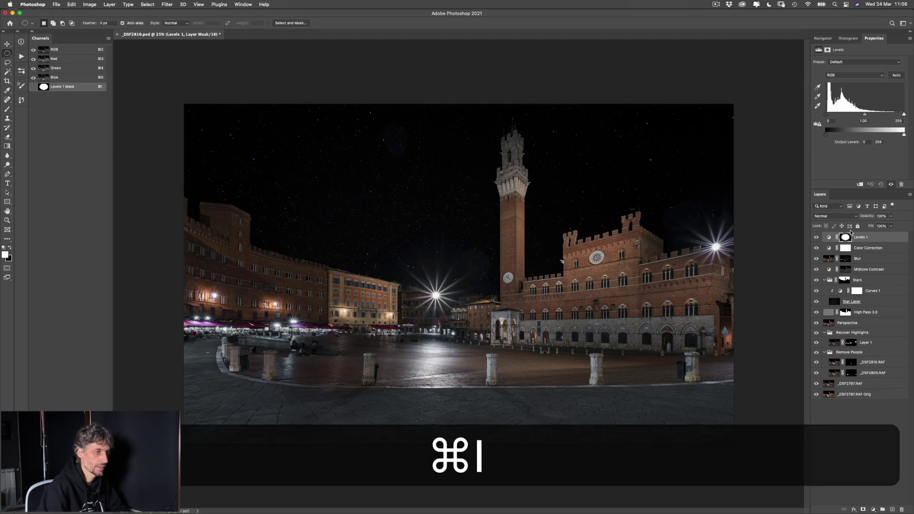
Darken the edges by setting the Levels midtone value to 0.87
click(829, 237)
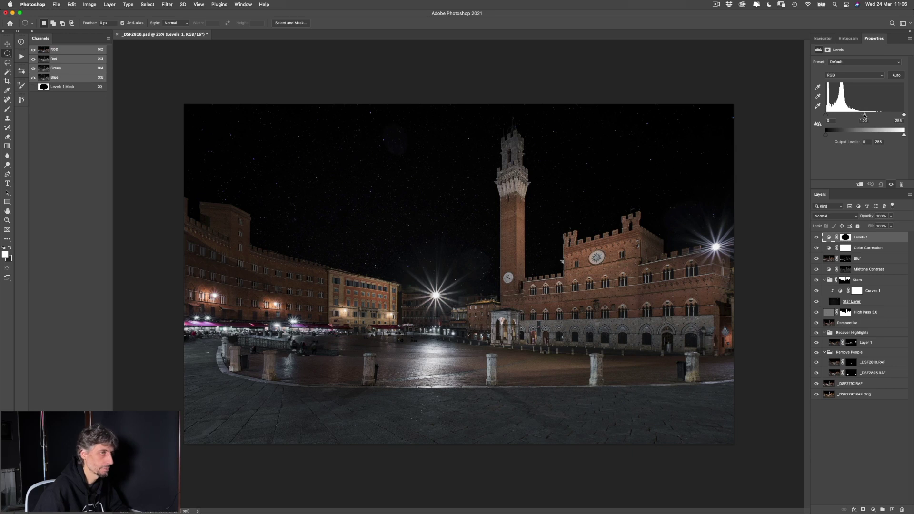
drag(862, 115, 867, 116)
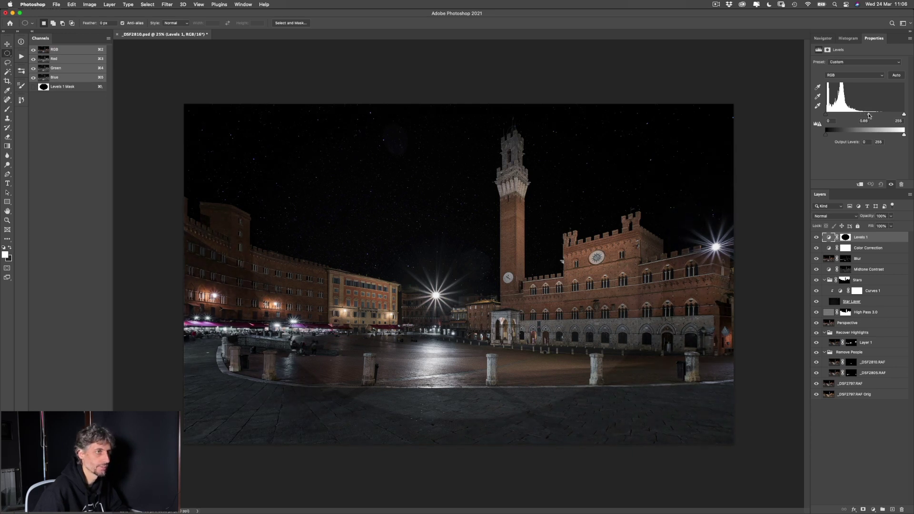
drag(868, 116, 869, 116)
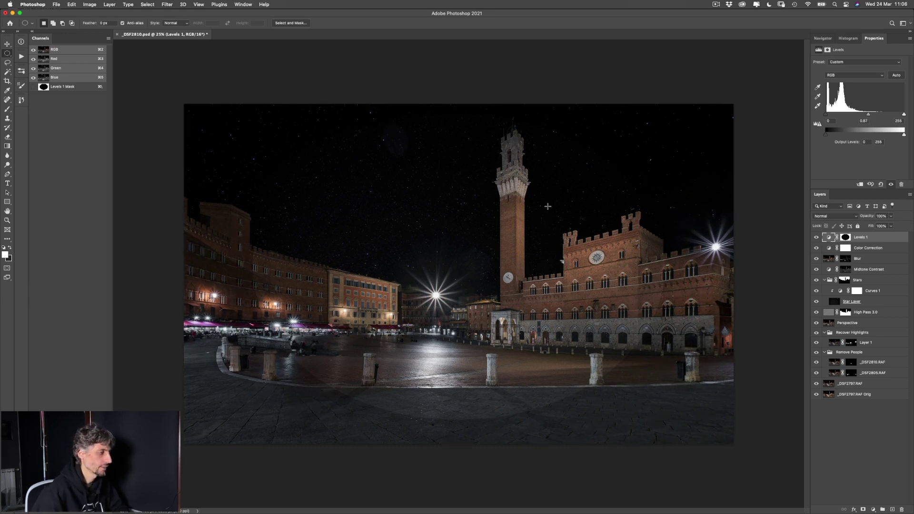
Feather the Levels 1 mask by about 284 px to soften the ellipse's edge
click(846, 238)
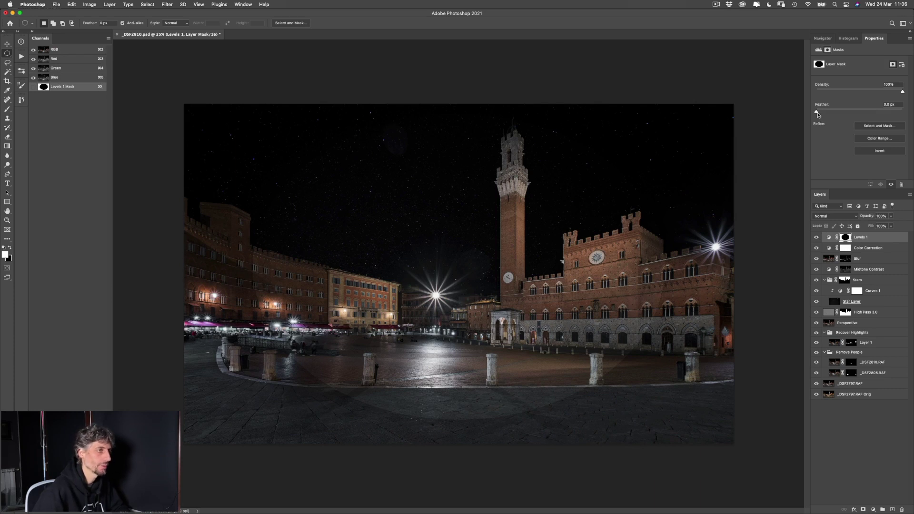
drag(816, 113, 889, 114)
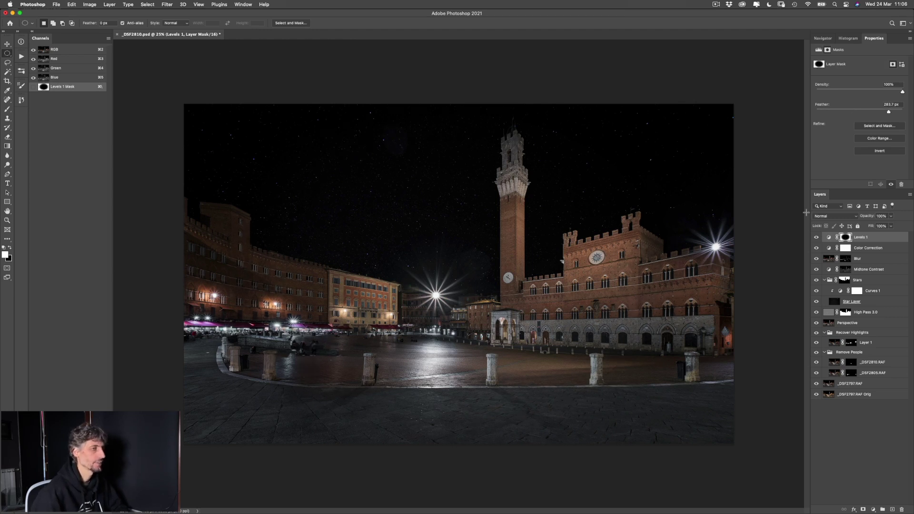
click(829, 238)
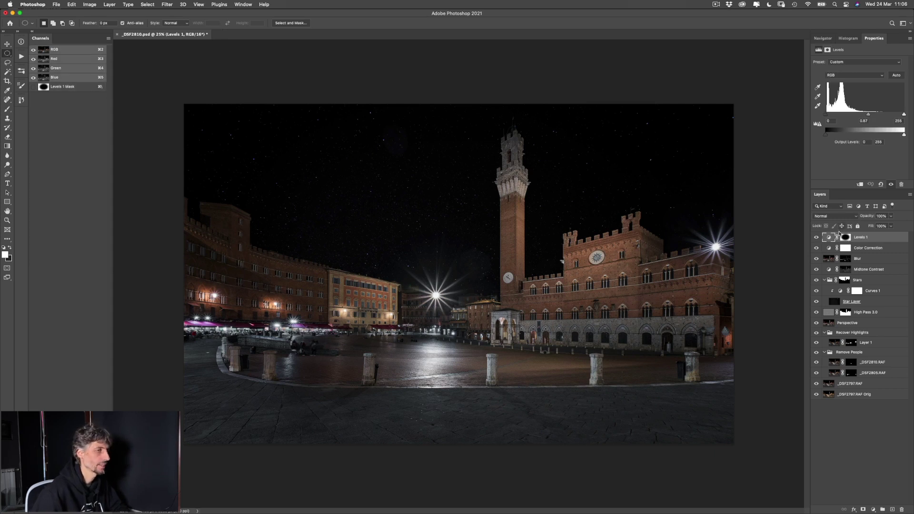
Compare the image with and without the Levels 1 layer, leave it visible, and rename it as Vignette
click(817, 237)
click(817, 237)
click(816, 238)
click(817, 237)
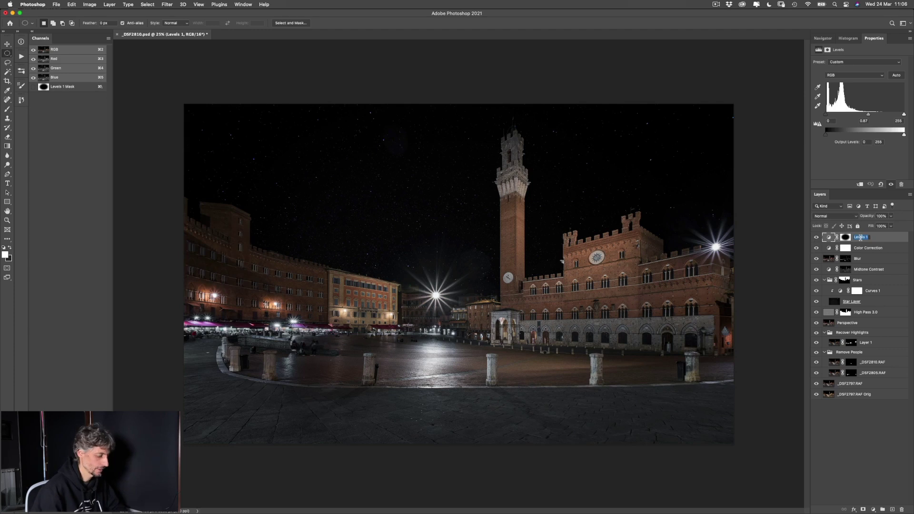
text(Vignette)
key(Return)
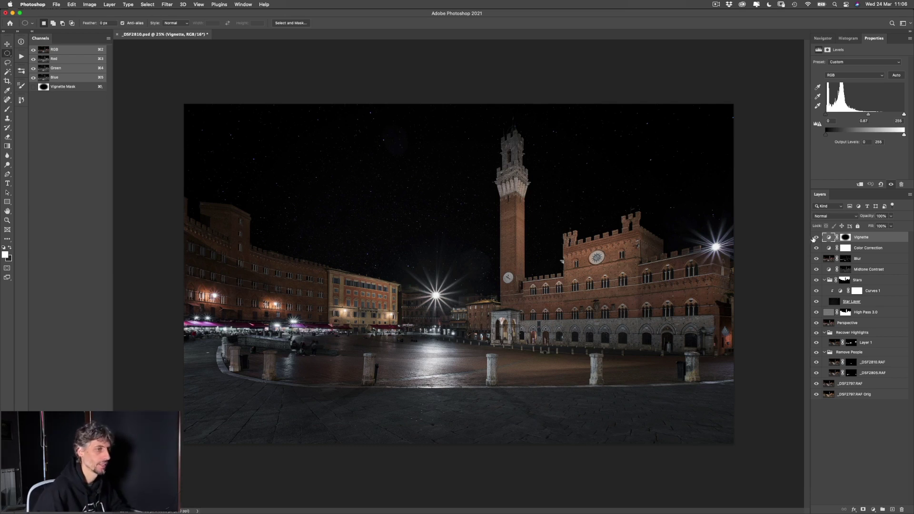
Toggle the Vignette layer's visibility to check how it darkens the image edges, leaving it visible
click(816, 237)
click(816, 237)
click(816, 237)
click(817, 237)
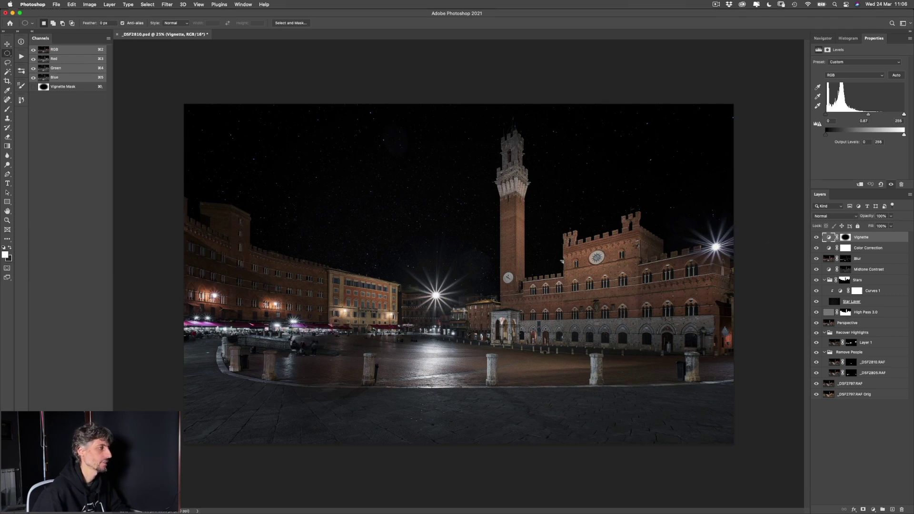
click(817, 239)
click(816, 239)
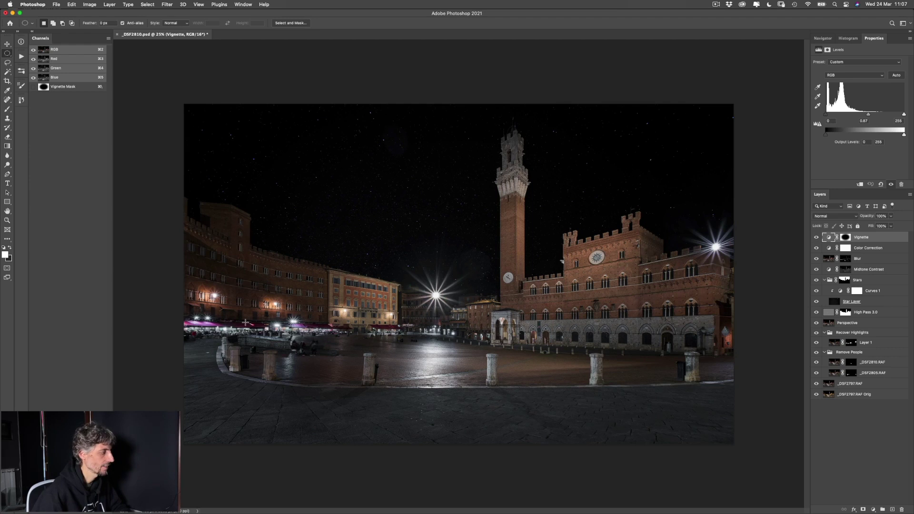
Add a Hue/Saturation layer above Vignette targeting Magentas, and add the purple awning colour on the far side of the square to its range
click(873, 508)
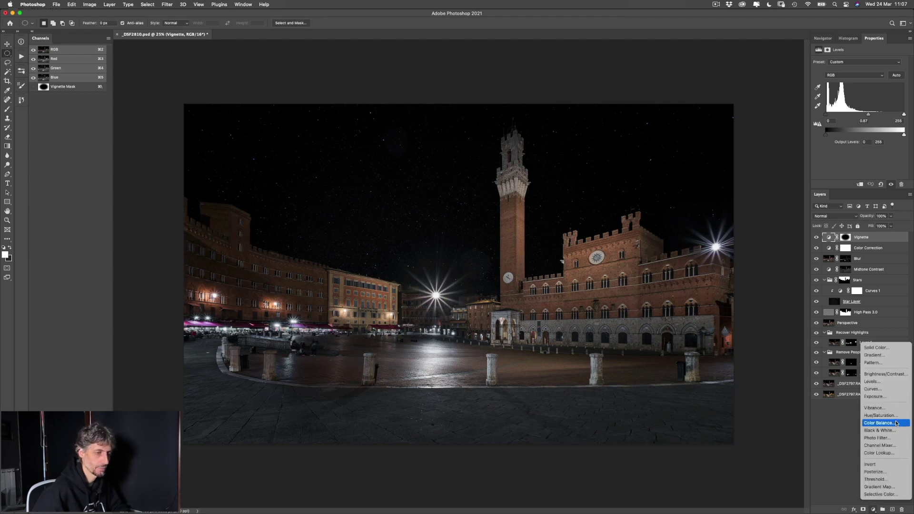
click(880, 415)
click(842, 72)
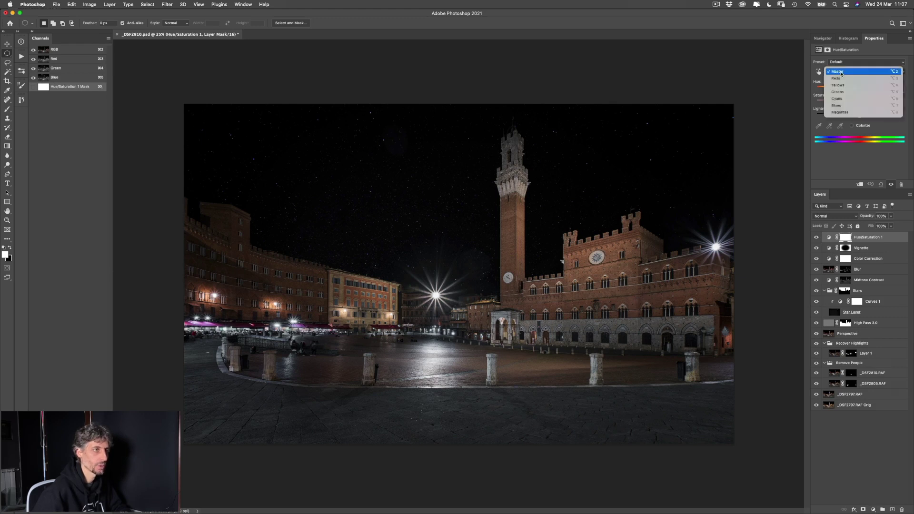
click(843, 114)
click(829, 125)
key(shift)
shift+click(213, 322)
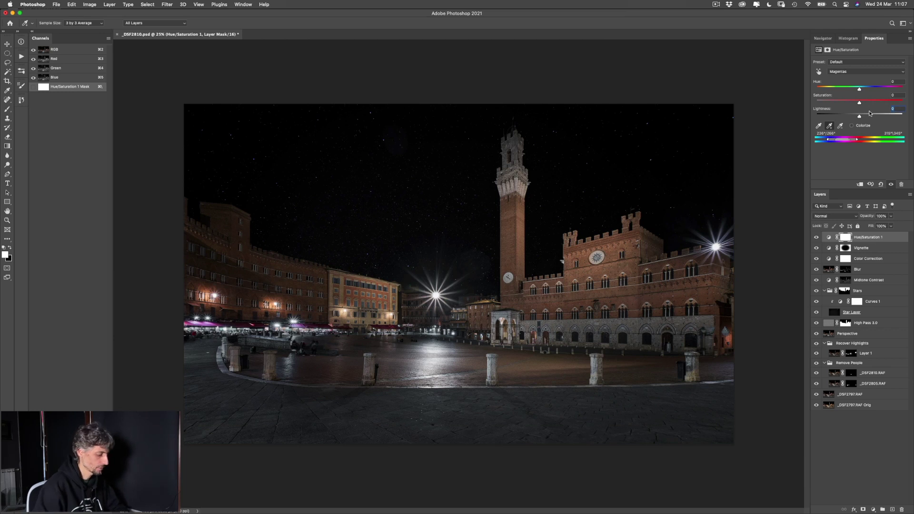
Set the Magentas lightness to +30 and saturation to -10
text(30)
key(Return)
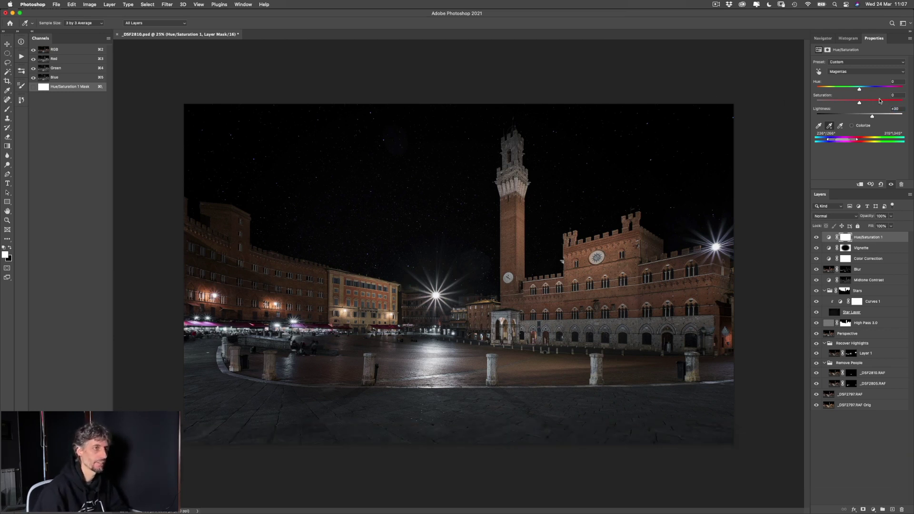
text(-10)
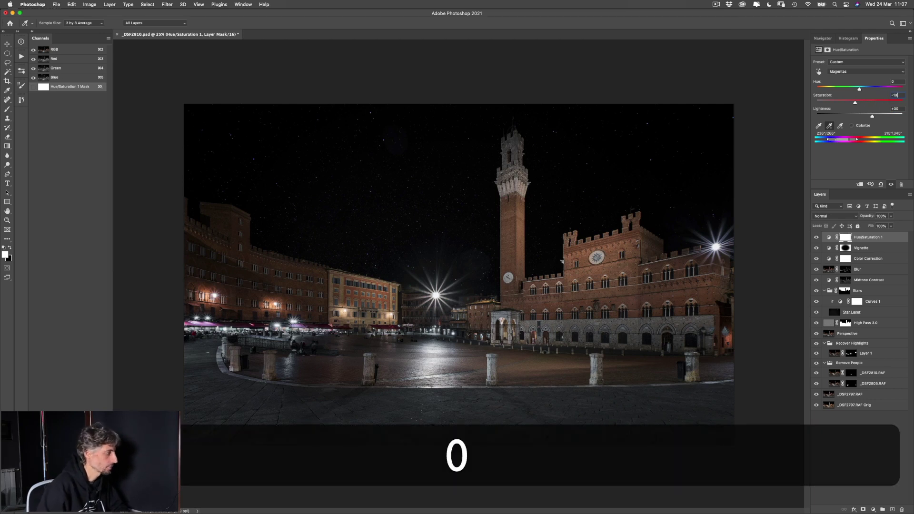
key(Return)
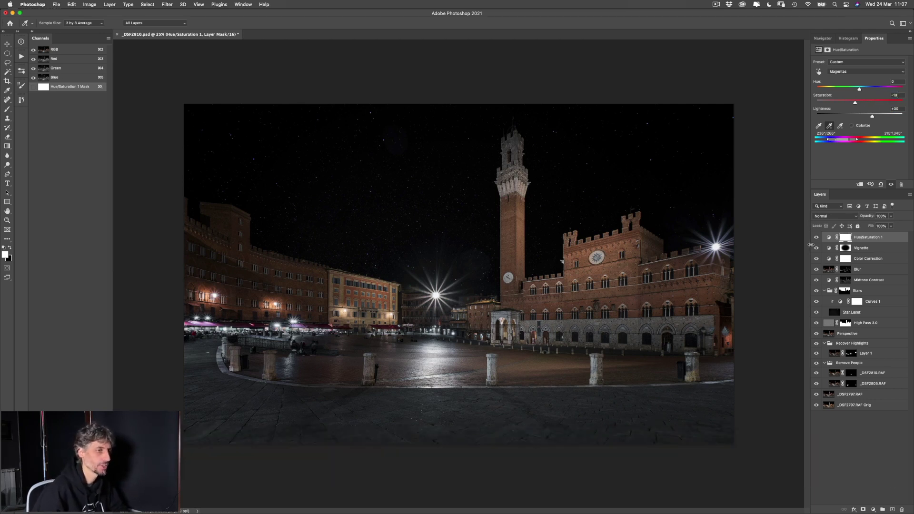
Rename the Hue/Saturation layer as Reduce Magentas and compare the image with and without it, leaving it visible
double_click(866, 237)
text(Reduc)
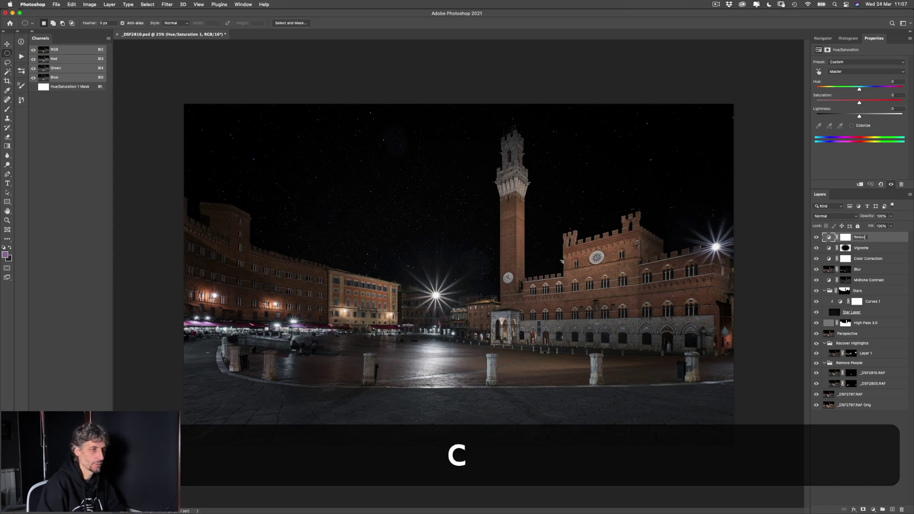
text(e Magentas)
key(Return)
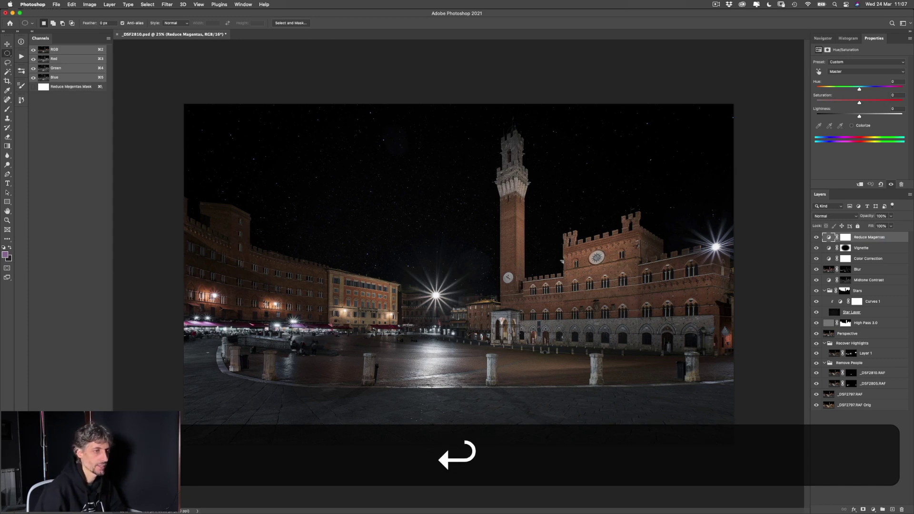
click(817, 238)
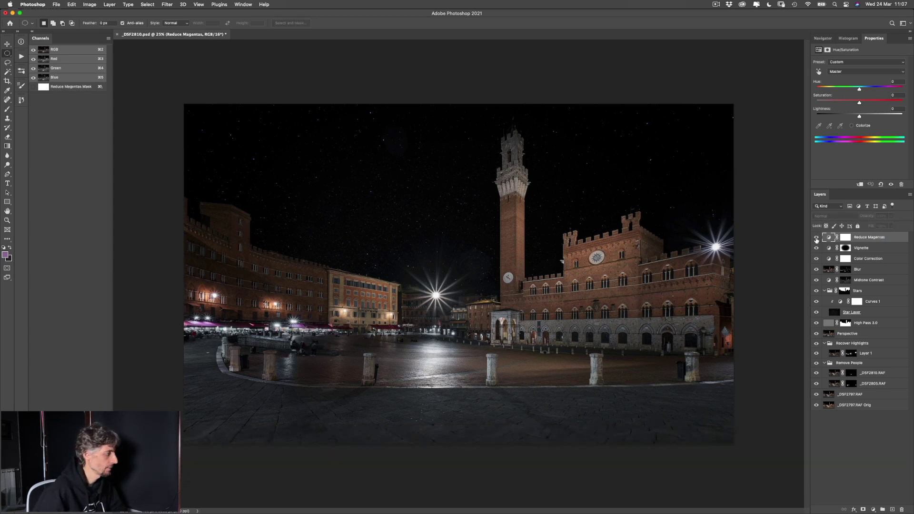
click(817, 238)
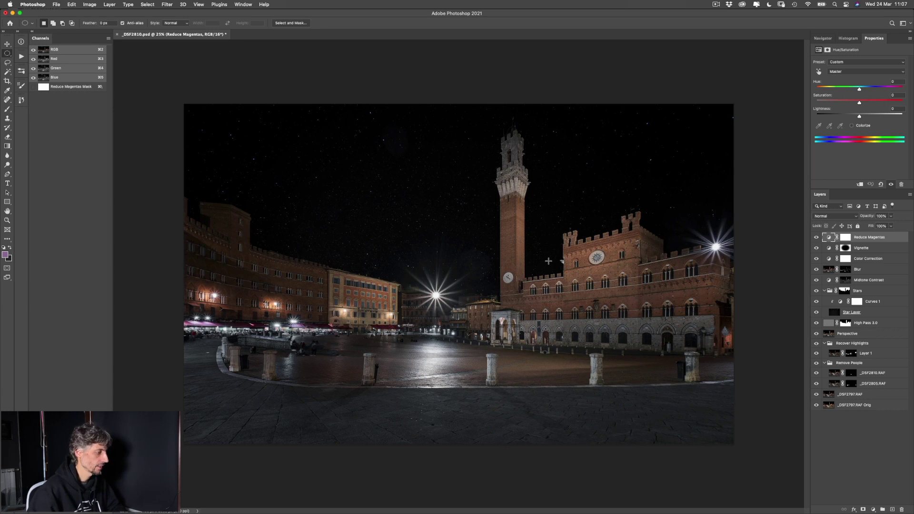
Load the RGB composite's luminosity as a selection, invert it to target the darks, and add a Curves adjustment layer masked by it
key(h)
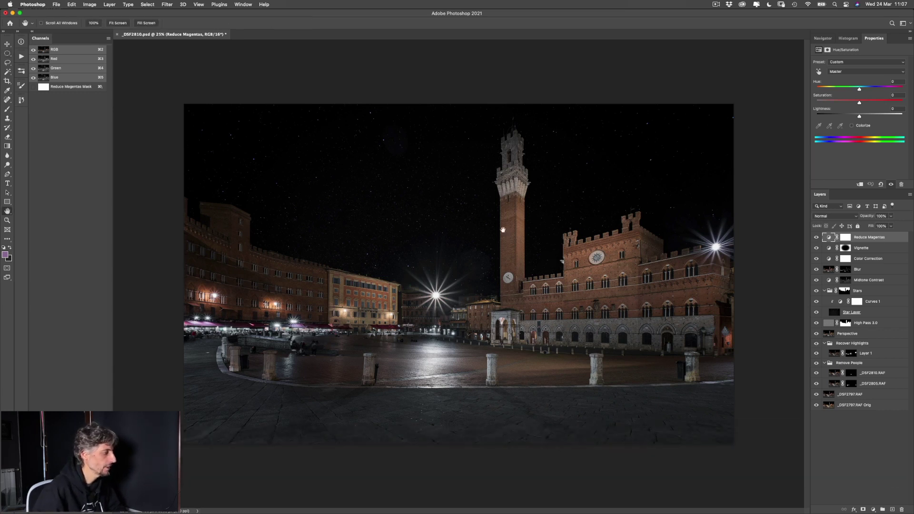
key(super+space)
drag(419, 419, 447, 429)
mouse_move(488, 406)
mouse_down()
mouse_move(452, 404)
mouse_move(495, 397)
mouse_move(487, 396)
mouse_up()
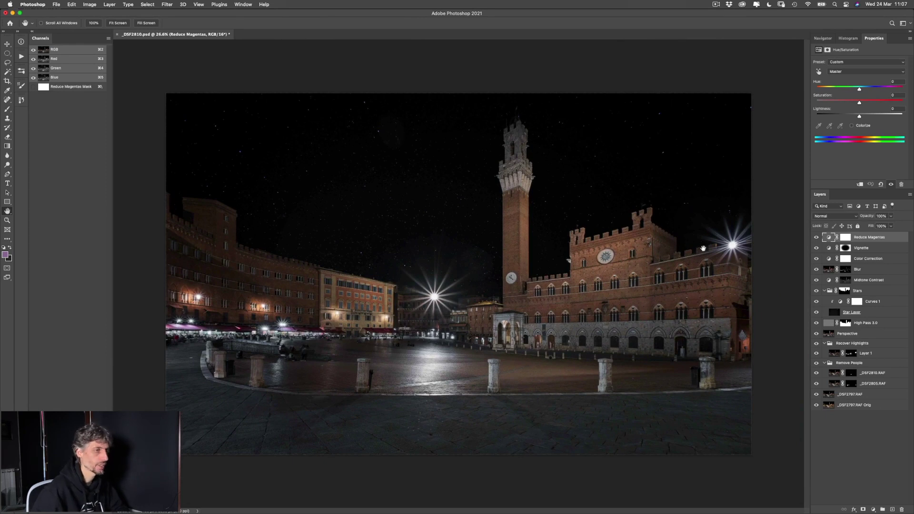
super+click(43, 49)
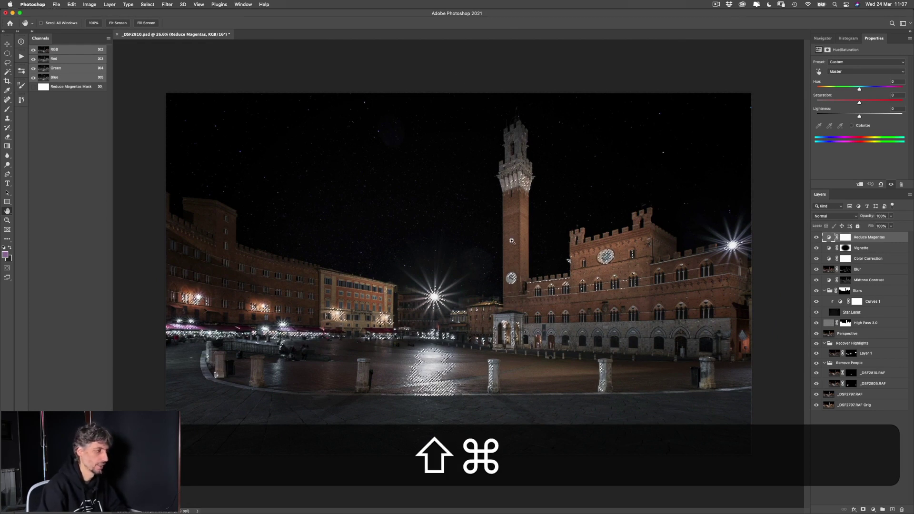
key(super+shift+i)
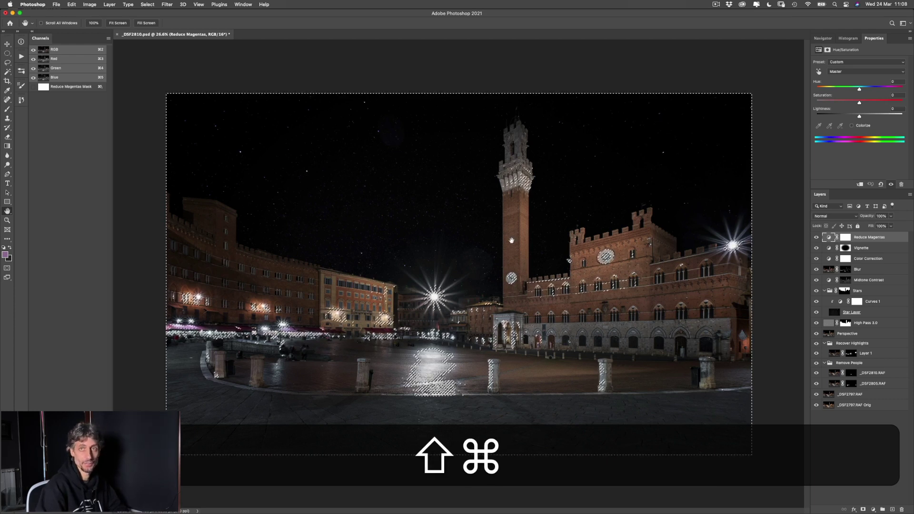
click(873, 509)
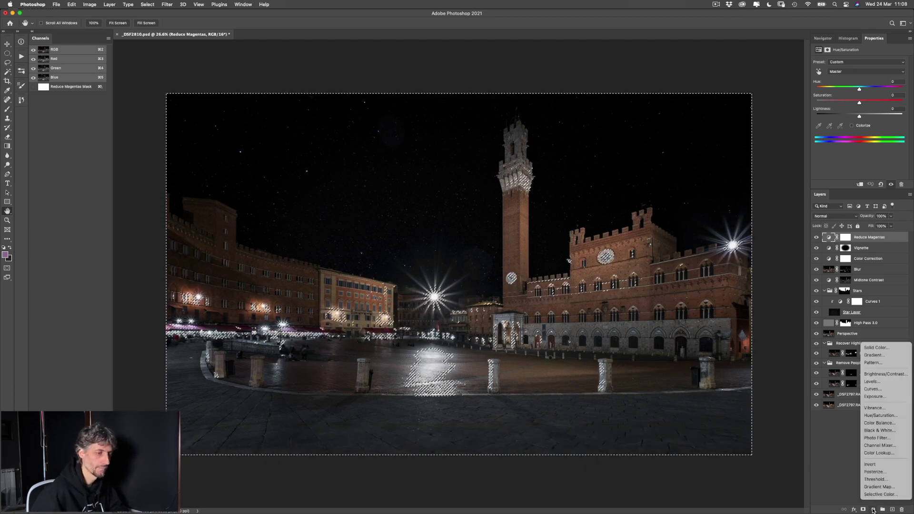
click(873, 389)
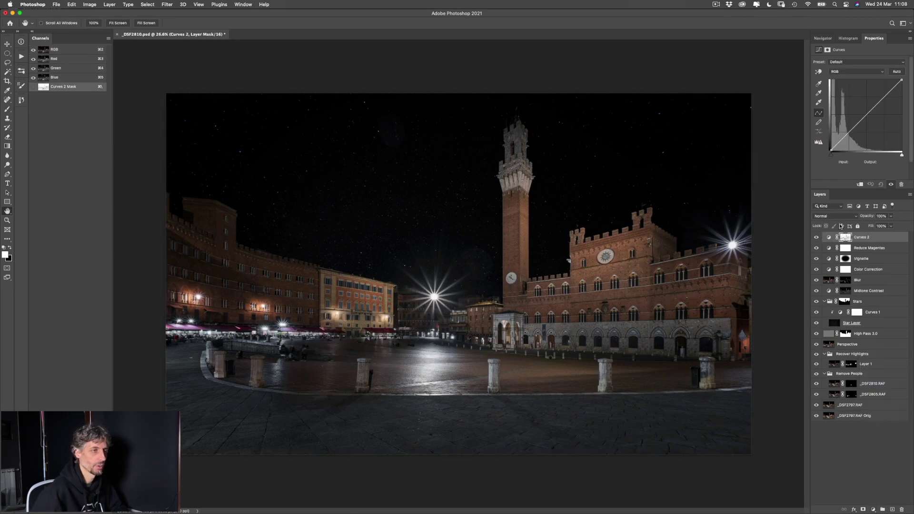
Apply Curves to the Curves 2 layer mask, moving its black point to input about 198 with output 0
alt+click(845, 237)
key(super)
key(super+m)
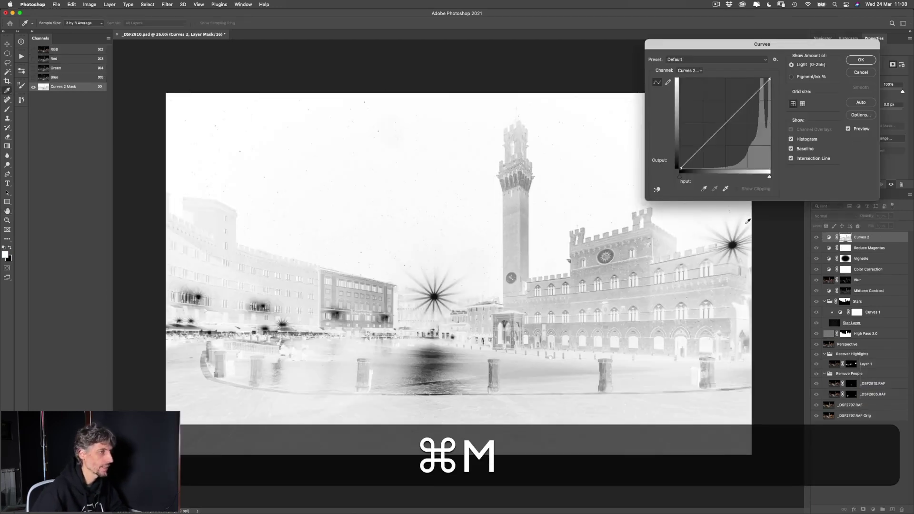
drag(680, 177, 748, 178)
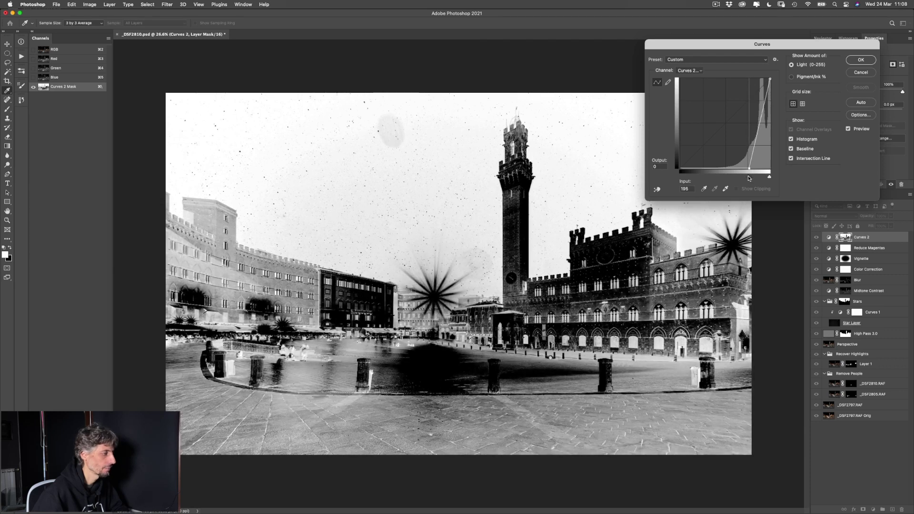
click(860, 61)
Darken the shadows in the Curves 2 adjustment with a lower curve point at input 64, output about 58
click(829, 237)
drag(851, 135, 853, 135)
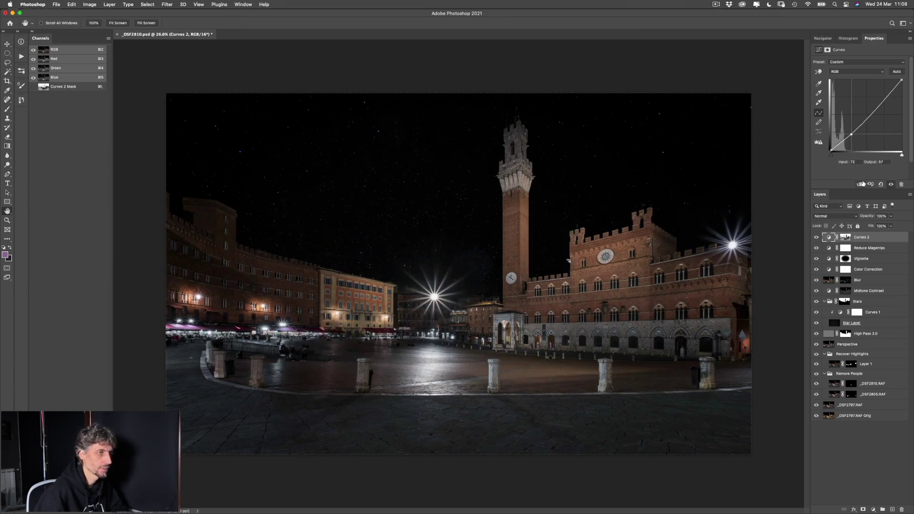
key(Left)
key(Left)
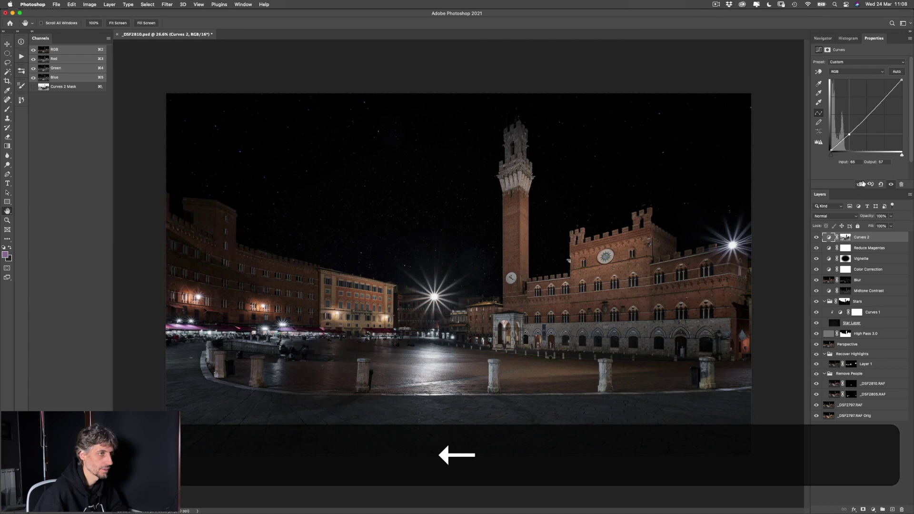
key(Left)
key(Left)
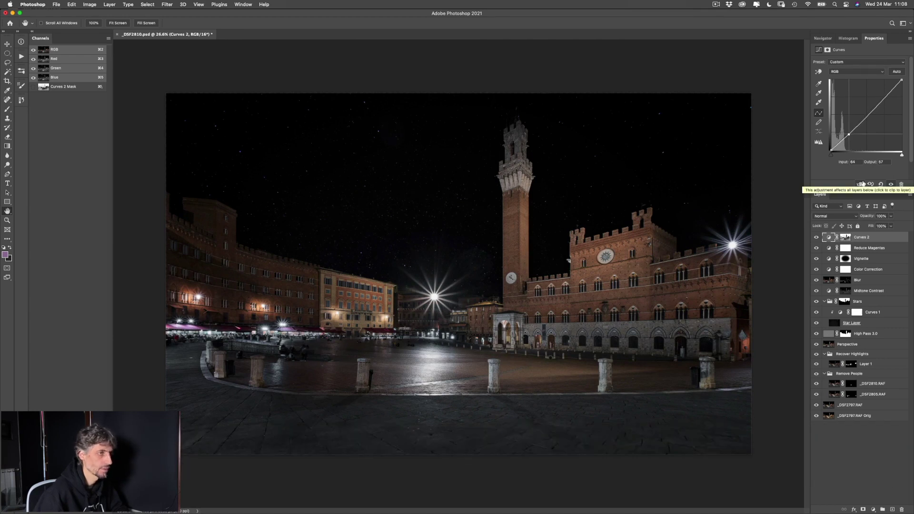
key(Up)
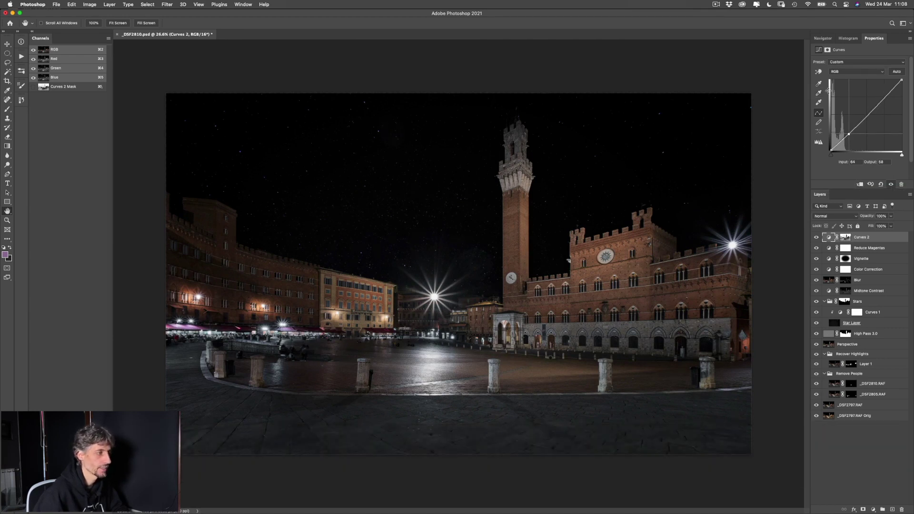
key(Down)
key(Down)
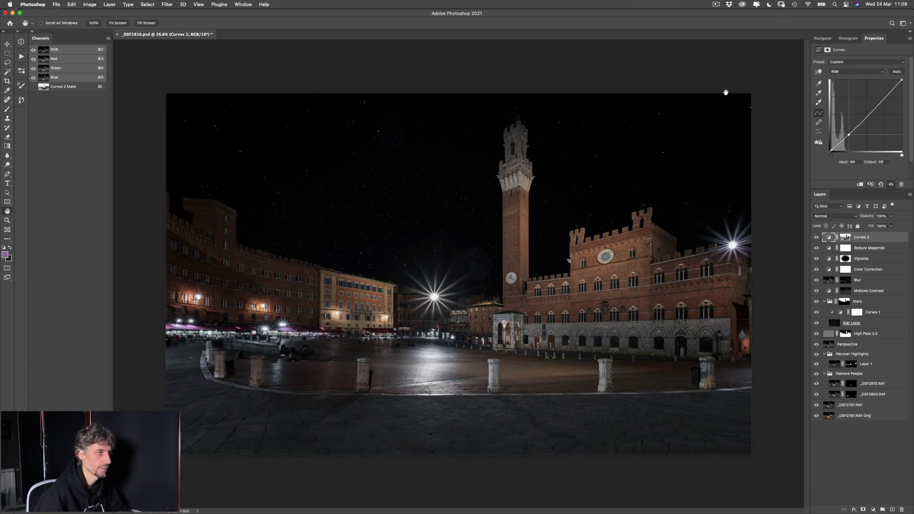
key(Down)
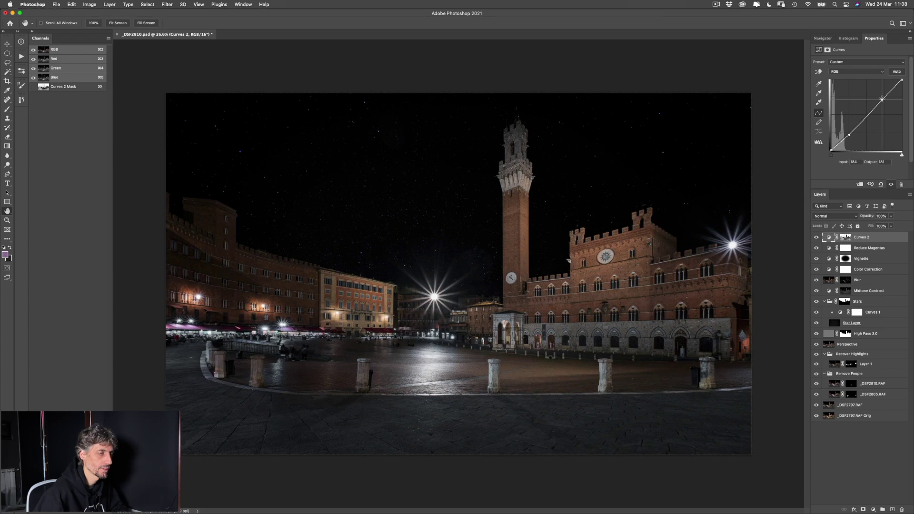
Raise the highlights in the Curves 2 adjustment with an upper curve point at input 180, output 192
key(Left)
key(Left)
key(Up)
key(Up)
key(Up)
key(Up)
key(Up)
key(Up)
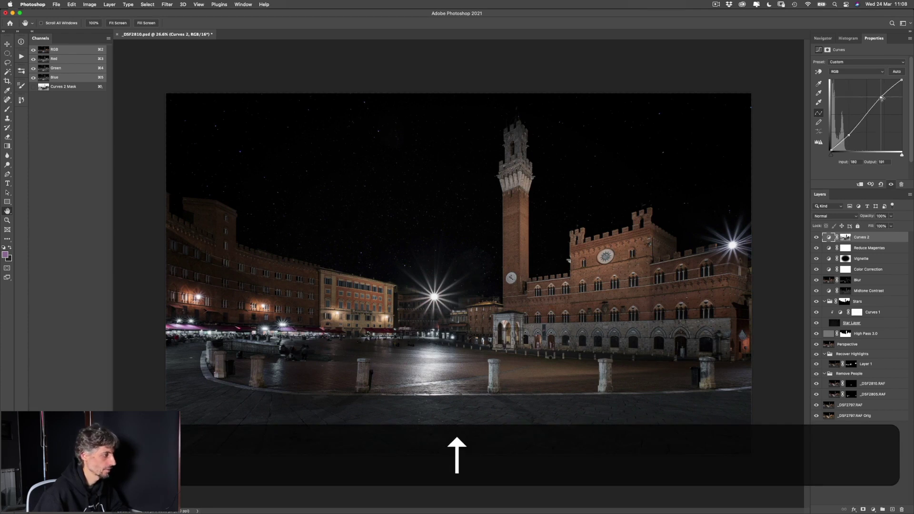
key(Up)
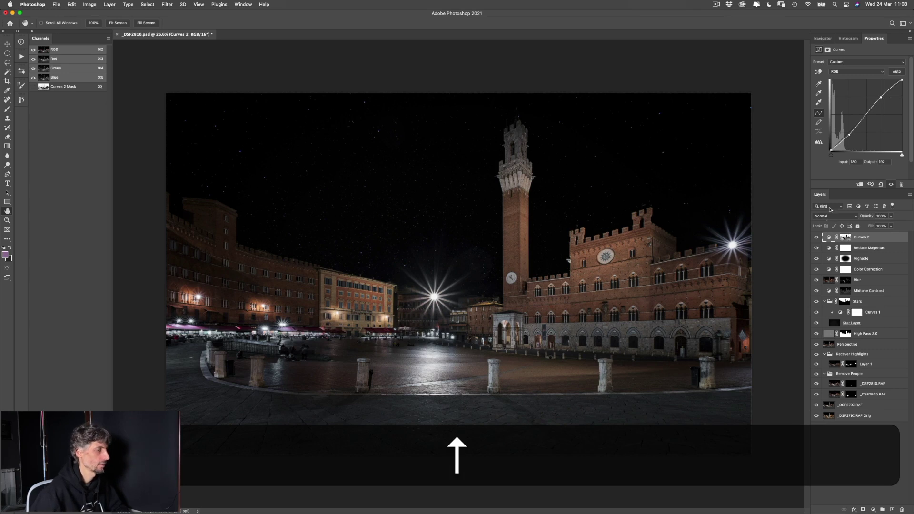
Compare the image with and without the Curves 2 adjustment, leaving the layer visible
click(817, 238)
click(816, 237)
click(817, 237)
click(817, 238)
click(817, 238)
click(817, 238)
click(817, 237)
click(816, 237)
click(816, 238)
click(816, 237)
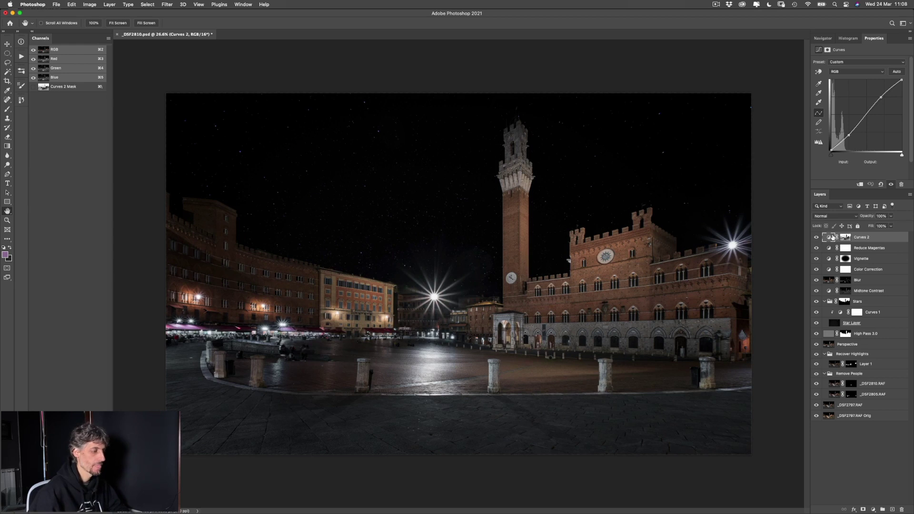
Lower the Curves 2 layer's opacity to 50% and rename it as Contrast Shadows
key(5)
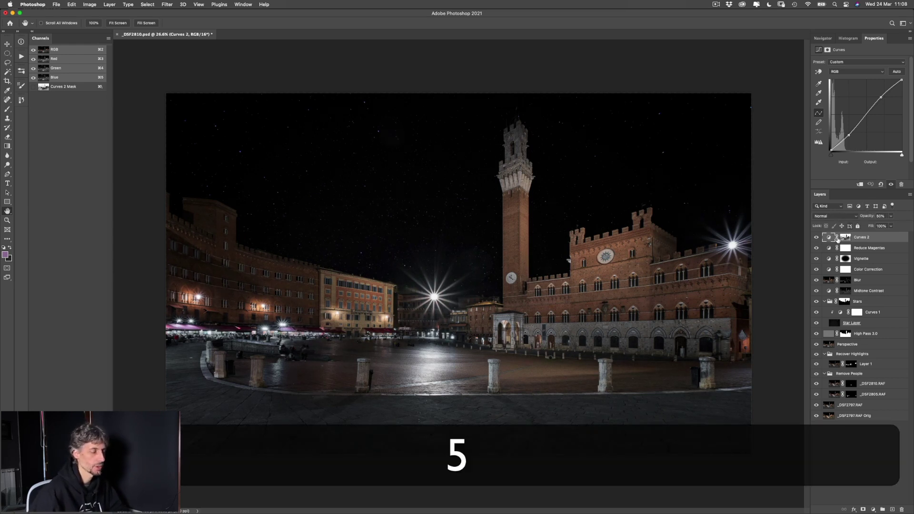
text(C)
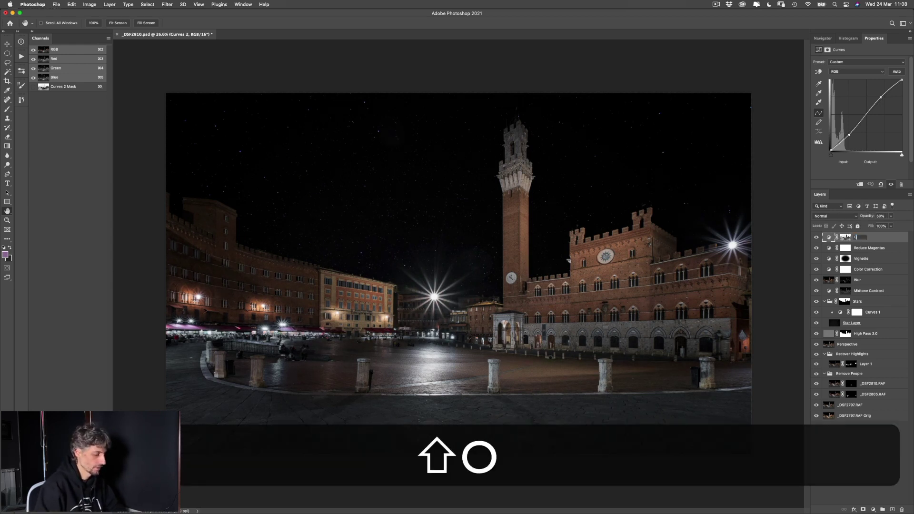
text(ontrast Shadows)
key(Return)
click(817, 238)
click(817, 237)
click(817, 238)
click(817, 238)
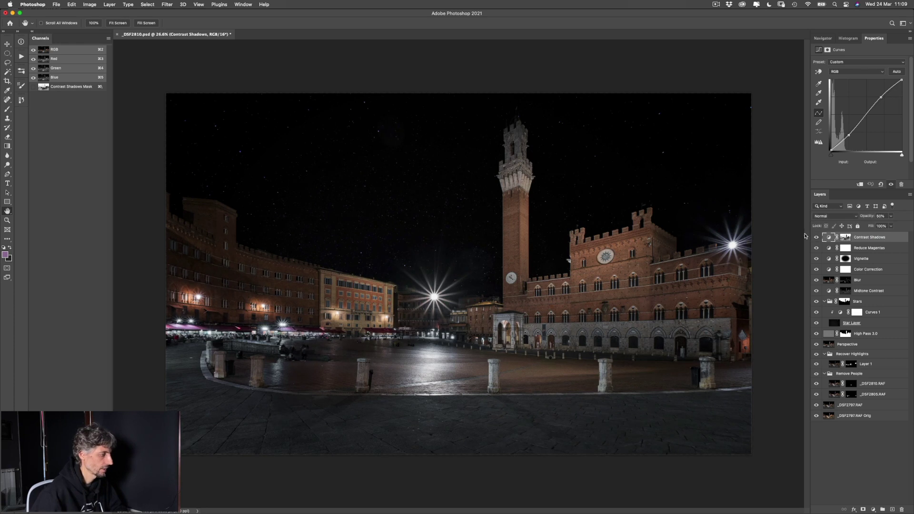
Add an empty layer above Contrast Shadows and name it Clone
click(893, 510)
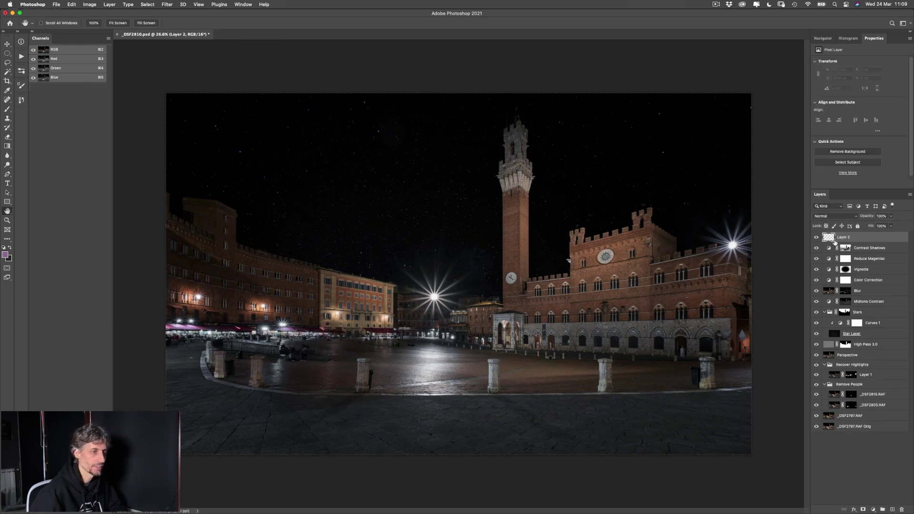
double_click(844, 237)
text(Clone)
key(Return)
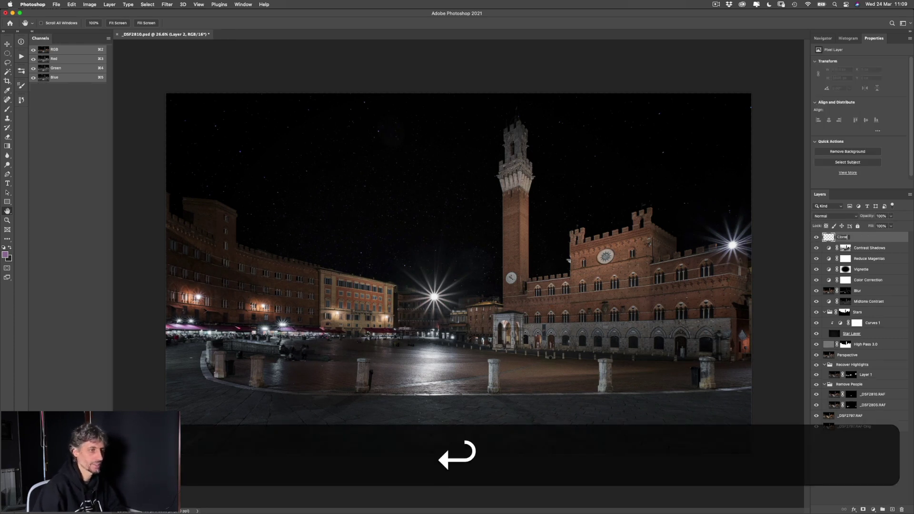
Remove the white speck in the foreground paving joint with the Clone Stamp in Darken mode, sampling the joint just above it
drag(416, 419, 451, 419)
mouse_move(597, 357)
mouse_down()
mouse_move(637, 359)
mouse_move(786, 318)
mouse_up()
drag(430, 286, 680, 279)
mouse_move(471, 292)
mouse_down()
mouse_move(738, 298)
mouse_move(747, 282)
mouse_up()
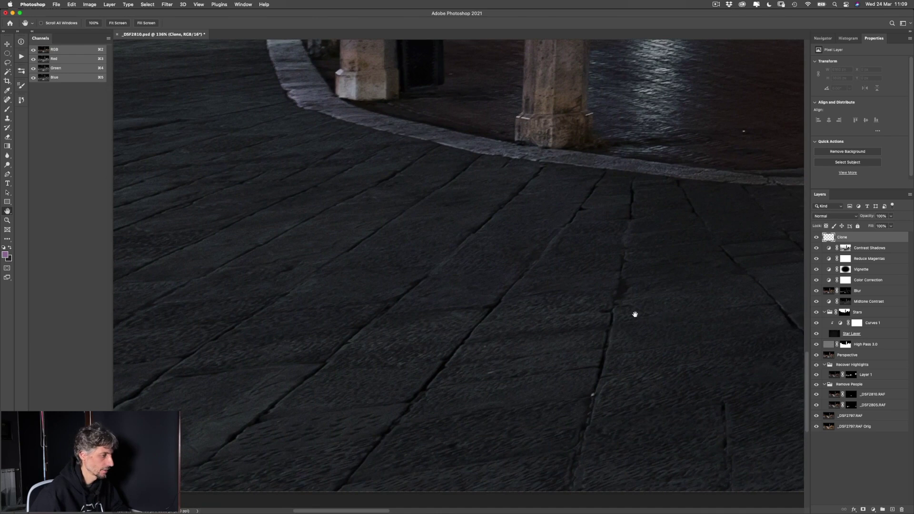
key(s)
key(space)
drag(608, 394, 545, 383)
scroll(604, 398, up, 3)
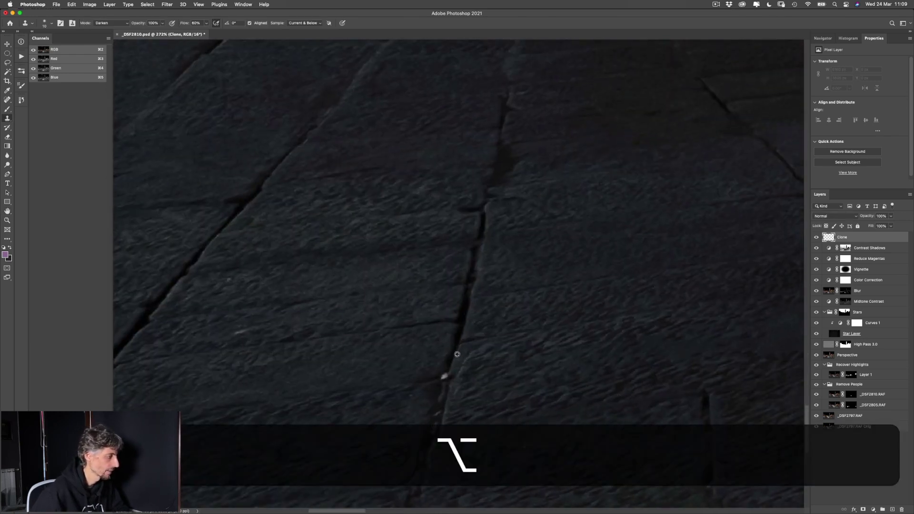
alt+click(454, 349)
click(443, 376)
Clone out the long white streak on the paving beside the curved kerb and stone pillar, using a larger brush
key(space)
drag(368, 275, 399, 284)
drag(448, 285, 650, 287)
key(super+minus)
mouse_move(545, 242)
mouse_down()
mouse_move(459, 295)
mouse_move(435, 376)
mouse_up()
mouse_move(416, 248)
mouse_down()
mouse_move(437, 249)
mouse_move(439, 334)
mouse_up()
key(alt)
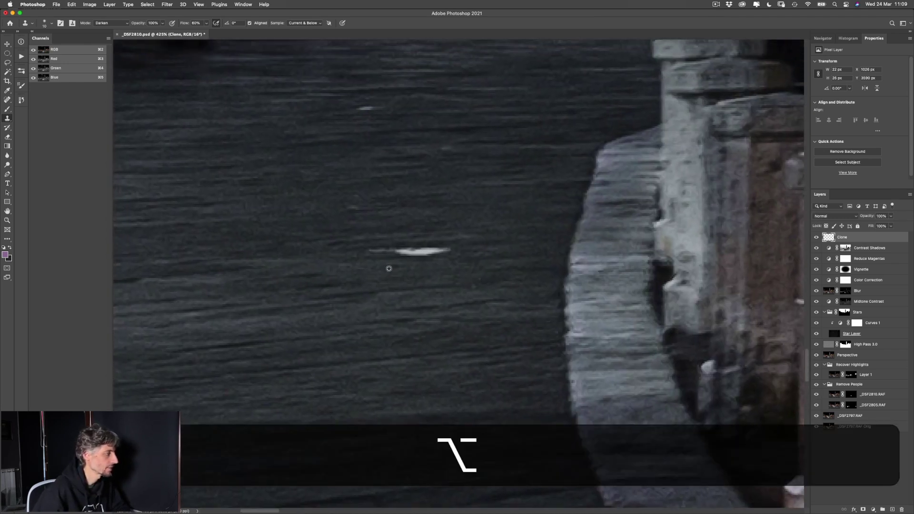
key(alt+bracketright)
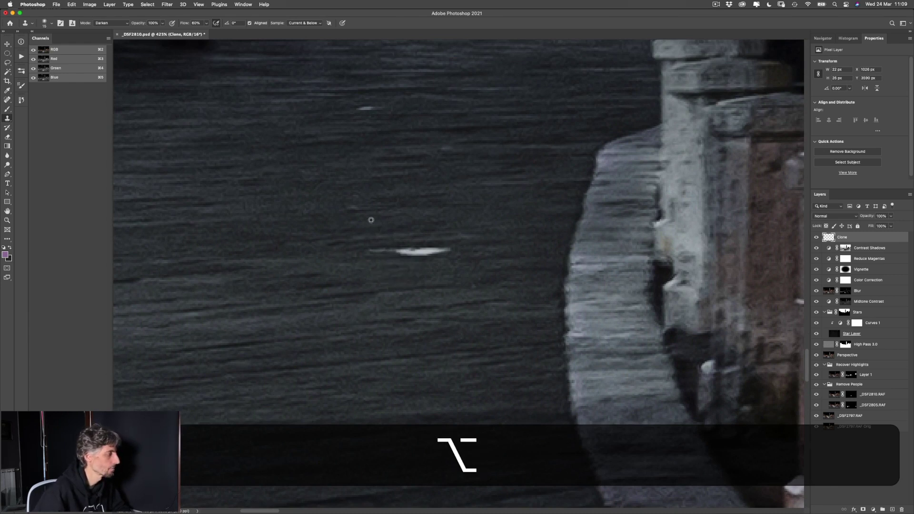
drag(367, 249, 467, 247)
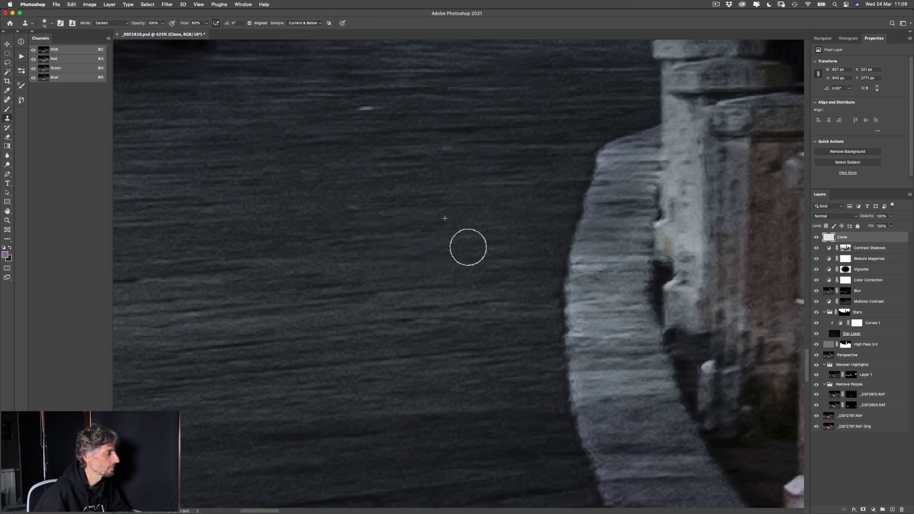
Clone out the smaller bright marks farther back on the same paving beside the curved kerb
key(space)
drag(378, 181, 400, 293)
alt+click(333, 219)
mouse_move(385, 221)
mouse_down()
mouse_move(376, 223)
mouse_move(404, 218)
mouse_up()
alt+click(417, 268)
mouse_move(452, 260)
mouse_down()
mouse_move(443, 260)
mouse_move(468, 260)
mouse_up()
Clone out the white speck on the brick paving beside the bright light reflection, using a smaller brush
key(space)
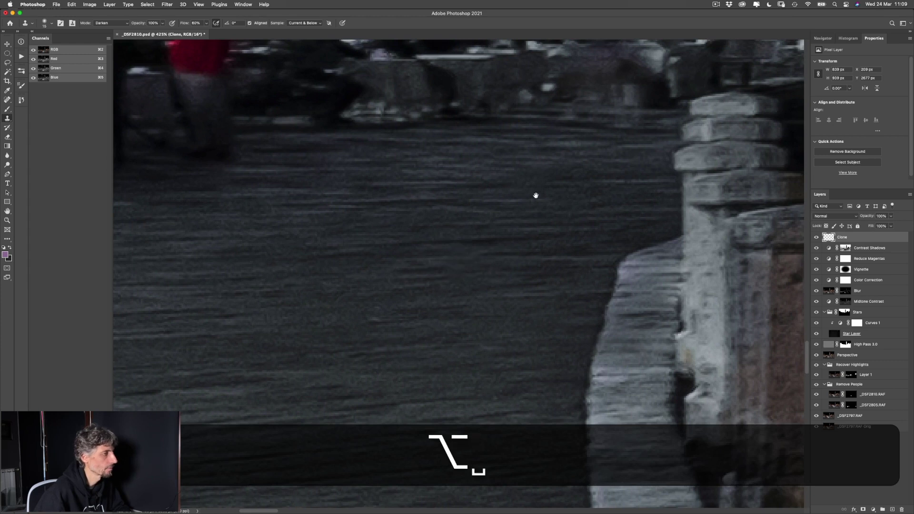
drag(536, 196, 234, 127)
drag(369, 476, 318, 248)
drag(689, 252, 336, 253)
drag(409, 267, 499, 318)
scroll(499, 318, up, 5)
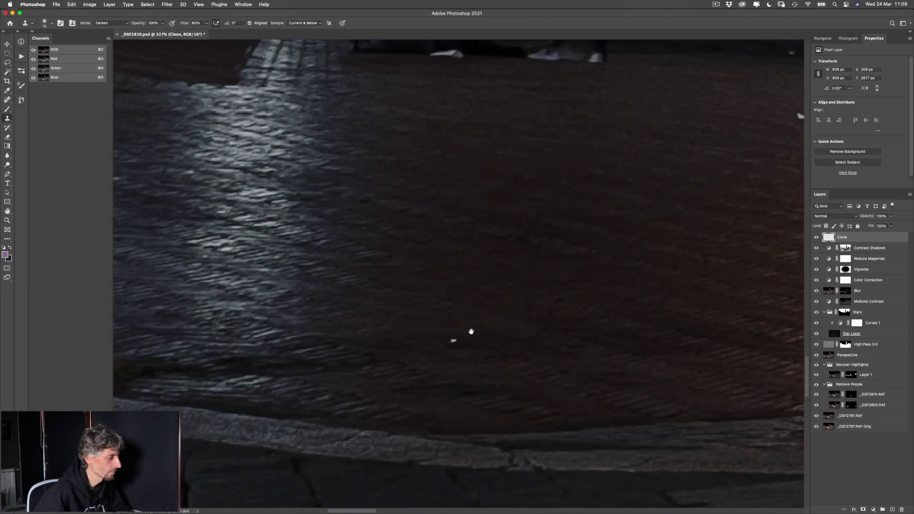
key(alt)
alt+click(476, 341)
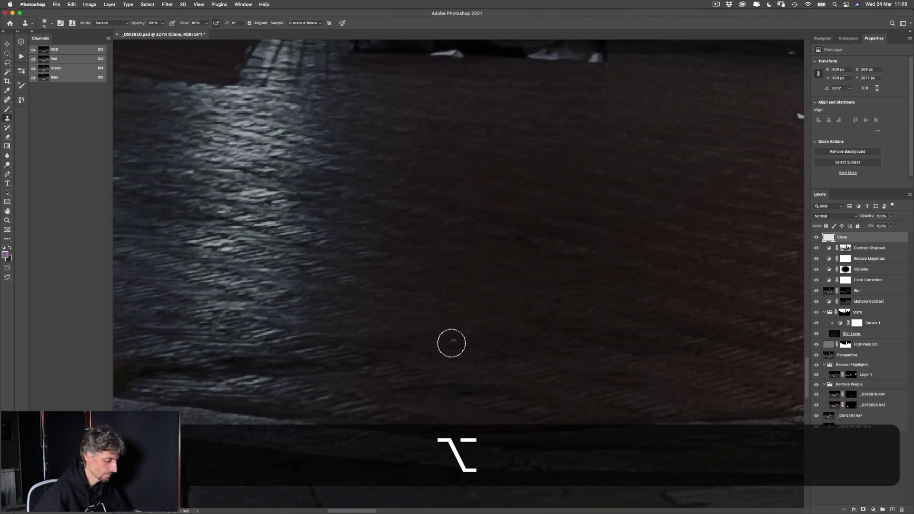
key(bracketleft)
click(456, 342)
Clone out the white litter on the brick paving in front of the low dark structure, sampling the paving beside it
key(space)
drag(550, 316, 416, 338)
drag(533, 144, 498, 263)
key(alt)
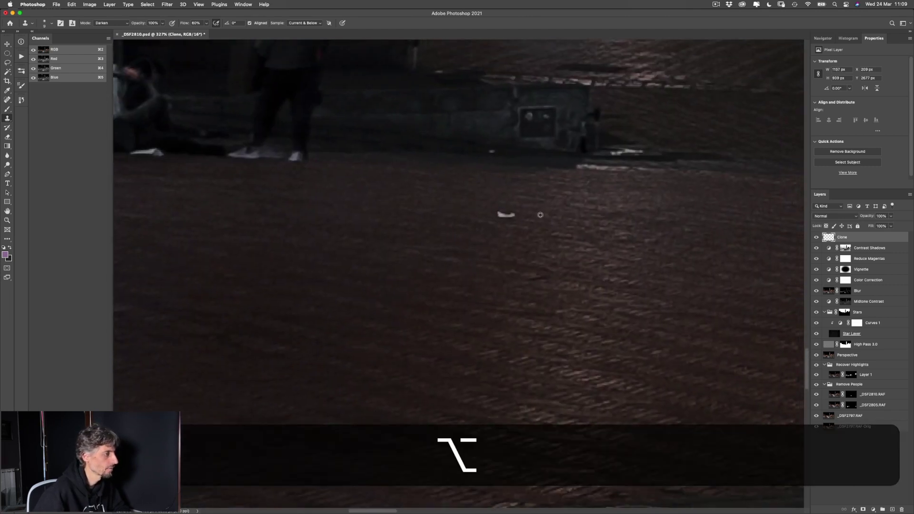
click(515, 214)
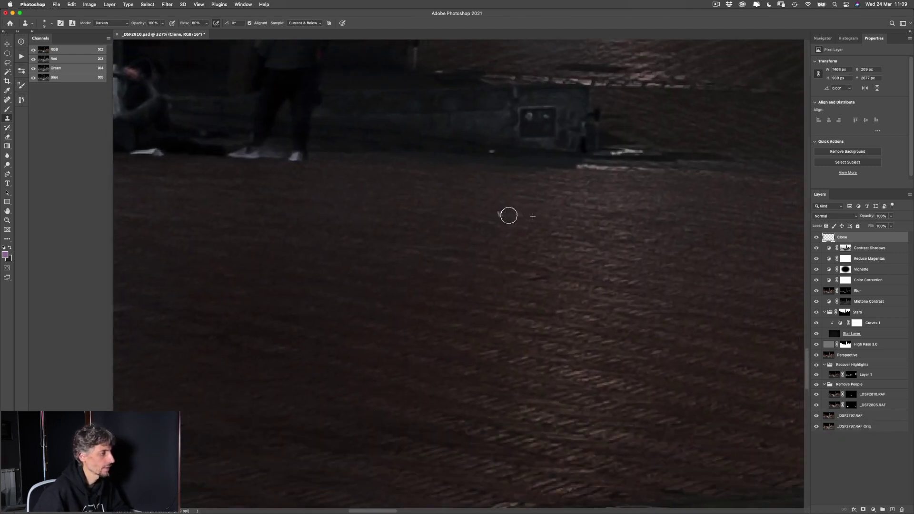
click(531, 216)
Clone out the bright specks along the stone kerb beside the pillar base
mouse_move(693, 404)
mouse_down()
mouse_move(494, 276)
mouse_move(442, 203)
mouse_up()
drag(527, 194, 633, 144)
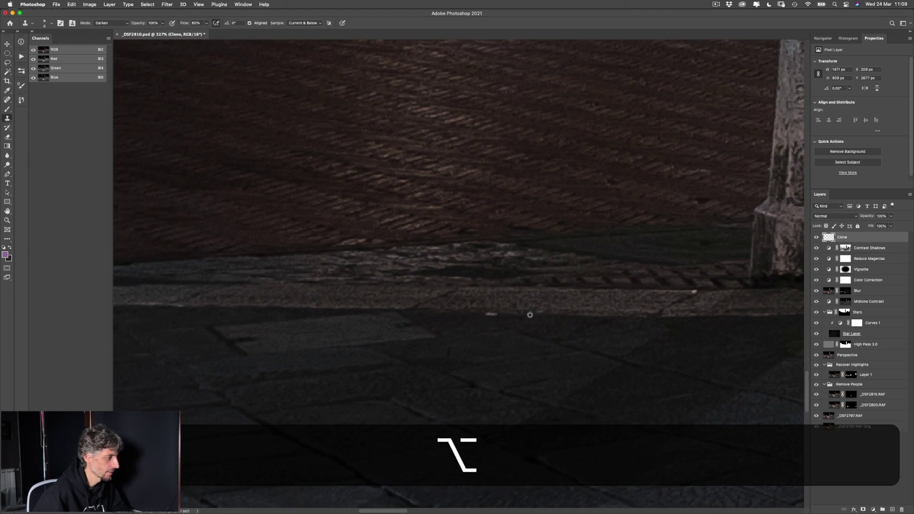
drag(489, 314, 492, 315)
mouse_move(657, 298)
mouse_down()
mouse_move(501, 313)
mouse_move(540, 305)
mouse_up()
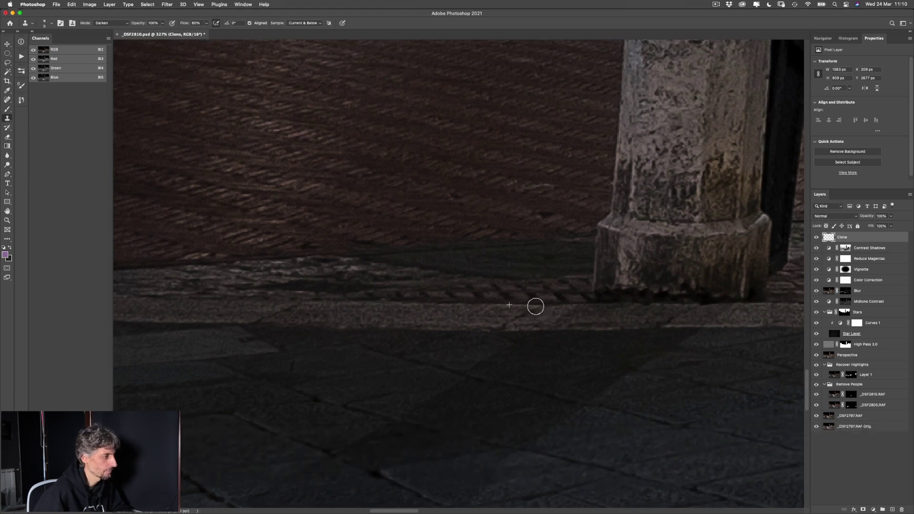
Clone out the small bright speck on the dark foreground paving slabs below the kerb
mouse_move(305, 445)
mouse_down()
mouse_move(524, 289)
mouse_move(676, 100)
mouse_up()
mouse_move(546, 274)
mouse_down()
mouse_move(459, 265)
mouse_move(461, 253)
mouse_up()
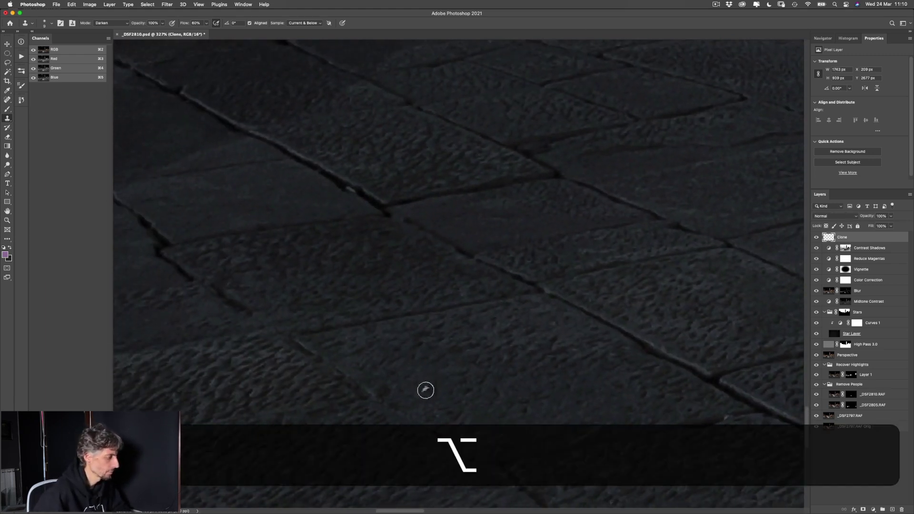
drag(425, 389, 425, 386)
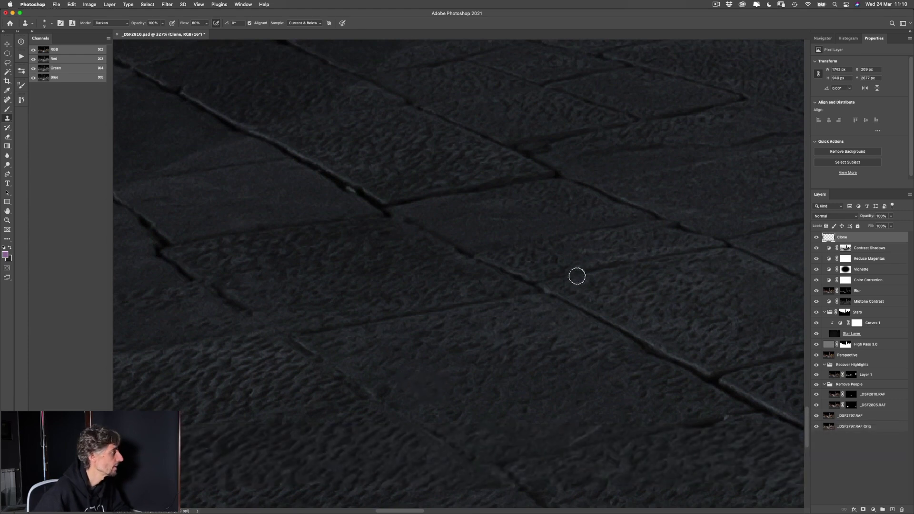
Switch the Clone Stamp mode to Normal and clone out the white spot on the joint between the foreground slabs
click(119, 23)
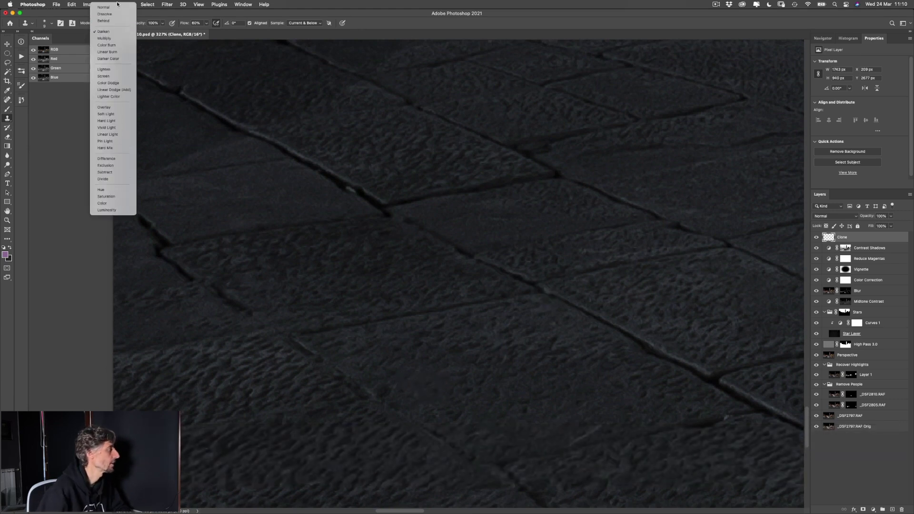
click(117, 8)
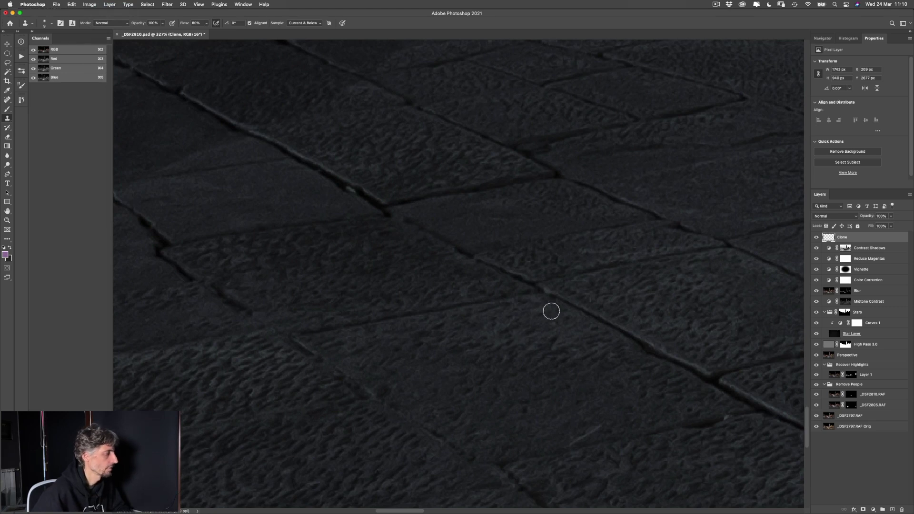
mouse_move(481, 369)
mouse_down()
mouse_move(419, 263)
mouse_move(459, 179)
mouse_move(418, 346)
mouse_move(383, 400)
mouse_move(257, 444)
mouse_up()
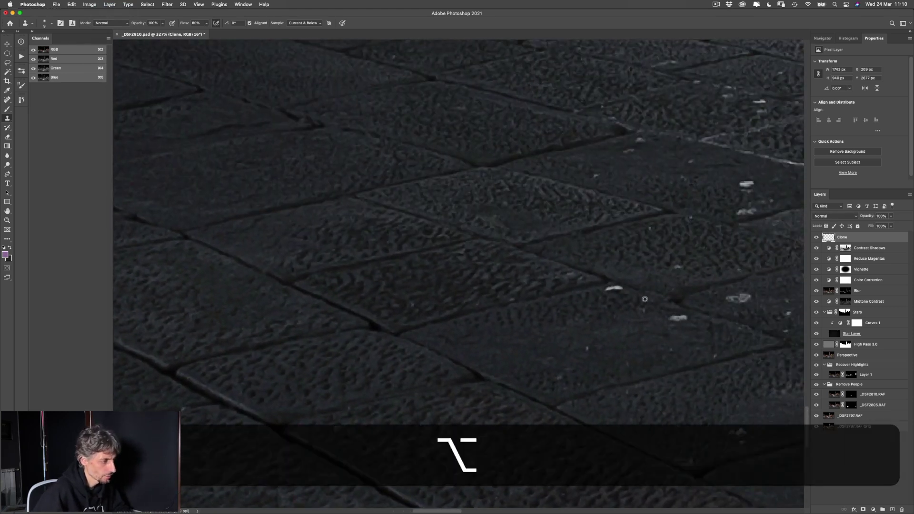
drag(618, 287, 613, 288)
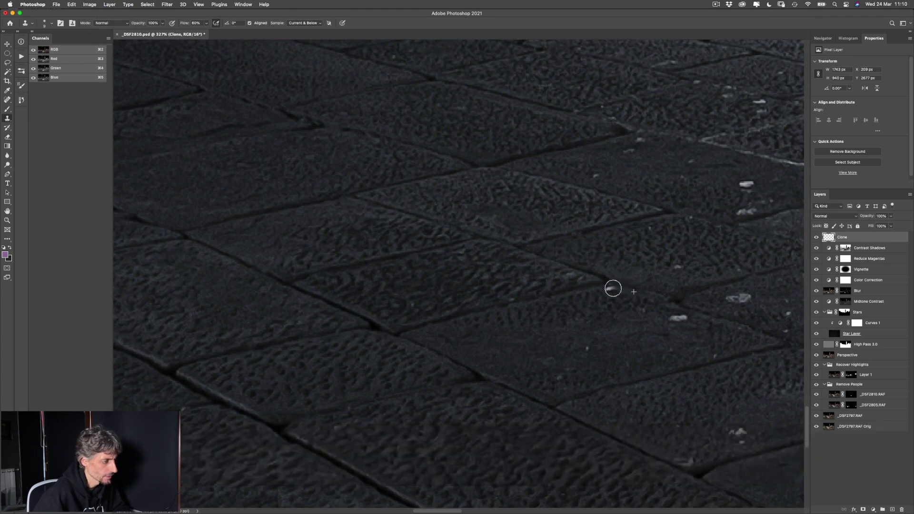
click(610, 289)
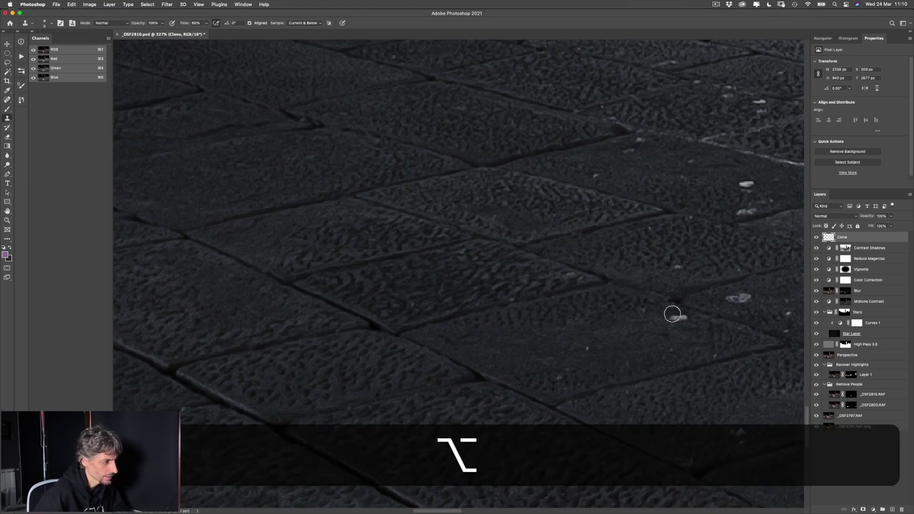
Clone out the white speck beside the slab joint and the small specks on the foreground slabs below it
click(680, 317)
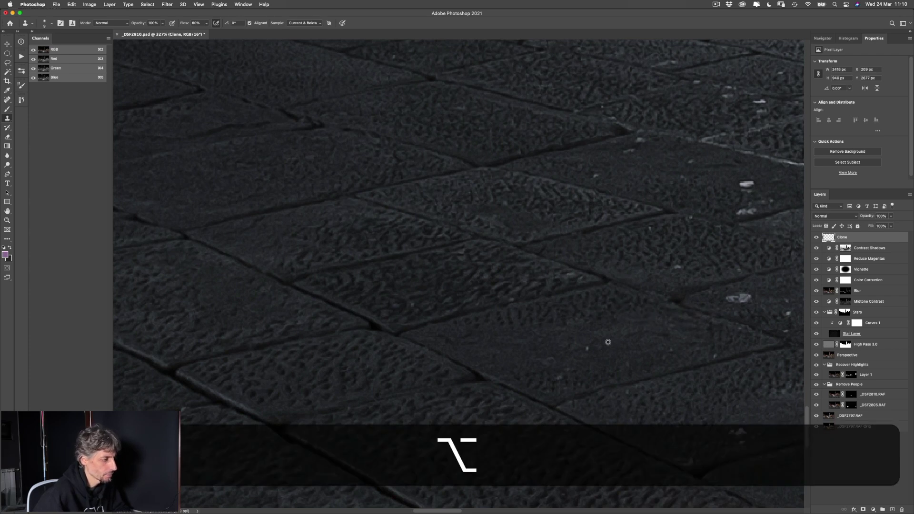
drag(566, 377, 558, 381)
drag(658, 333, 406, 305)
alt+click(465, 389)
mouse_move(478, 405)
mouse_down()
mouse_move(497, 406)
mouse_move(487, 404)
mouse_move(493, 412)
mouse_move(486, 414)
mouse_up()
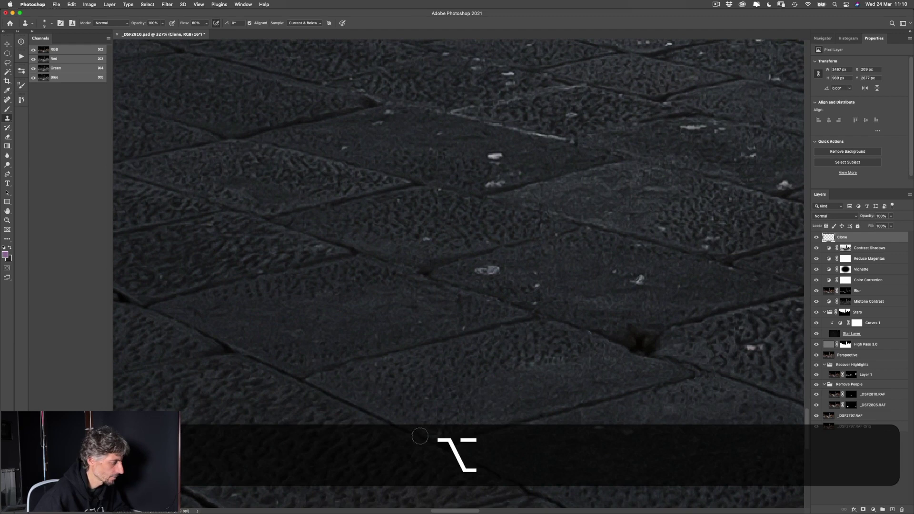
drag(426, 439, 437, 430)
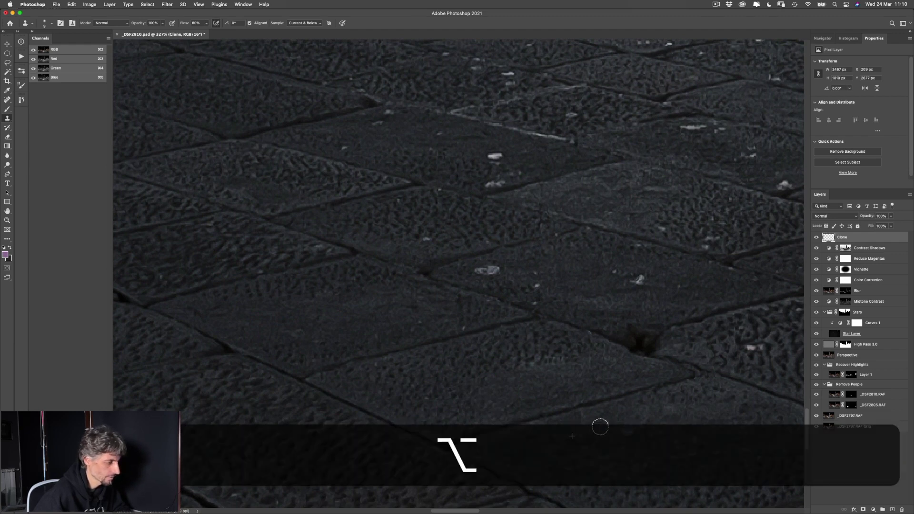
click(633, 431)
Clone out the pale specks on the slabs around the dark hole in the paving joint
mouse_move(621, 419)
mouse_down()
mouse_move(370, 260)
mouse_move(377, 364)
mouse_up()
drag(519, 404, 523, 384)
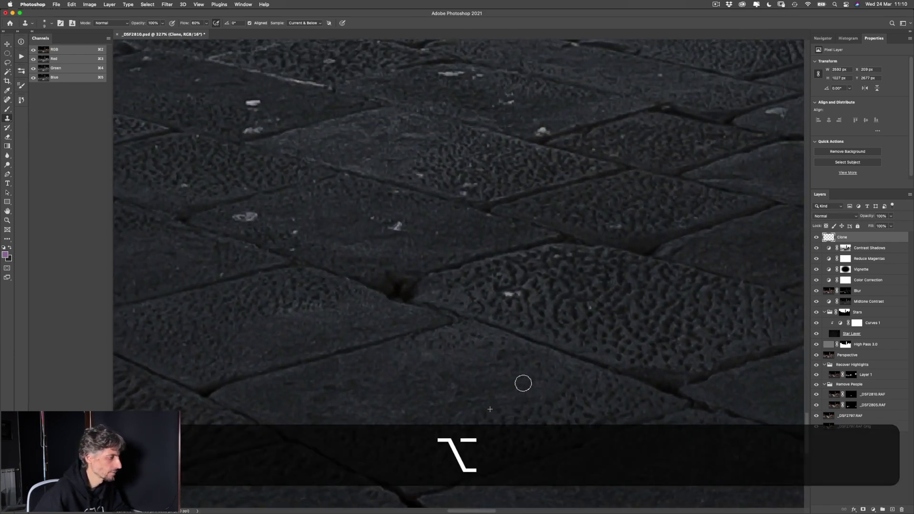
mouse_move(513, 294)
mouse_down()
mouse_move(559, 312)
mouse_move(623, 358)
mouse_up()
alt+click(526, 326)
drag(513, 310, 506, 315)
alt+click(493, 301)
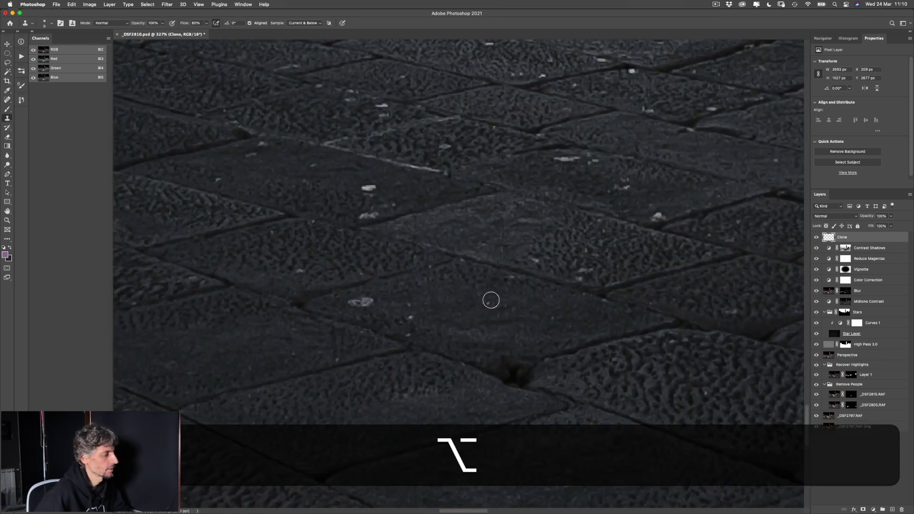
Clone out the white ring-shaped mark near the dark hole and the small specks on the adjoining textured slab
mouse_move(414, 315)
mouse_down()
mouse_move(358, 300)
mouse_move(414, 300)
mouse_move(526, 339)
mouse_up()
alt+click(396, 325)
click(412, 337)
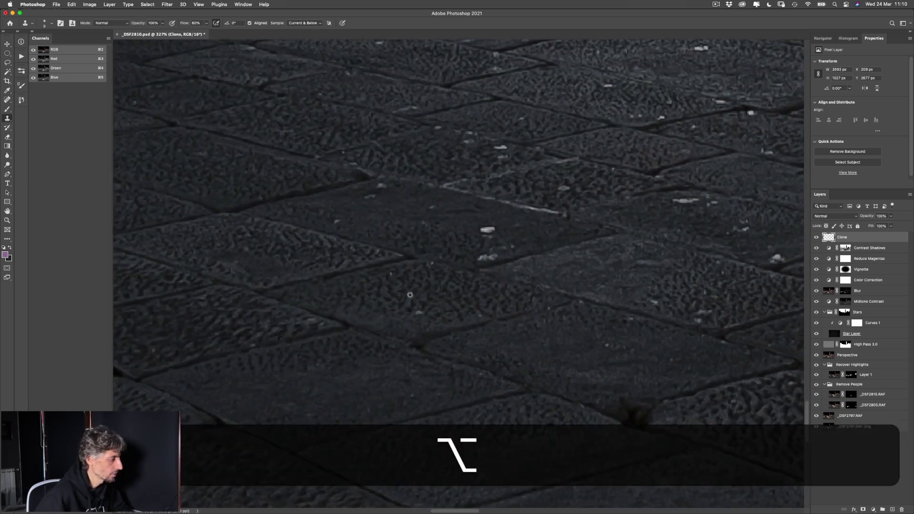
click(421, 310)
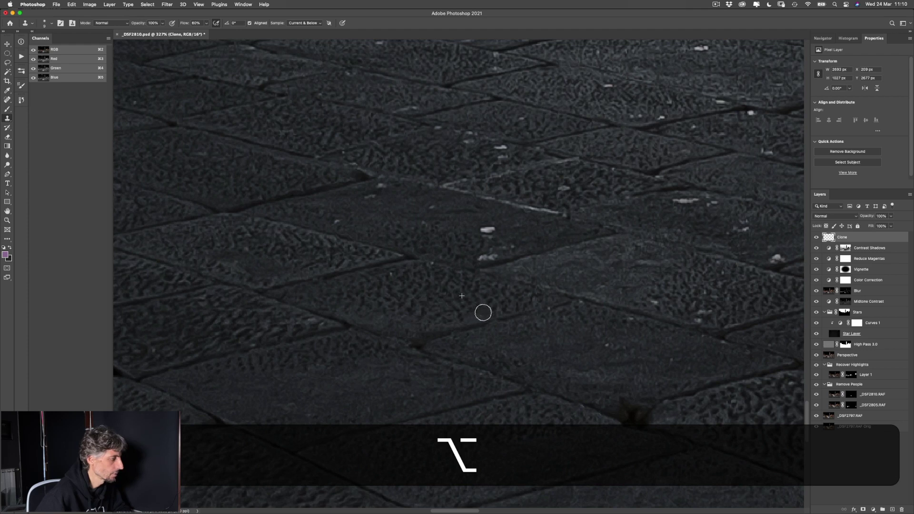
click(389, 276)
Clone out the pale flecks on the textured slab above the dark hole, sampling clean stone beside them
mouse_move(531, 300)
mouse_down()
mouse_move(397, 334)
mouse_move(422, 329)
mouse_up()
alt+click(586, 324)
click(594, 341)
click(603, 343)
click(592, 349)
Clone out the two white specks on the smooth dark slab just below the long pale scratch
mouse_move(547, 320)
mouse_down()
mouse_move(483, 363)
mouse_move(329, 355)
mouse_up()
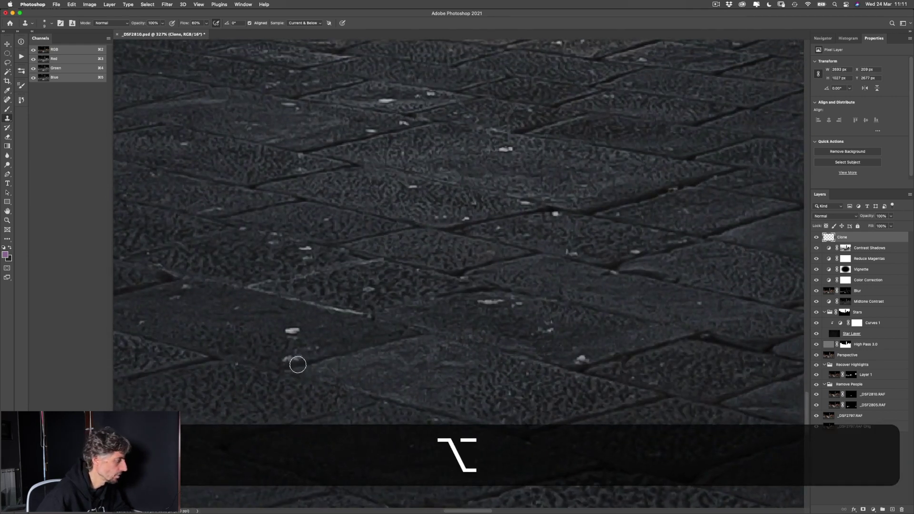
mouse_move(296, 364)
mouse_down()
mouse_move(316, 349)
mouse_move(285, 356)
mouse_move(299, 329)
mouse_move(423, 320)
mouse_move(444, 327)
mouse_move(441, 345)
mouse_up()
alt+click(269, 325)
key(space)
alt+click(424, 321)
alt+click(418, 339)
alt+click(404, 311)
Clone out the small bright flecks on the slabs above and beside the long pale scratch
drag(389, 306, 362, 342)
alt+click(370, 353)
drag(449, 331, 346, 404)
alt+click(389, 346)
click(413, 339)
mouse_move(419, 341)
mouse_down()
mouse_move(368, 338)
mouse_move(373, 316)
mouse_up()
alt+click(387, 346)
Clone out the pale streak and flecks on the smooth slab to the right of the long scratch
drag(568, 340, 448, 315)
scroll(448, 314, down, 1)
scroll(448, 314, right, 1)
mouse_move(500, 344)
mouse_down()
mouse_move(533, 345)
mouse_move(557, 371)
mouse_up()
alt+click(503, 353)
alt+click(538, 348)
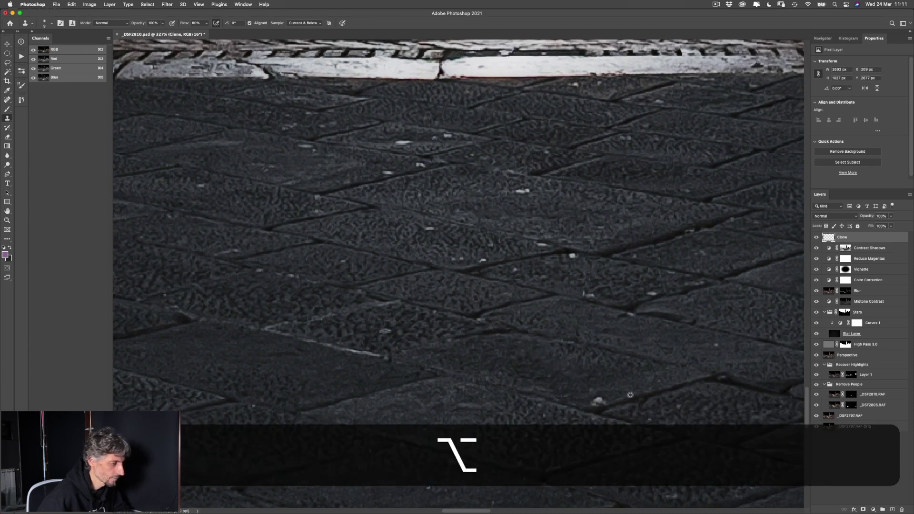
Clone out the white speck at the slab joint and the pale spot on the smooth slab farther right
drag(604, 394, 391, 364)
key(alt)
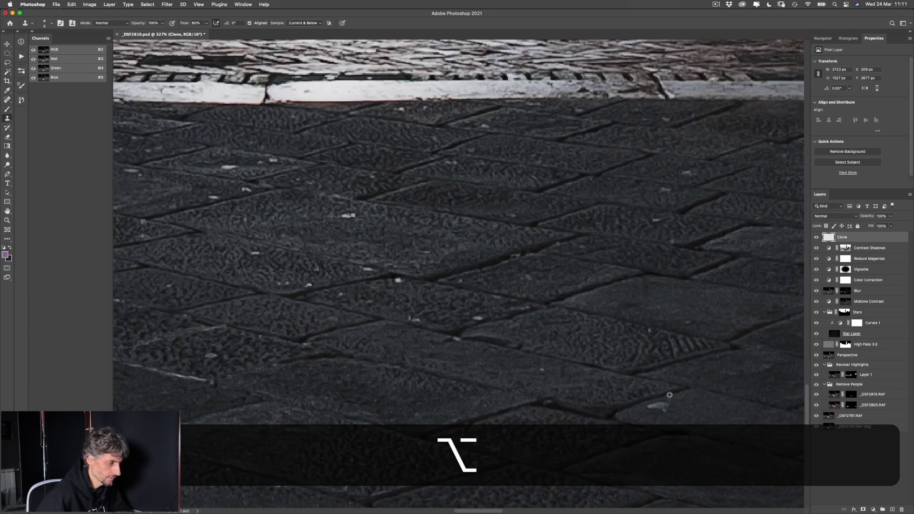
alt+click(653, 400)
drag(655, 402, 674, 404)
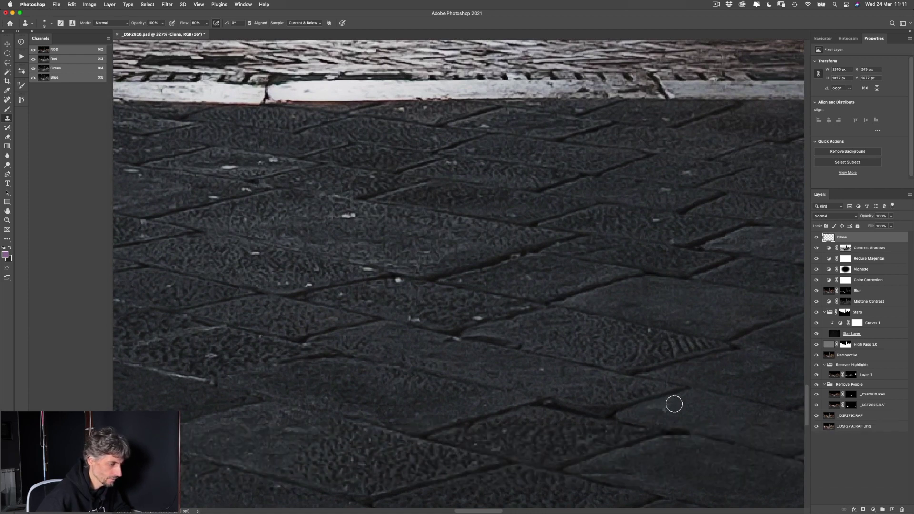
click(659, 407)
Clone out the small specks on the textured slab just above the diagonal joint
key(space)
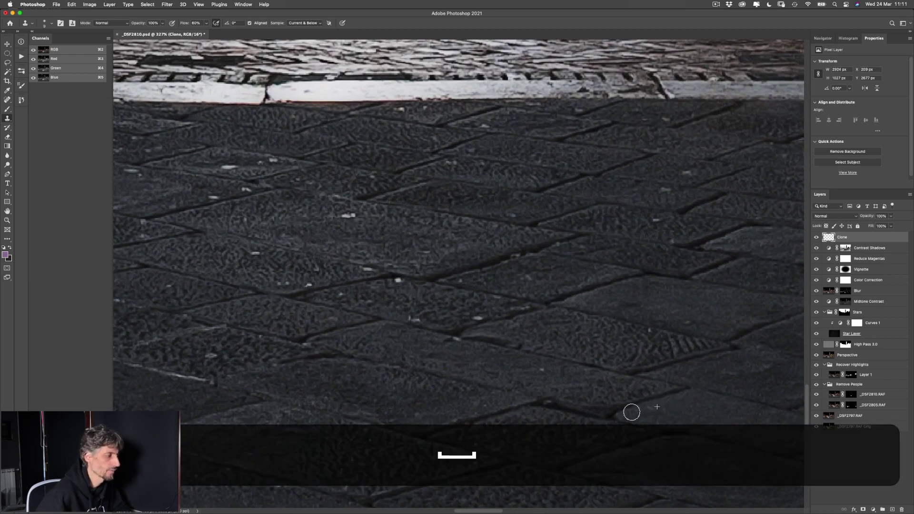
drag(549, 357, 491, 383)
alt+click(438, 347)
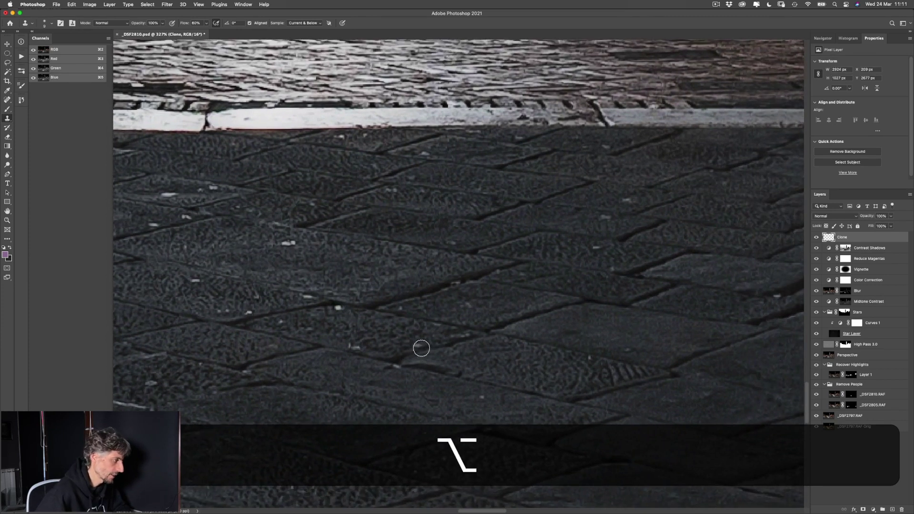
click(421, 345)
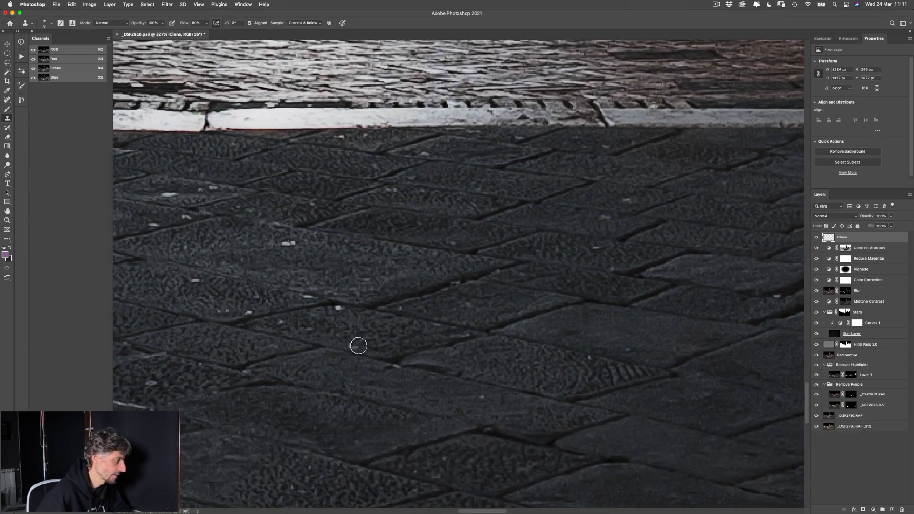
Clone out the bright white speck at the end of the dark joint and the flecks to its left
key(space)
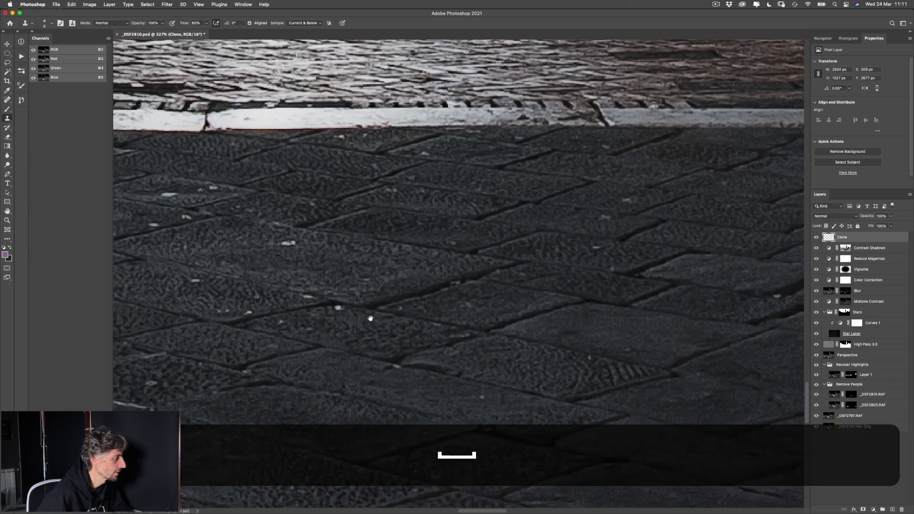
drag(371, 318, 493, 347)
key(alt)
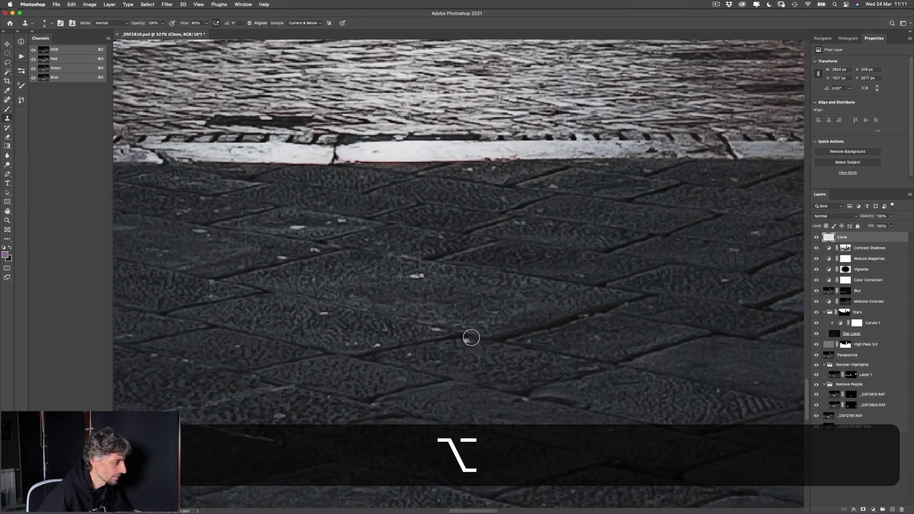
click(469, 338)
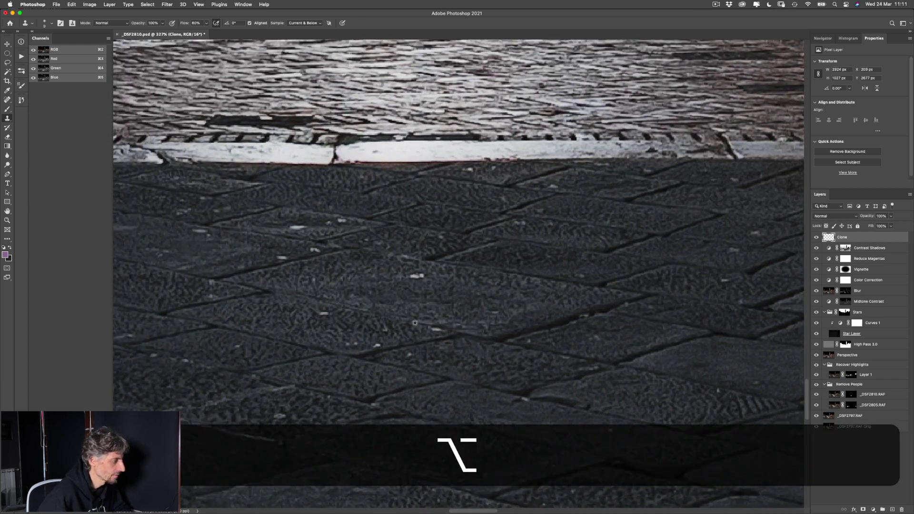
drag(436, 329, 429, 330)
key(alt)
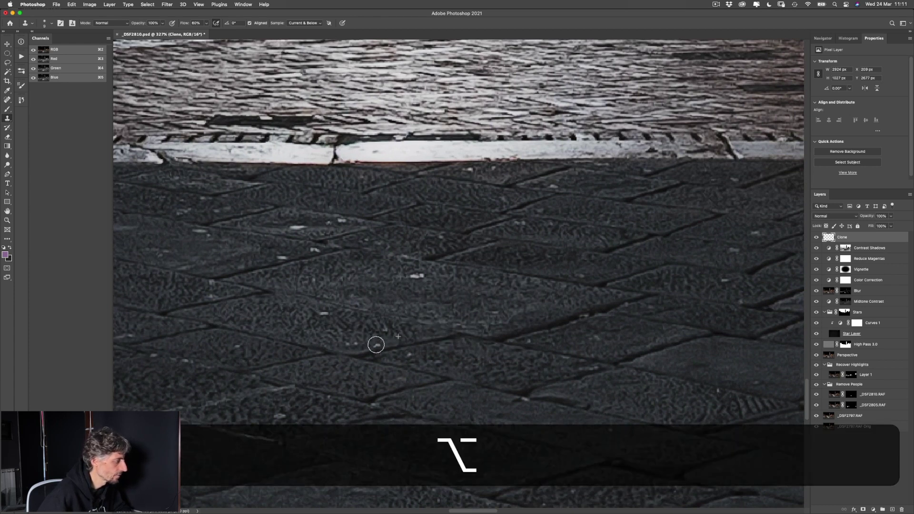
mouse_move(356, 341)
mouse_down()
mouse_move(344, 344)
mouse_move(325, 315)
mouse_up()
Clone out the larger white flecks and nearby spots on the slabs in front of the white kerb
drag(380, 324, 565, 345)
alt+click(331, 348)
drag(312, 353, 309, 353)
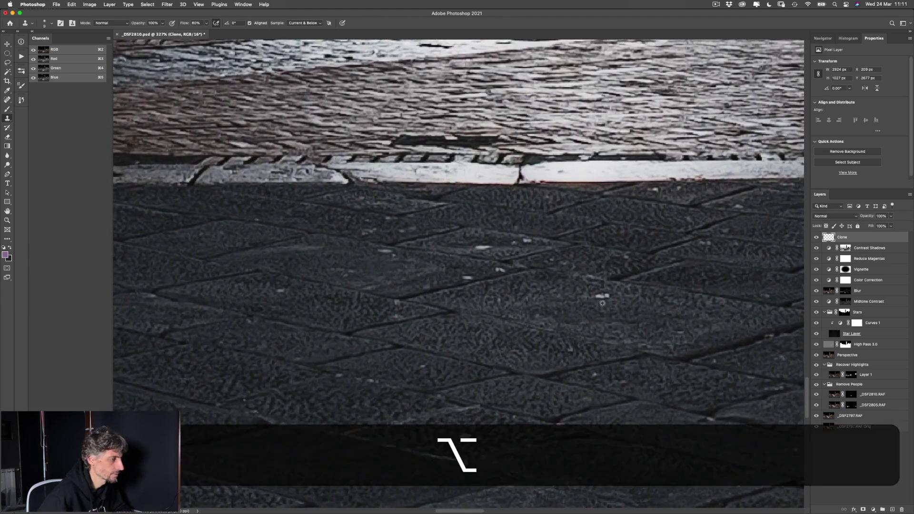
click(603, 295)
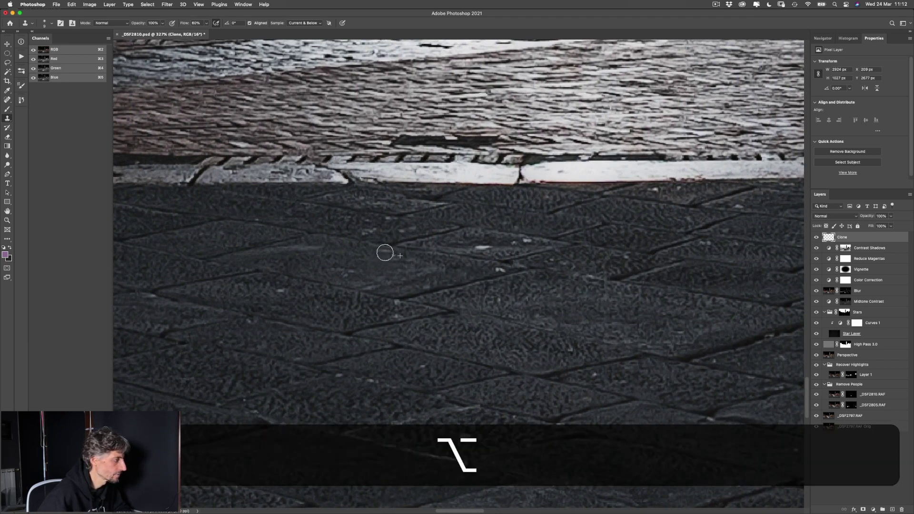
drag(480, 246, 528, 242)
alt+click(504, 242)
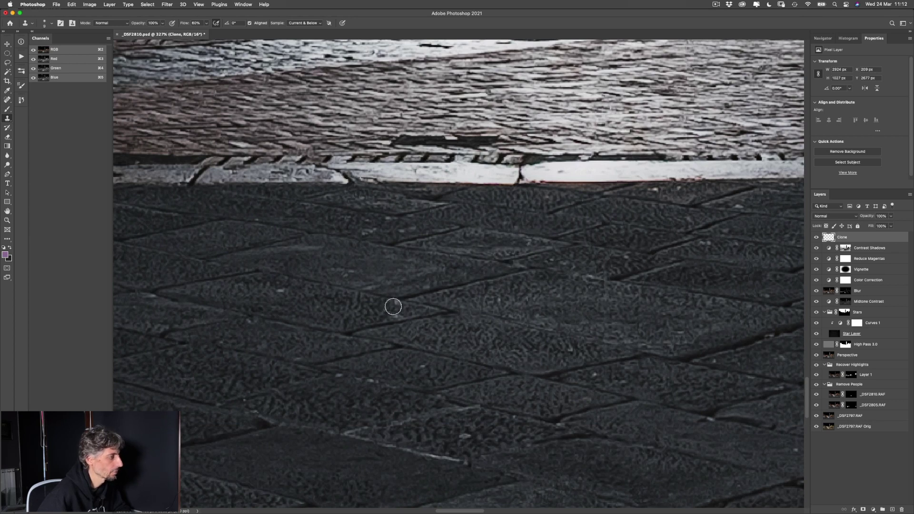
key(alt)
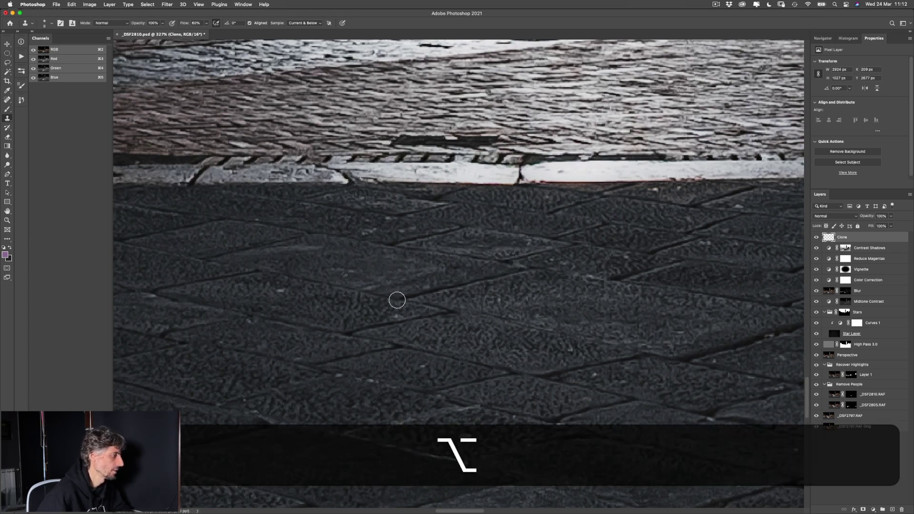
alt+click(305, 287)
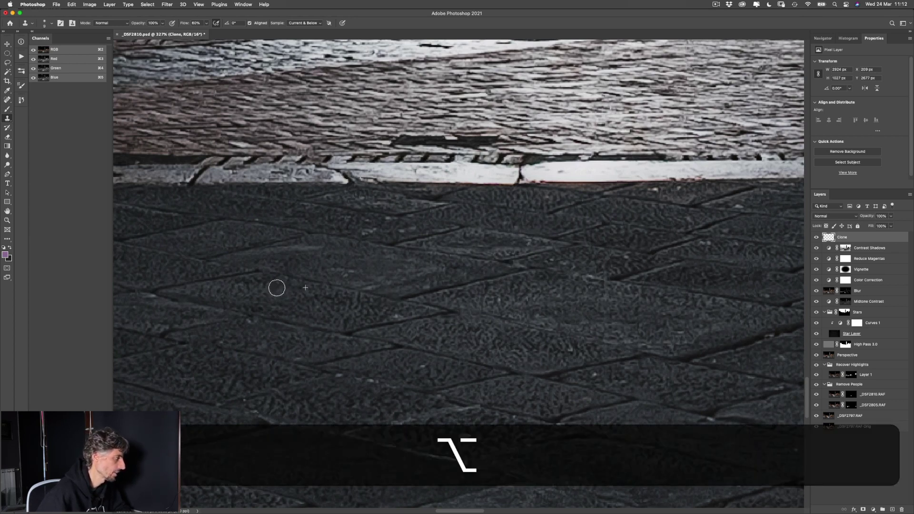
Clone out the pale speck on the textured slab just above the long scratch
key(space)
drag(469, 292, 444, 190)
key(alt)
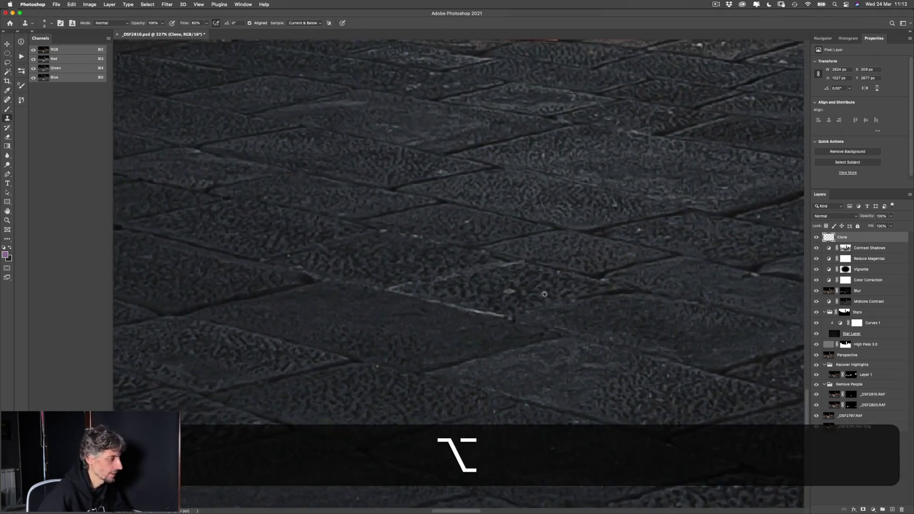
key(space)
drag(504, 237, 424, 326)
key(alt)
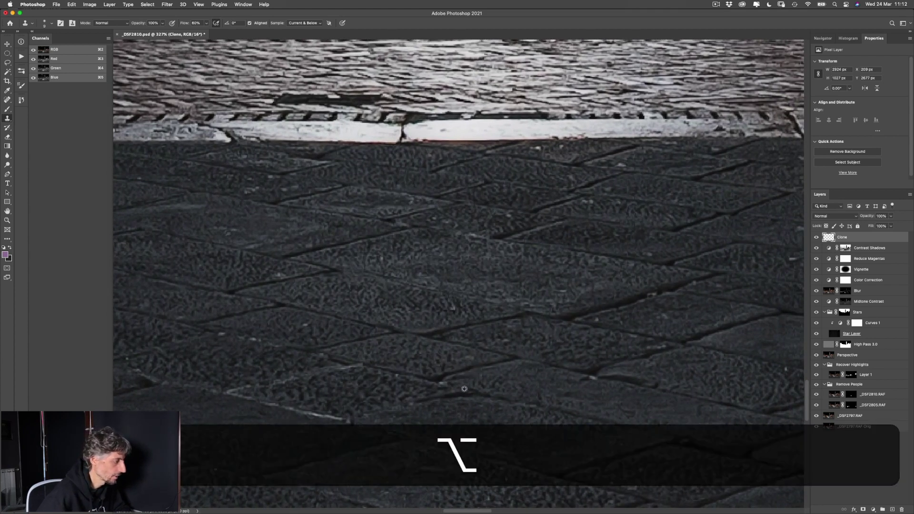
Clone out the remaining faint specks on the slabs between the long scratch and the kerb
drag(440, 381, 456, 389)
key(alt)
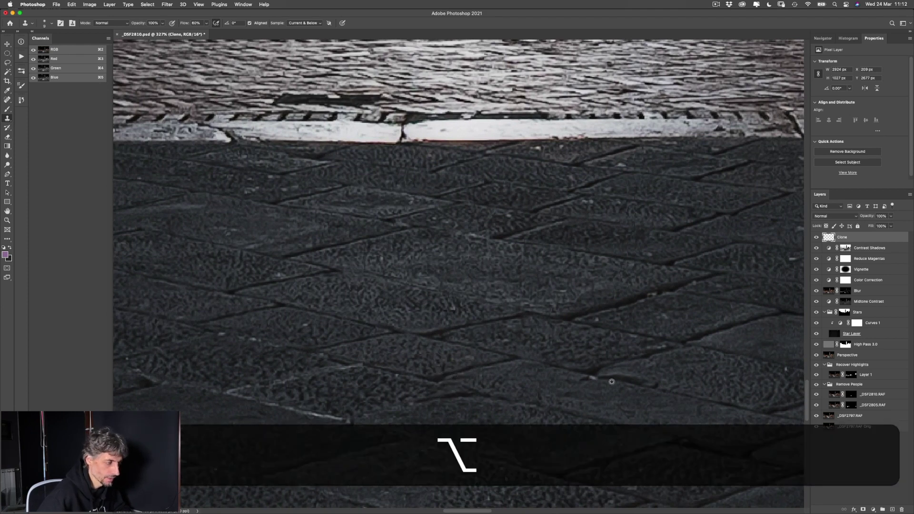
drag(590, 377, 586, 380)
drag(418, 330, 591, 351)
alt+click(500, 355)
click(476, 347)
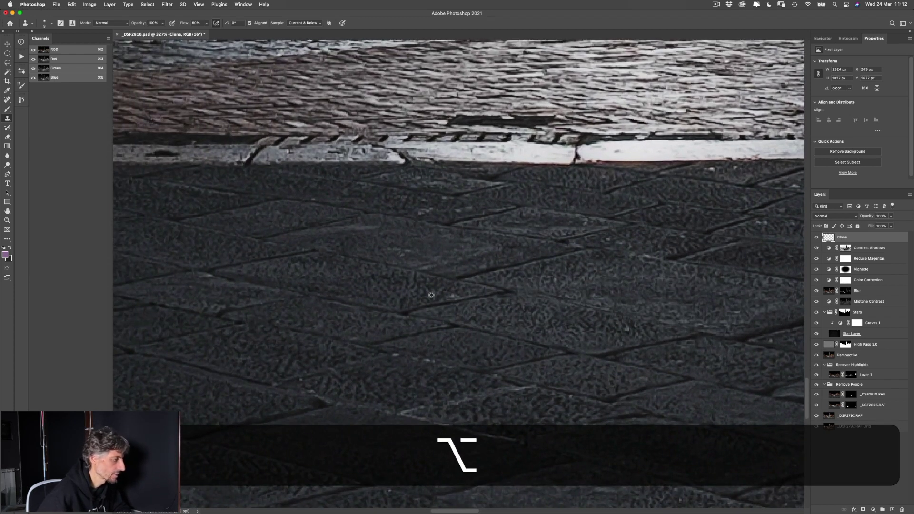
click(446, 299)
mouse_move(484, 281)
mouse_down()
mouse_move(549, 329)
mouse_move(644, 320)
mouse_up()
key(alt)
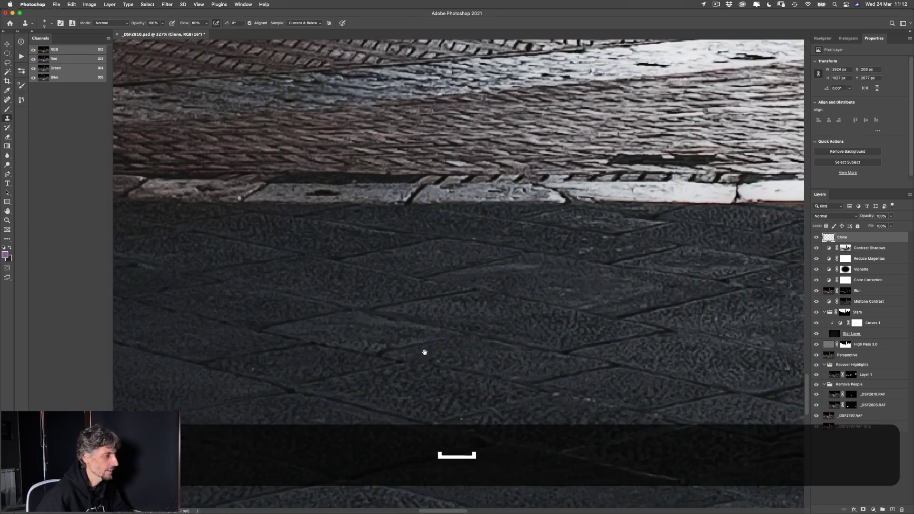
Clone out the small light specks on the dark slabs directly below the white kerb
drag(641, 268, 414, 338)
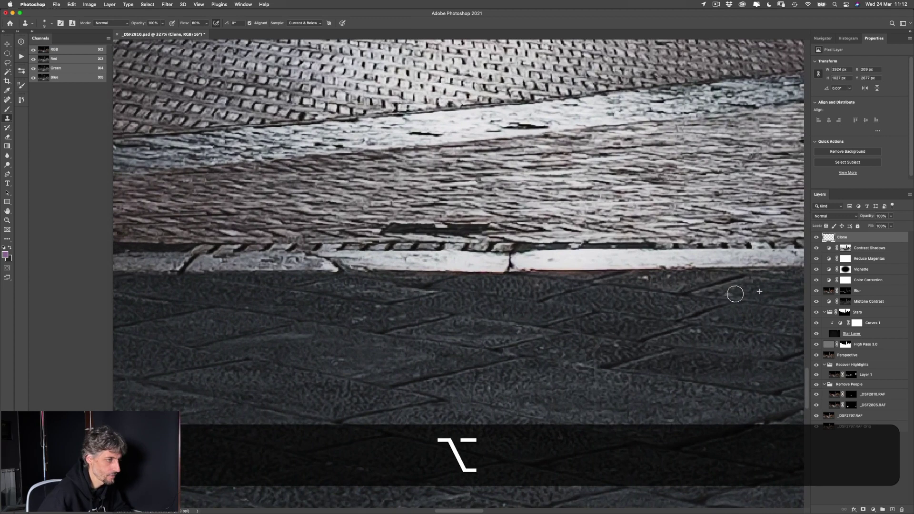
mouse_move(690, 312)
mouse_down()
mouse_move(361, 326)
mouse_move(424, 288)
mouse_move(373, 281)
mouse_up()
alt+click(414, 283)
alt+click(407, 285)
alt+click(658, 333)
click(669, 343)
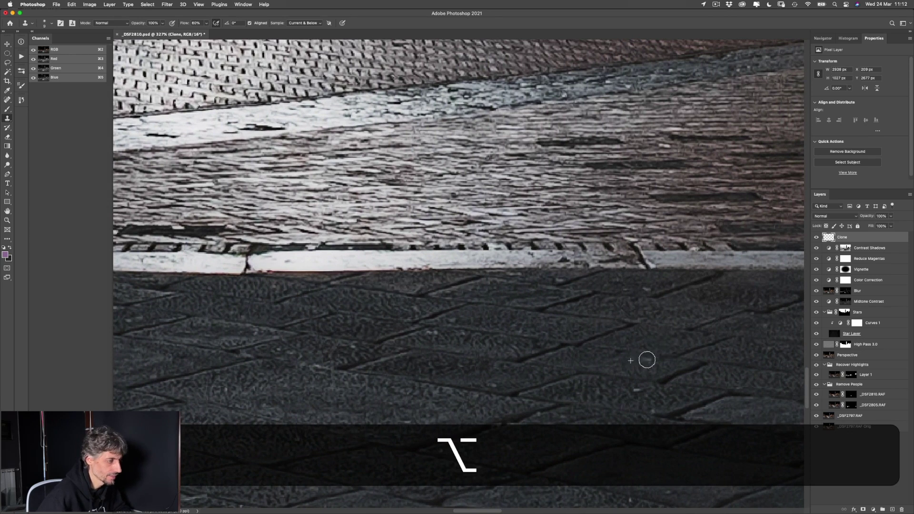
Clone out the bright specks beside the dark joints and on the ribbed slab, working toward the pillar
alt+click(620, 390)
drag(632, 392, 643, 389)
mouse_move(564, 392)
mouse_down()
mouse_move(424, 286)
mouse_move(379, 264)
mouse_up()
alt+click(430, 367)
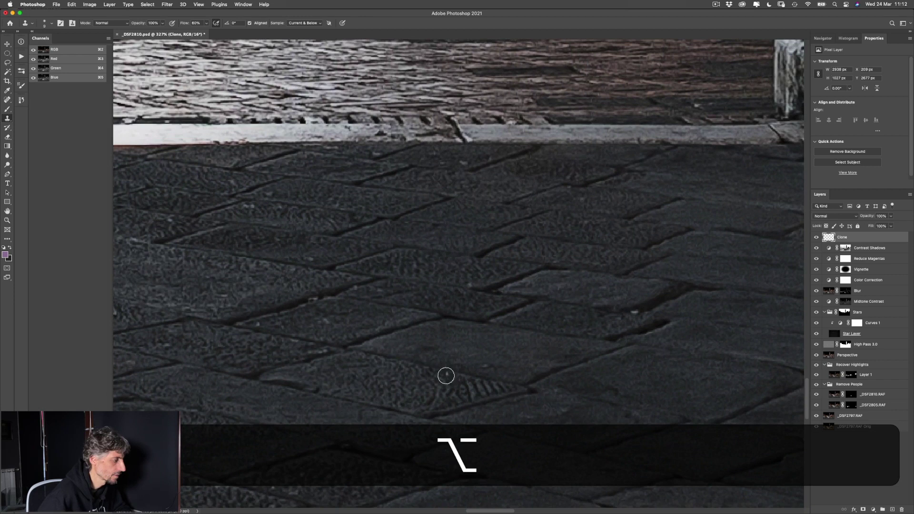
drag(484, 358, 309, 391)
alt+click(482, 335)
drag(455, 346, 462, 343)
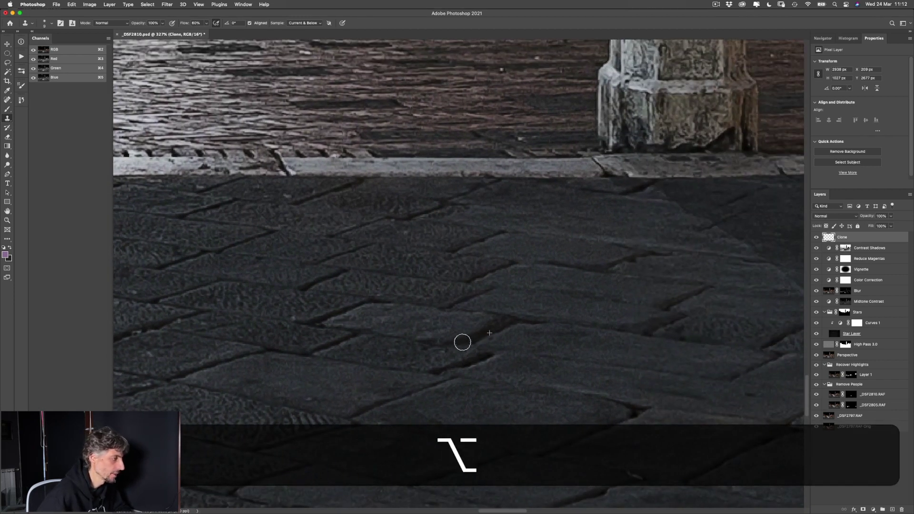
Clone out the spot on the smooth foreground slab in front of the pillar
key(space)
scroll(504, 357, right, 6)
scroll(504, 357, down, 3)
alt+click(471, 403)
mouse_move(488, 405)
mouse_down()
mouse_move(459, 419)
mouse_move(527, 408)
mouse_move(505, 406)
mouse_up()
Clone out the bright specks on the brick paving to the left of the pillar
key(space)
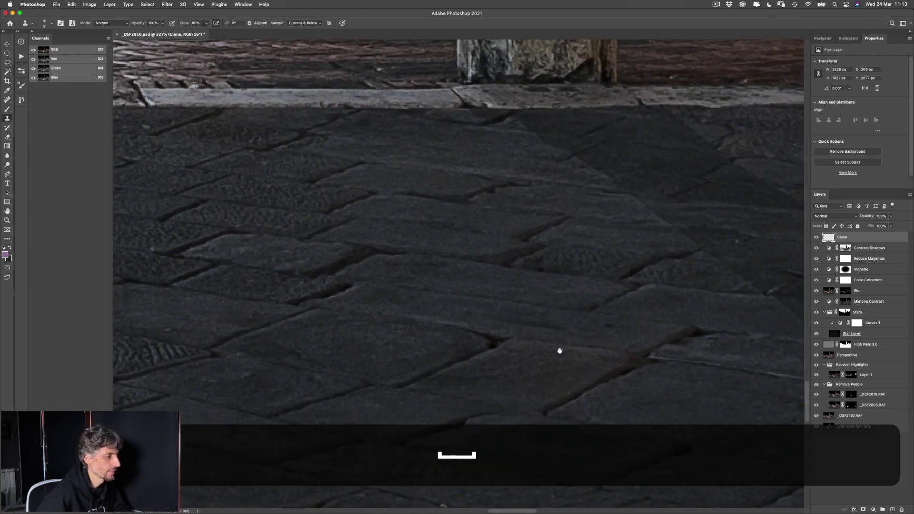
drag(559, 351, 281, 194)
drag(374, 310, 384, 392)
drag(414, 143, 440, 329)
scroll(440, 328, left, 6)
scroll(440, 328, up, 3)
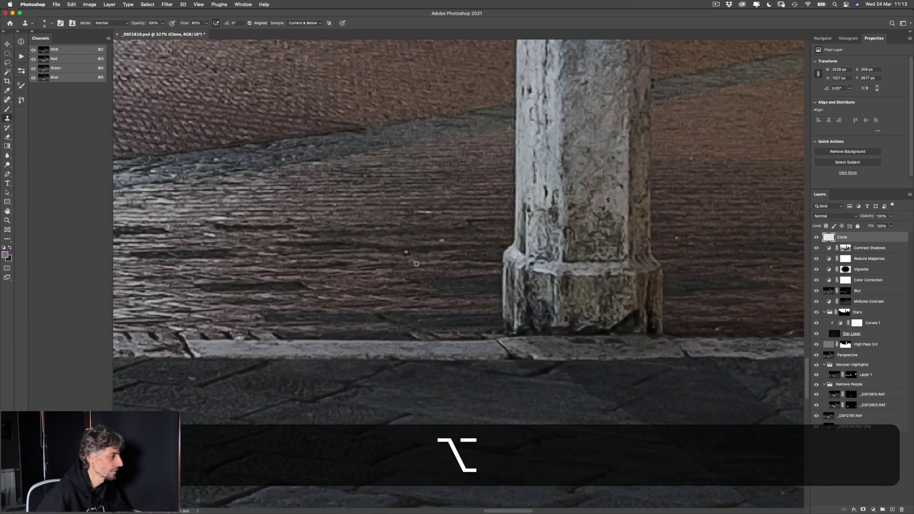
alt+click(463, 242)
click(441, 240)
Clone out the bright specks on the brick paving to the right of the pillar base
key(space)
drag(388, 200, 339, 323)
drag(642, 369, 515, 327)
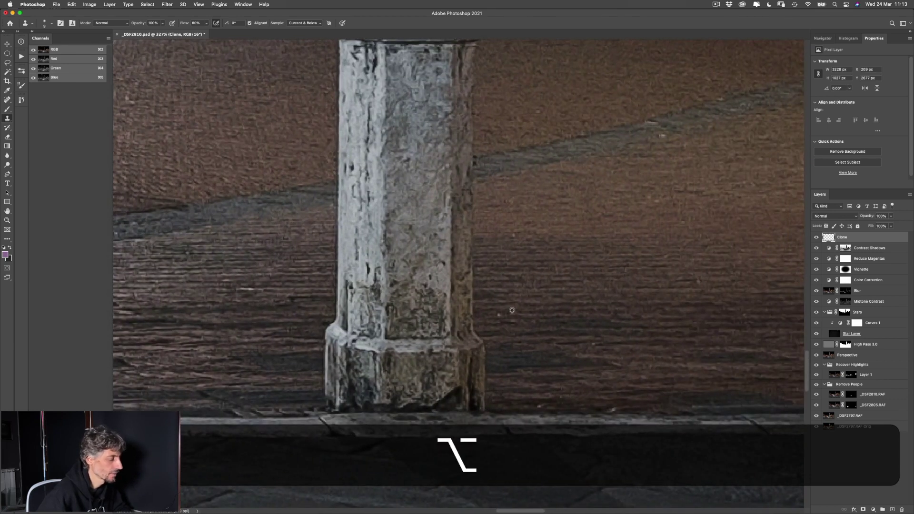
mouse_move(545, 401)
mouse_down()
mouse_move(533, 406)
mouse_move(540, 406)
mouse_up()
alt+click(586, 394)
drag(606, 407, 610, 409)
key(space)
Clone out the white specks along the distant kerb, between the small pillars in front of the chapel
scroll(629, 346, up, 10)
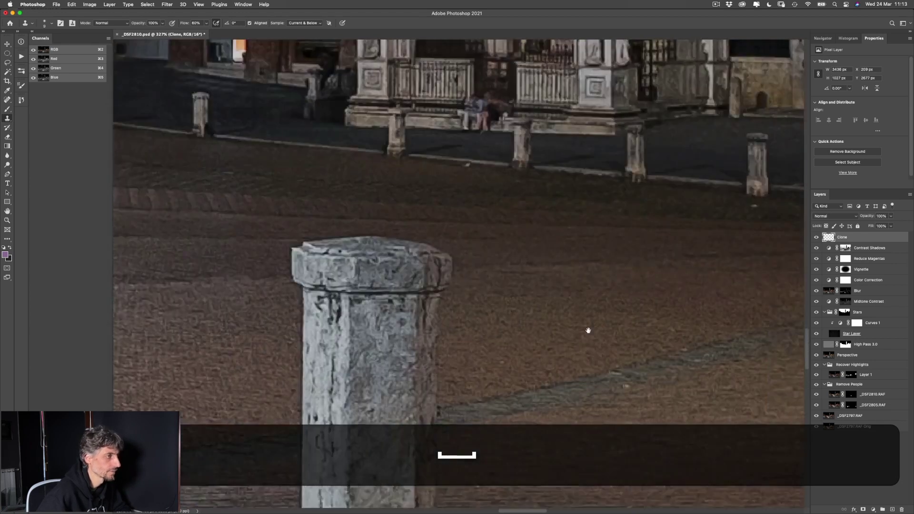
scroll(587, 330, right, 6)
click(653, 223)
key(space)
mouse_move(544, 280)
mouse_down()
mouse_move(390, 298)
mouse_move(622, 298)
mouse_up()
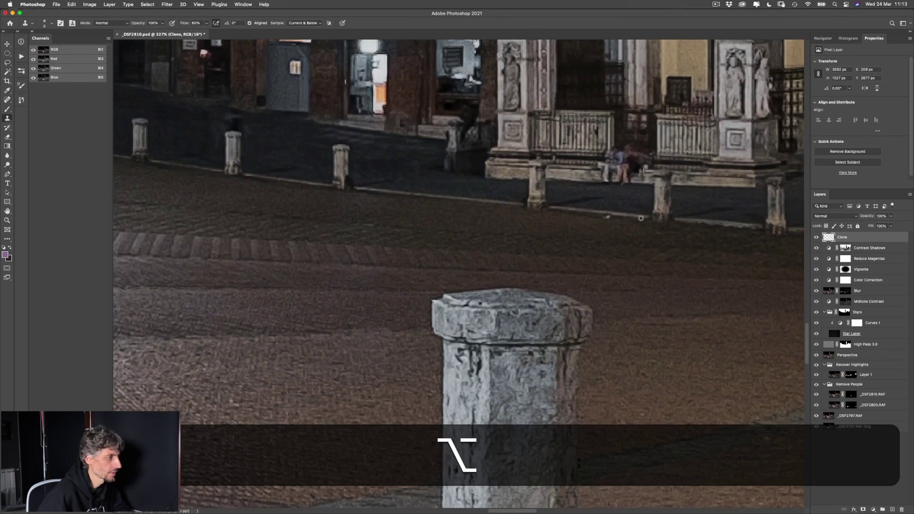
key(space)
drag(438, 255, 648, 231)
Clone out the bright spot on the rim of the bin beside the pillar at the left end of the square
key(super+minus)
key(super+minus)
key(super+minus)
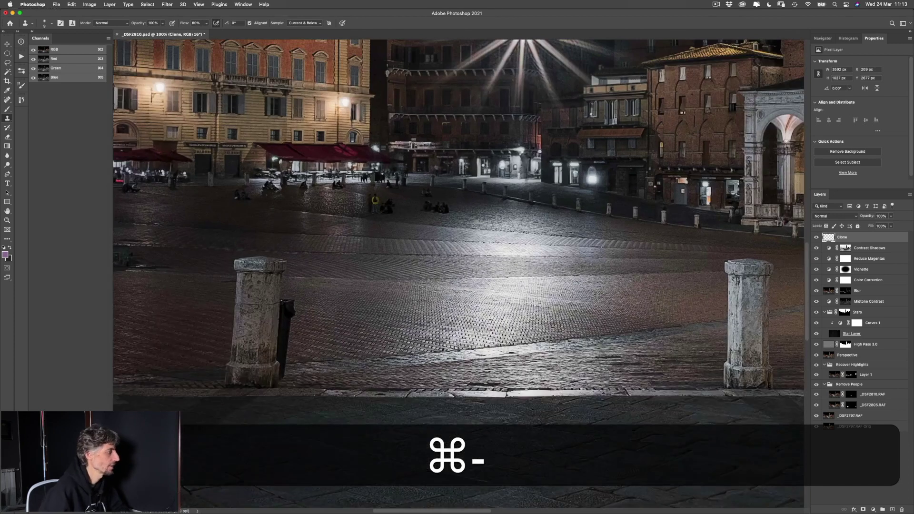
key(space)
drag(209, 255, 566, 204)
drag(566, 249, 562, 265)
drag(424, 369, 547, 227)
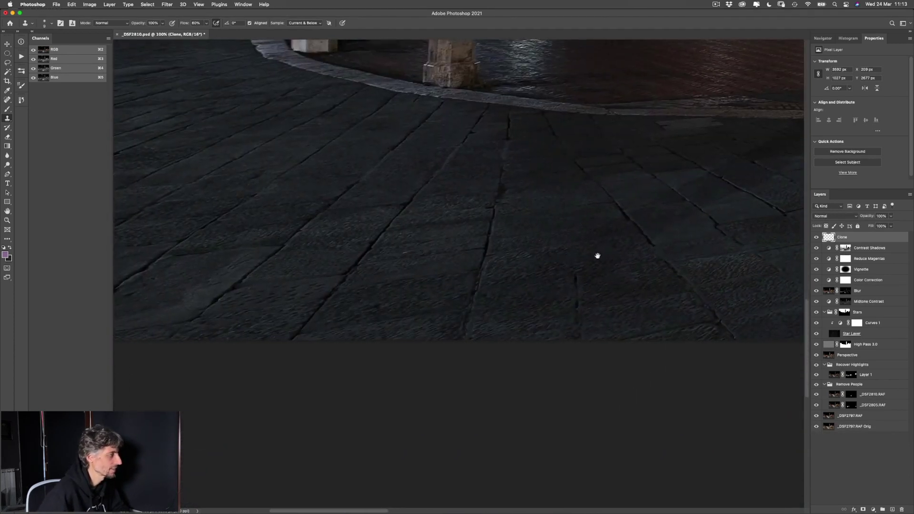
drag(495, 213, 579, 251)
drag(502, 294, 497, 276)
key(space)
mouse_move(478, 139)
mouse_down()
mouse_move(498, 300)
mouse_move(472, 332)
mouse_up()
drag(452, 226, 482, 237)
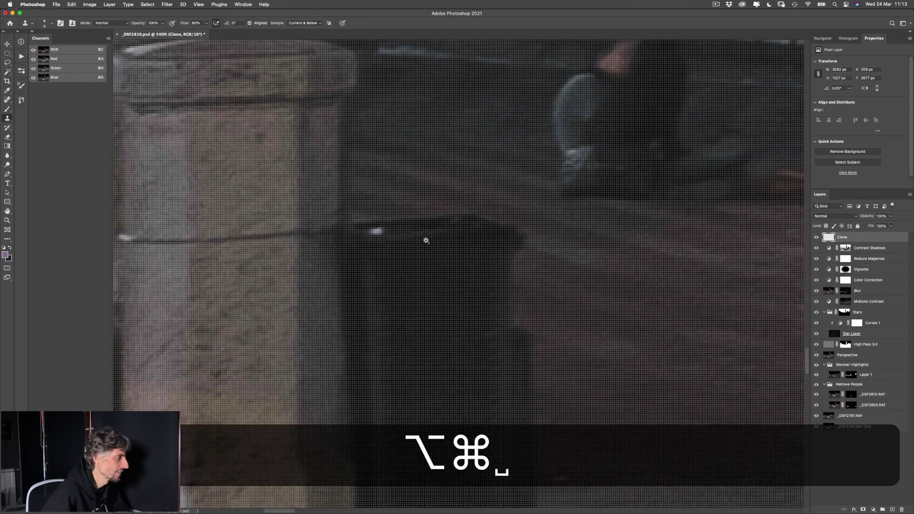
drag(426, 240, 417, 238)
alt+click(410, 230)
click(386, 232)
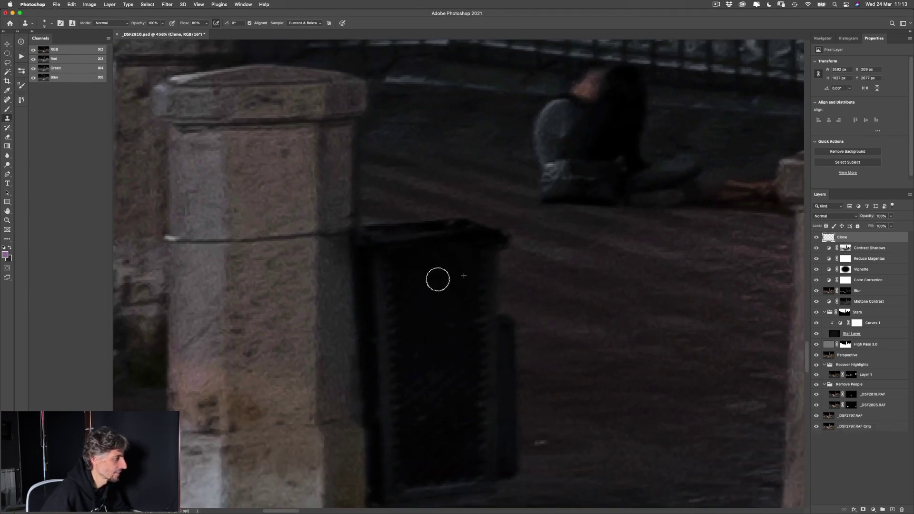
Clone out the light speck on the dark paving just to the right of that bin
drag(445, 315, 371, 247)
alt+click(488, 373)
click(471, 373)
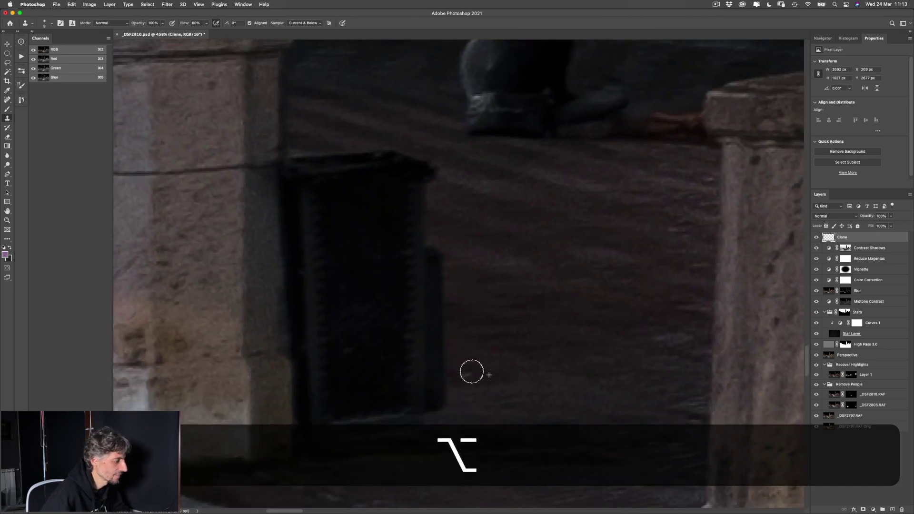
drag(530, 308, 487, 310)
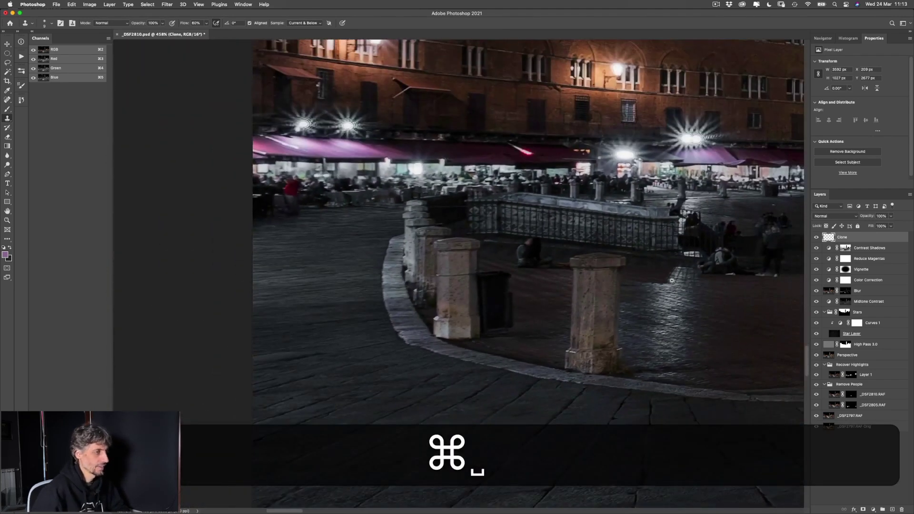
Compare the whole photo with the Clone layer hidden and shown
drag(786, 268, 442, 306)
mouse_move(576, 294)
mouse_down()
mouse_move(549, 298)
mouse_move(577, 281)
mouse_up()
key(super+0)
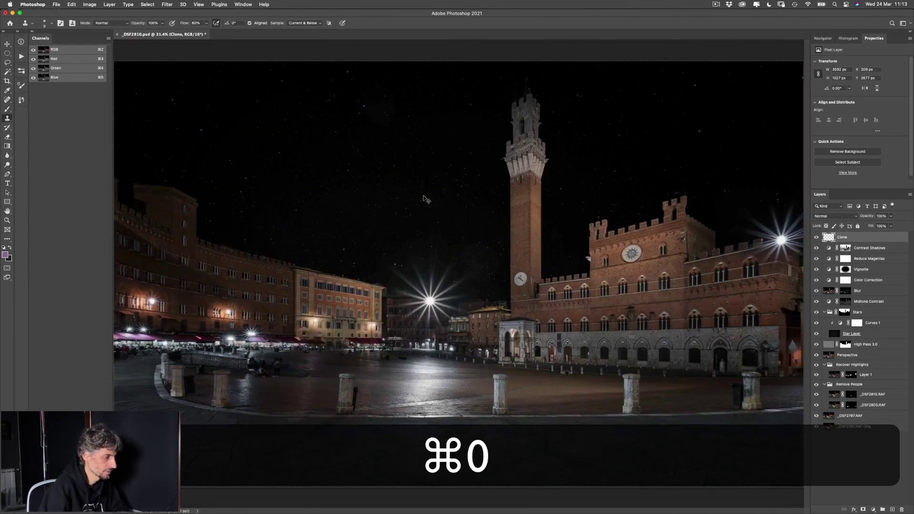
key(super+minus)
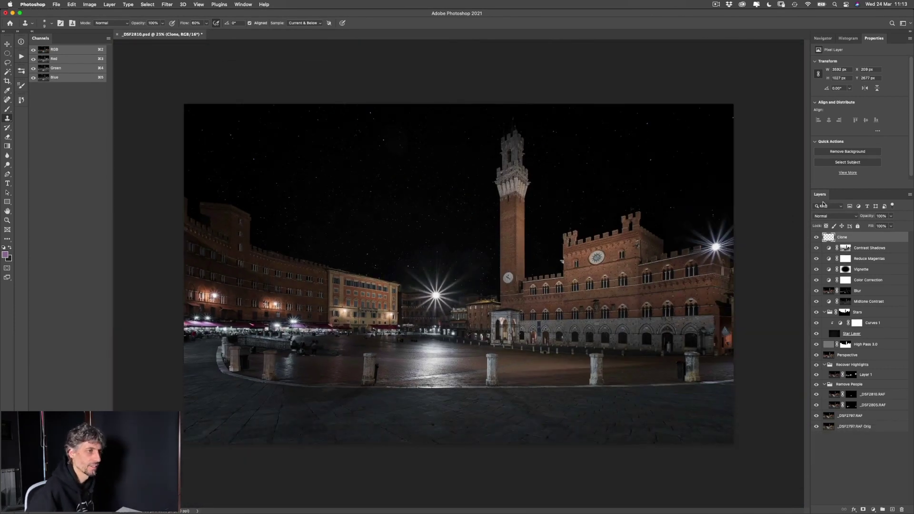
click(816, 238)
click(816, 238)
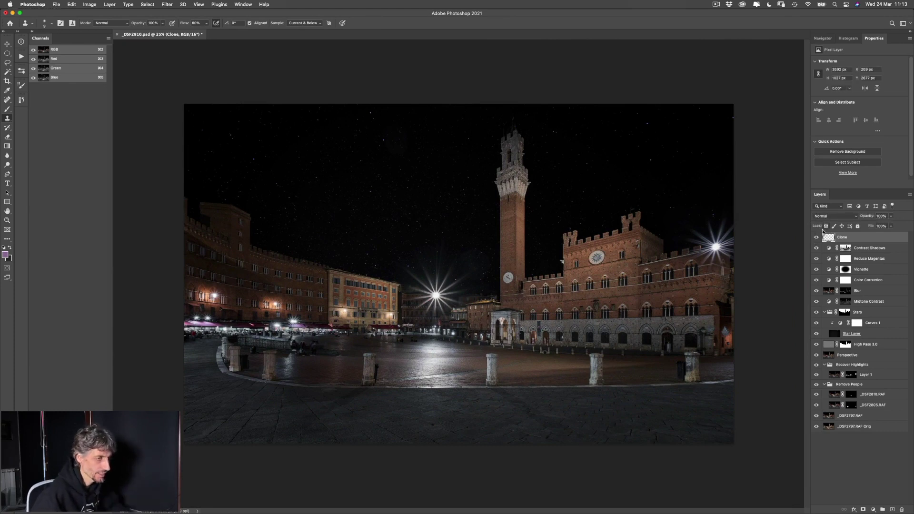
click(815, 238)
click(815, 237)
click(815, 238)
click(816, 237)
Clone out the light specks on the dark brick paving between the two rightmost foreground pillars
drag(372, 383, 430, 357)
drag(549, 362, 444, 374)
drag(614, 368, 656, 379)
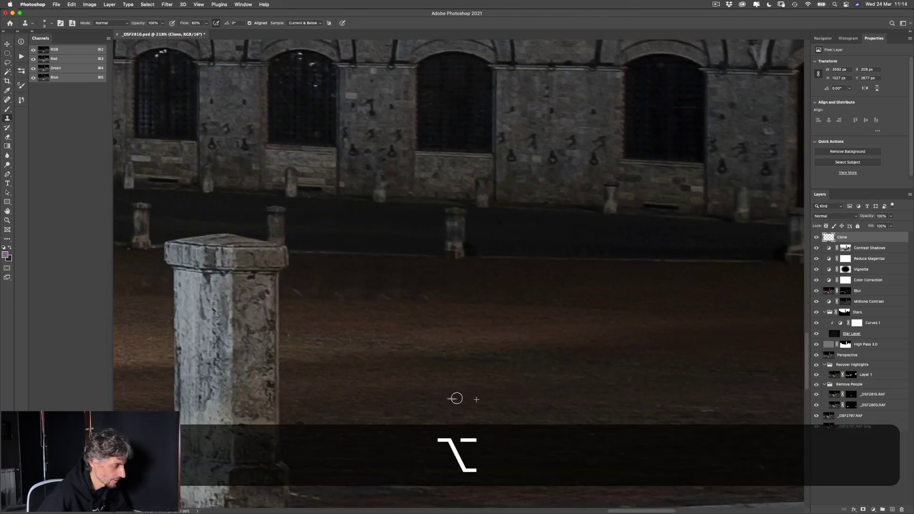
drag(506, 373, 435, 353)
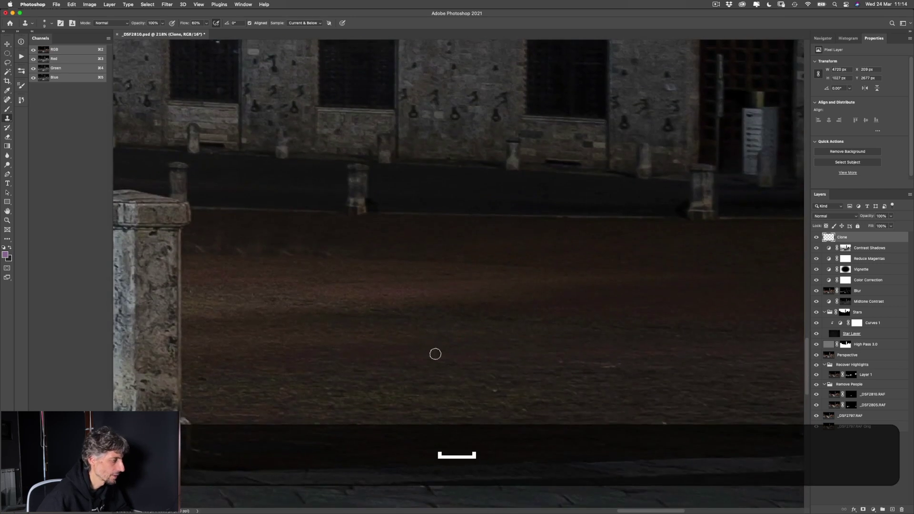
alt+click(647, 423)
click(664, 424)
alt+click(559, 363)
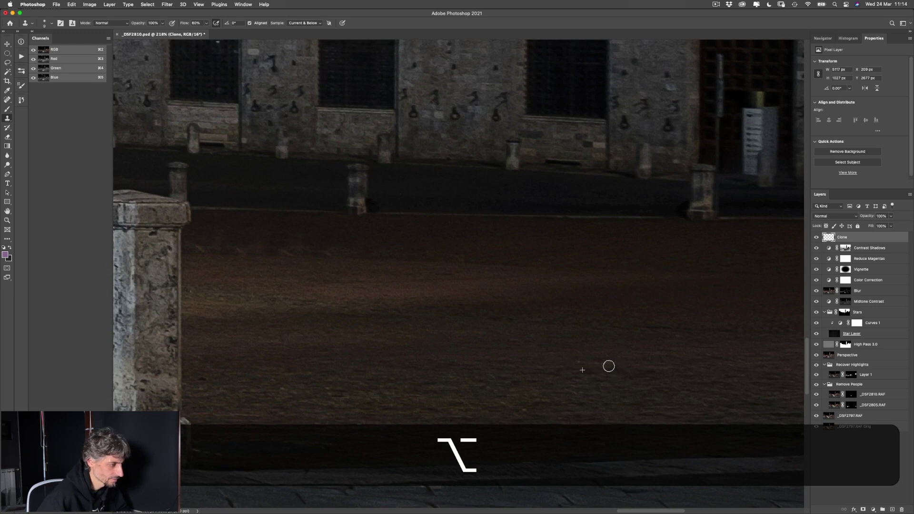
Clone out the white spot at the corner of the bin beside the rightmost pillar
drag(626, 326, 495, 351)
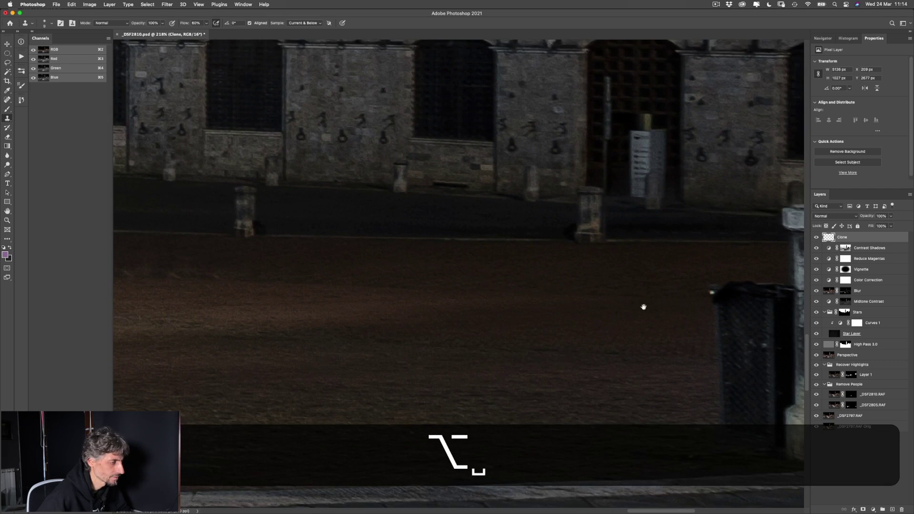
drag(643, 306, 551, 341)
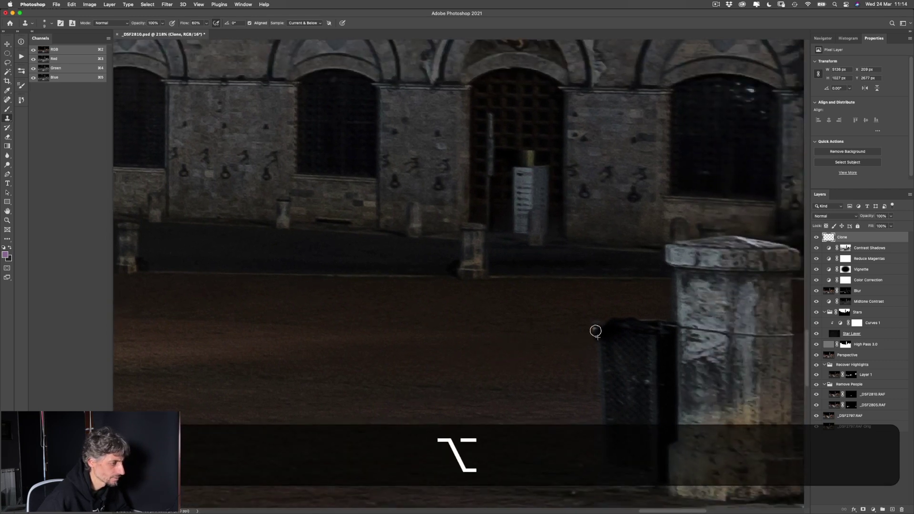
drag(537, 398, 287, 384)
drag(531, 427, 347, 470)
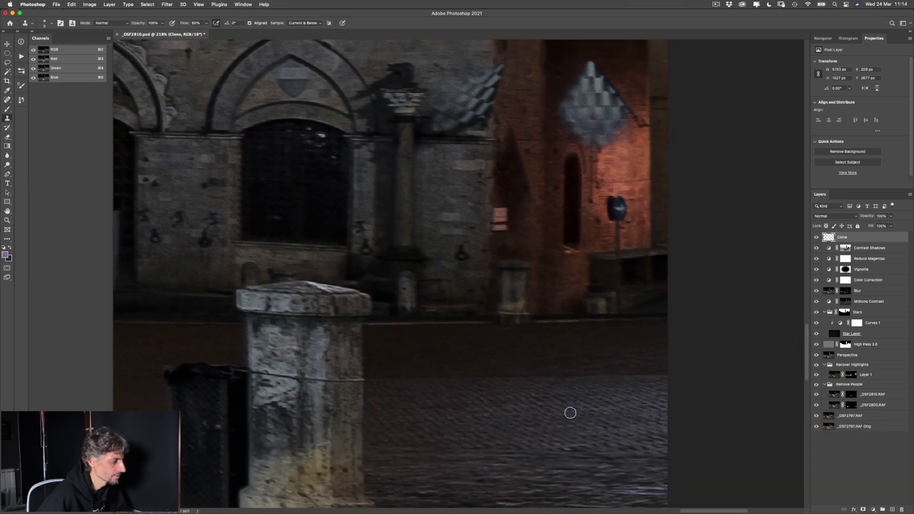
Clone out the light specks on the dark slabs below the kerb, near the photo's right edge
drag(594, 353, 632, 263)
drag(424, 340, 562, 267)
mouse_move(495, 438)
mouse_down()
mouse_move(587, 357)
mouse_move(408, 343)
mouse_up()
drag(677, 348, 599, 363)
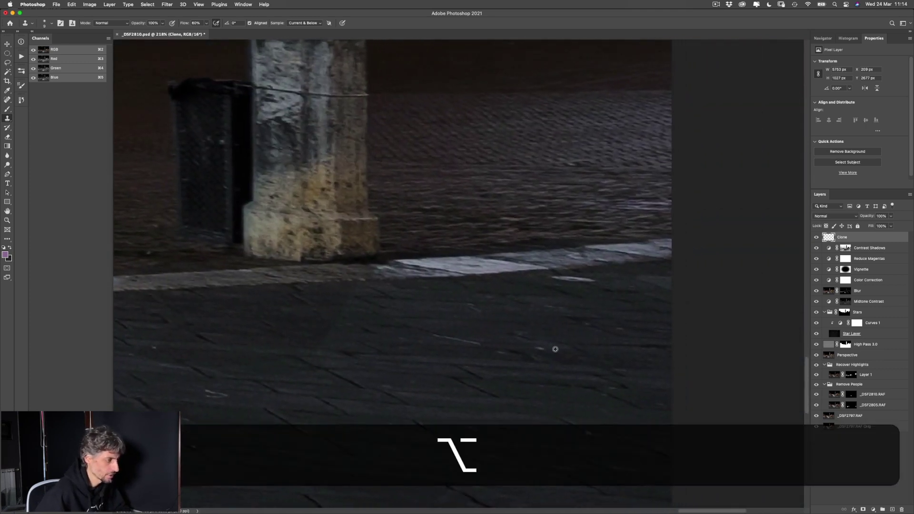
drag(544, 348, 534, 353)
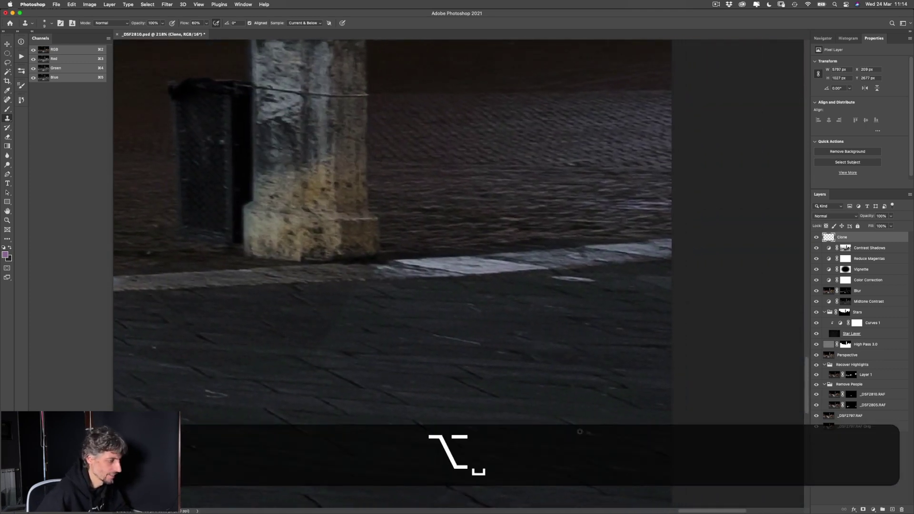
Clone out the small speck beside a dark joint on the slabs farther left of the rightmost pillar
drag(352, 396, 514, 331)
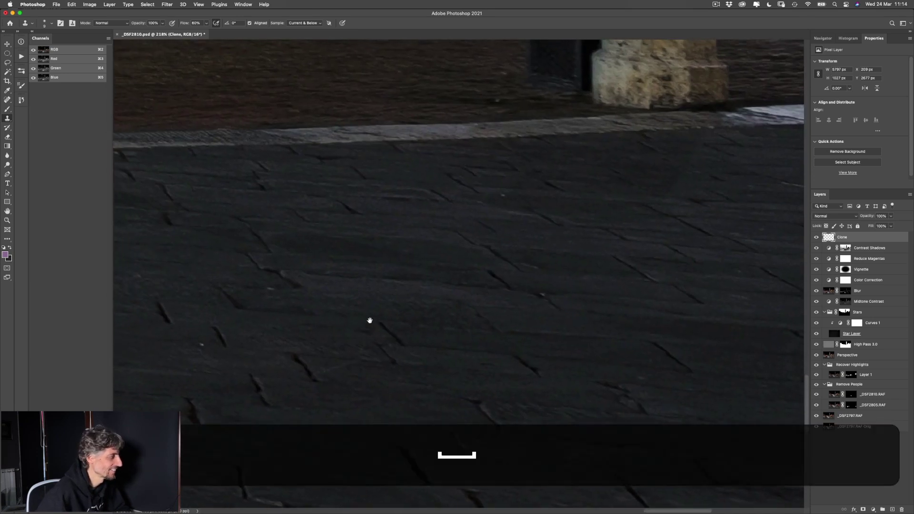
drag(370, 320, 560, 314)
alt+click(374, 336)
click(390, 339)
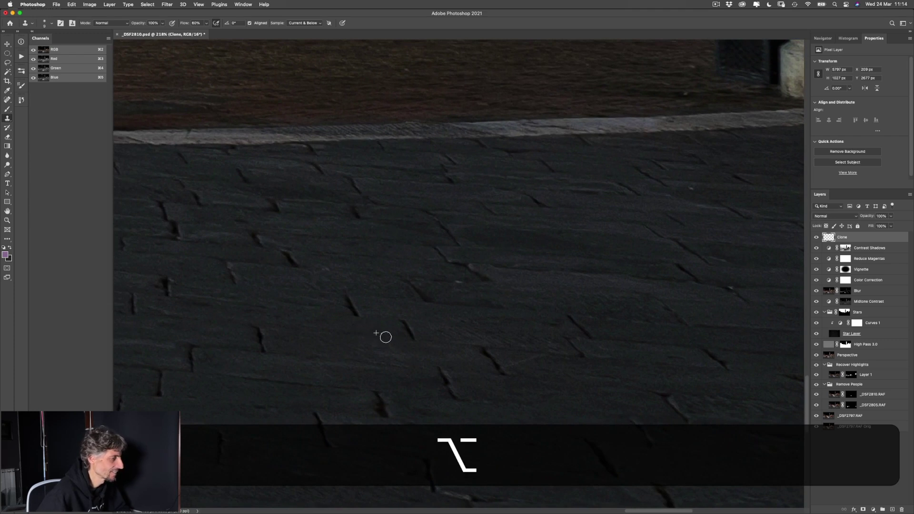
Switch to the Hand tool and save the document
key(super+0)
key(super+minus)
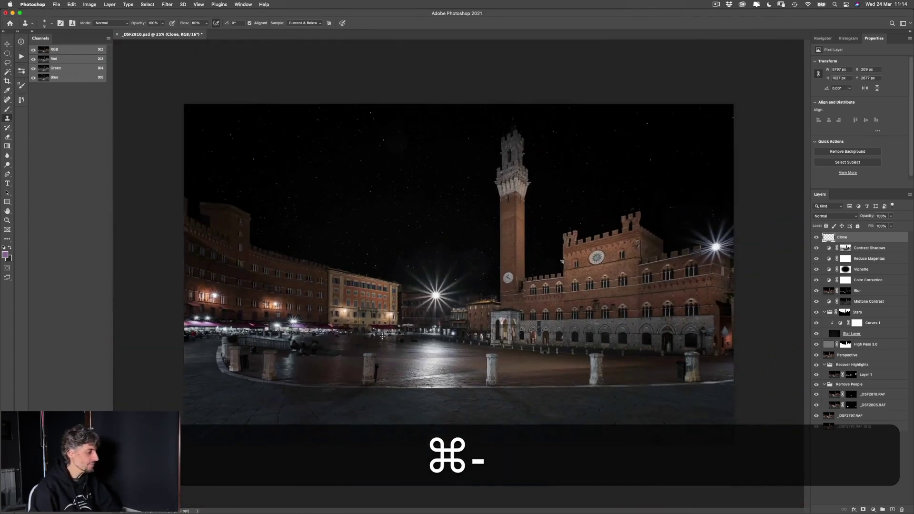
key(h)
key(super+s)
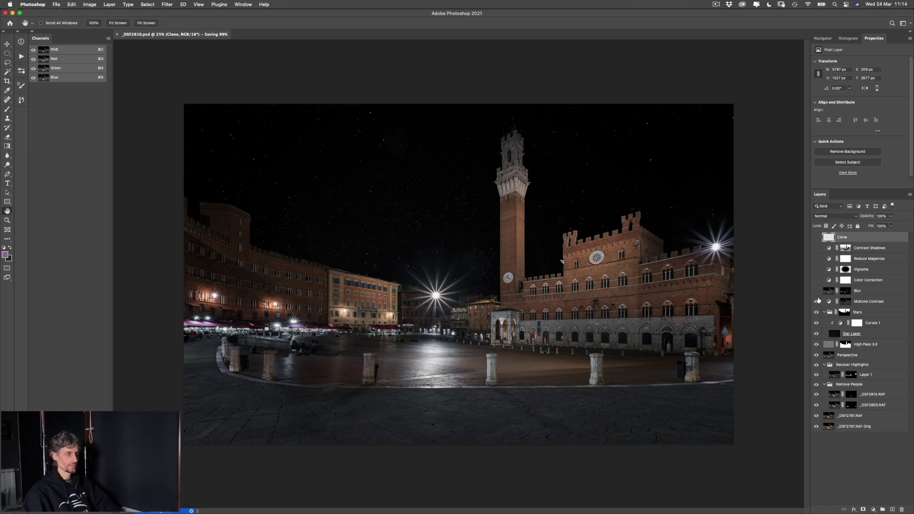
Review the edit by hiding every layer above _DSF2797.RAF Orig and showing them again from the bottom up to Clone
drag(808, 409, 805, 412)
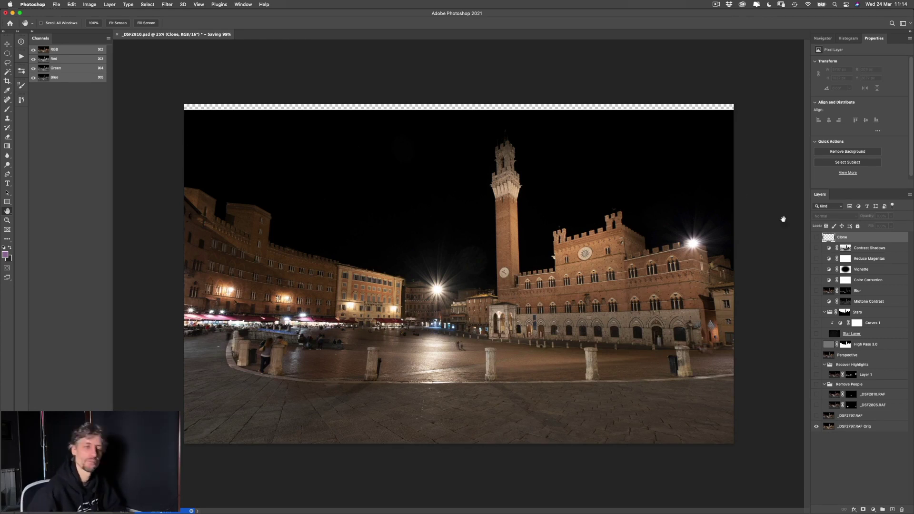
click(815, 417)
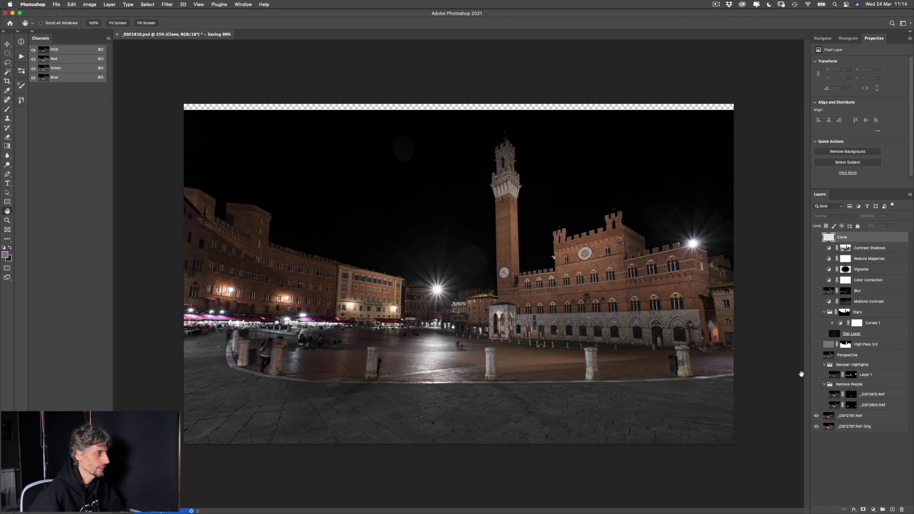
click(816, 405)
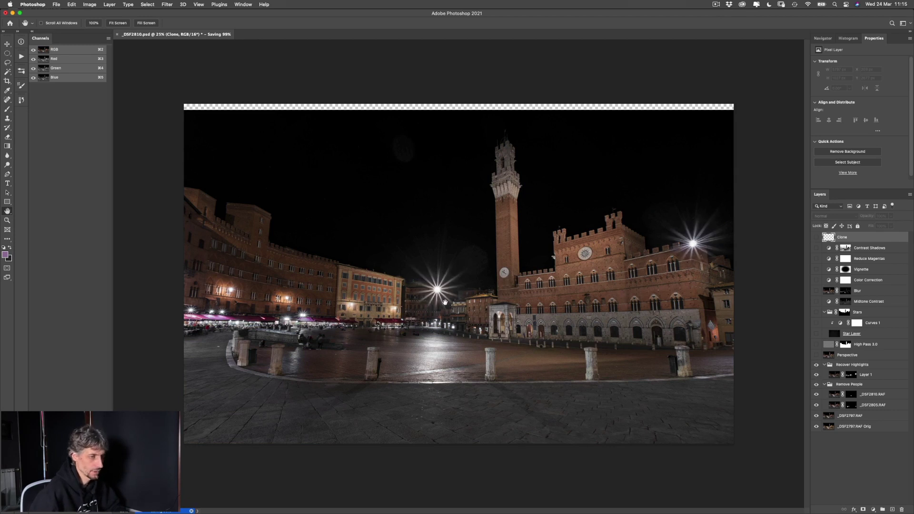
click(816, 355)
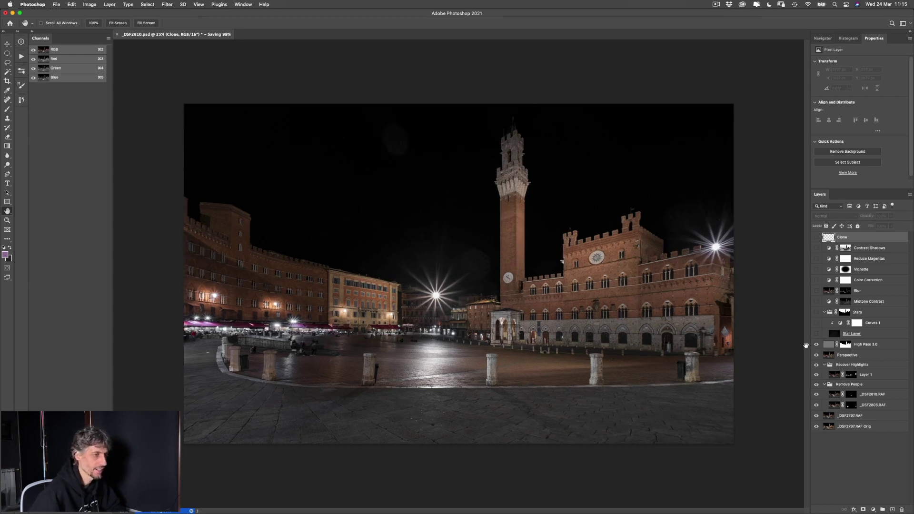
click(818, 334)
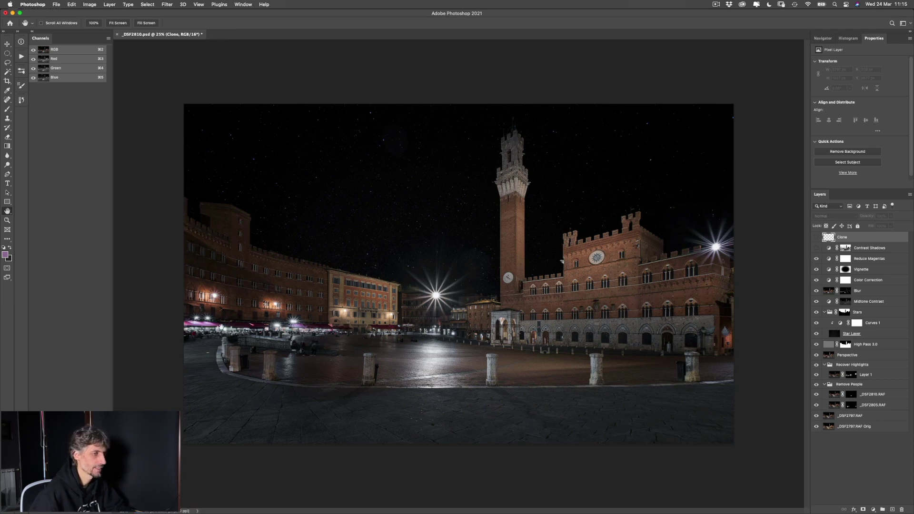
click(816, 237)
Compare before and after by repeatedly isolating the _DSF2797.RAF Orig layer and restoring all the other layers
key(alt)
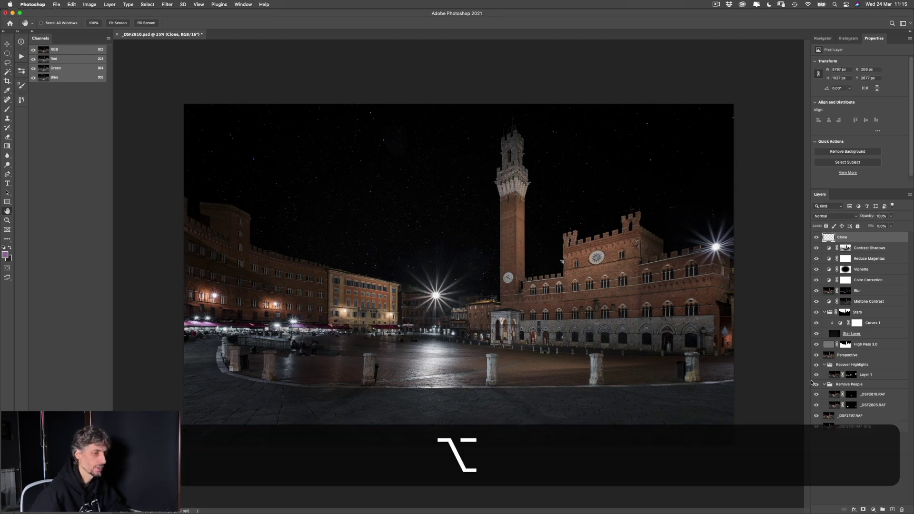
alt+click(817, 427)
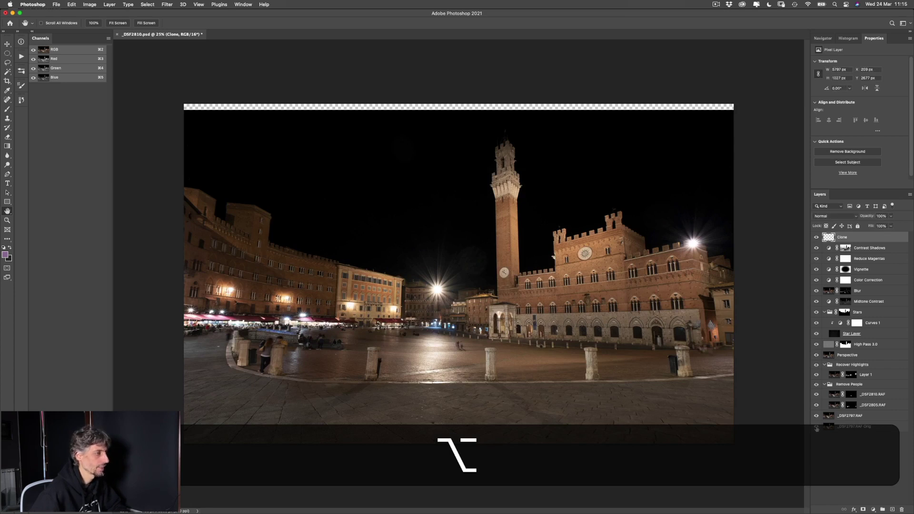
alt+click(817, 428)
alt+click(817, 430)
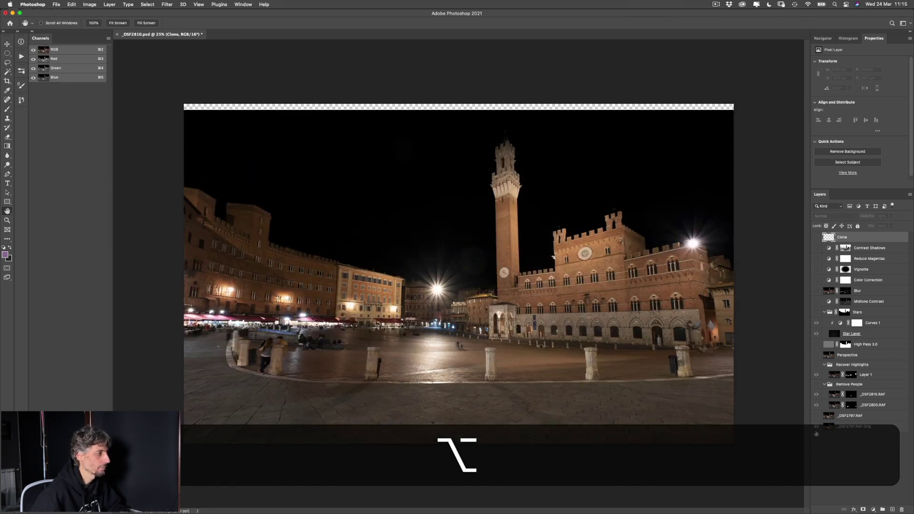
alt+click(817, 428)
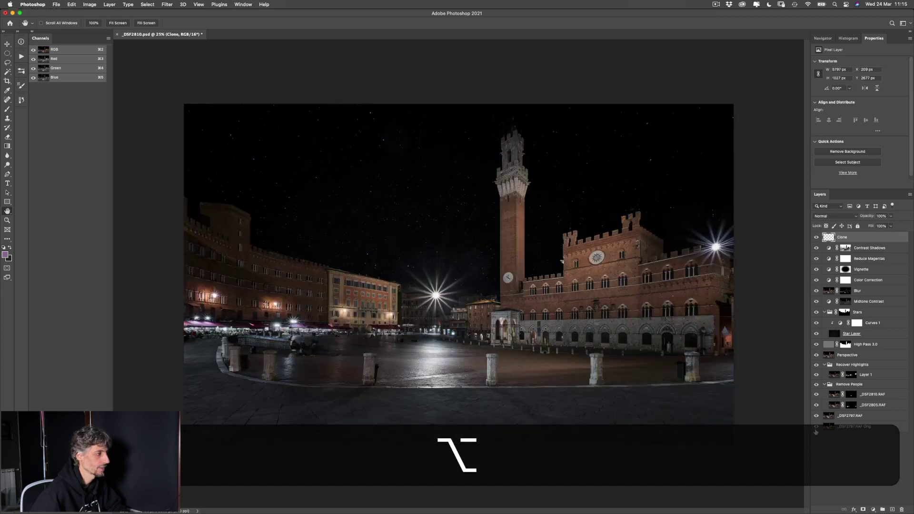